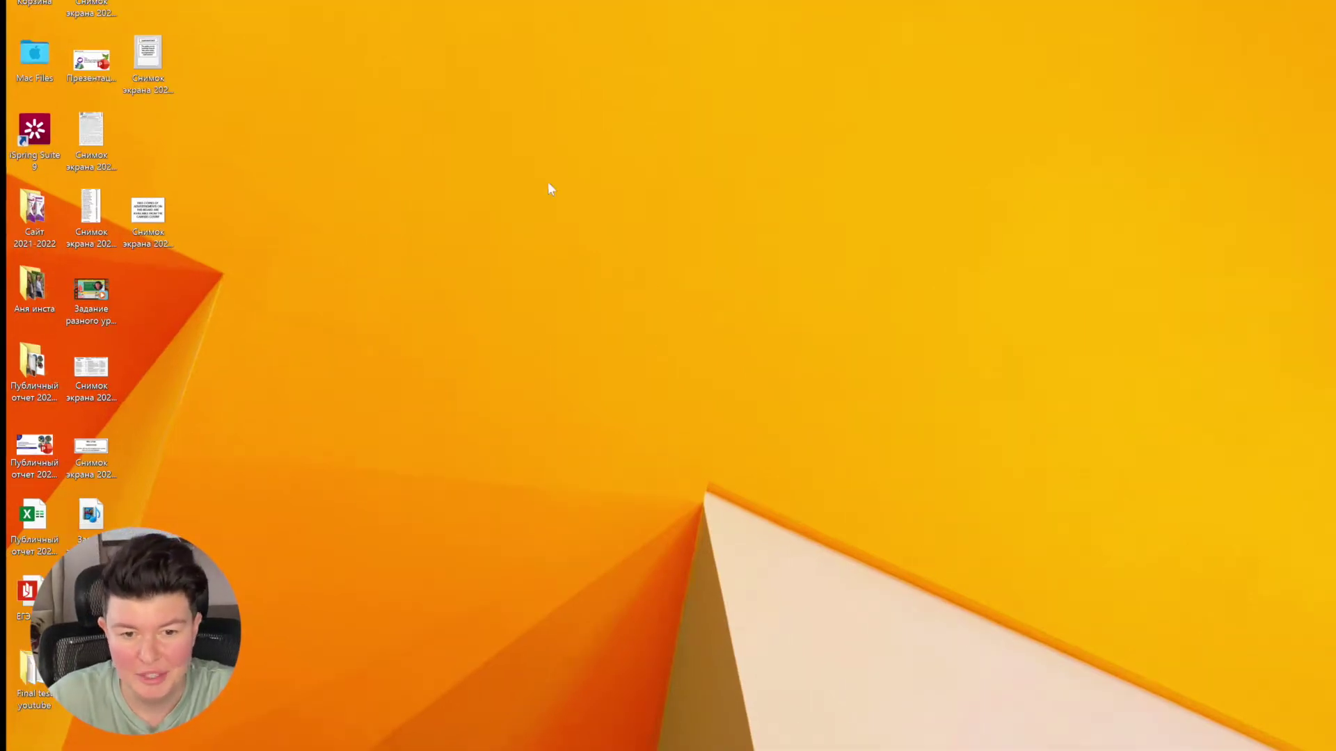
Launch iSpring Suite and create a new test (Новый тест).
double_click(35, 133)
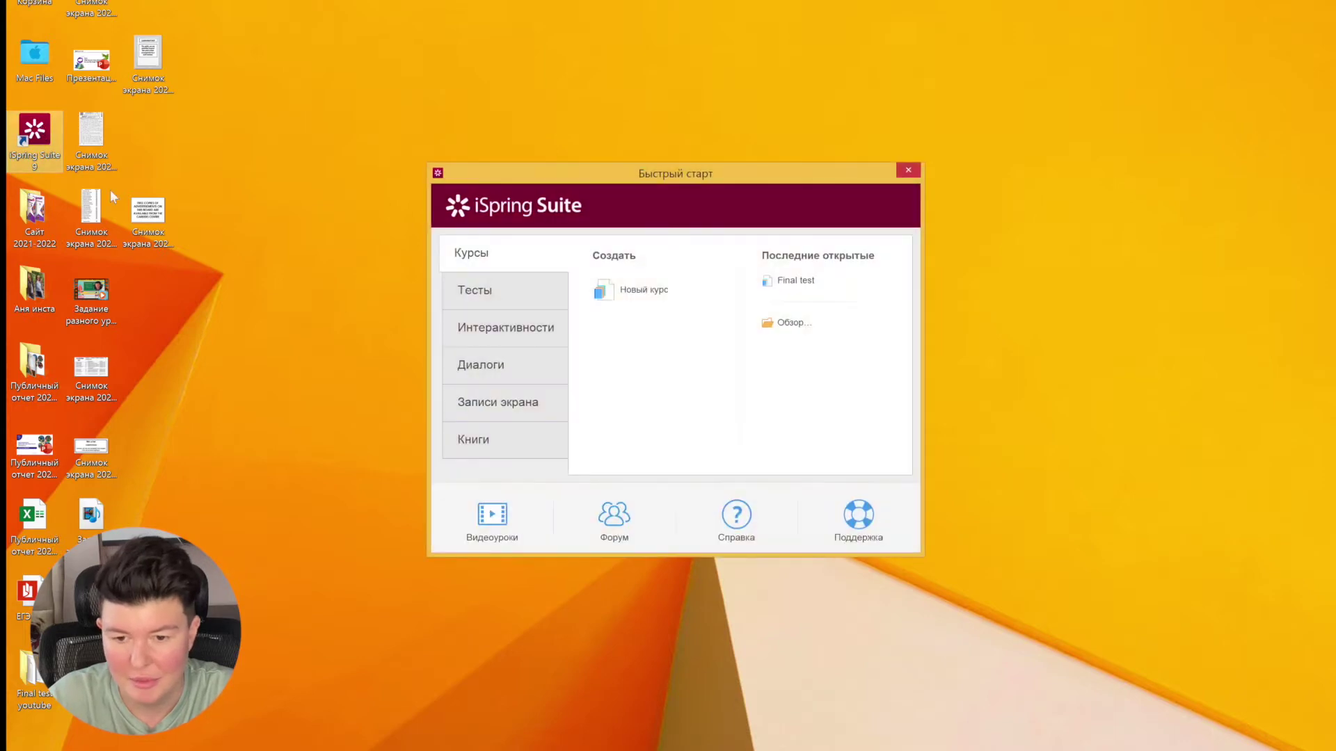
click(519, 296)
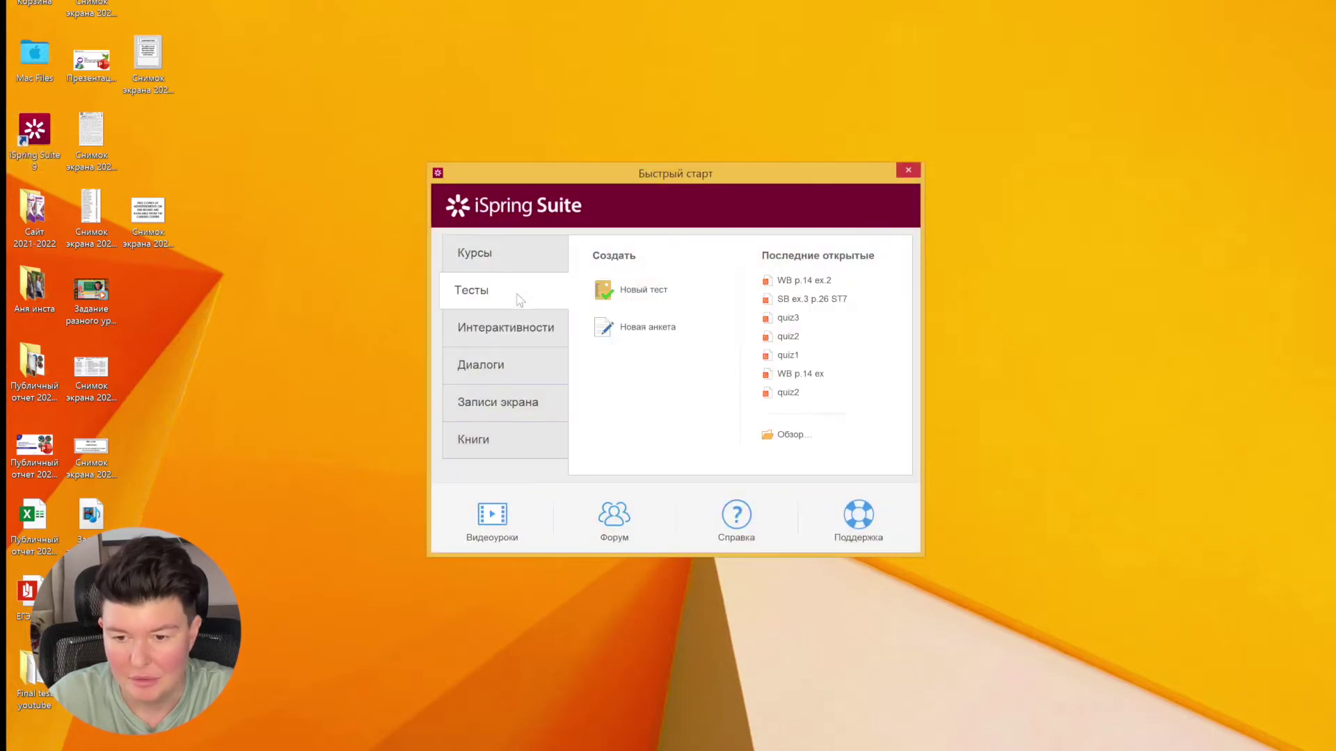
click(650, 298)
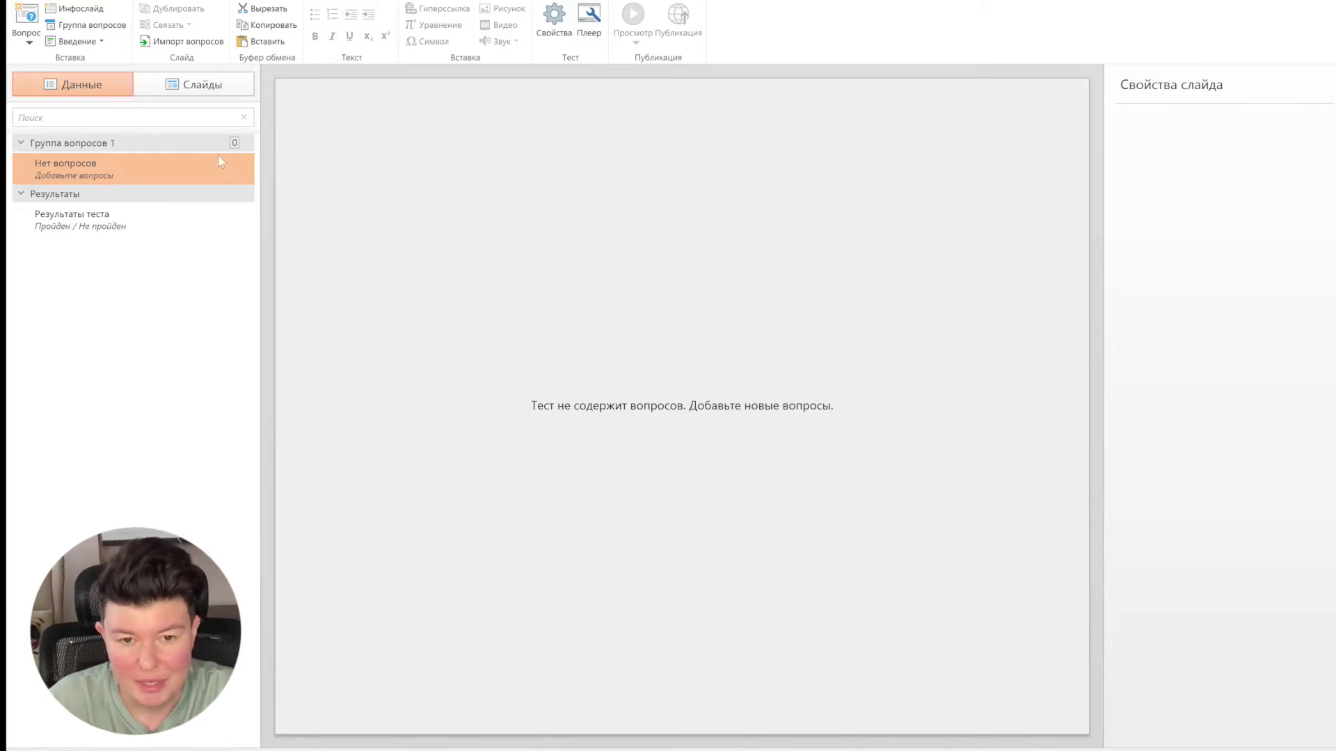
In the test properties, set the slide size to 960x540 (16:9) and name the test "WB p.14 ex.2-3".
click(556, 23)
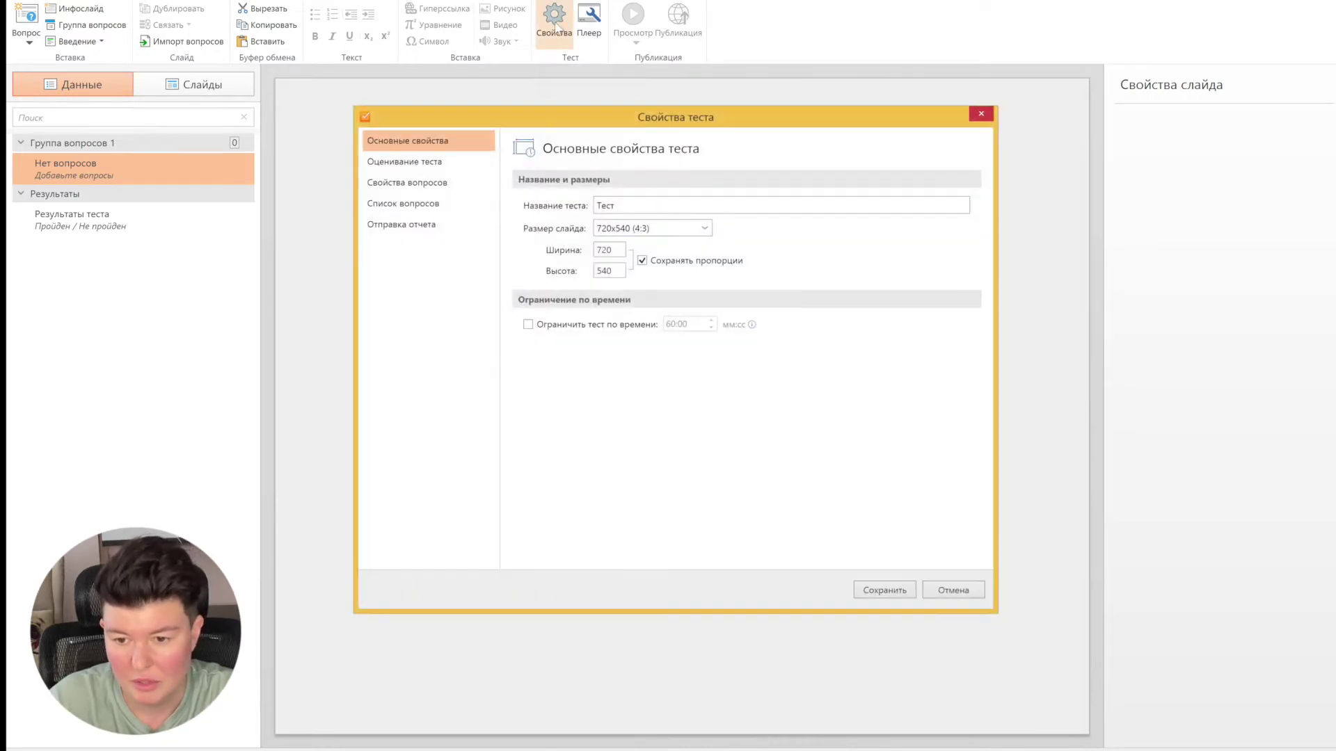
click(696, 229)
click(669, 266)
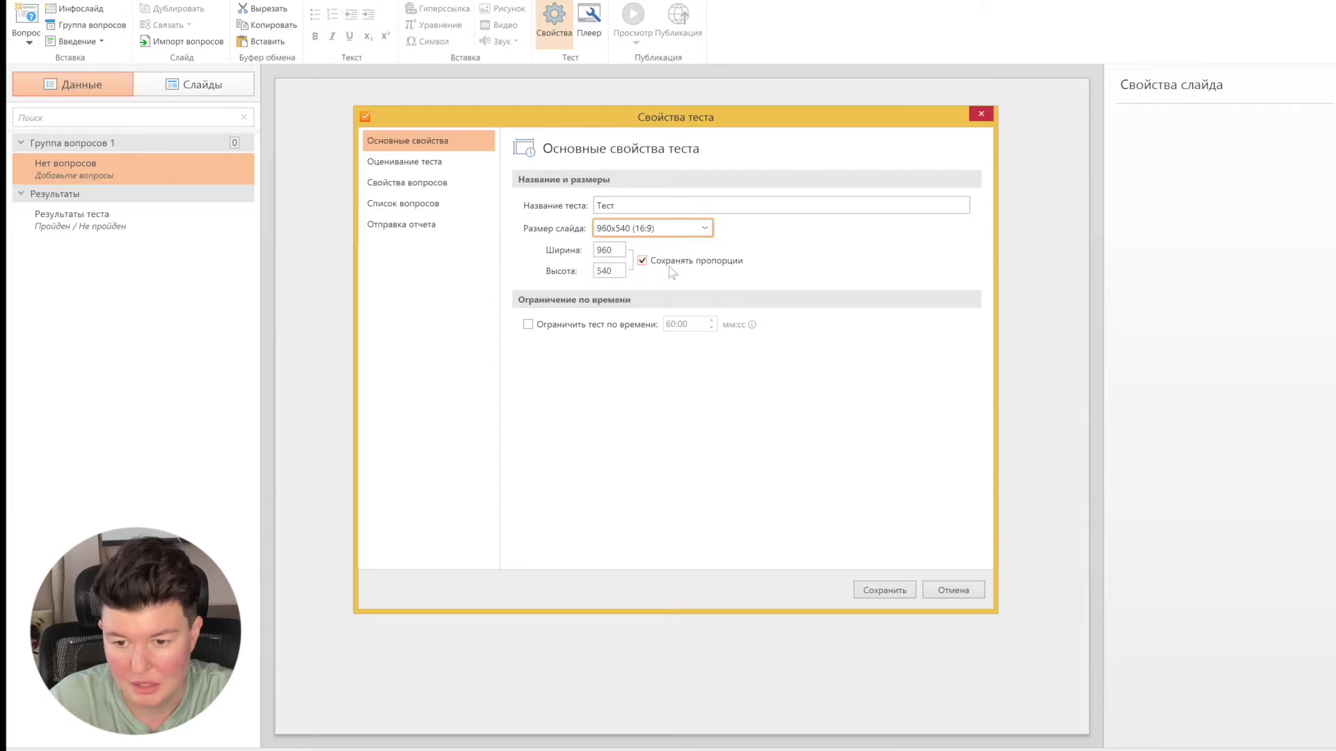
double_click(639, 207)
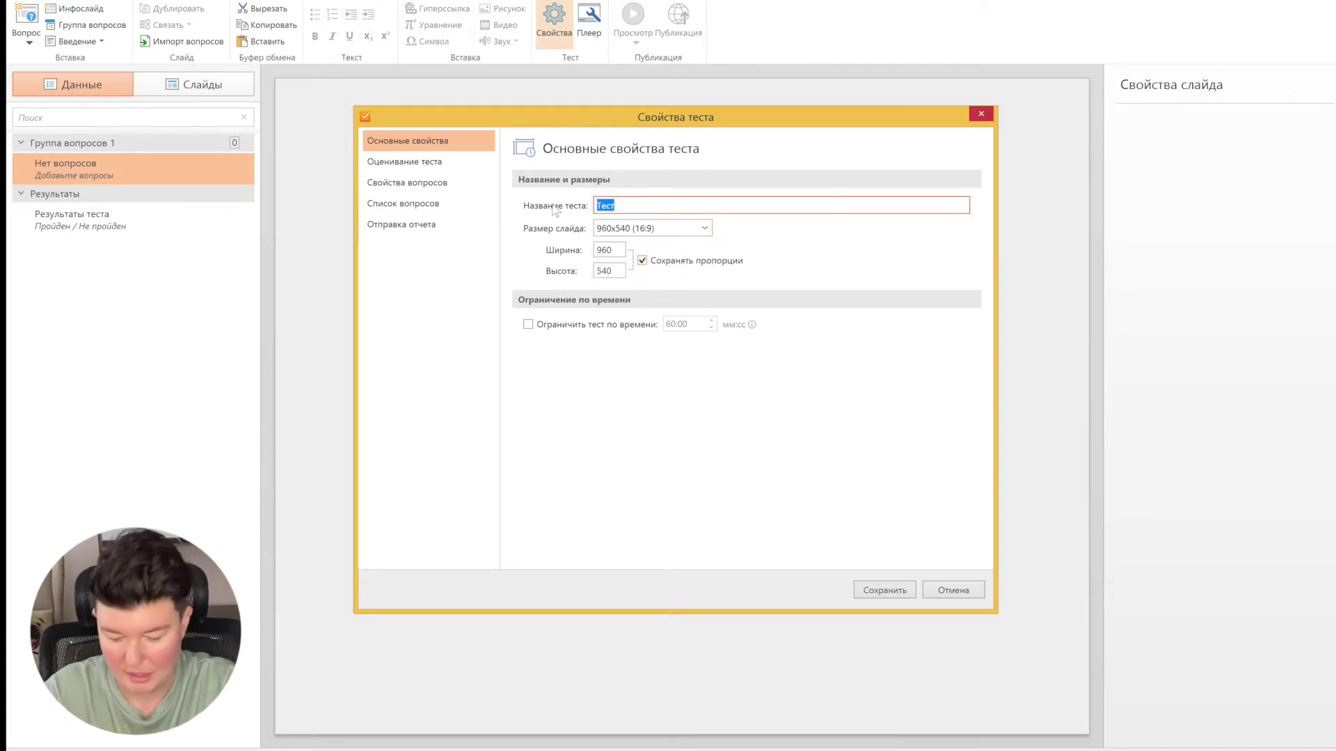
text(WB p.14 ex.2-3)
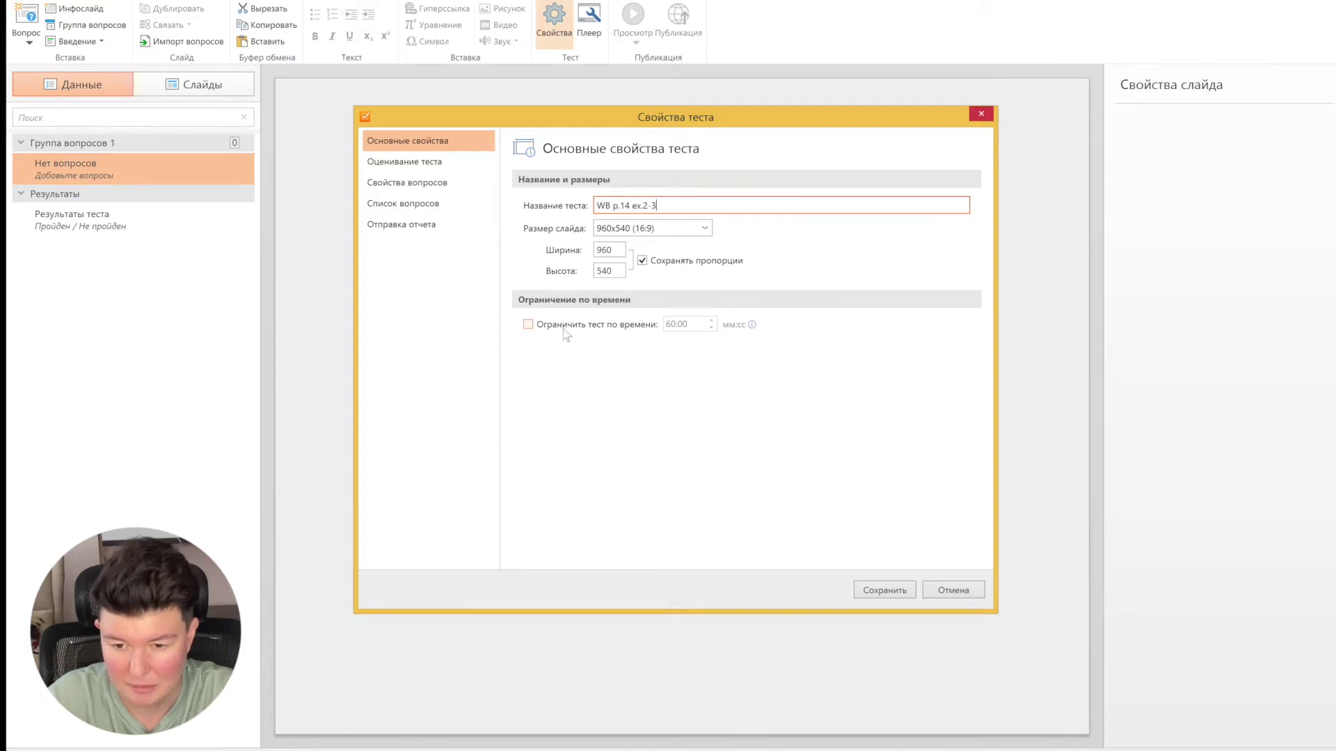
In the test's grading settings, choose scoring in percent (В процентах) and set the passing score to 80%.
click(432, 165)
click(433, 165)
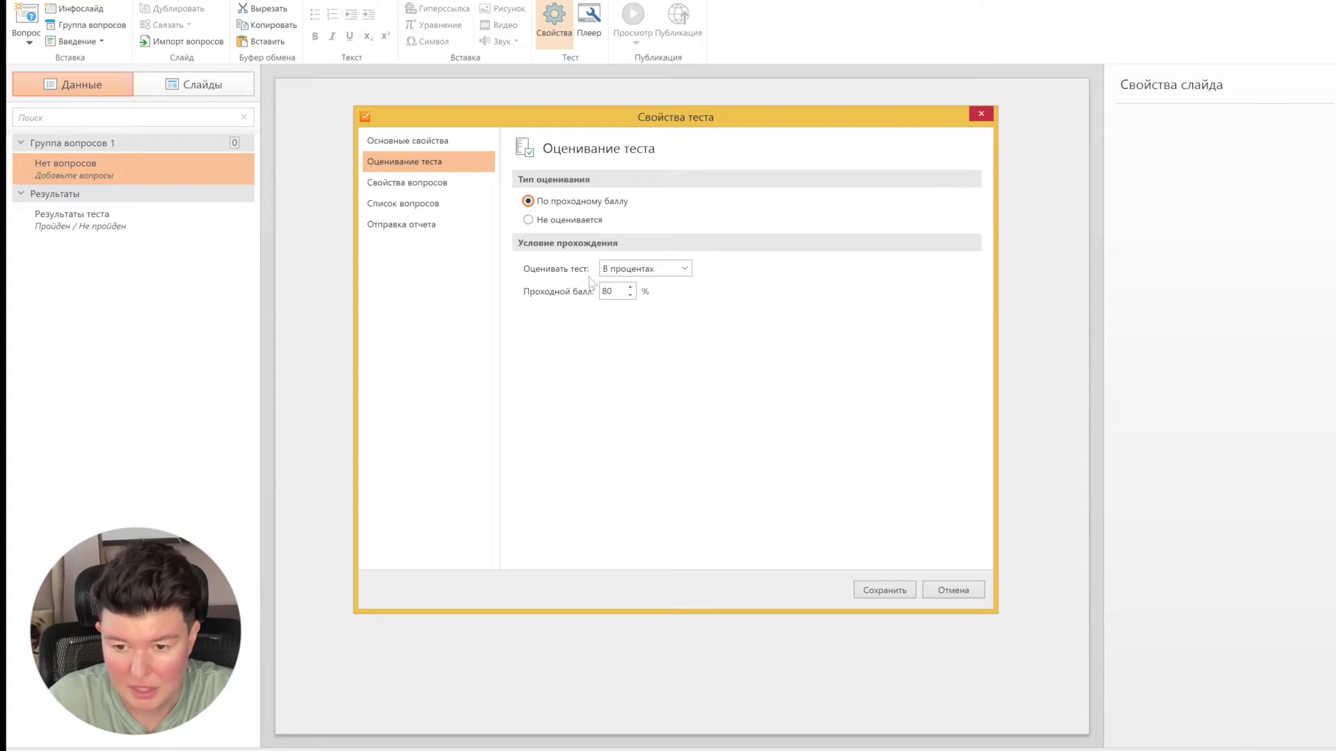
click(682, 268)
click(636, 286)
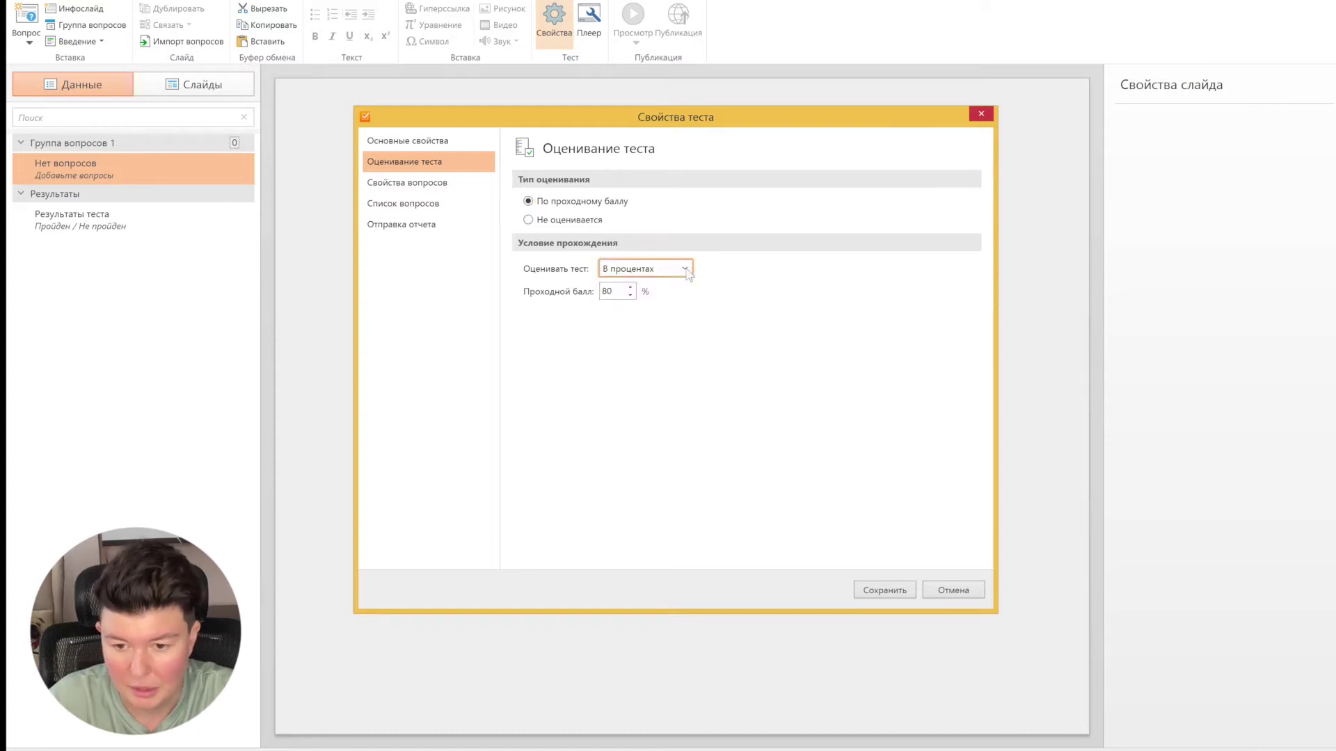
click(630, 287)
click(629, 288)
click(631, 288)
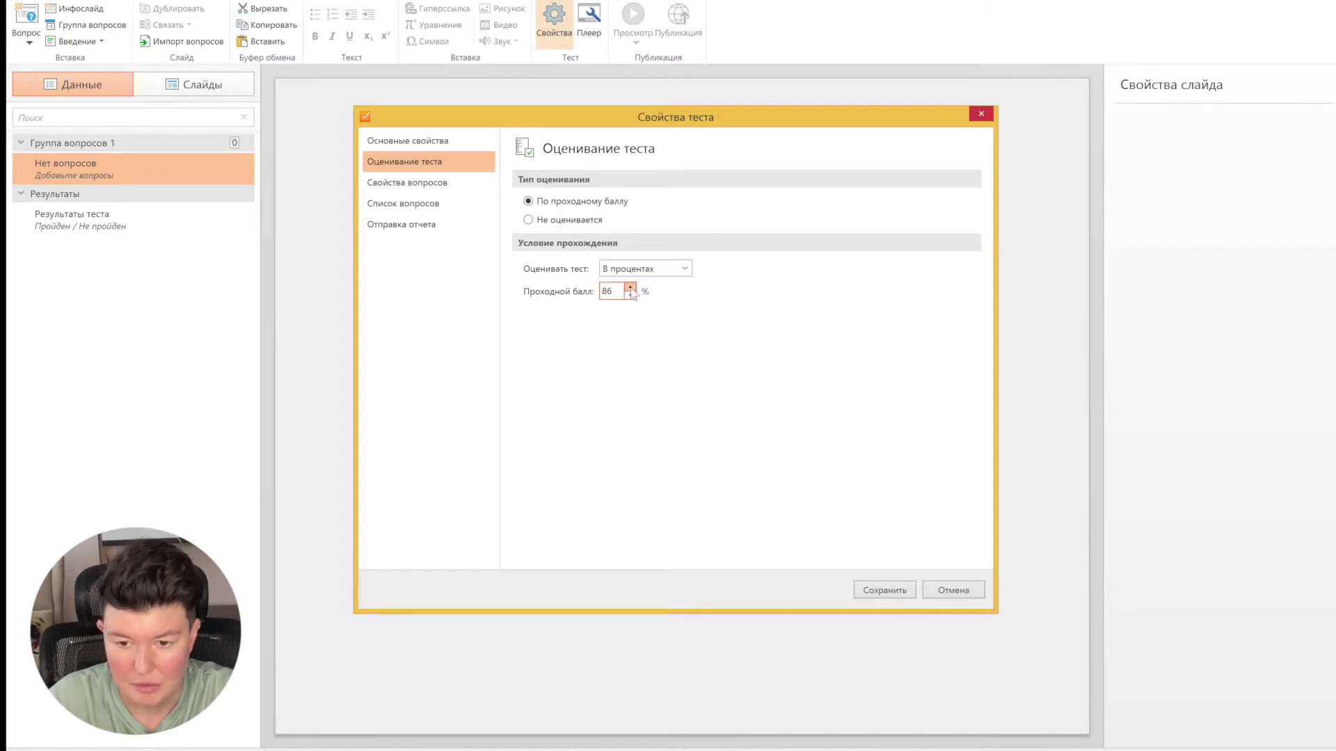
click(630, 289)
click(630, 289)
drag(615, 290, 593, 289)
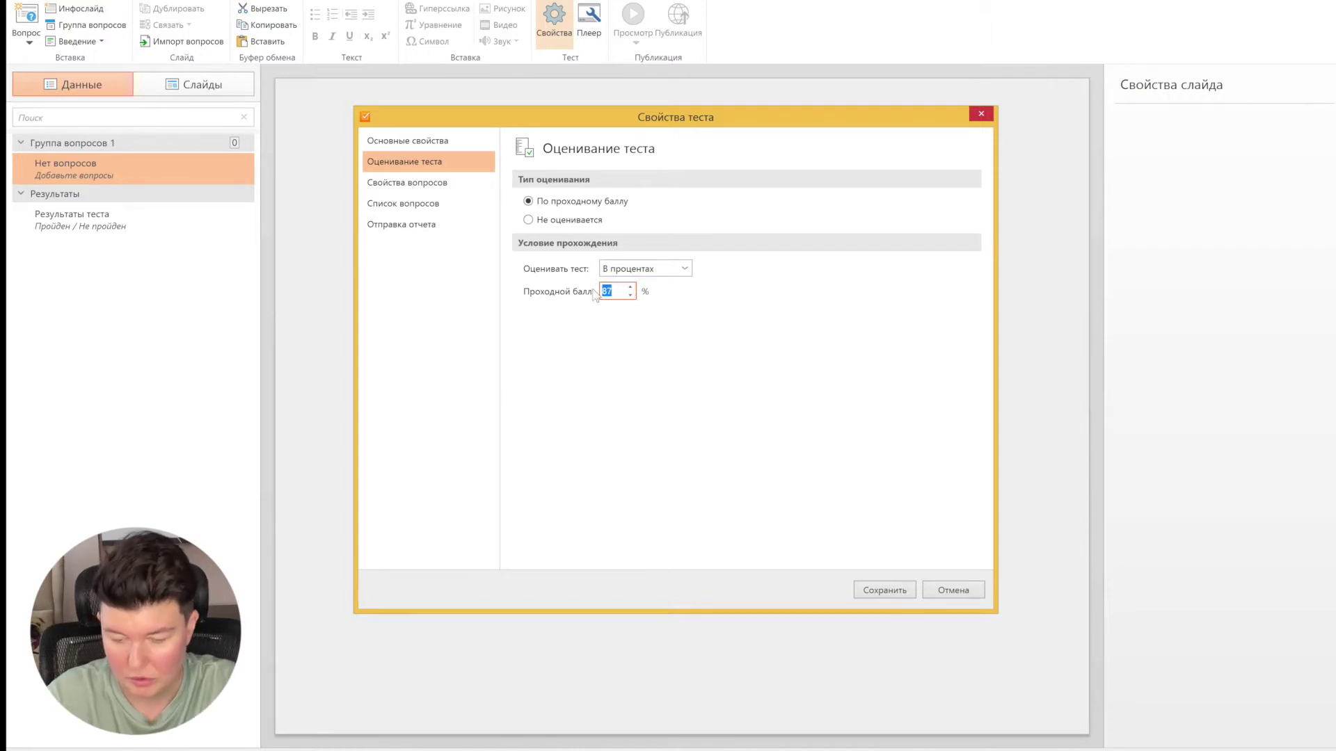
text(80)
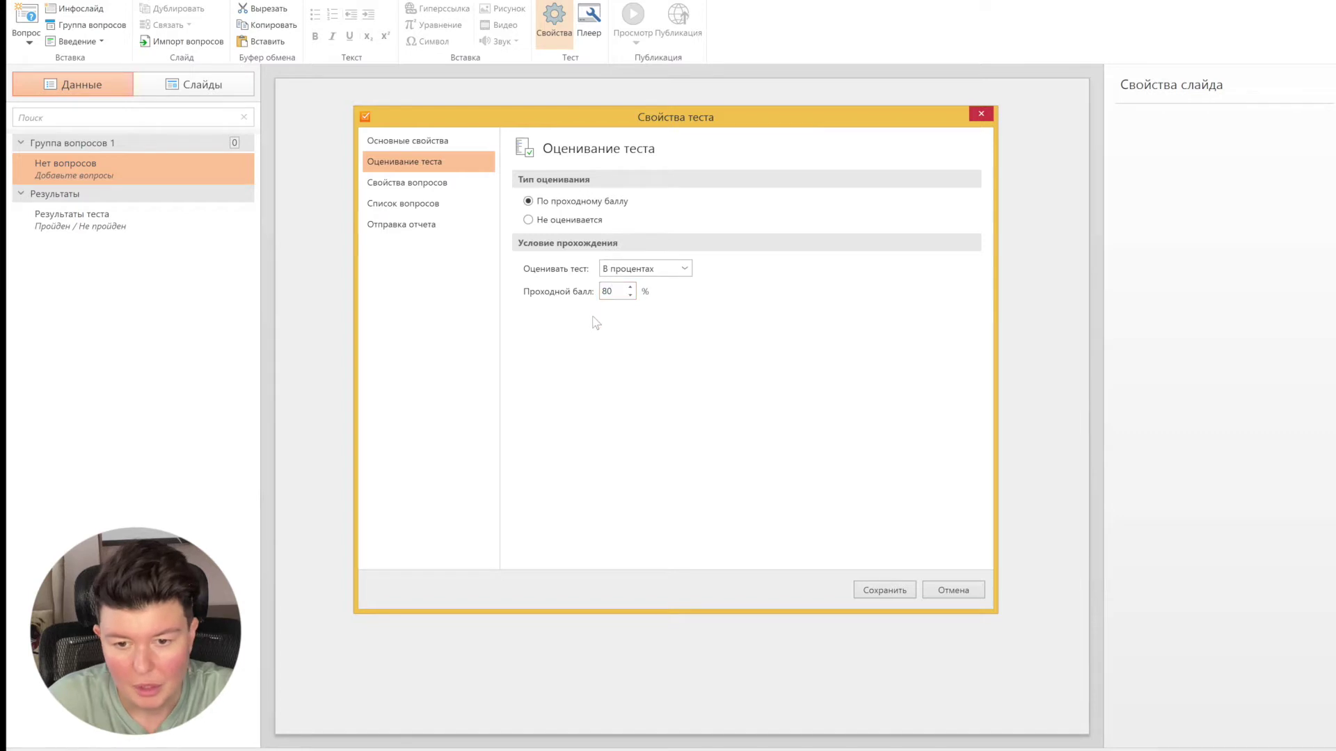
In the default properties for new questions, set the points for a correct answer to 1.
click(440, 185)
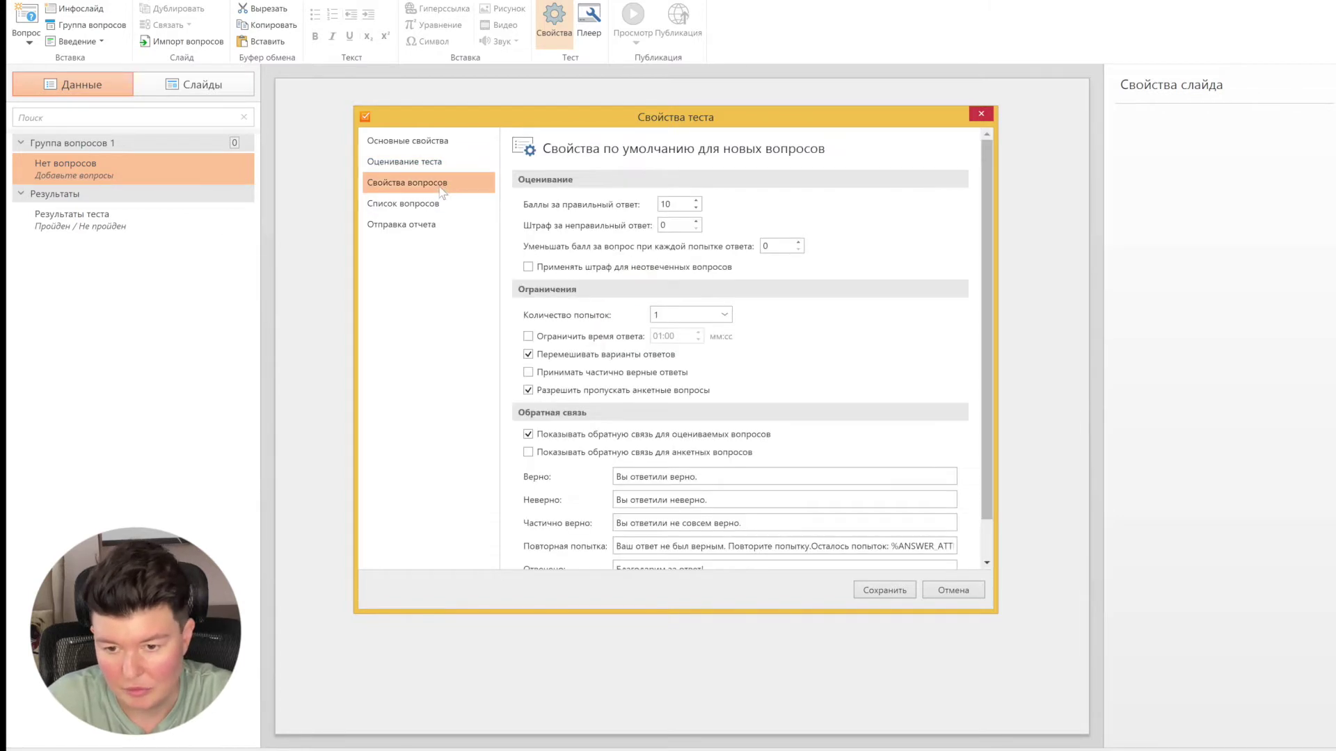
click(674, 205)
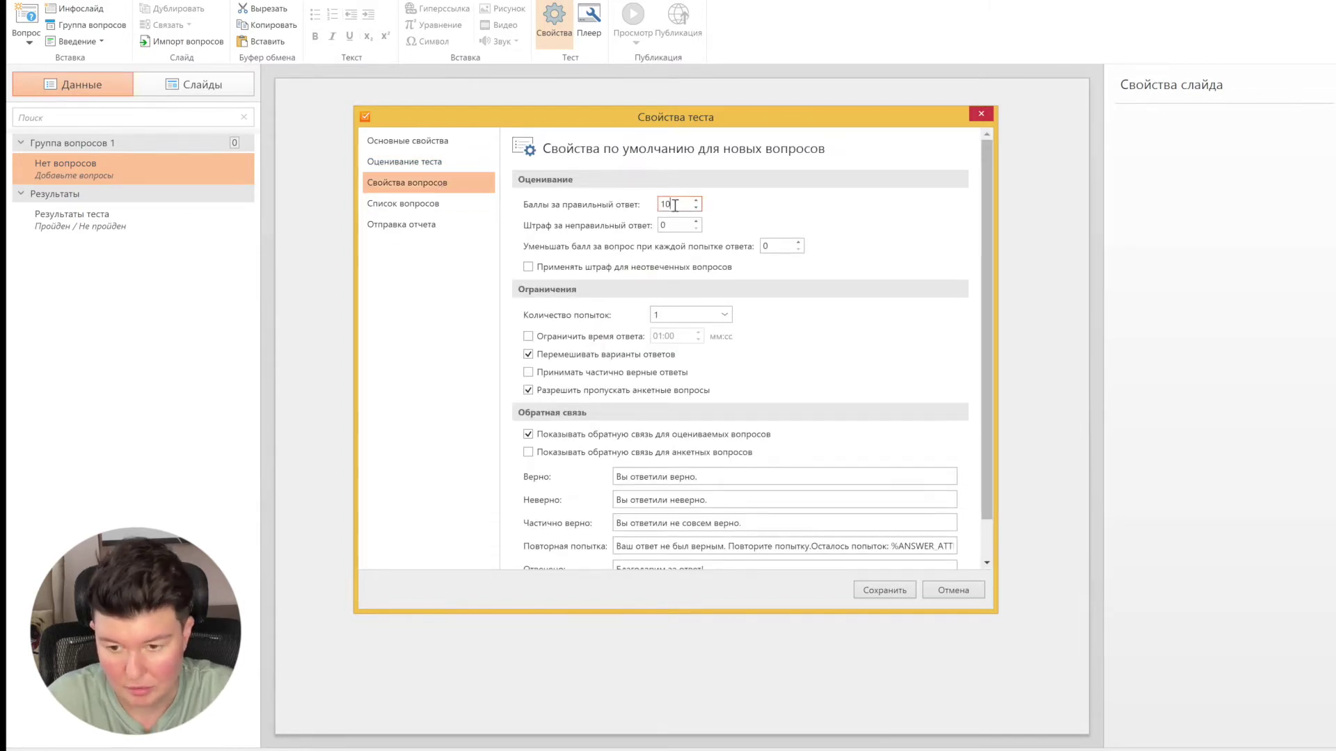
drag(674, 205, 654, 210)
text(1)
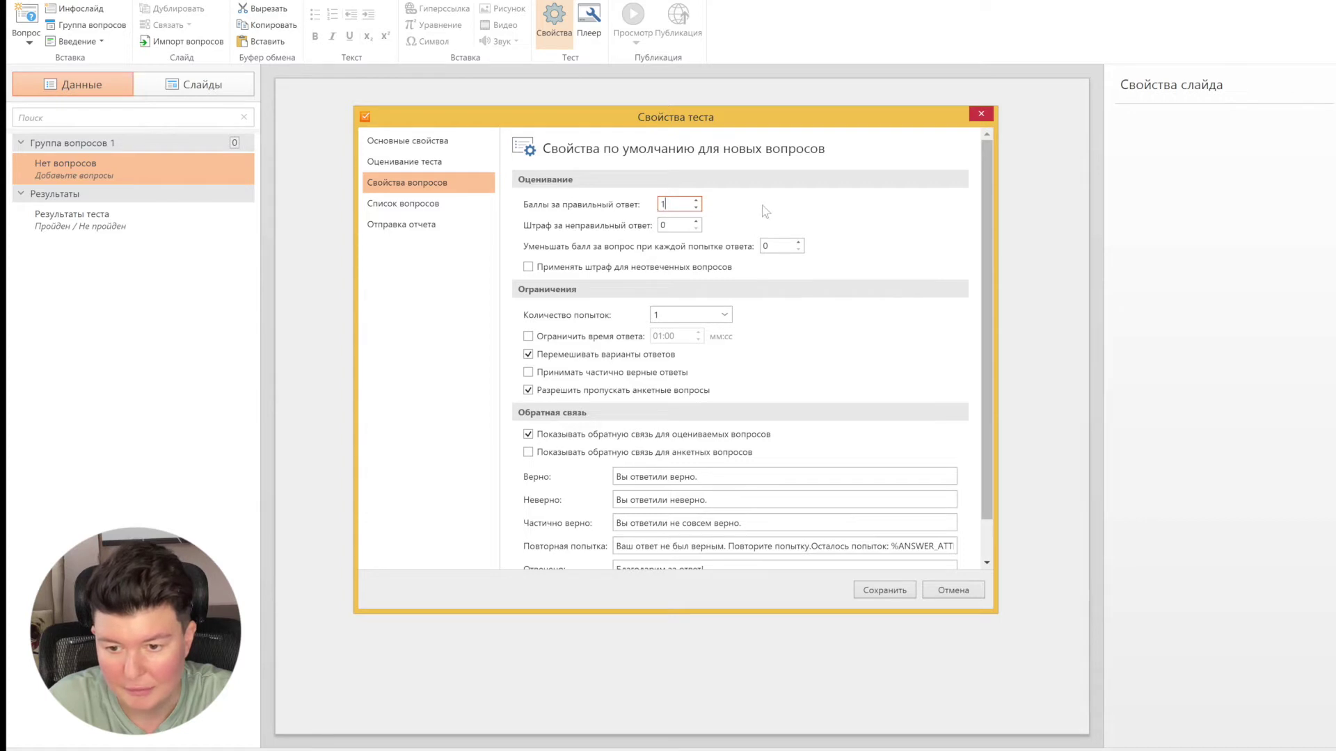
Enable accepting partially correct answers (Принимать частично верные ответы) for new questions.
scroll(651, 212, down, 1)
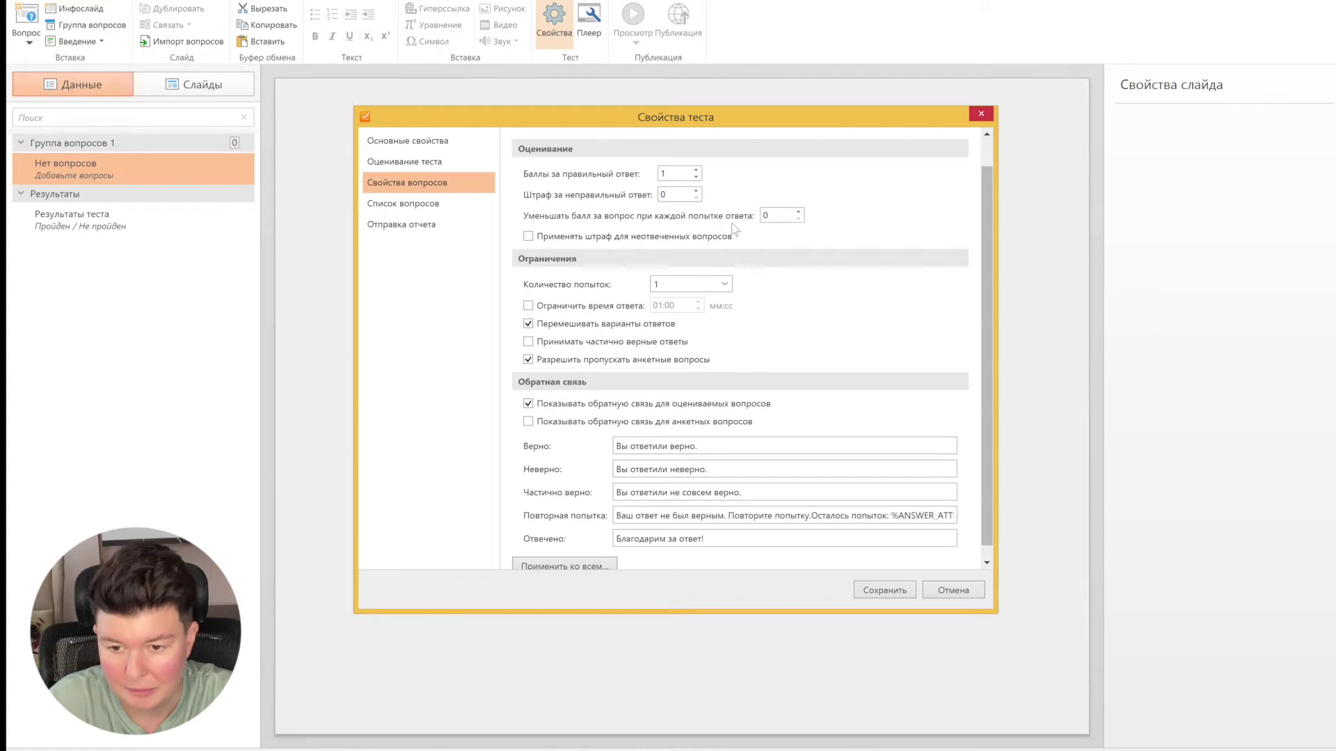
scroll(767, 235, down, 1)
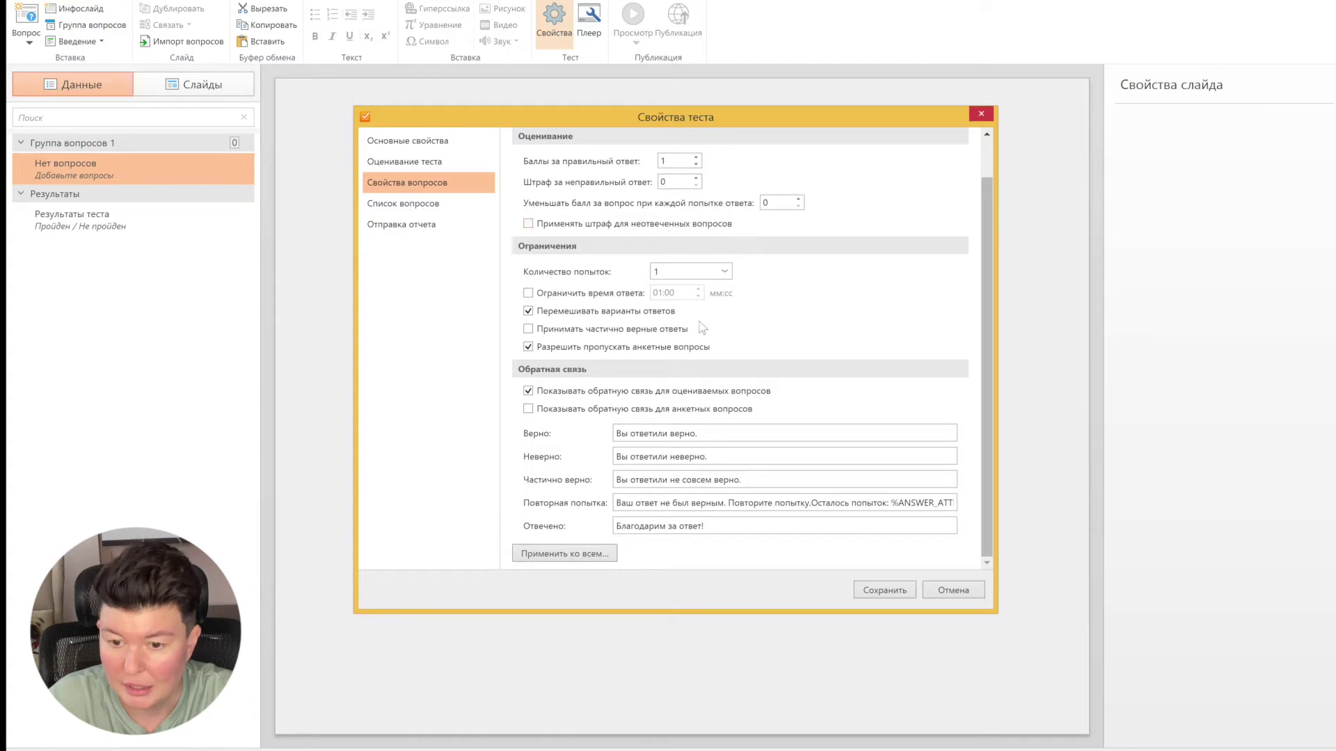
scroll(701, 327, up, 1)
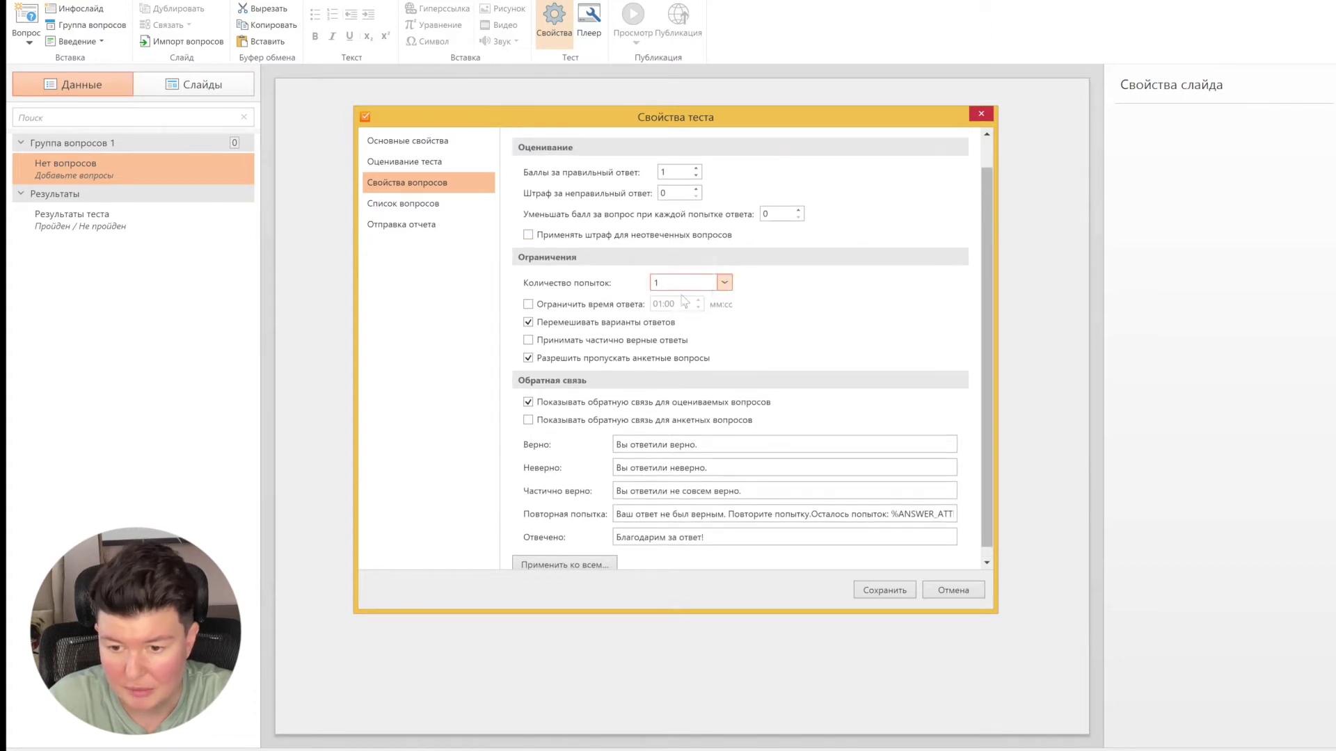
scroll(571, 314, down, 1)
scroll(642, 317, down, 1)
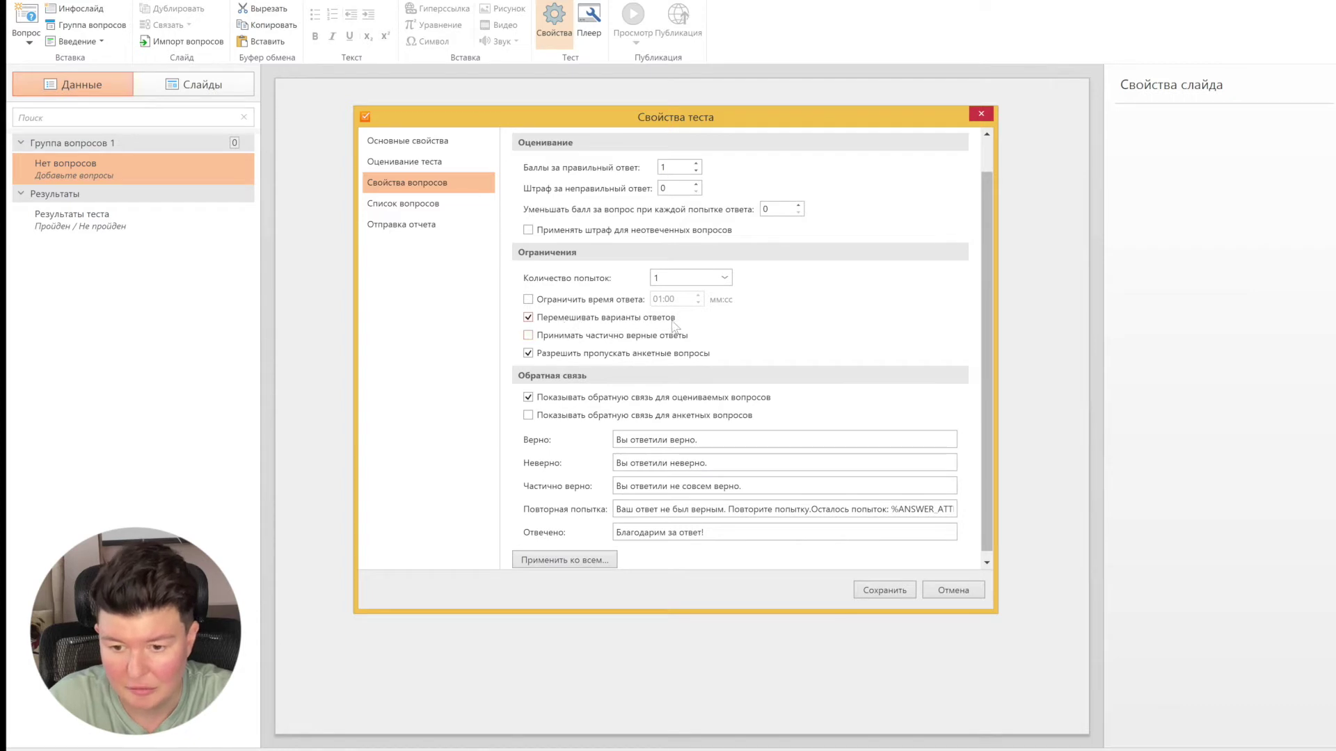
click(529, 336)
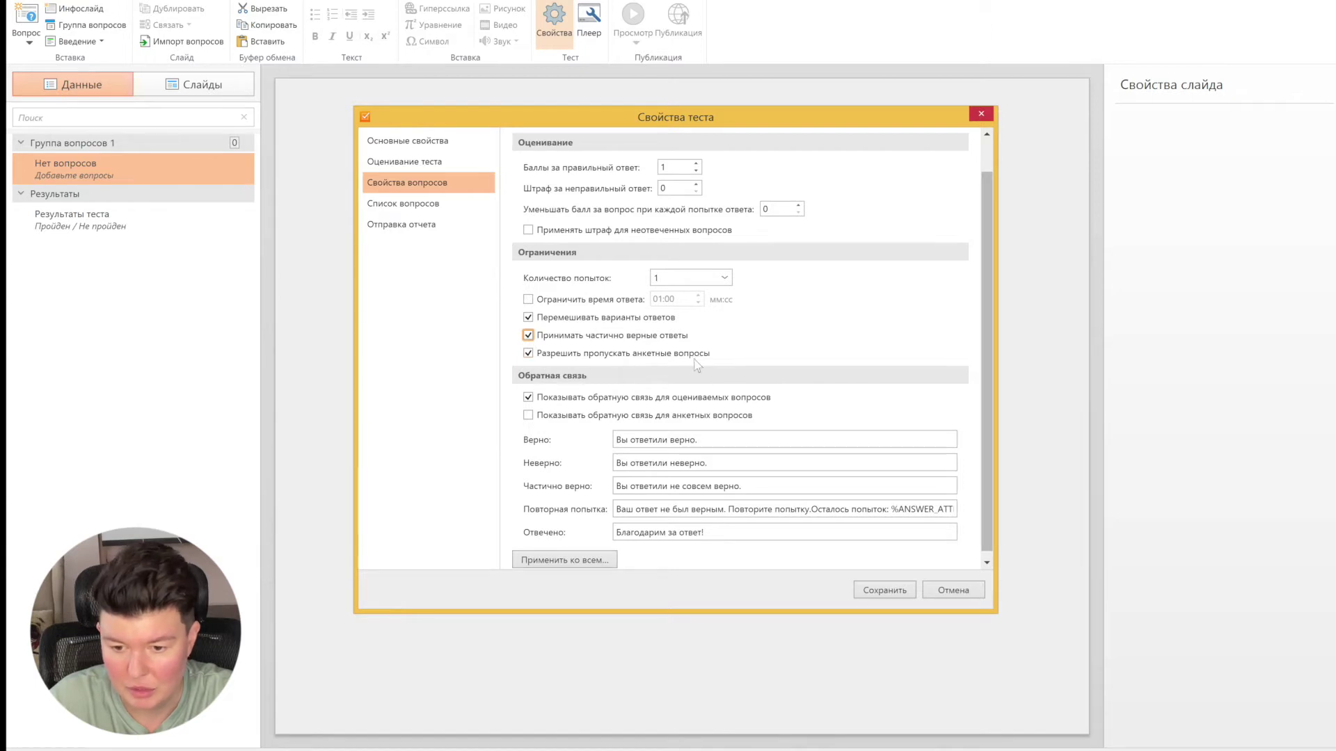
Set the default feedback: correct "Well done!", incorrect "Wrong!", partly correct "You're partly correct.", answered "Thank you for your answer.".
scroll(646, 372, down, 1)
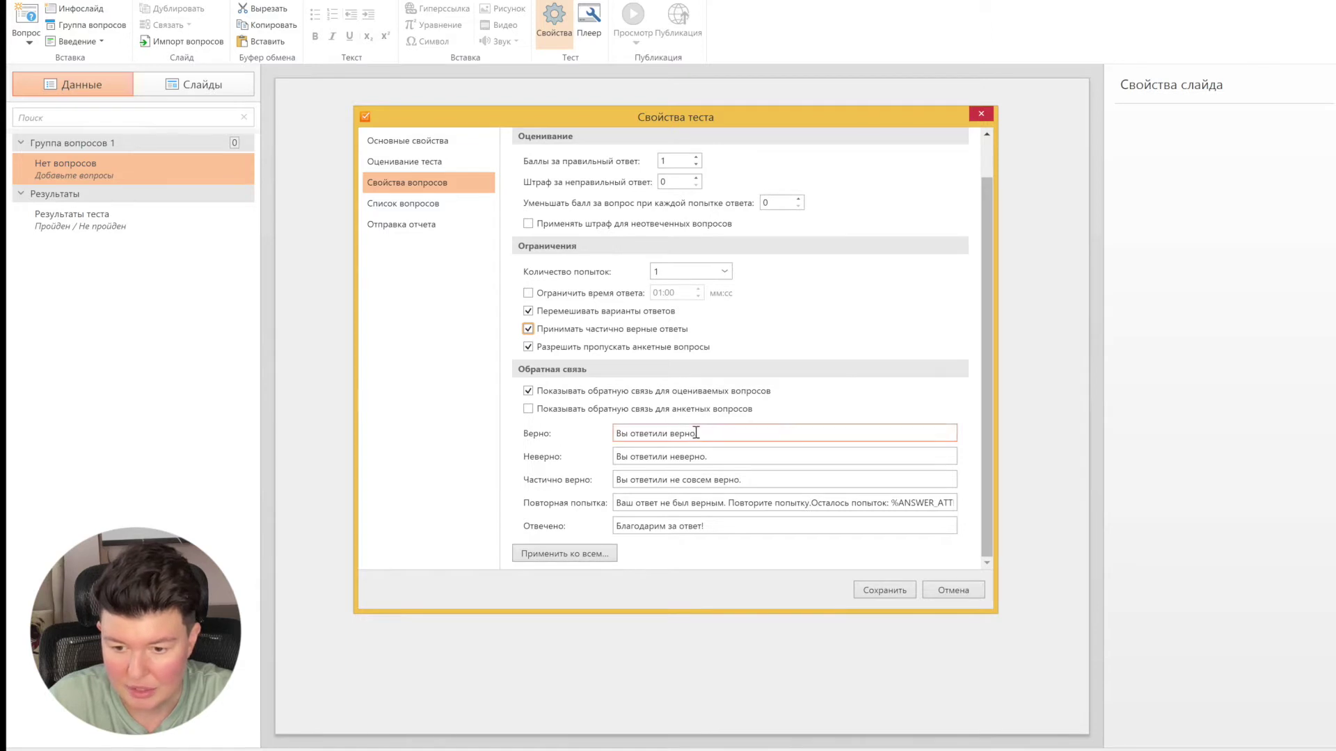
drag(706, 433, 599, 433)
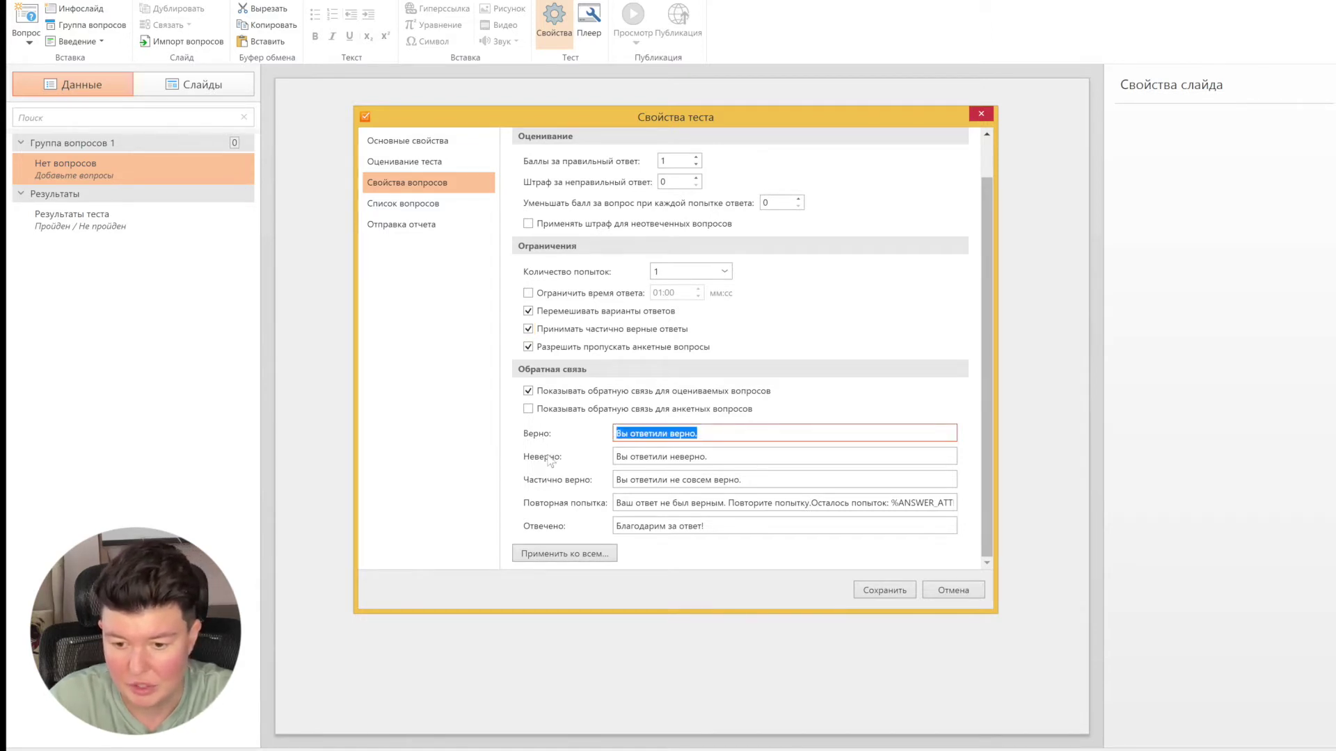
drag(723, 435, 604, 433)
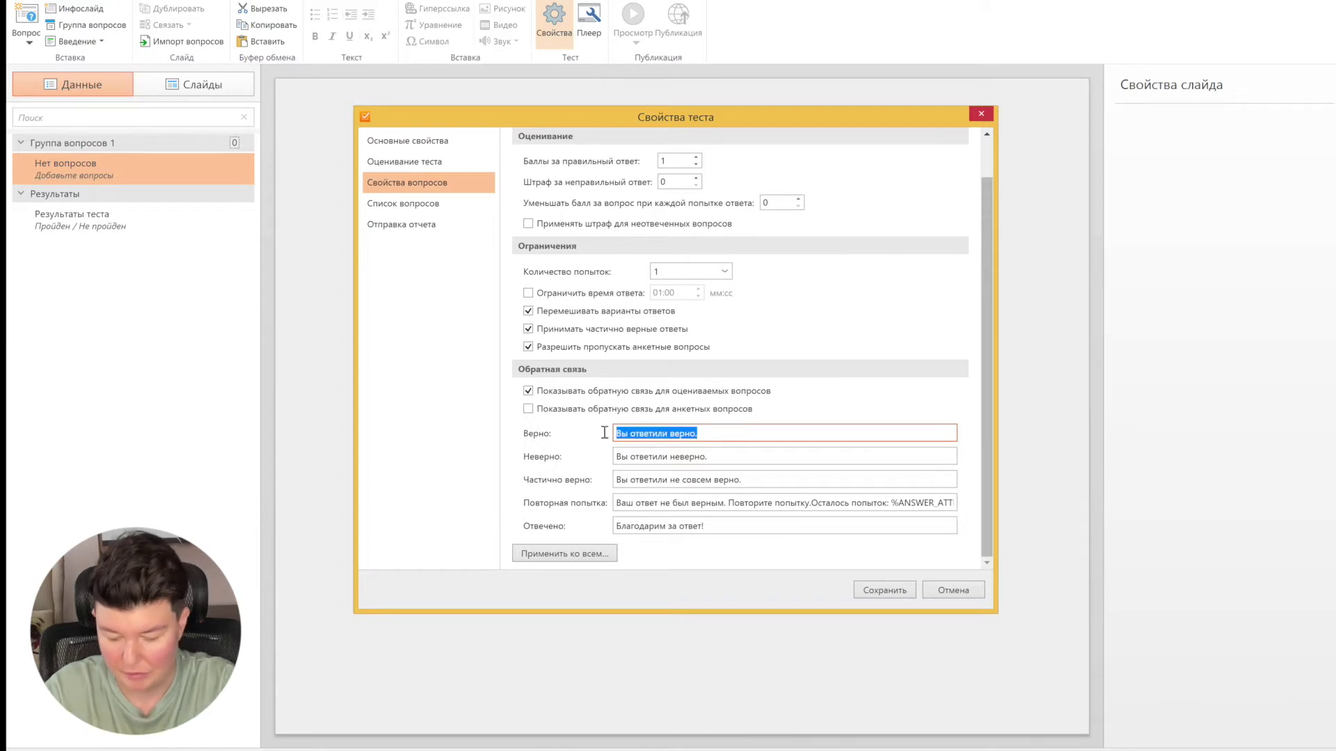
text(Well don)
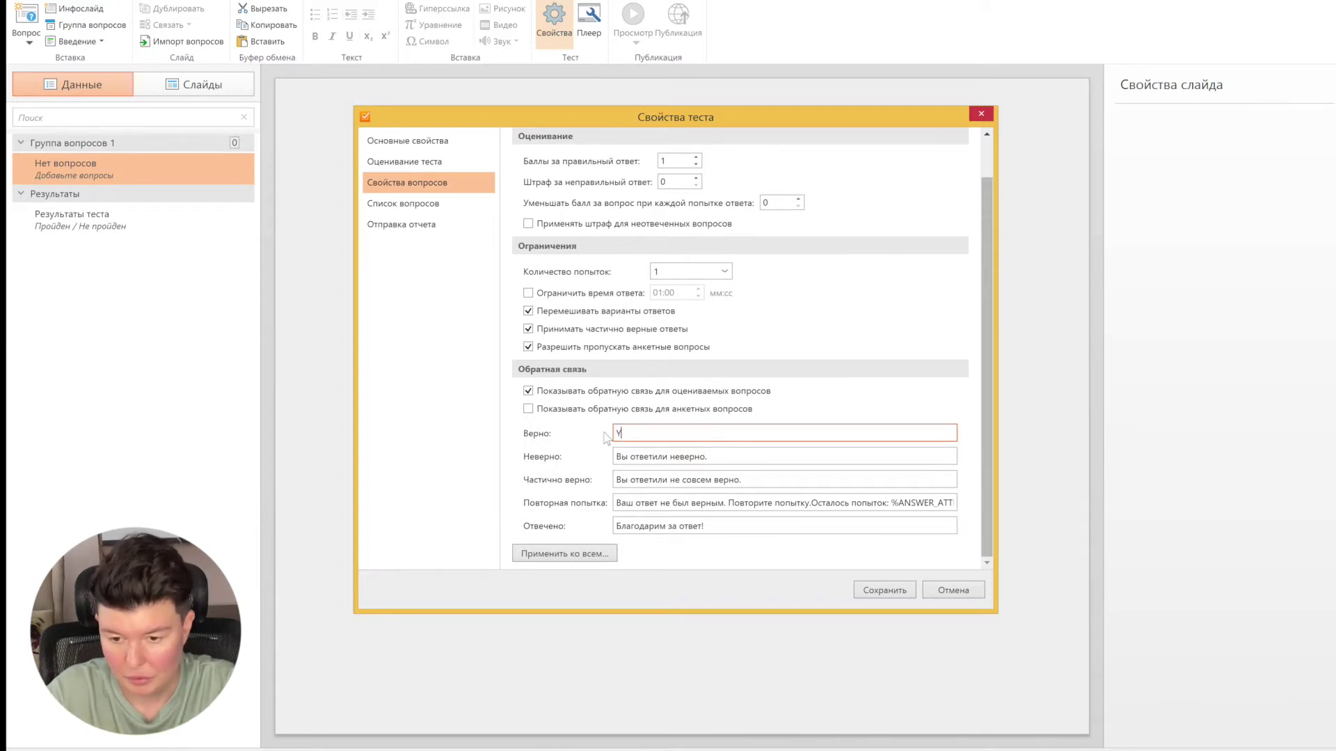
text(e)
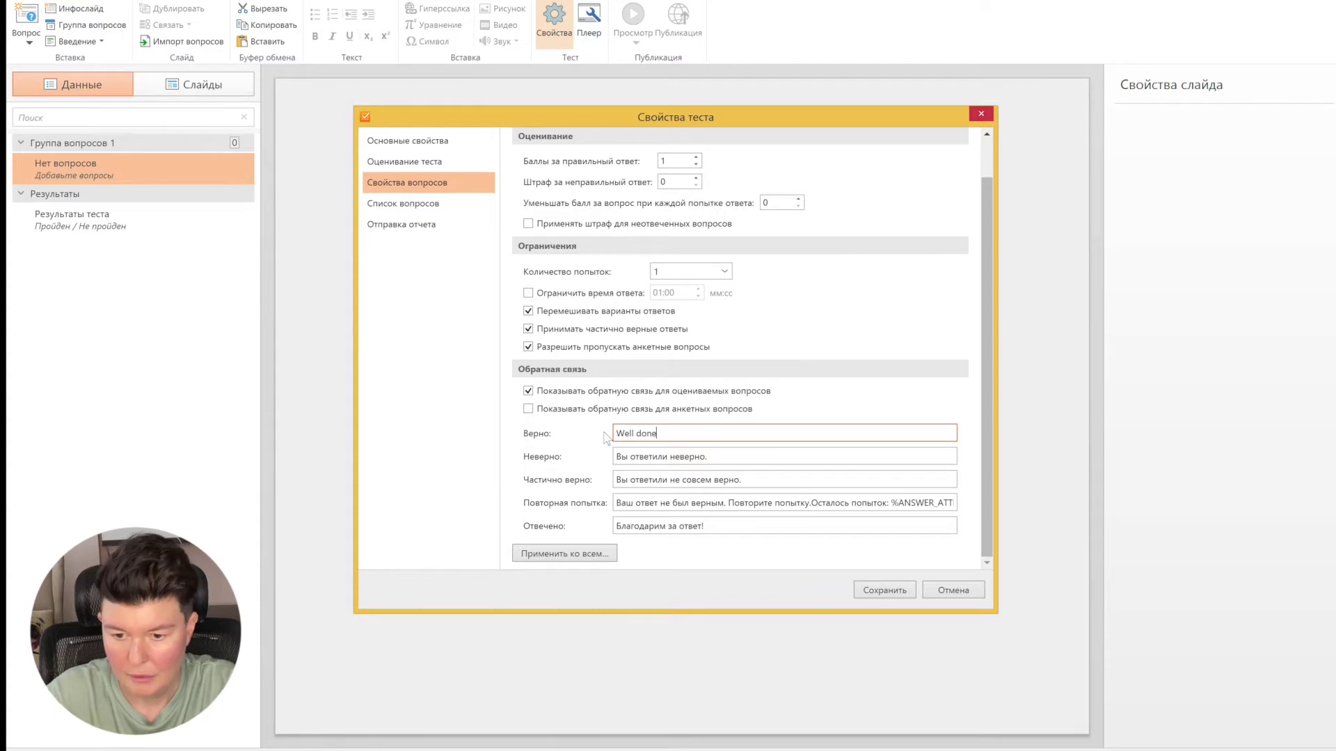
text(!)
drag(708, 457, 607, 460)
text(Wrong!)
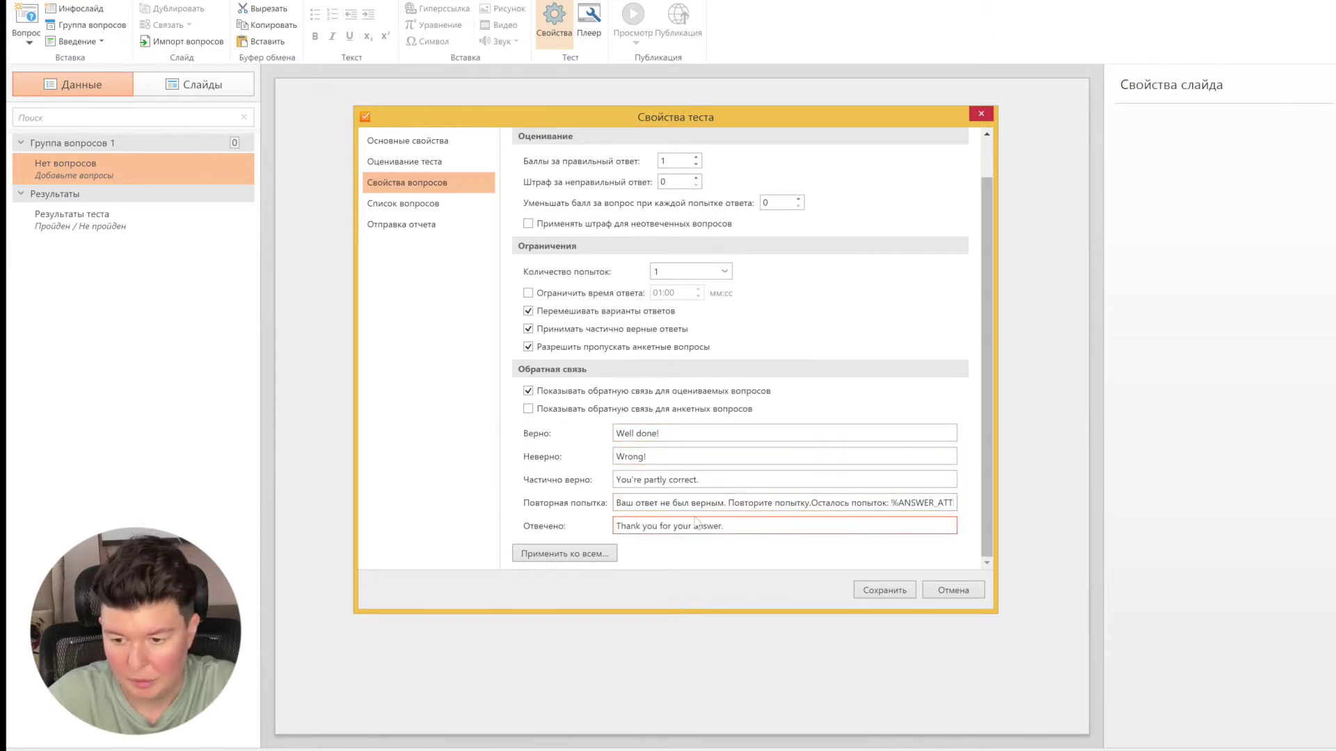
Check the question list and the report-sending settings, leave the instructor report disabled, and save the test properties.
click(429, 208)
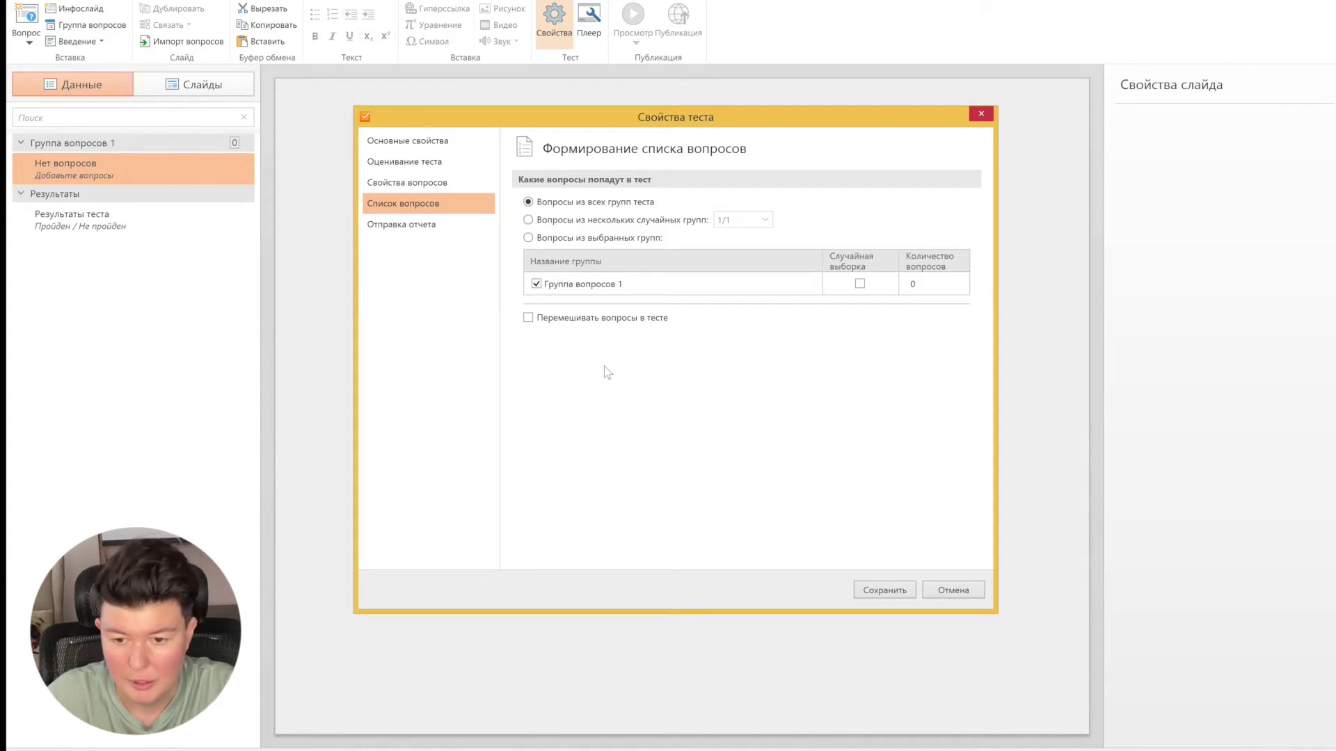
click(431, 233)
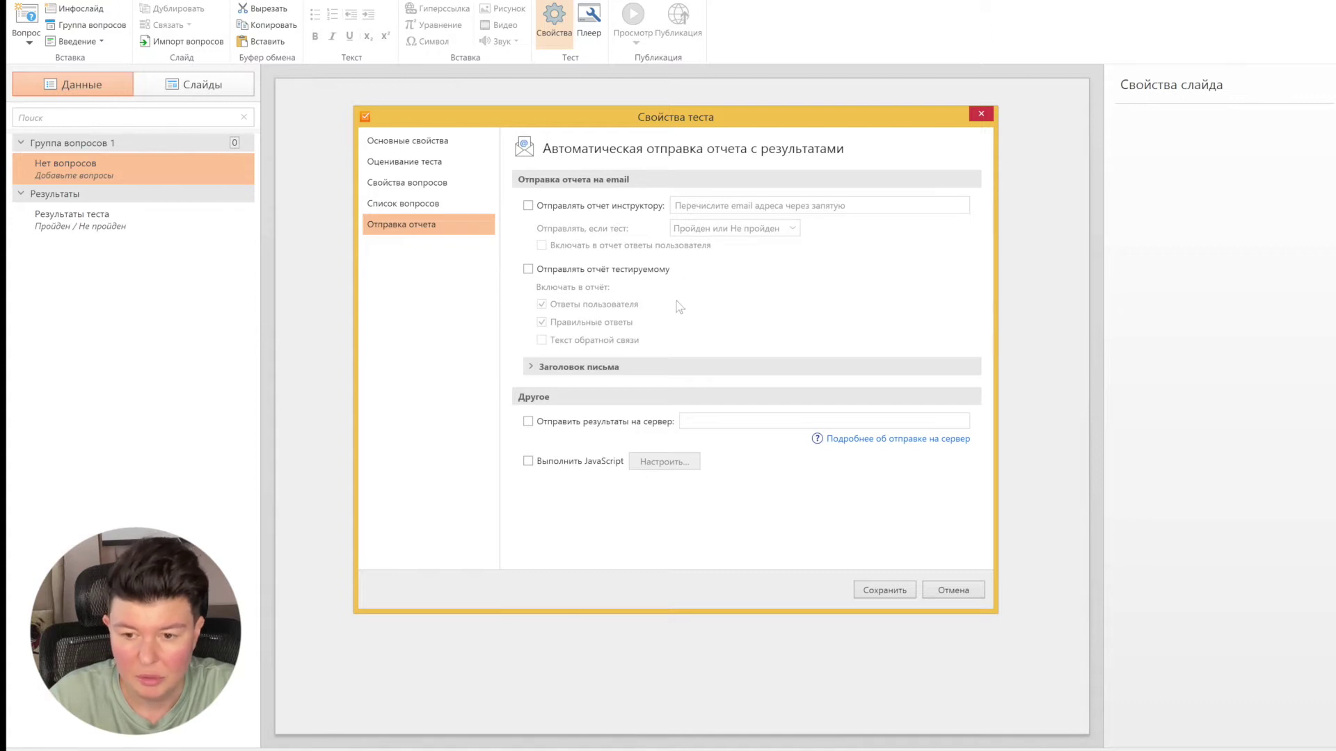
click(615, 207)
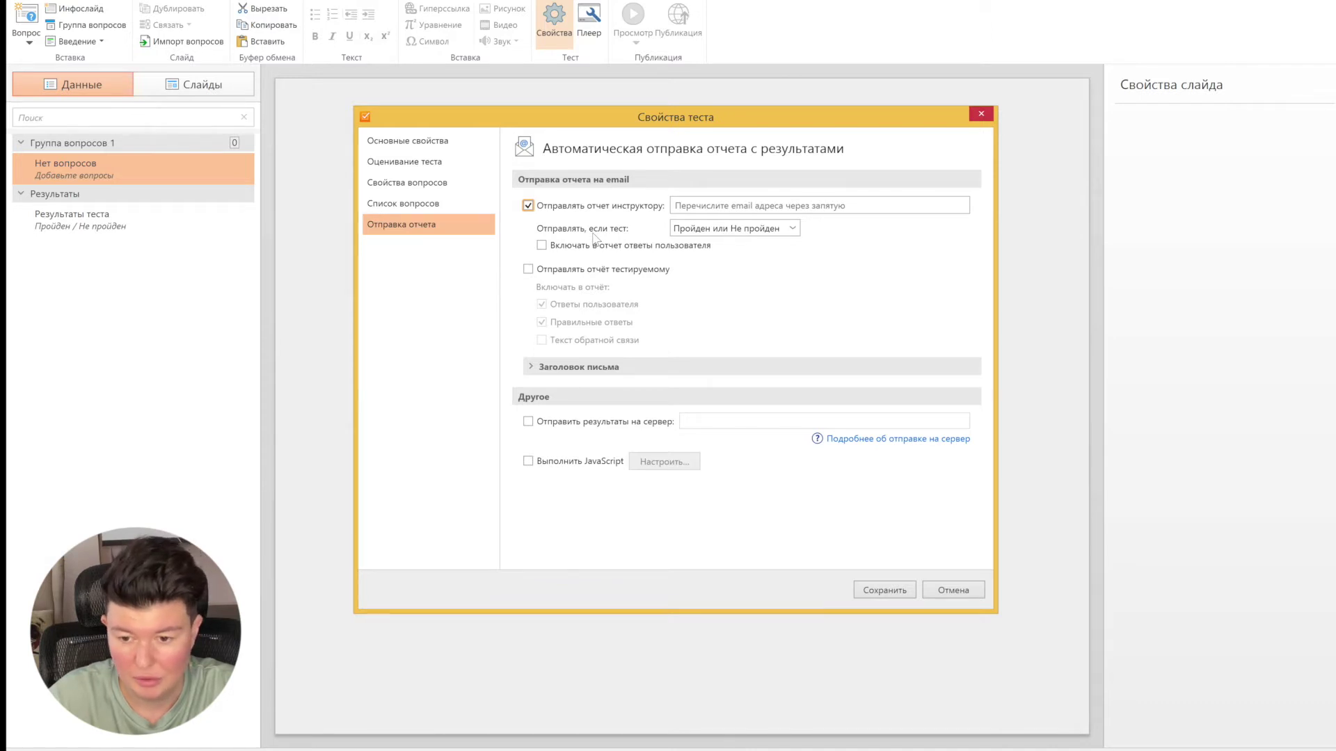
click(565, 206)
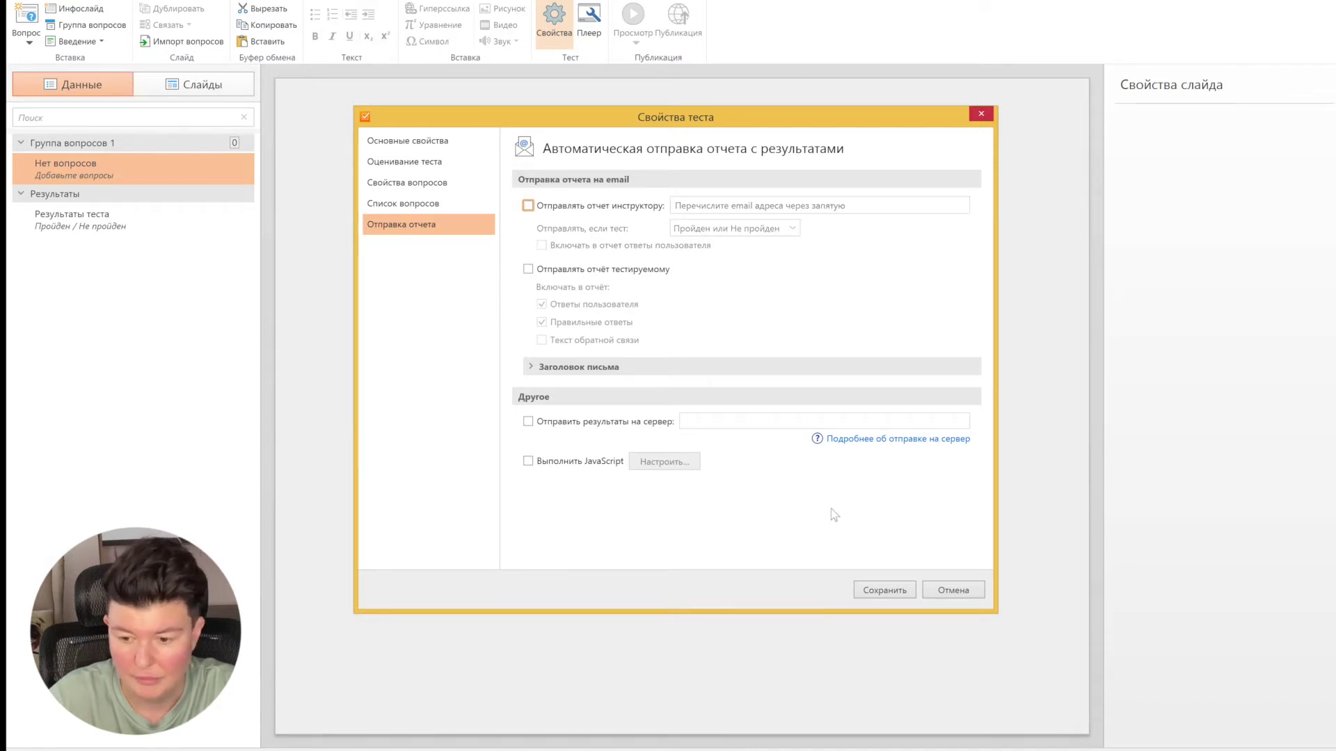
click(883, 591)
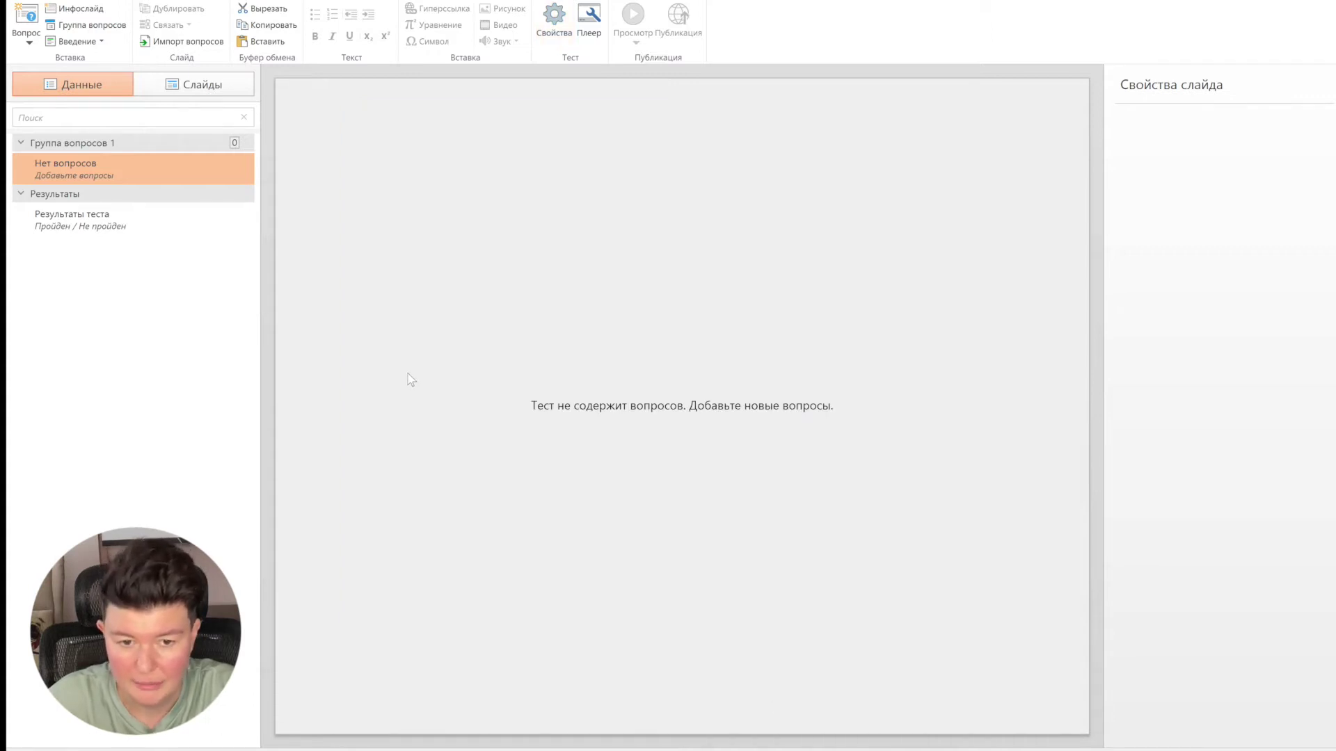
Add a single-choice question (Выбор одного ответа) with the text "Choose the correct exchange." and, after a blank line, "A: Do you recommend this book?".
click(27, 28)
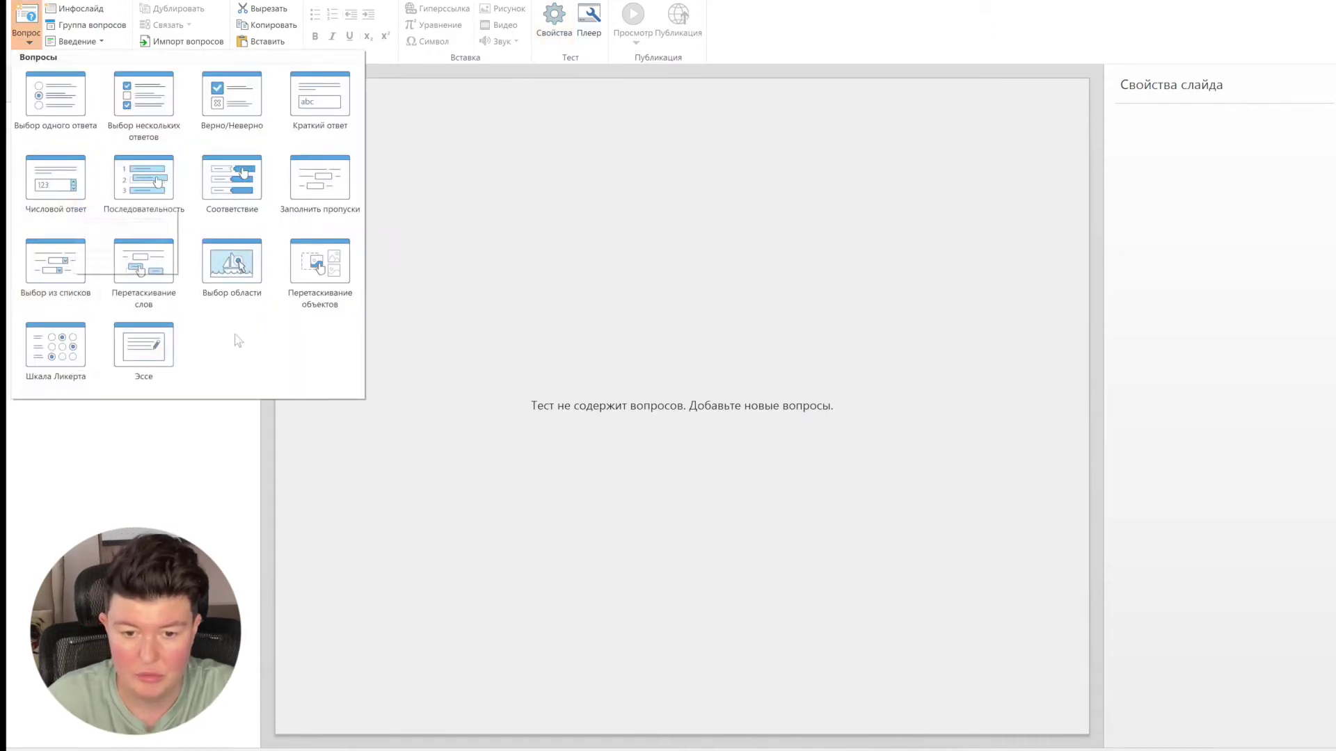
click(69, 102)
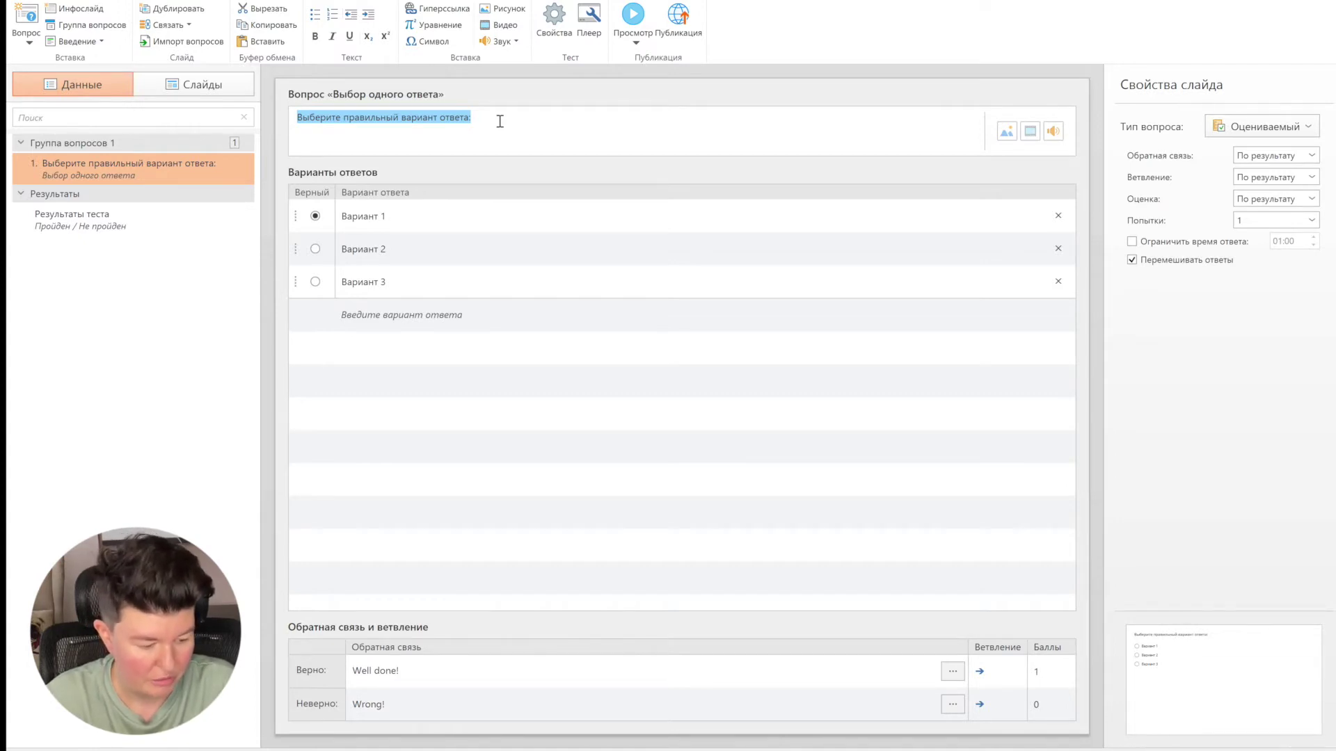
text(Choose)
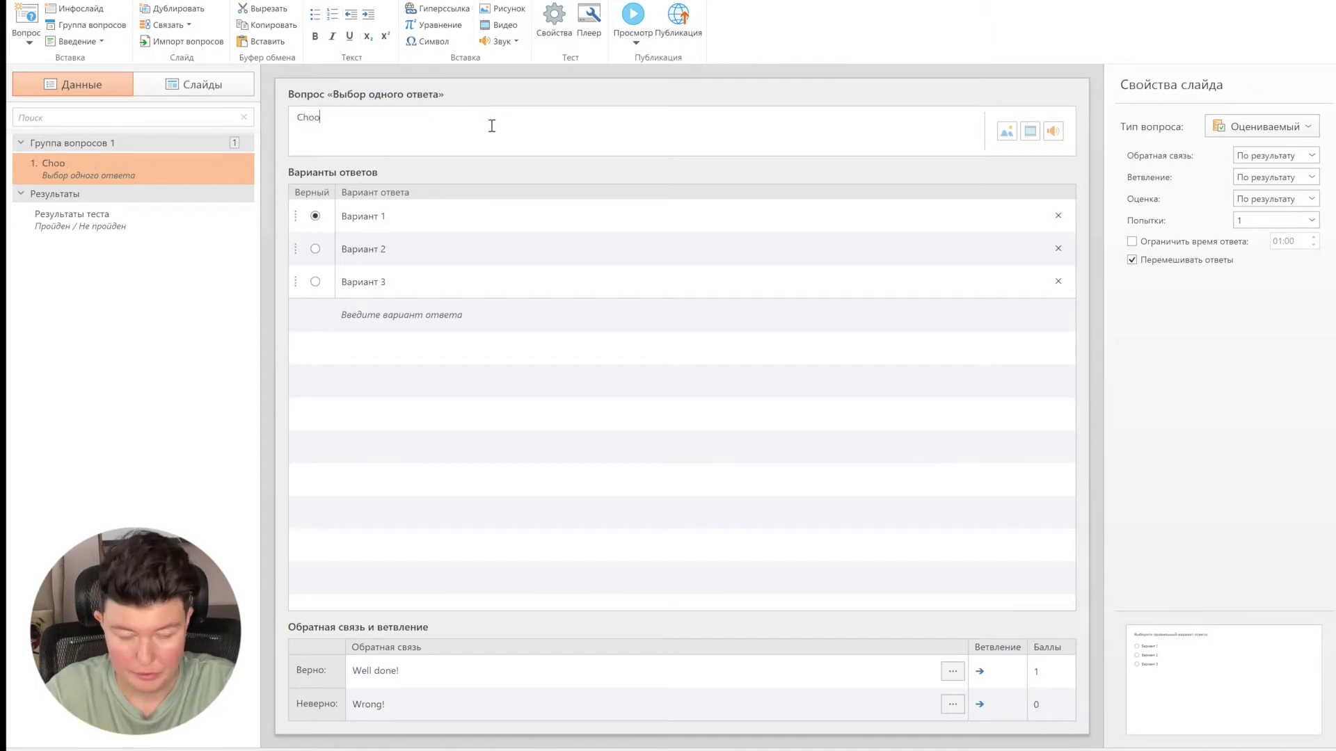
text(th)
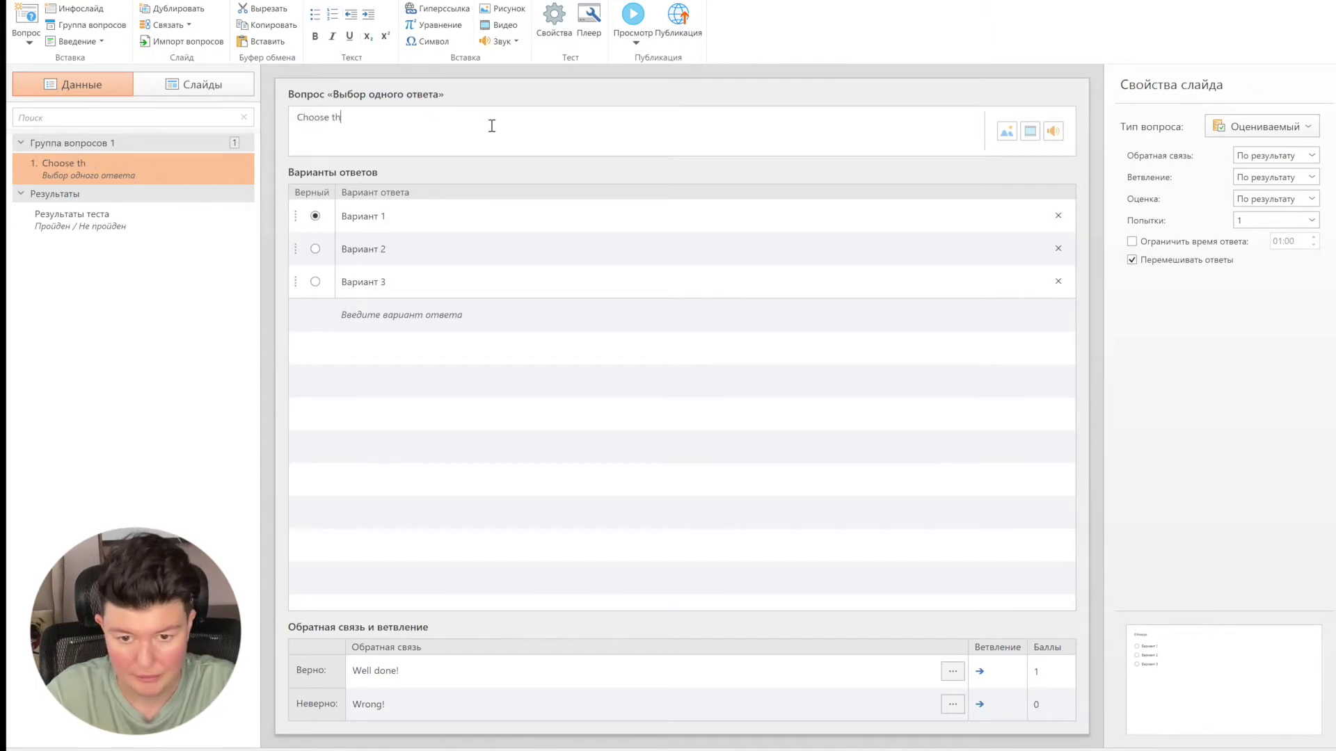
text(e correct exchange.)
key(Return)
key(Return)
text(A: Do you recommend this book?)
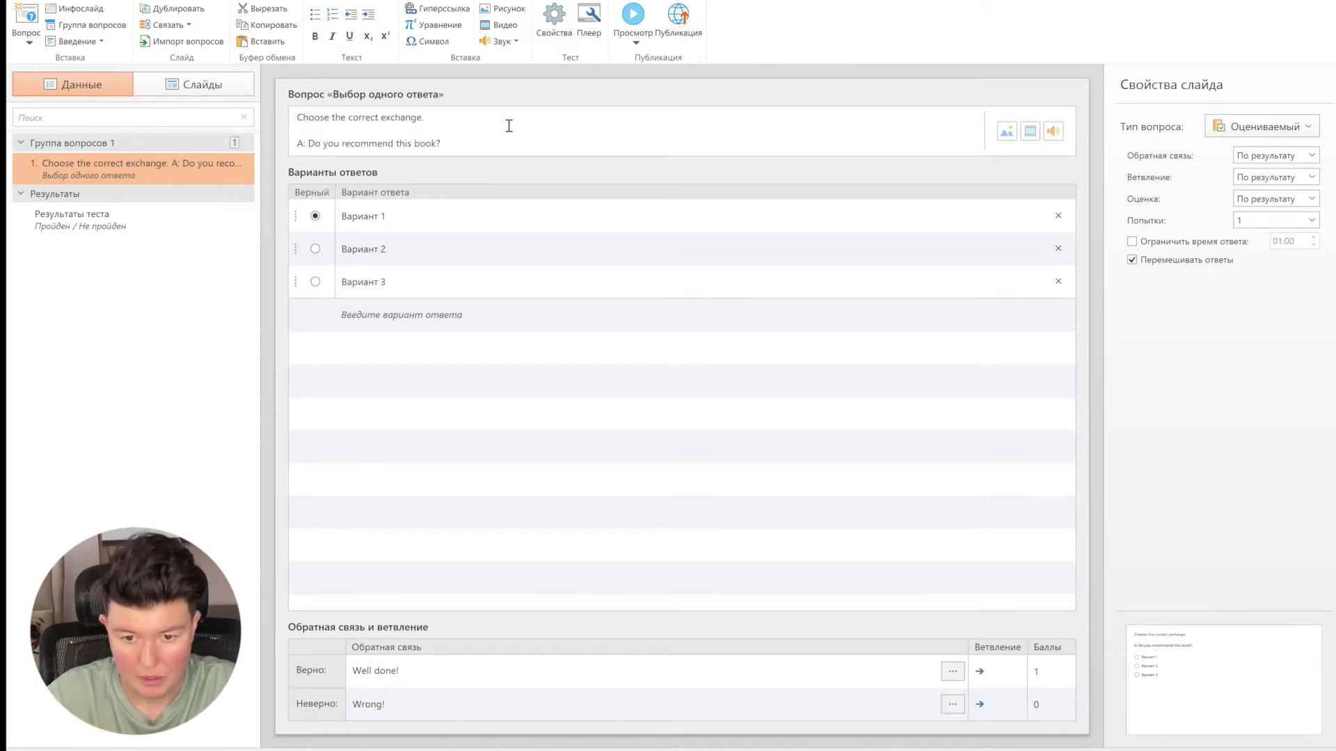
Fill in the answer options "B: Alright." and "B: Yes, it's great!" and delete the unused third option.
click(457, 206)
drag(423, 215, 341, 216)
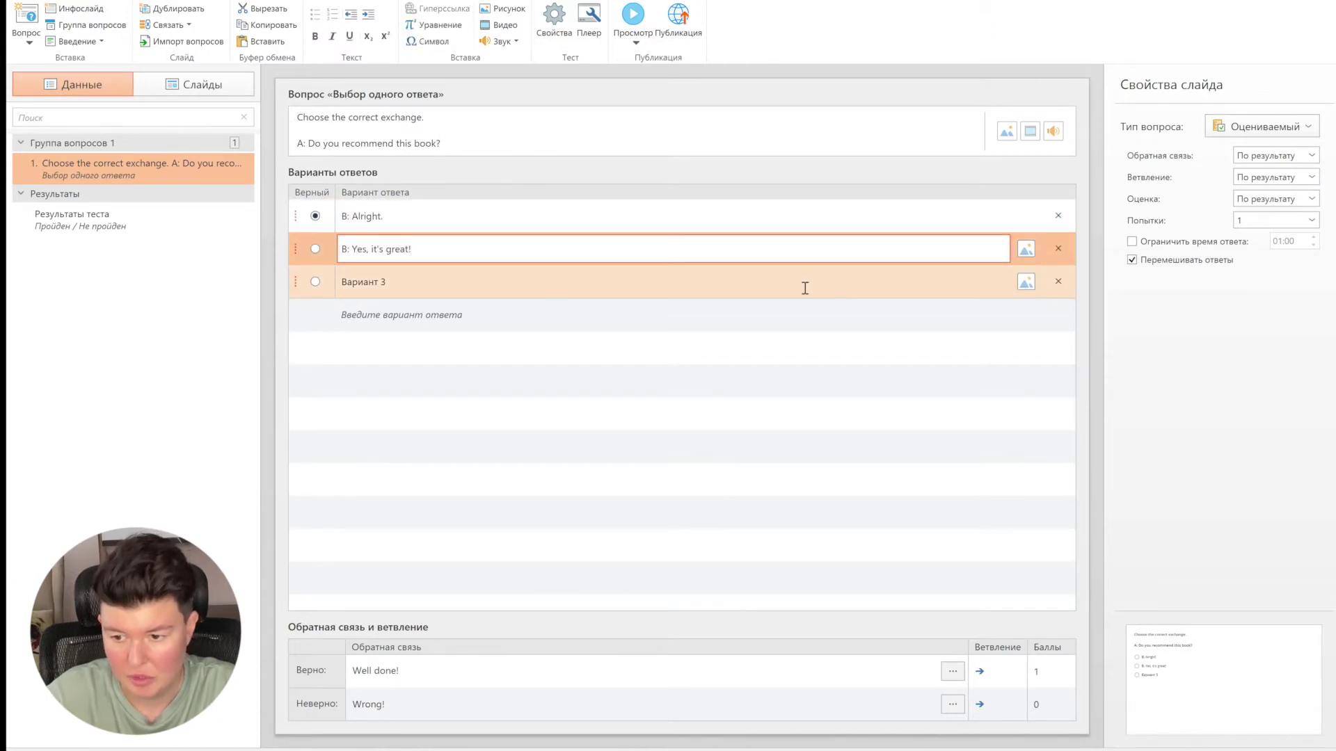
click(1058, 281)
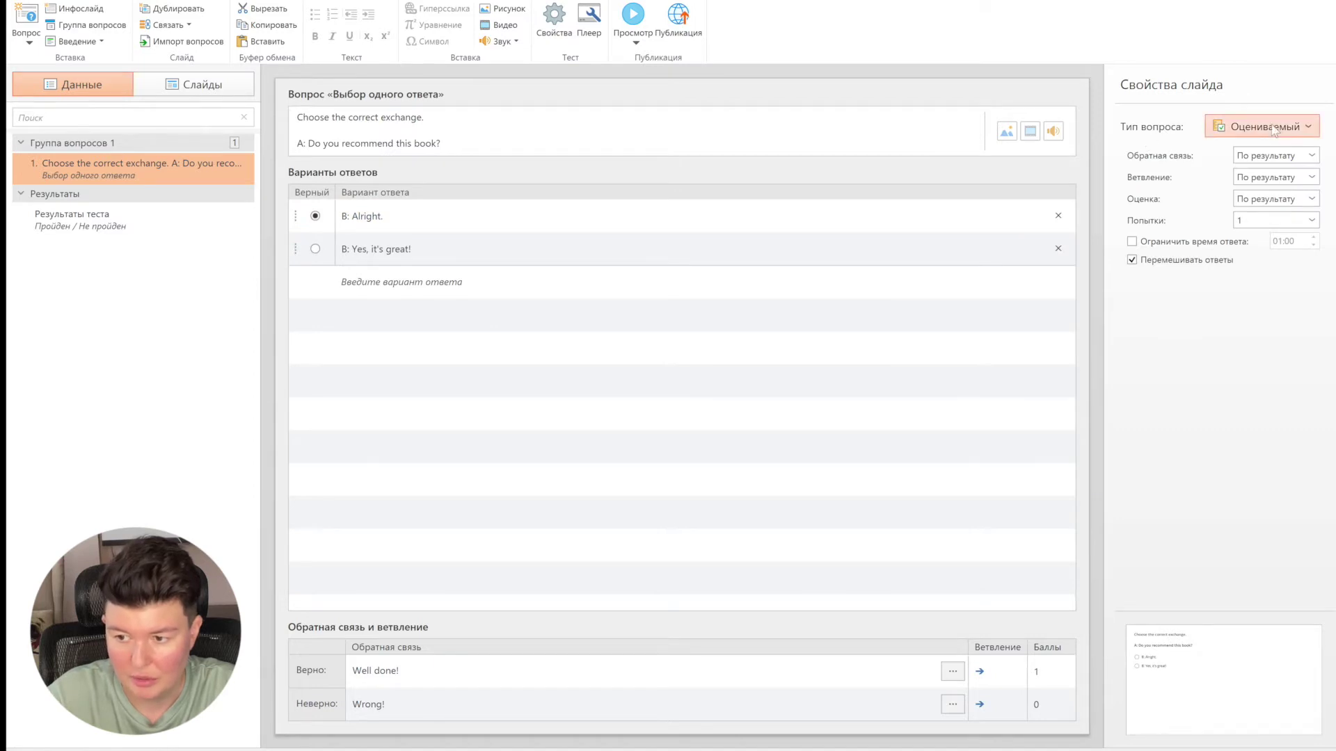
Check the available question types and feedback settings, and look at how the question appears on its slide.
click(1308, 128)
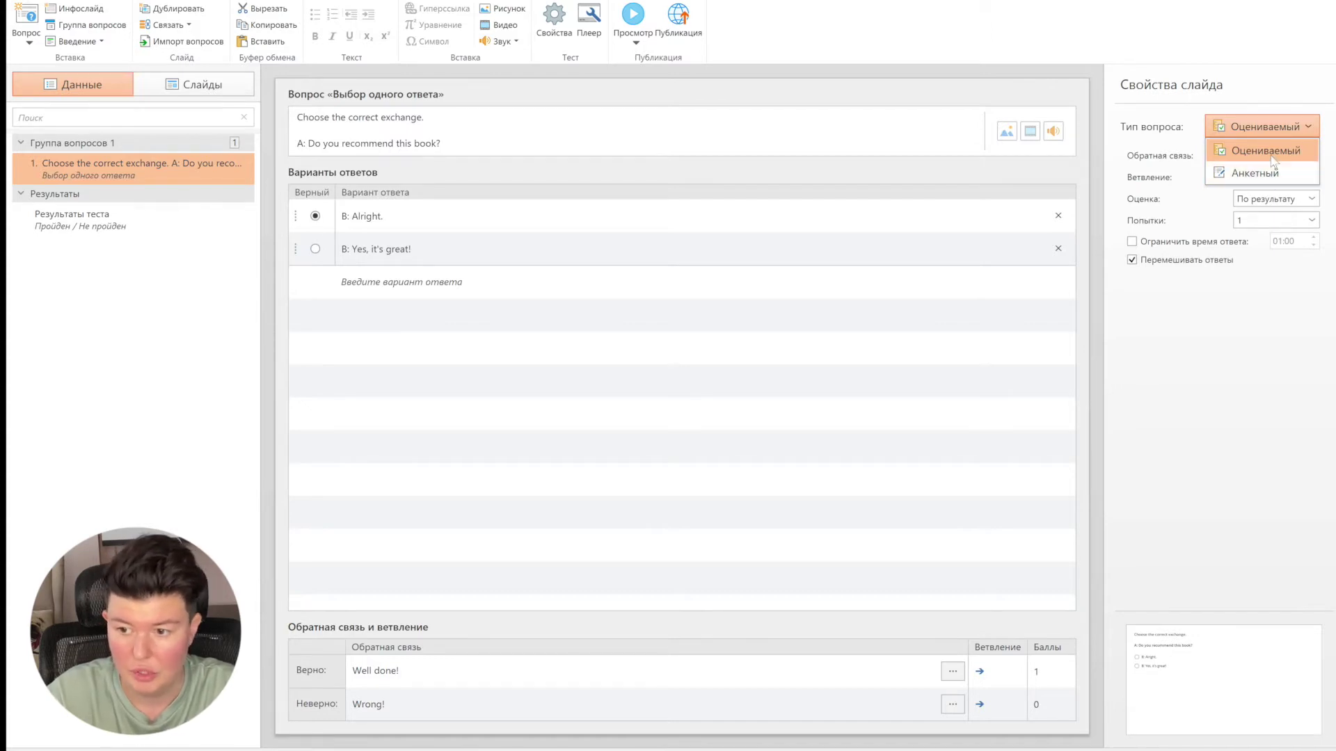
click(1263, 92)
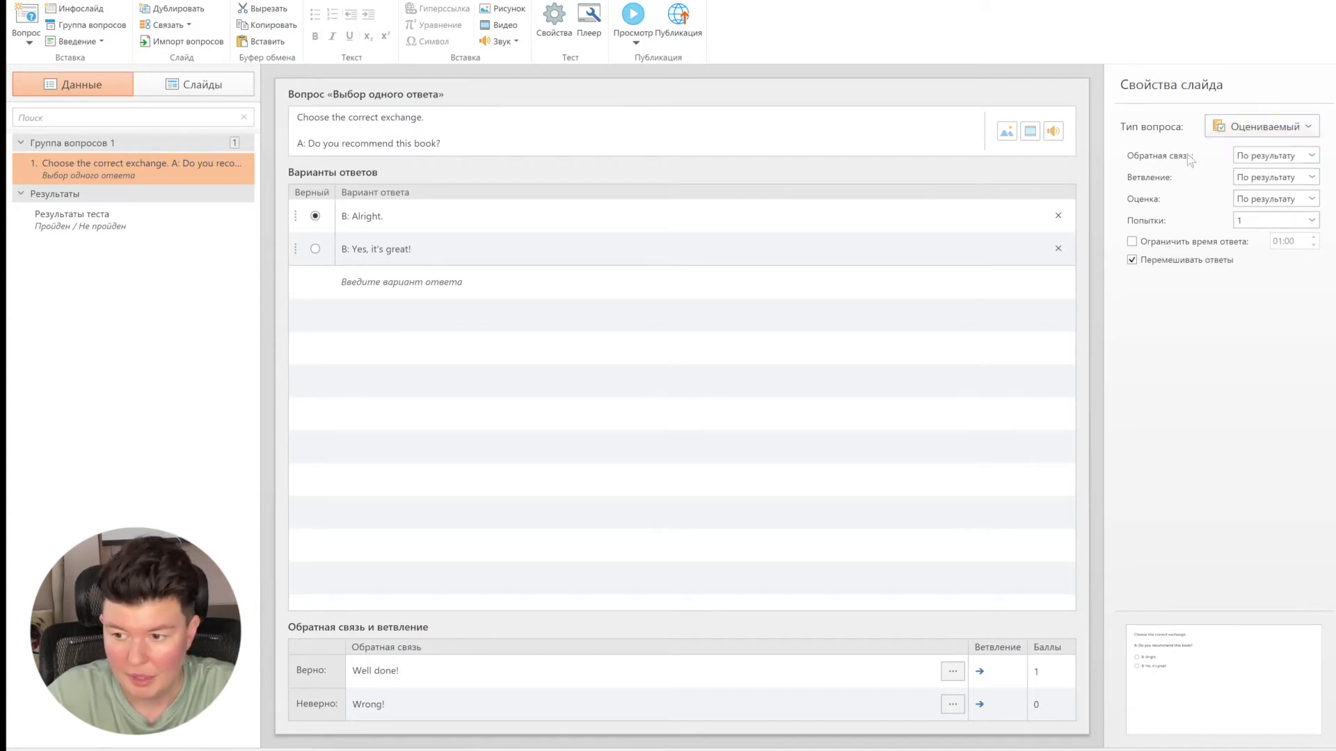
click(1297, 159)
click(1298, 161)
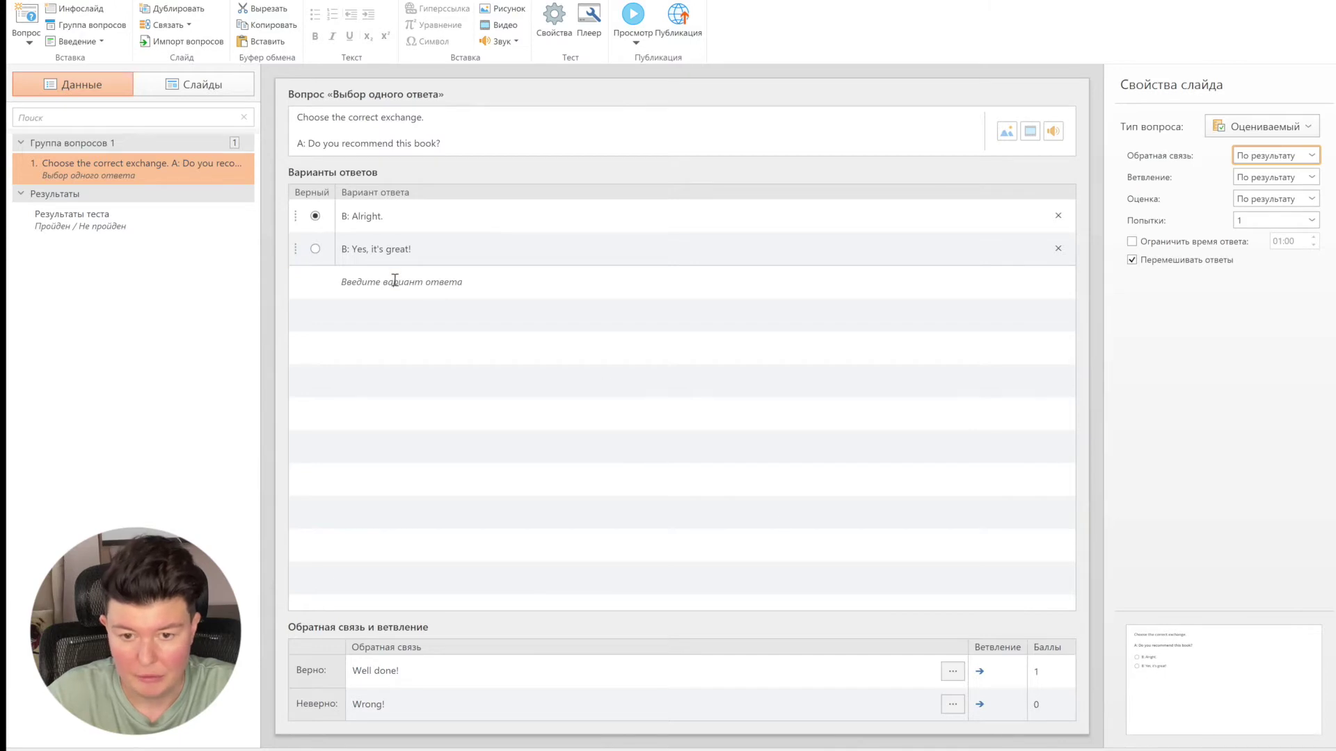
click(179, 86)
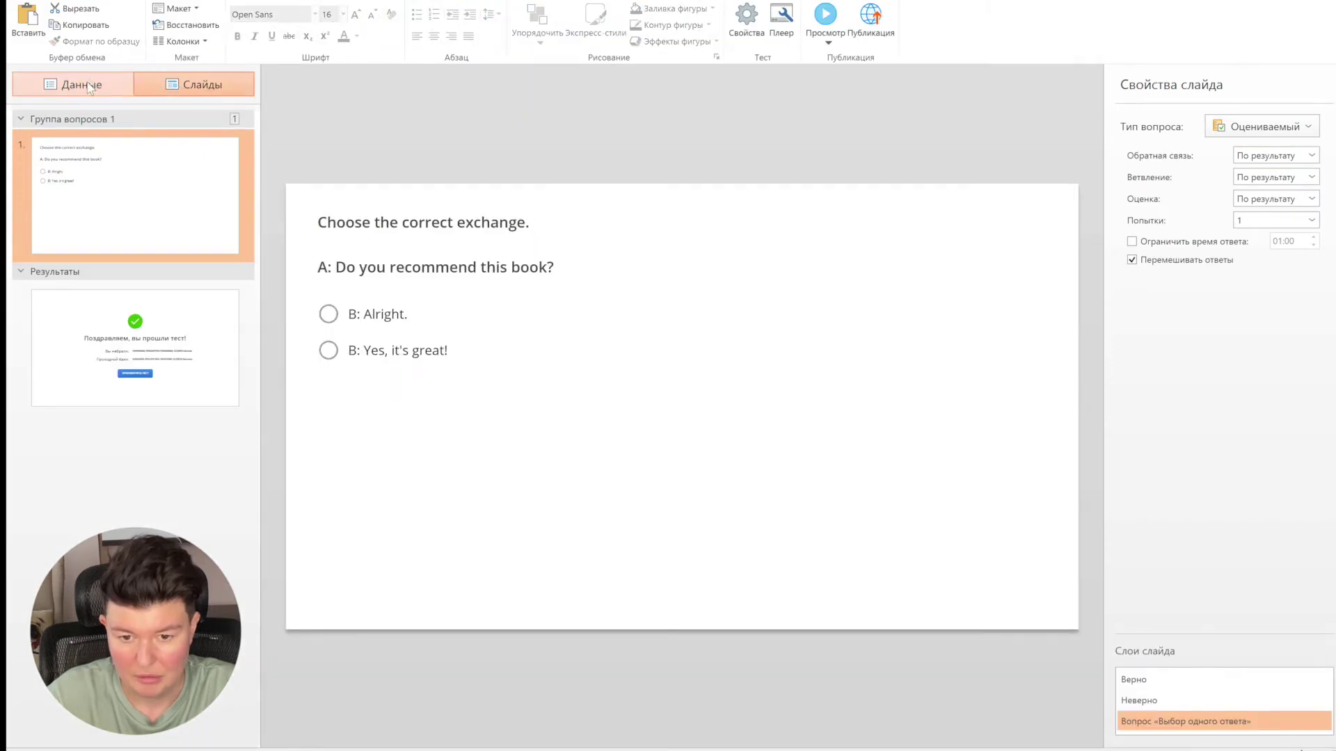
click(89, 88)
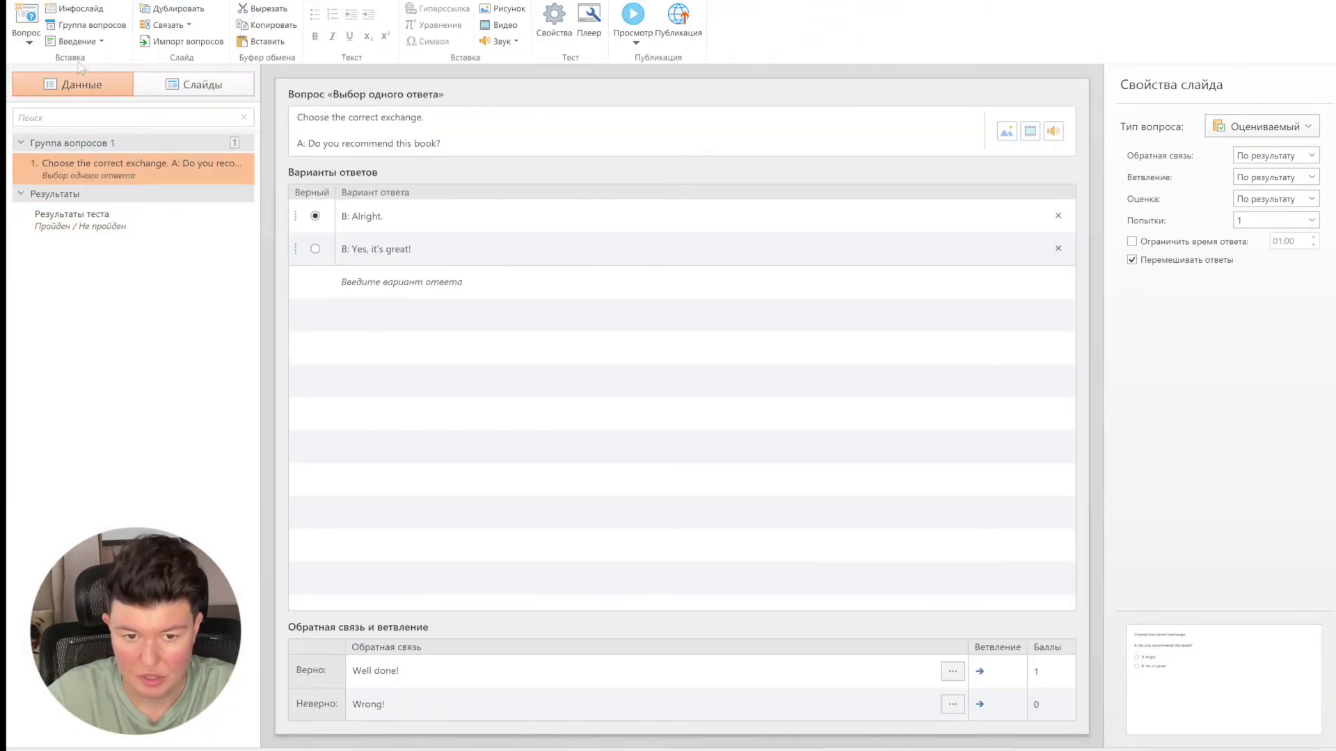
In the slide view, move the answer options and the question text lower, and narrow the question and answer boxes to about half the slide.
click(218, 89)
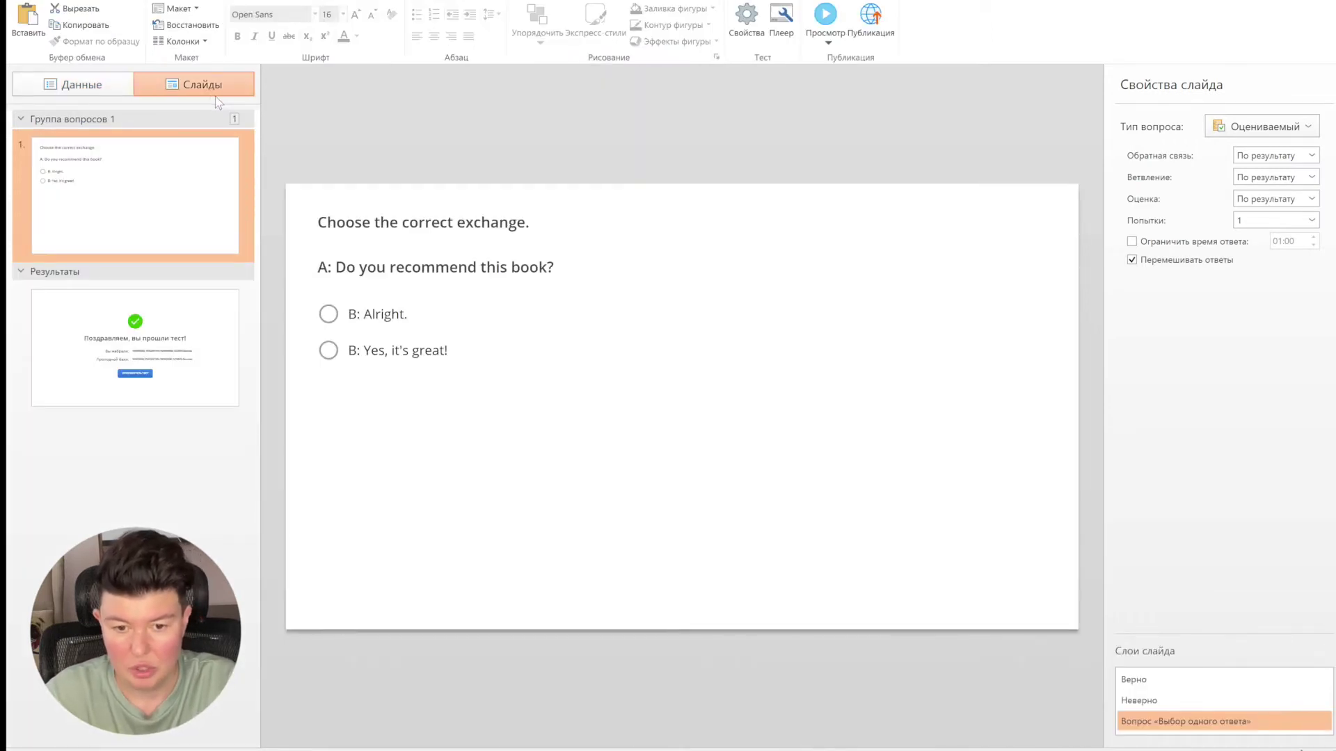
click(484, 281)
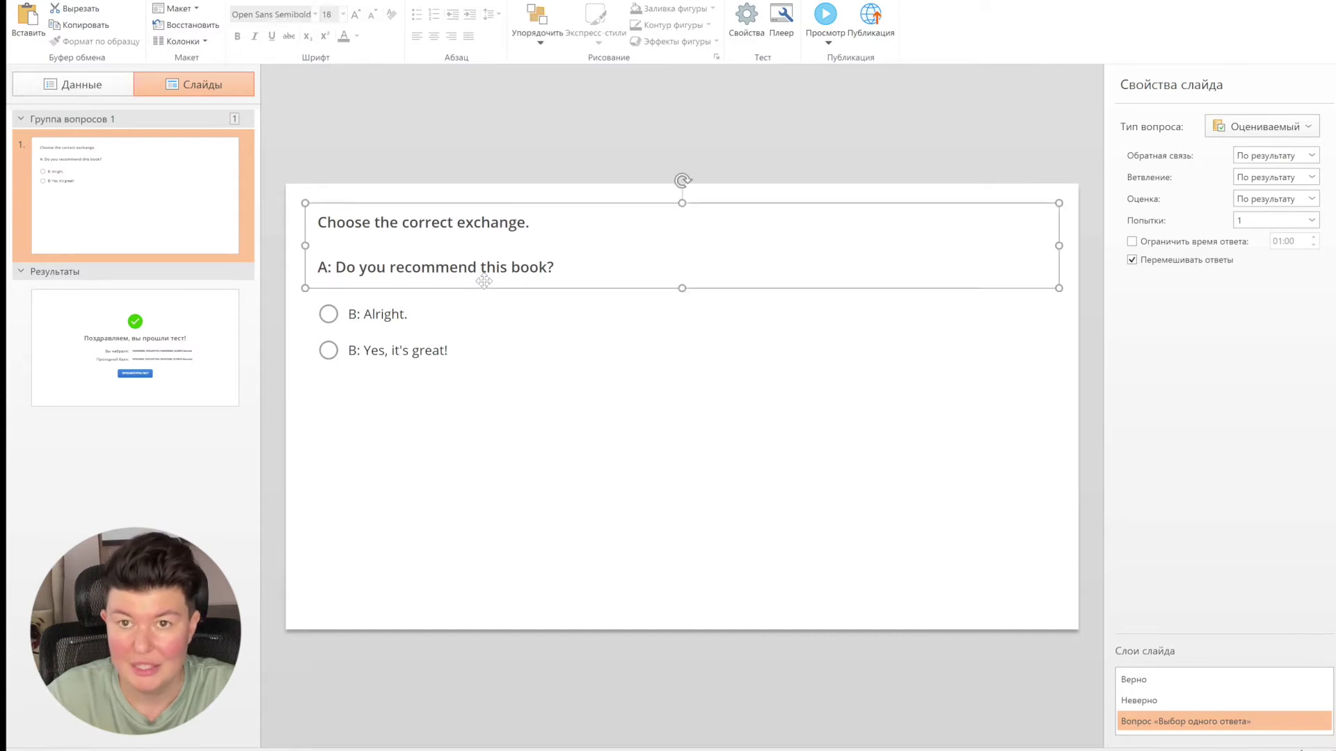
drag(579, 299, 574, 349)
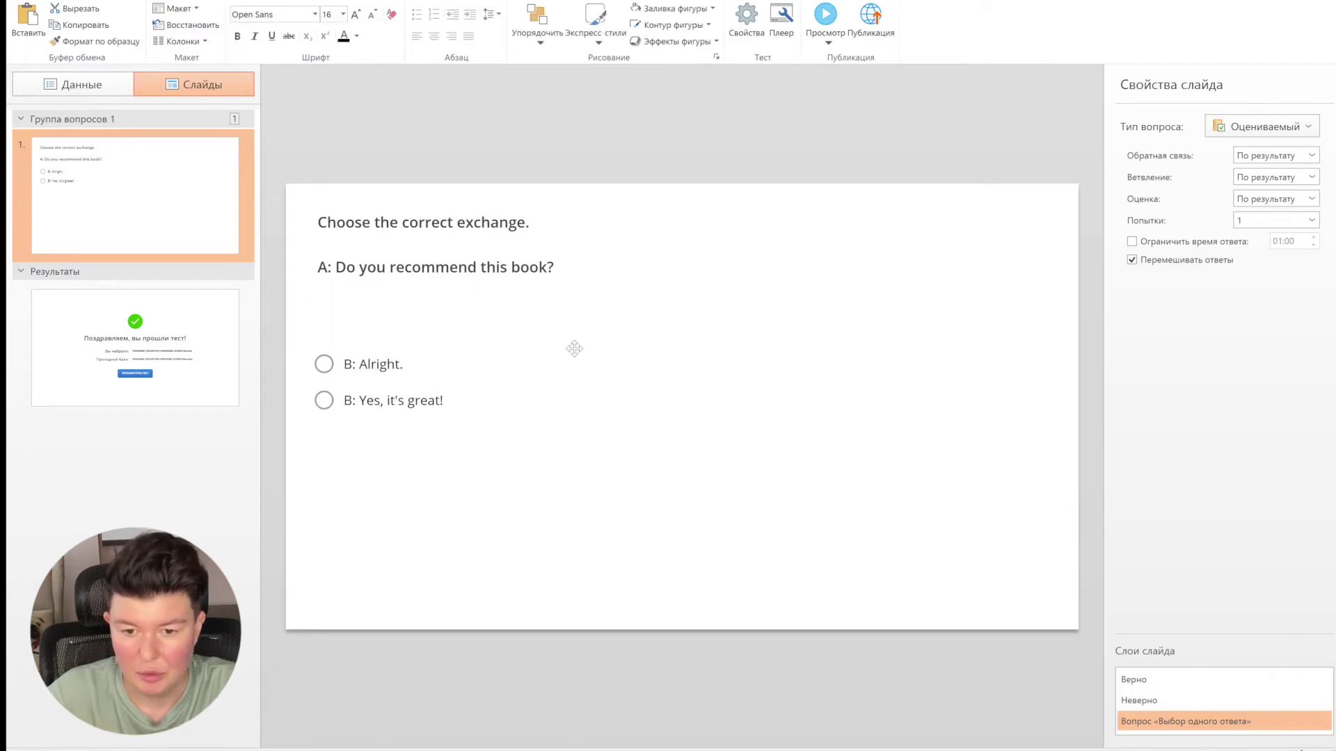
click(548, 267)
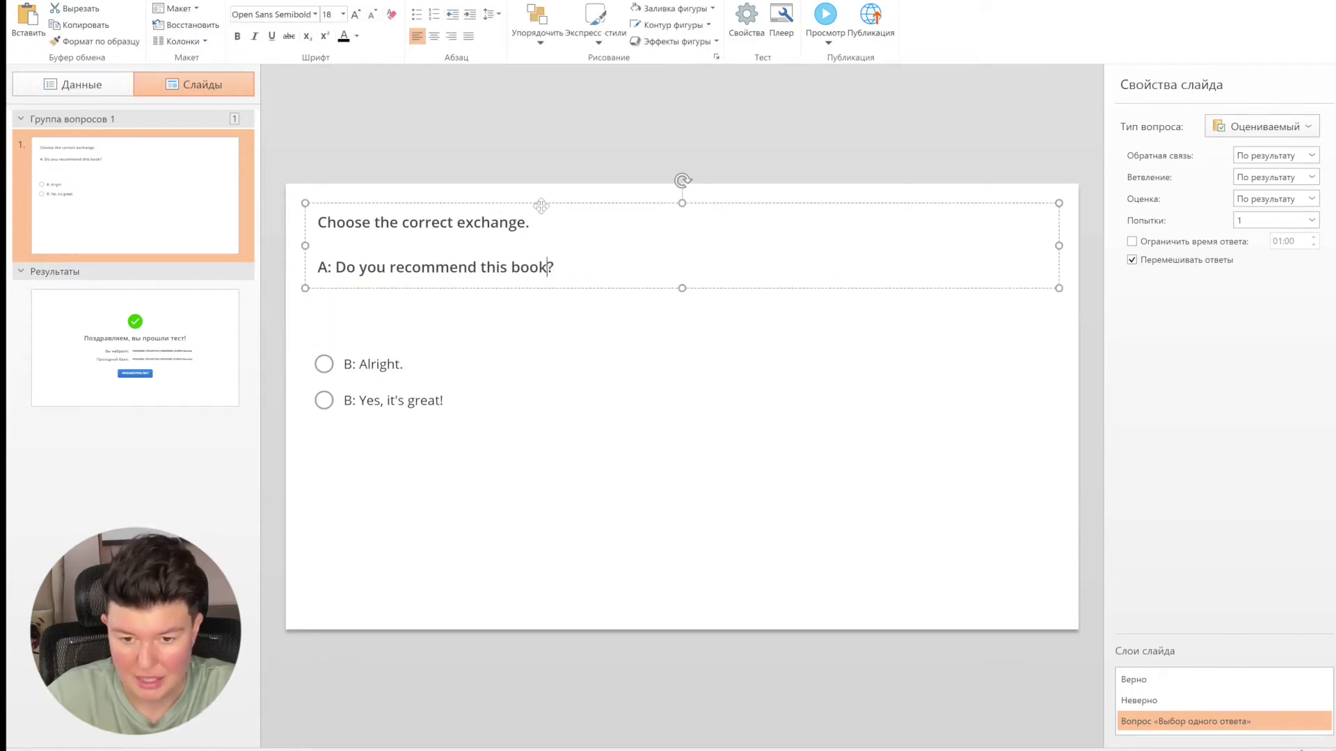
drag(541, 206, 545, 237)
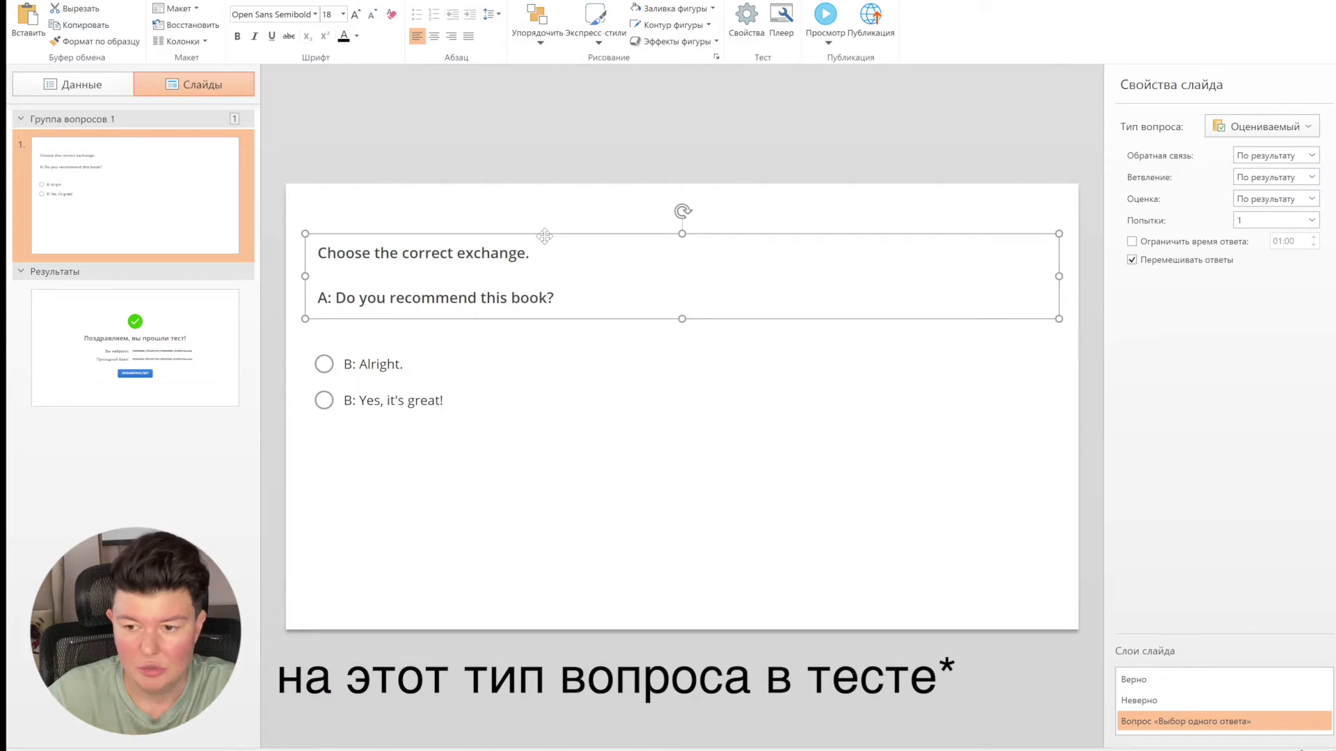
drag(773, 281, 652, 271)
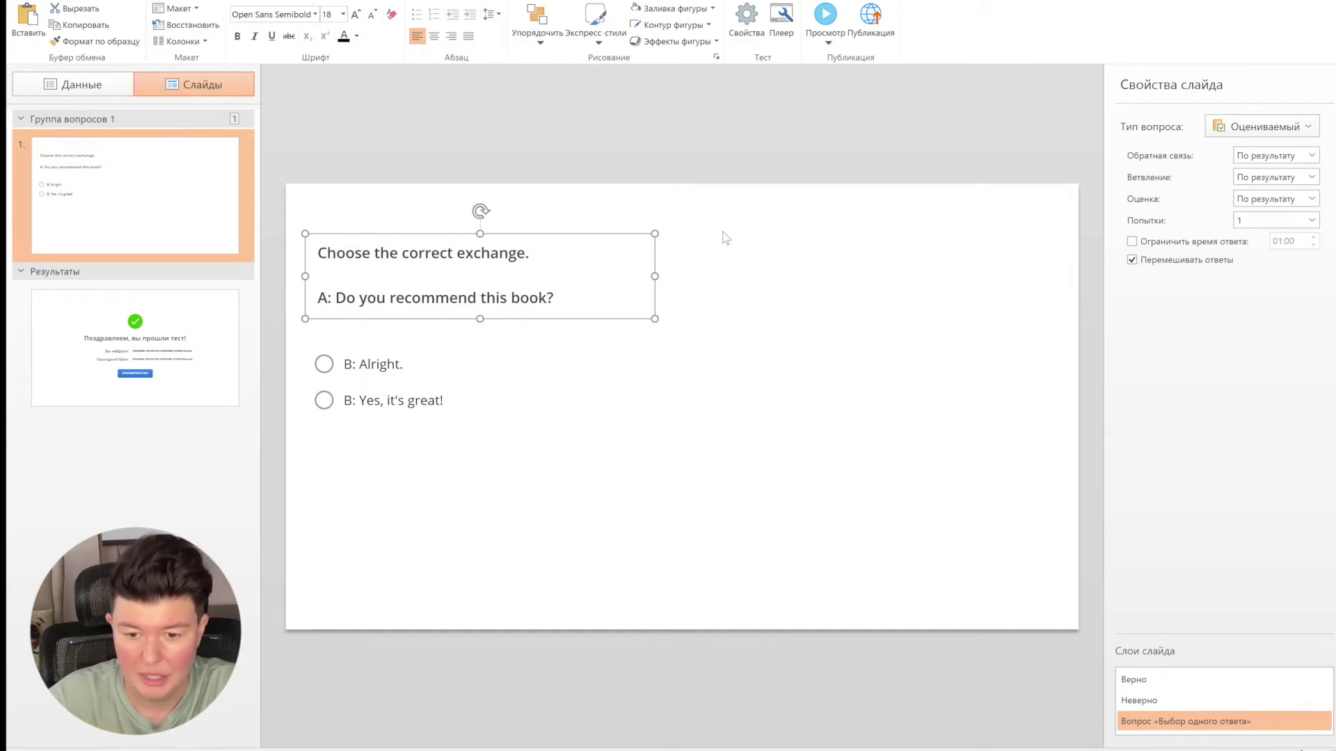
Enlarge the answer options' font to size 24.
click(419, 374)
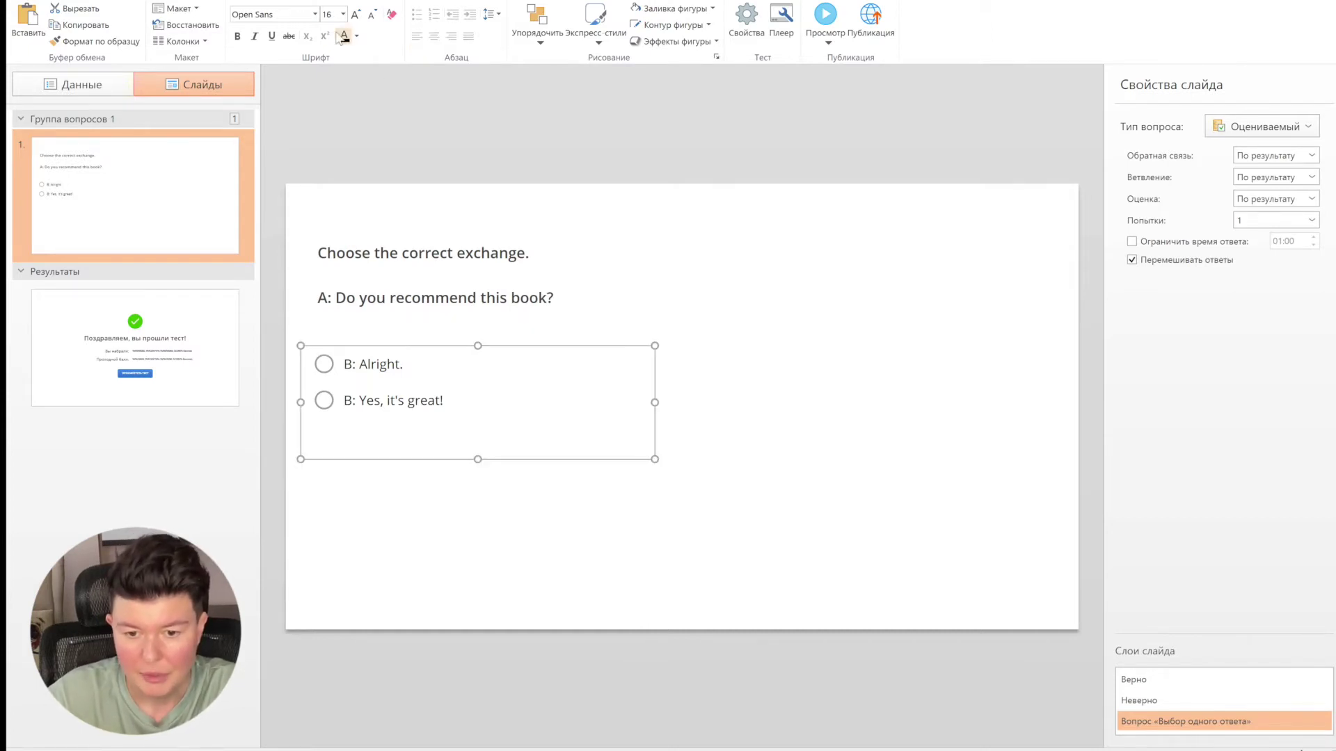
click(358, 14)
click(358, 14)
click(357, 14)
Enlarge the question text to font size 24 and widen its box so each sentence fits on one line.
click(445, 254)
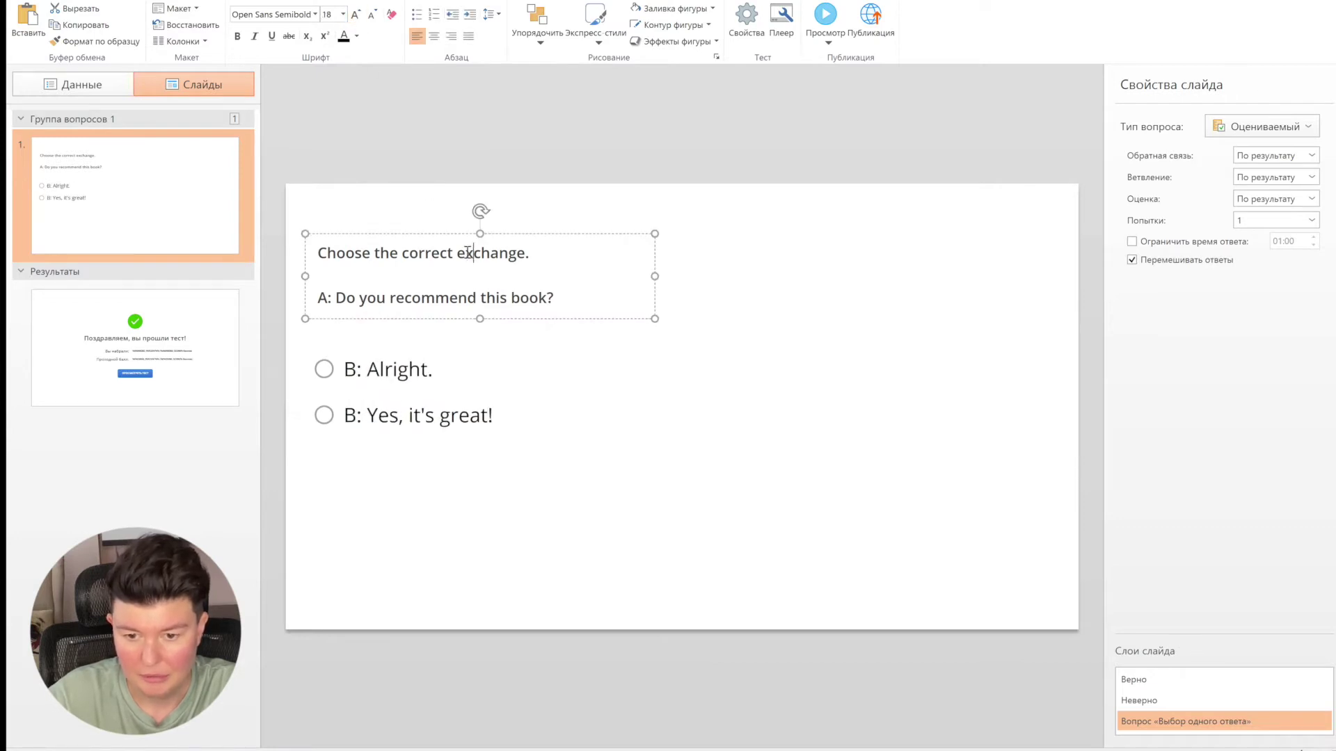
click(608, 235)
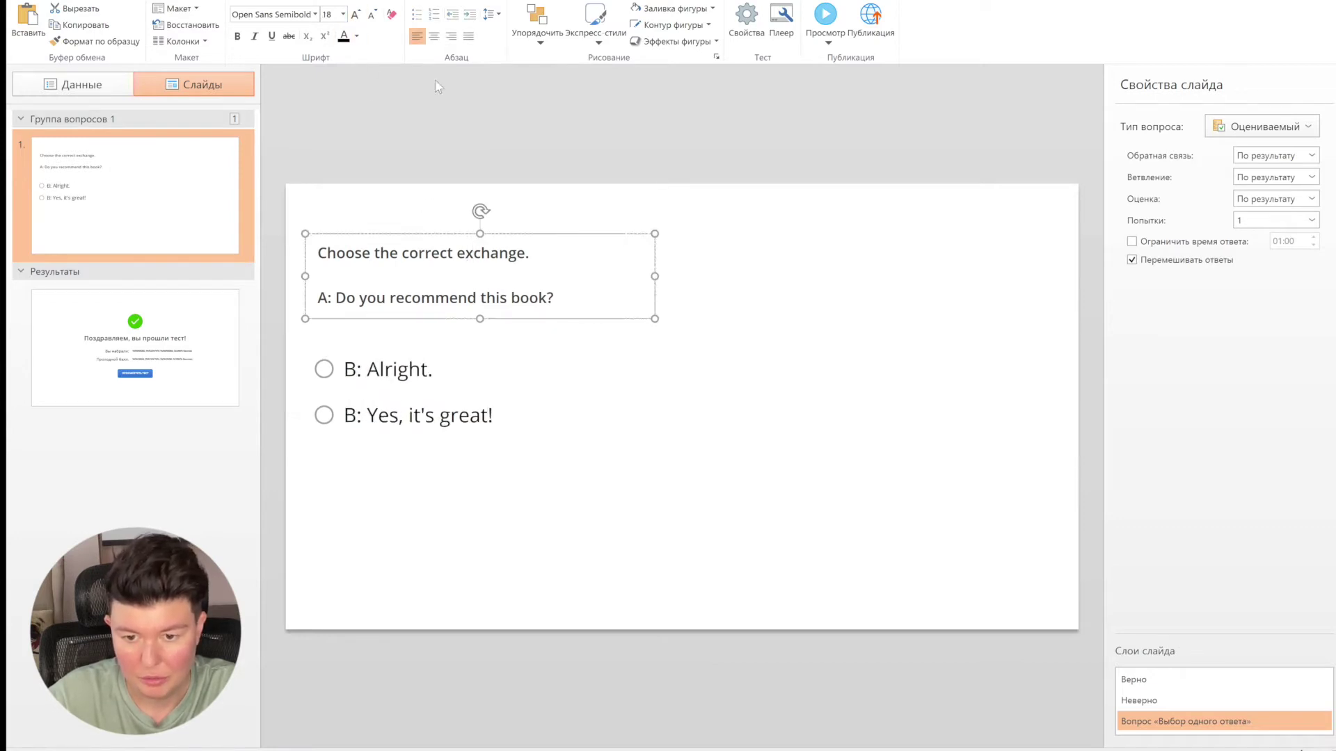
click(356, 14)
click(356, 14)
click(356, 14)
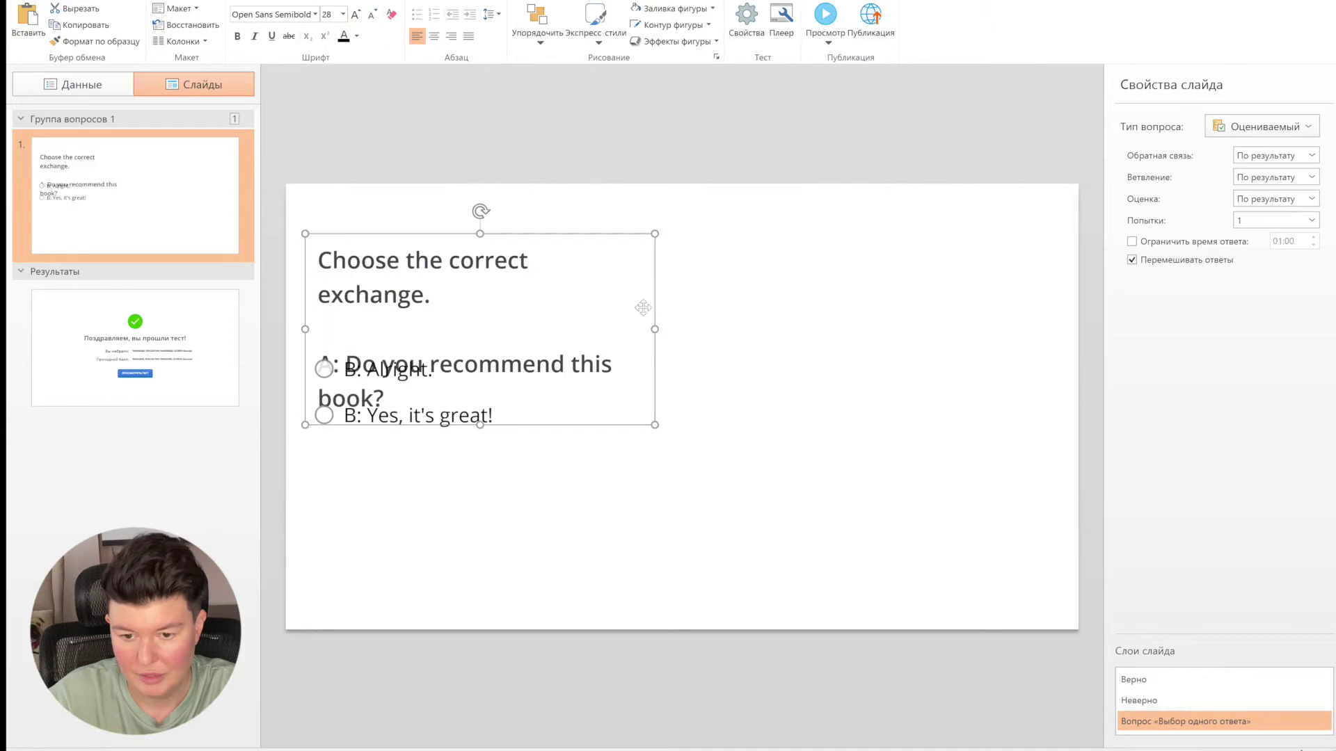
drag(654, 330, 914, 330)
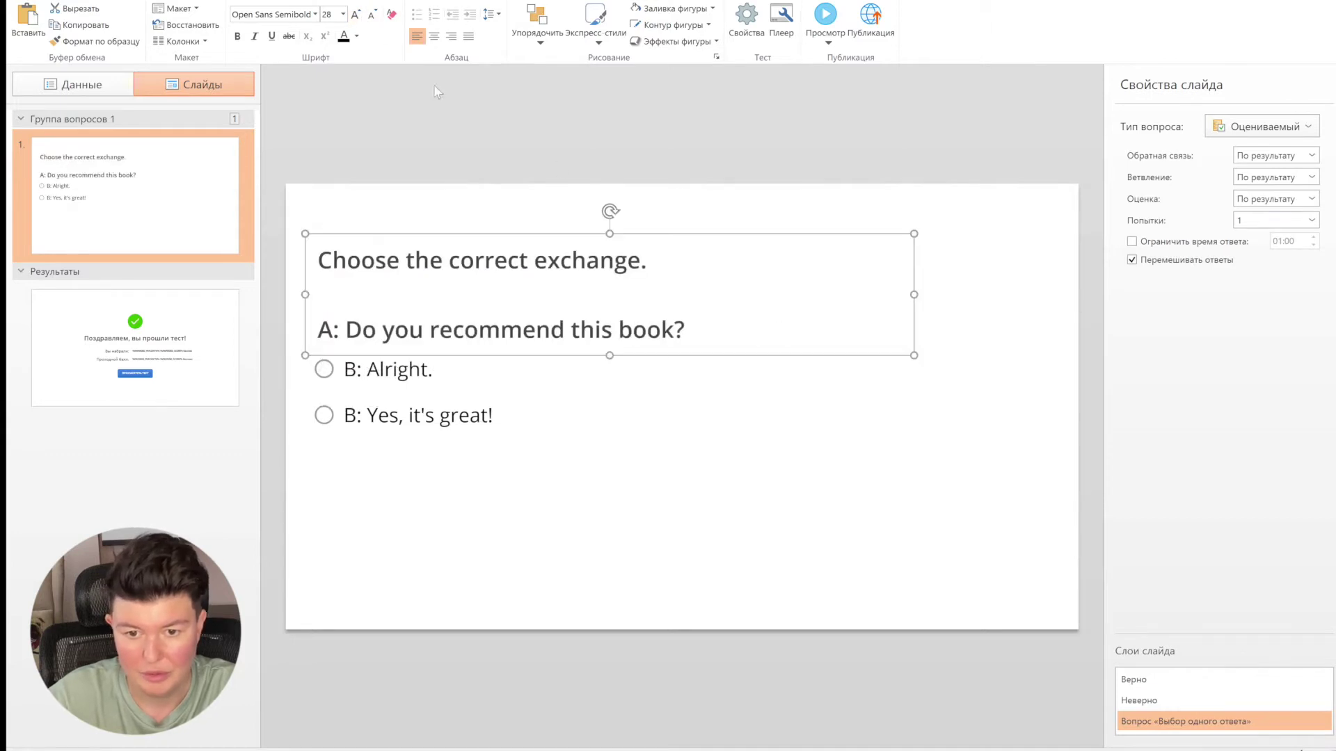
click(372, 14)
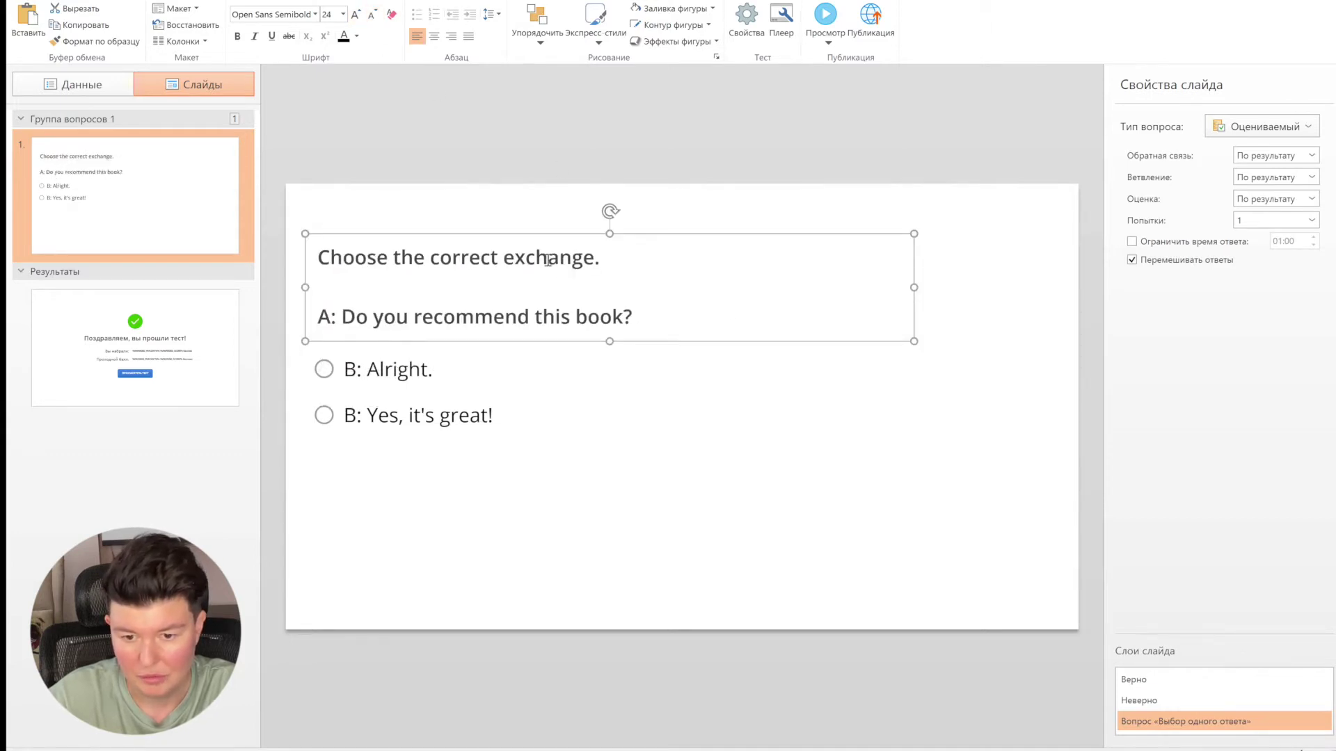
Move the question text slightly up and the answer options down to leave more space between them.
drag(667, 232, 671, 215)
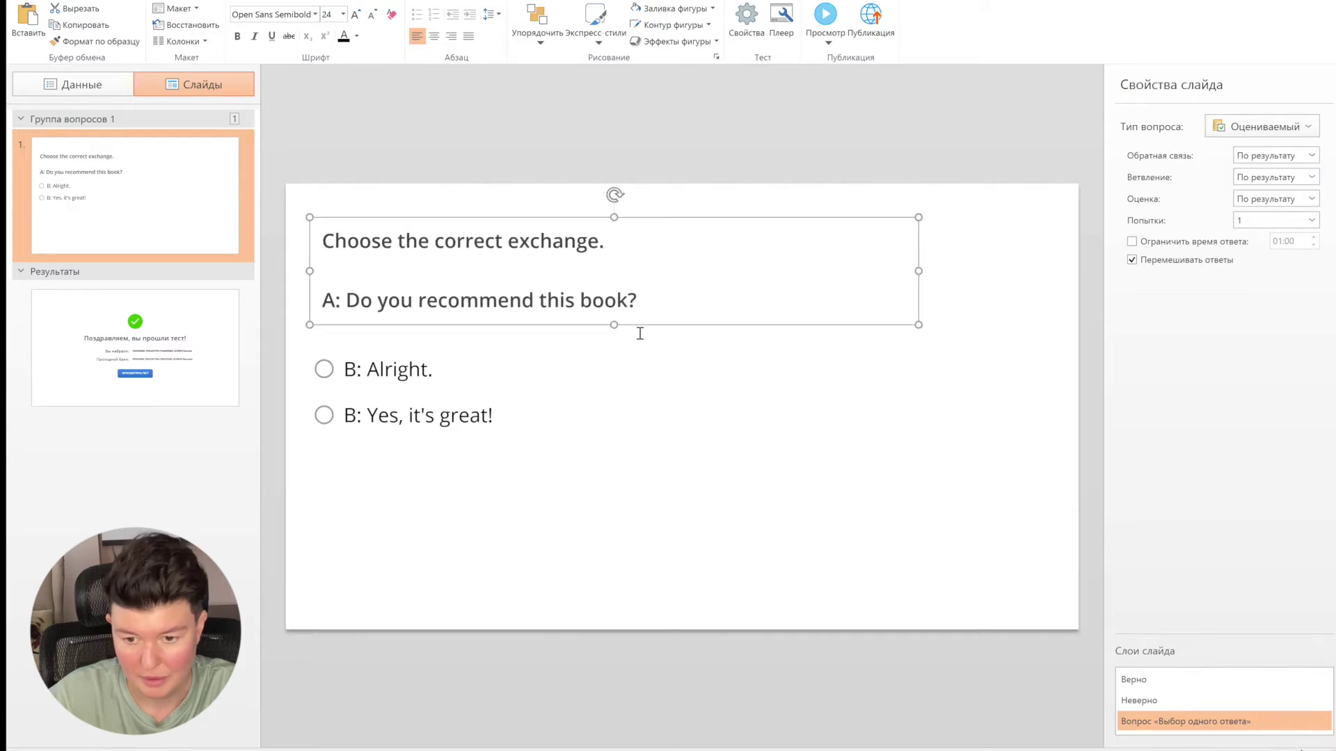
click(571, 364)
drag(574, 347, 584, 376)
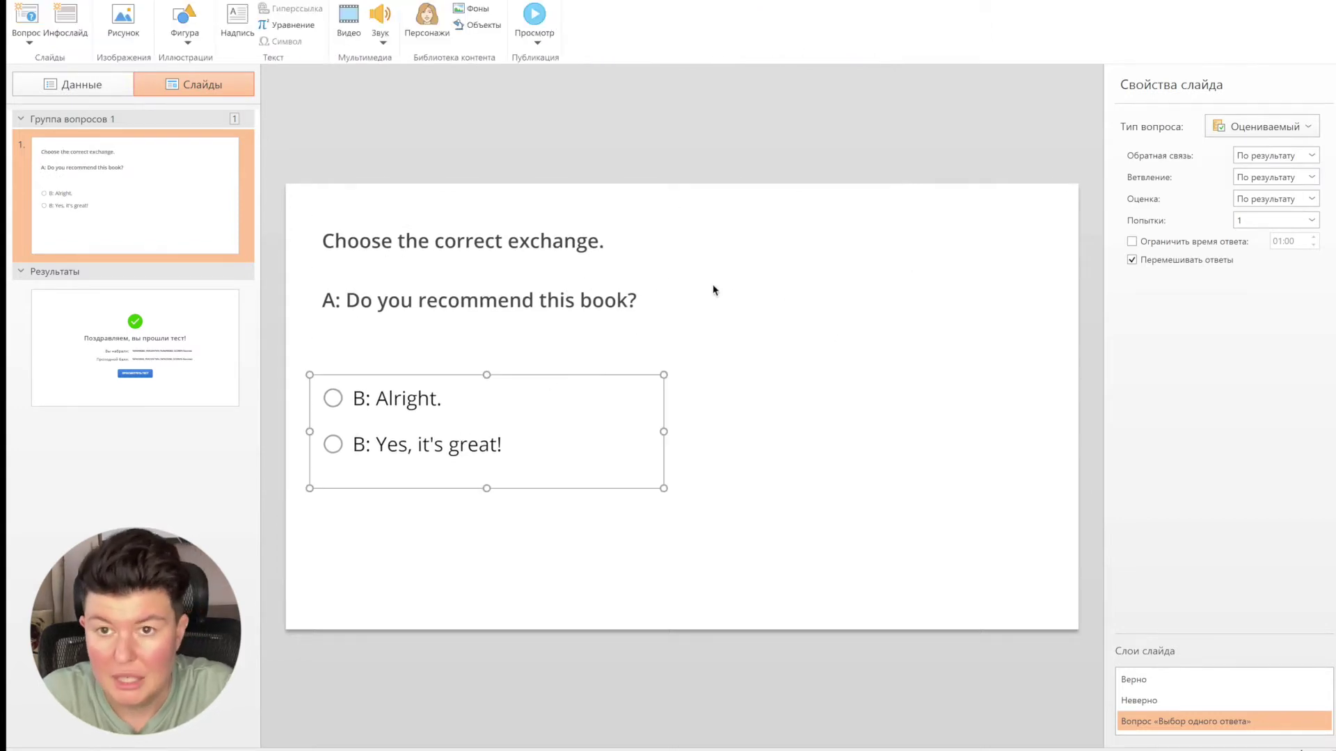
Insert the palm beach sunset picture across the whole slide and send it behind the question and answers.
click(755, 296)
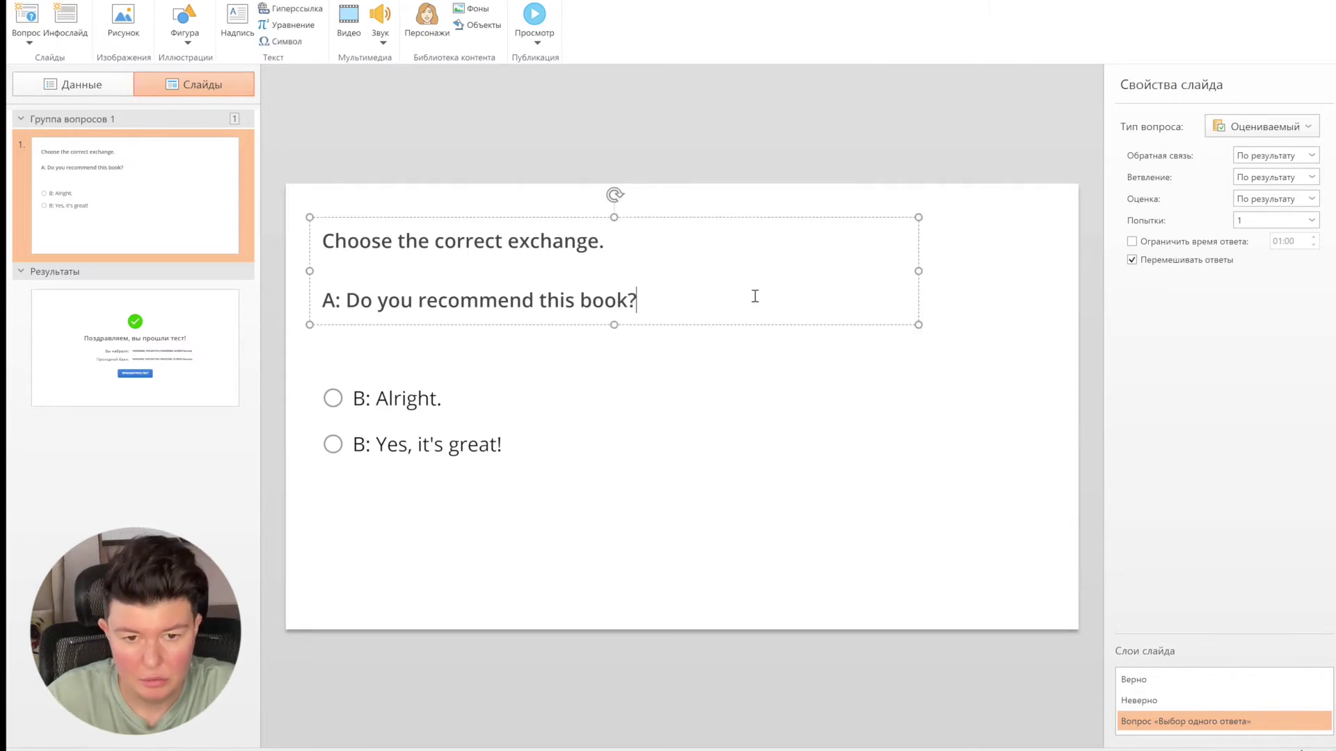
key(Escape)
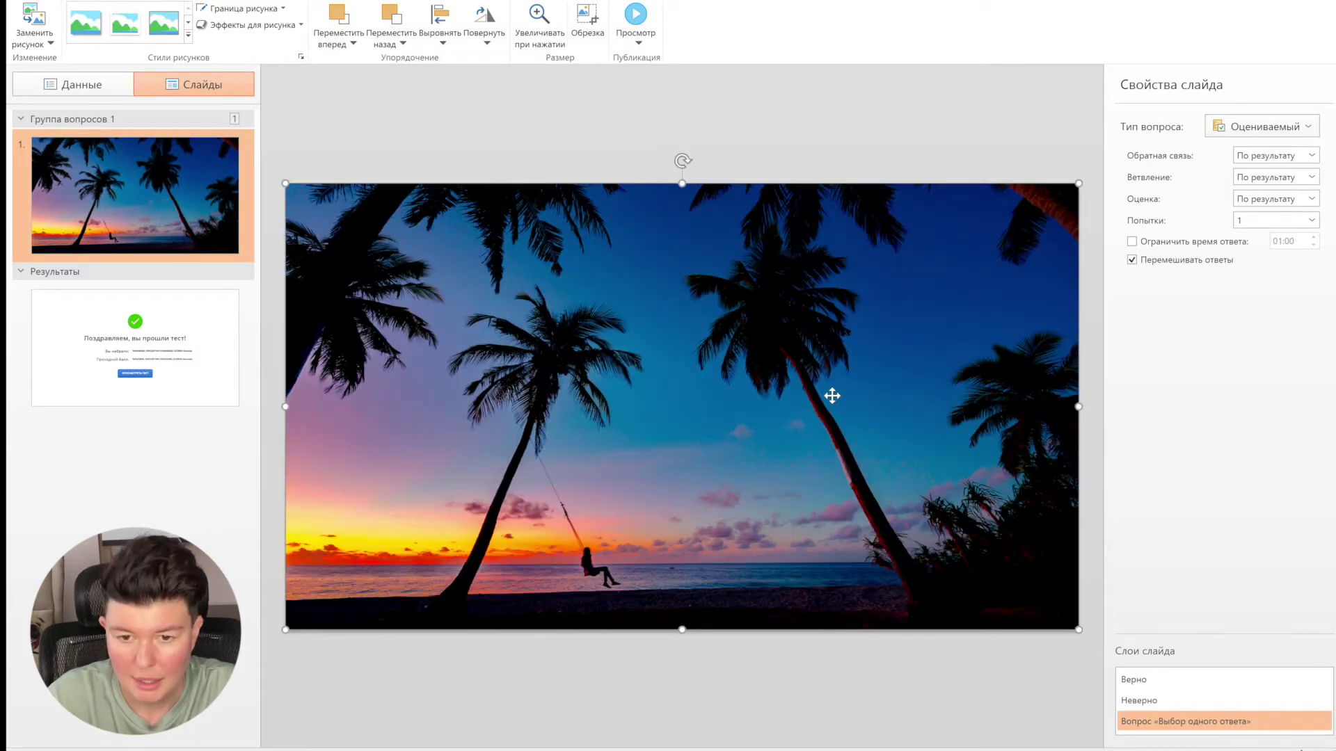
click(342, 21)
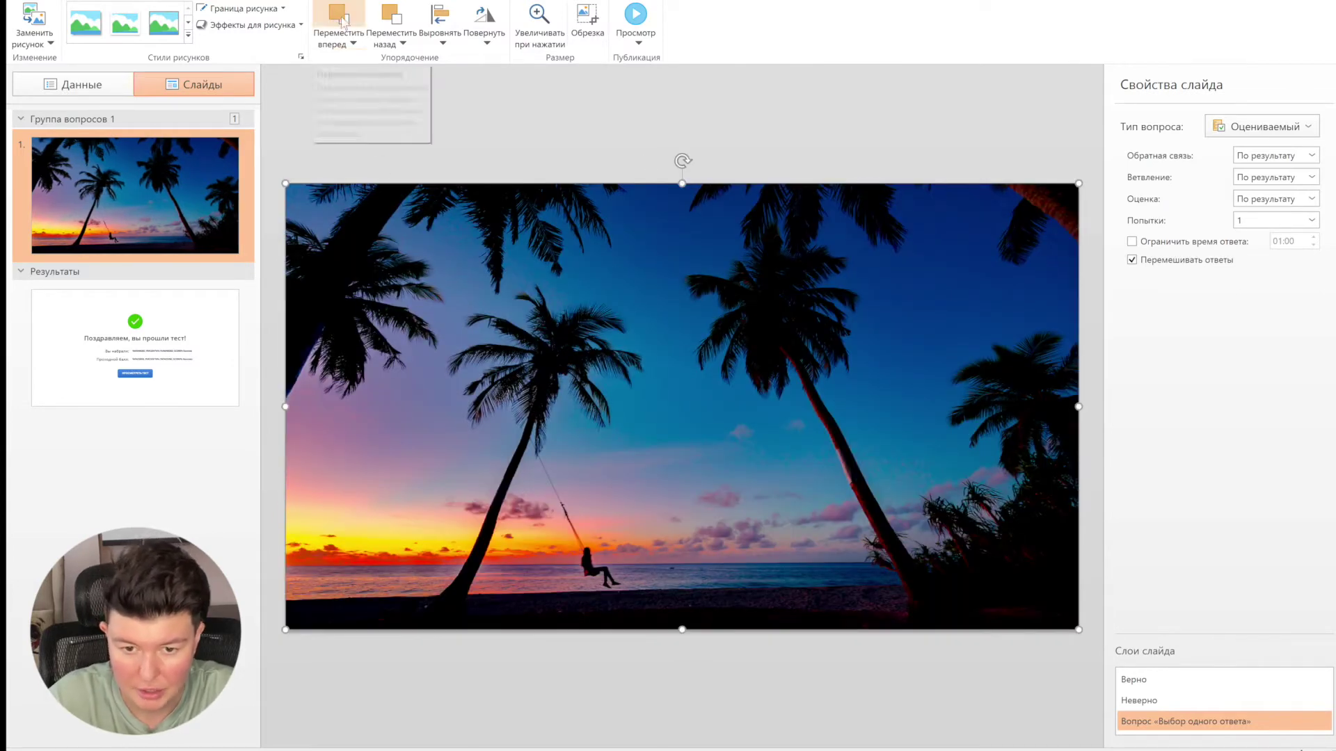
click(386, 17)
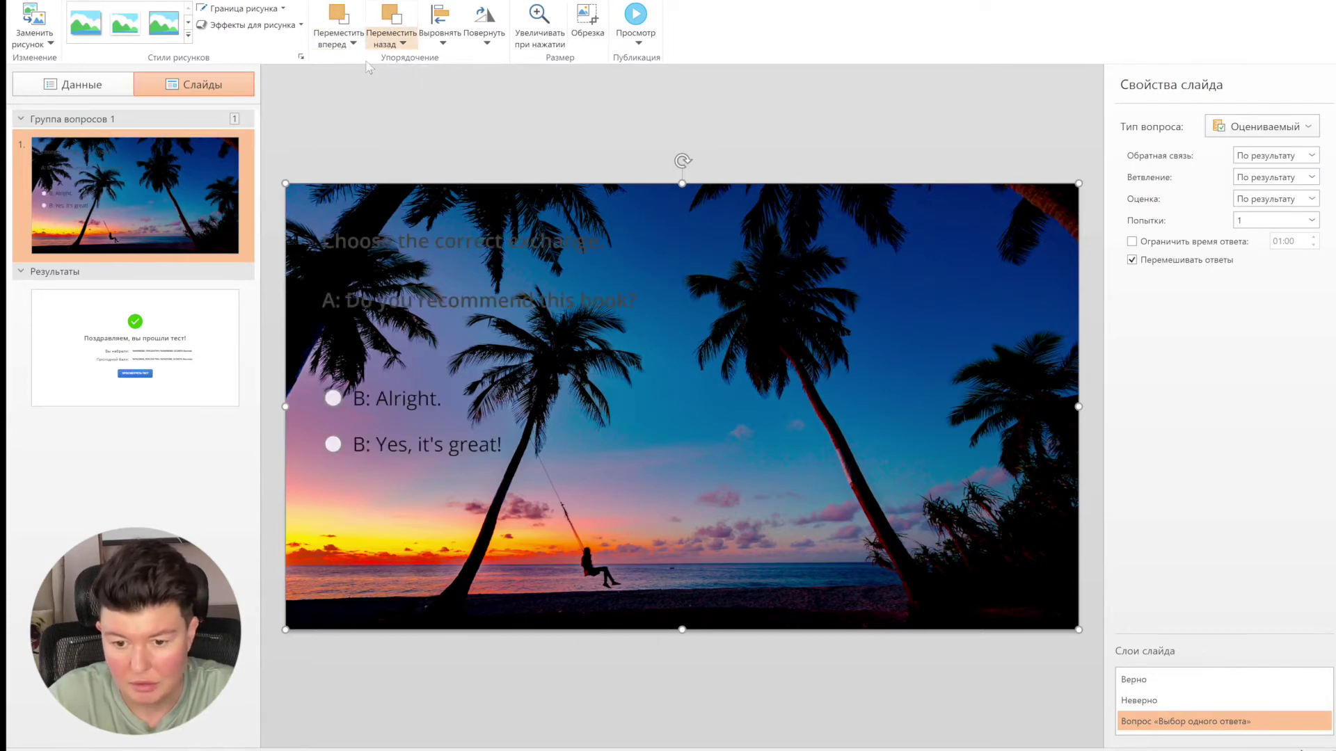
Change the colour of the question text to white so that it stands out against the picture.
click(435, 417)
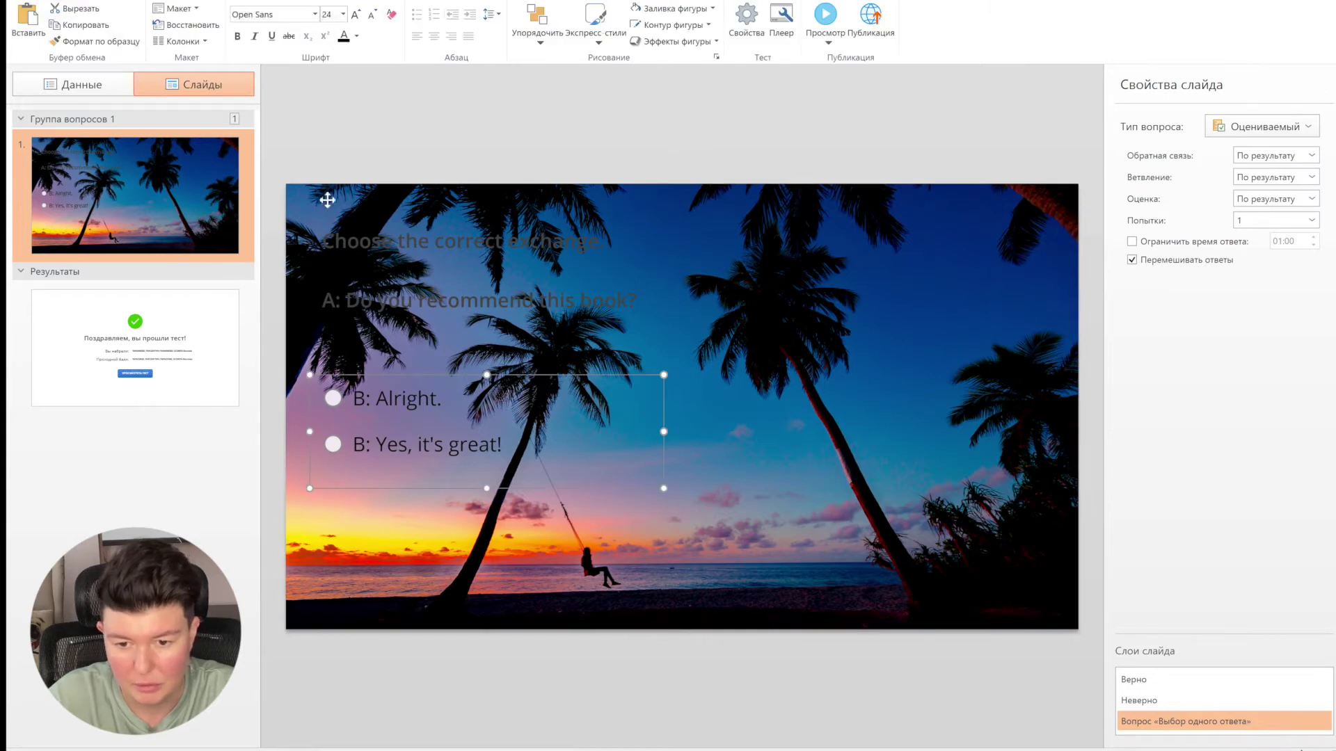
click(552, 247)
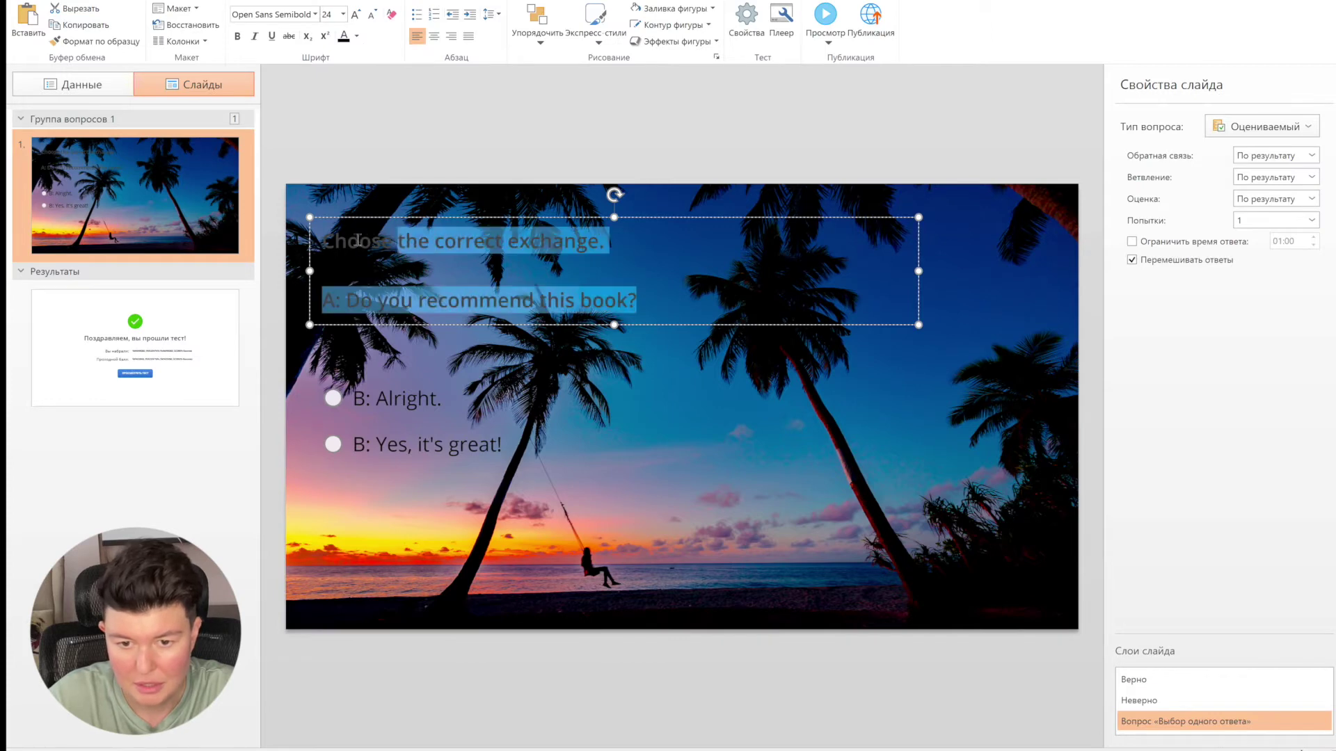
click(424, 397)
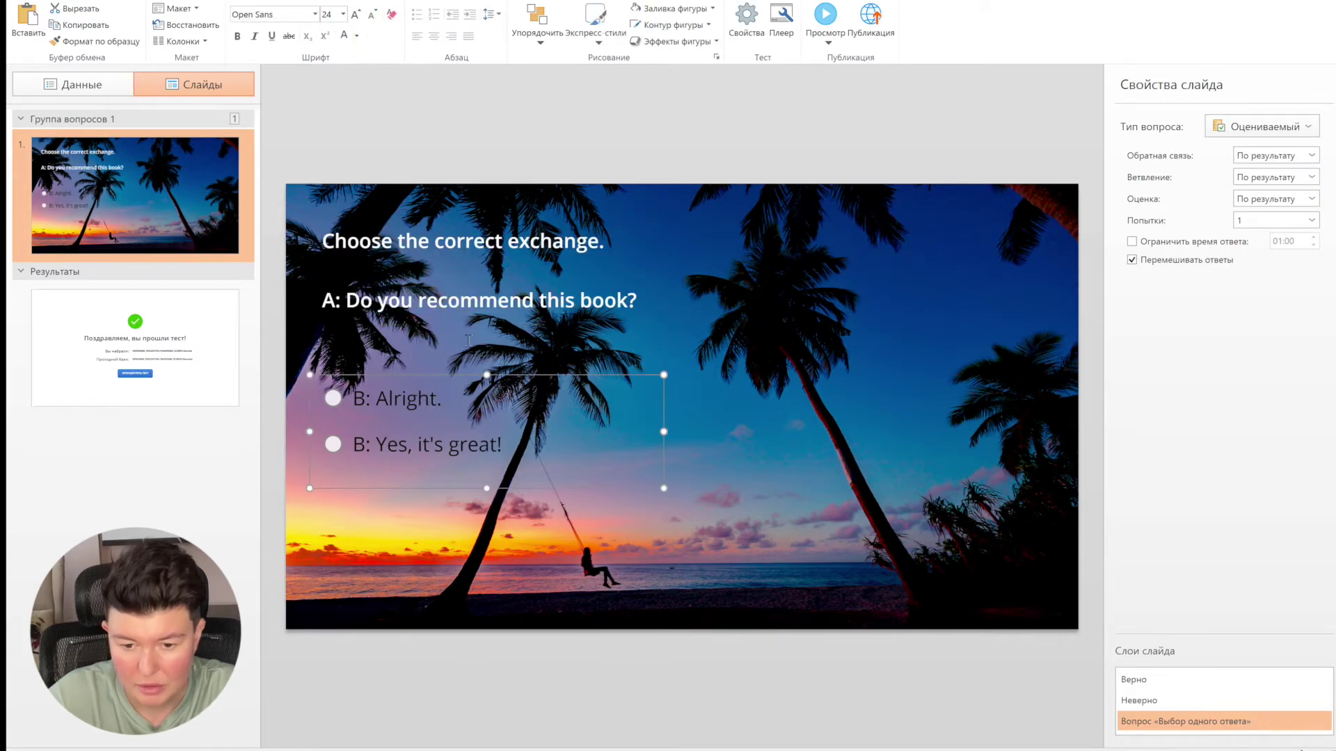
click(829, 301)
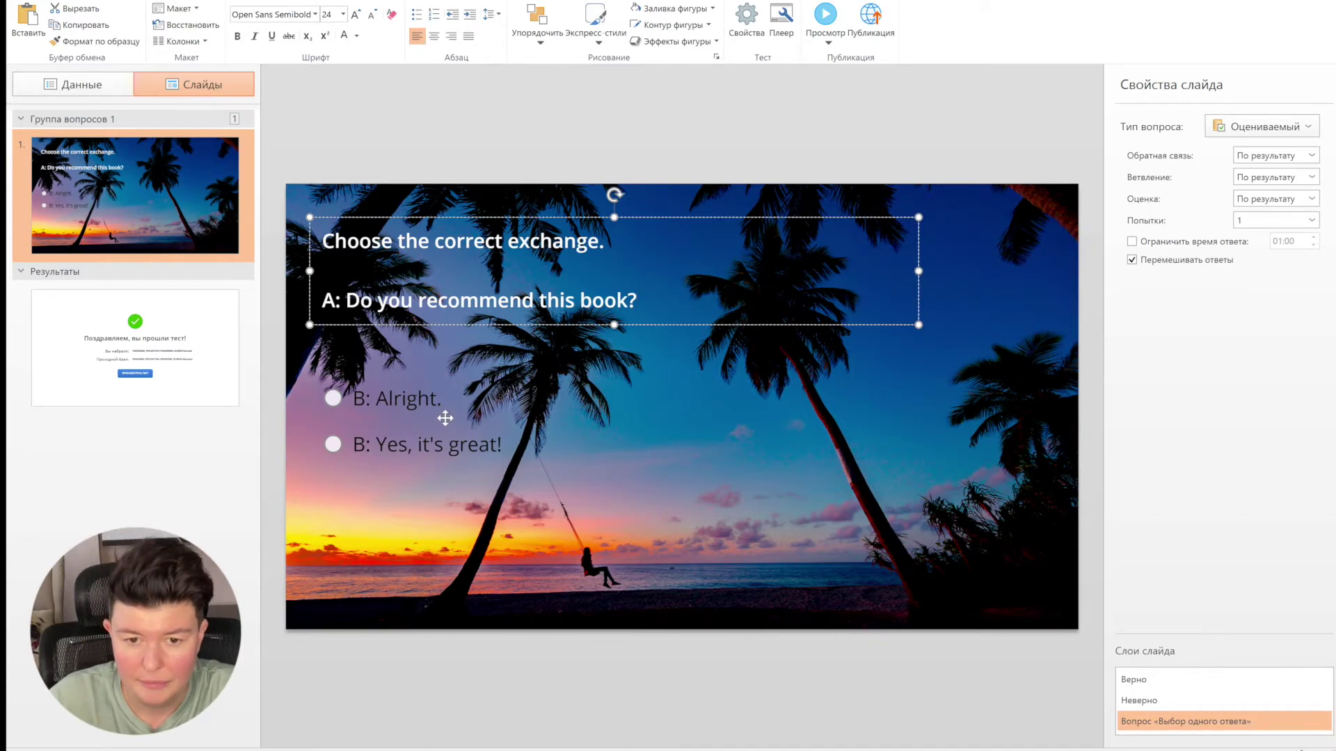
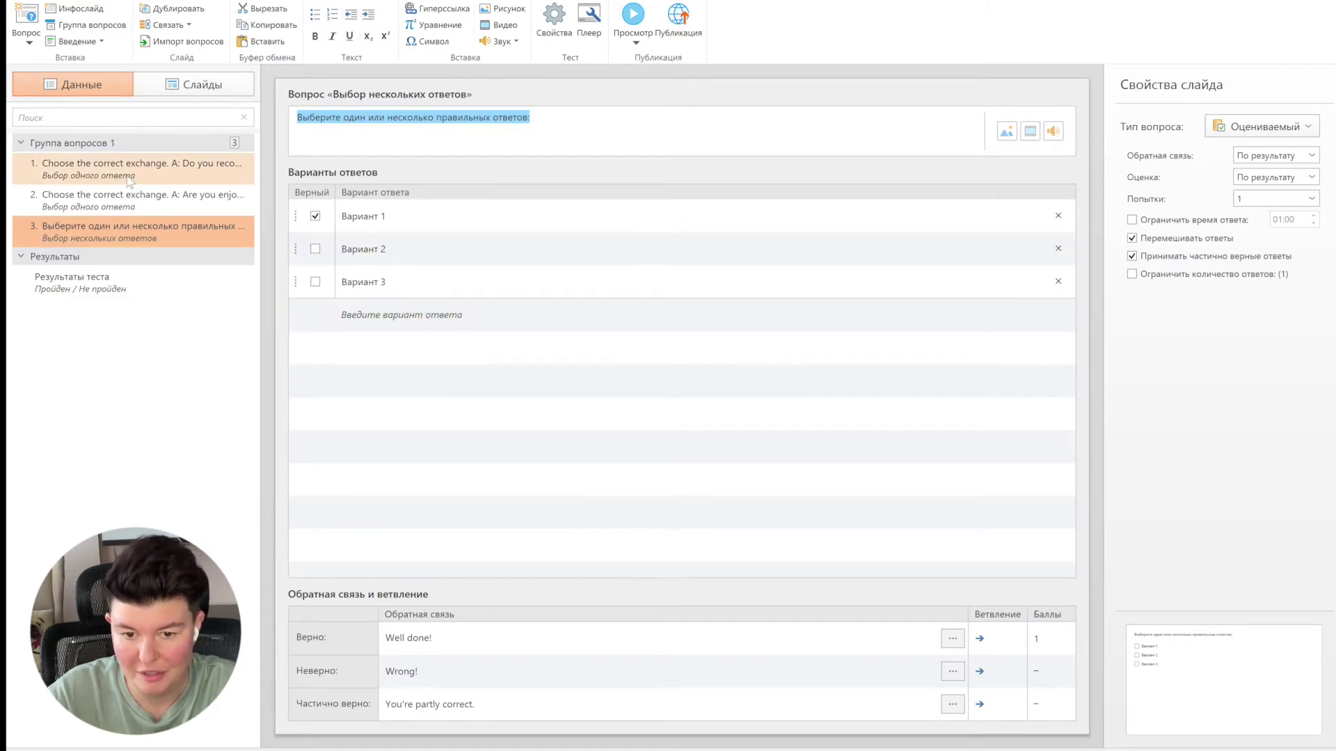
Mark the second answer of question 3 as correct too and replace its question text with "Выберите млекопитающих".
click(188, 85)
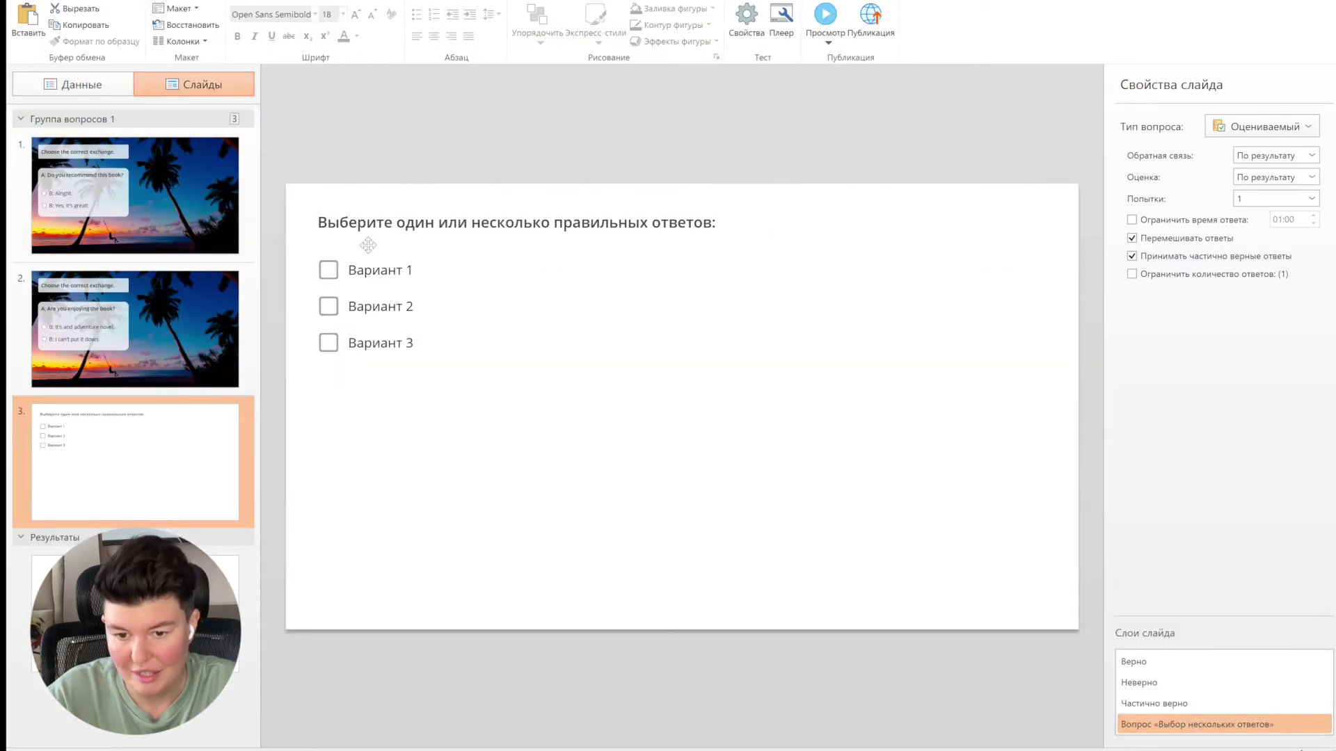
click(333, 277)
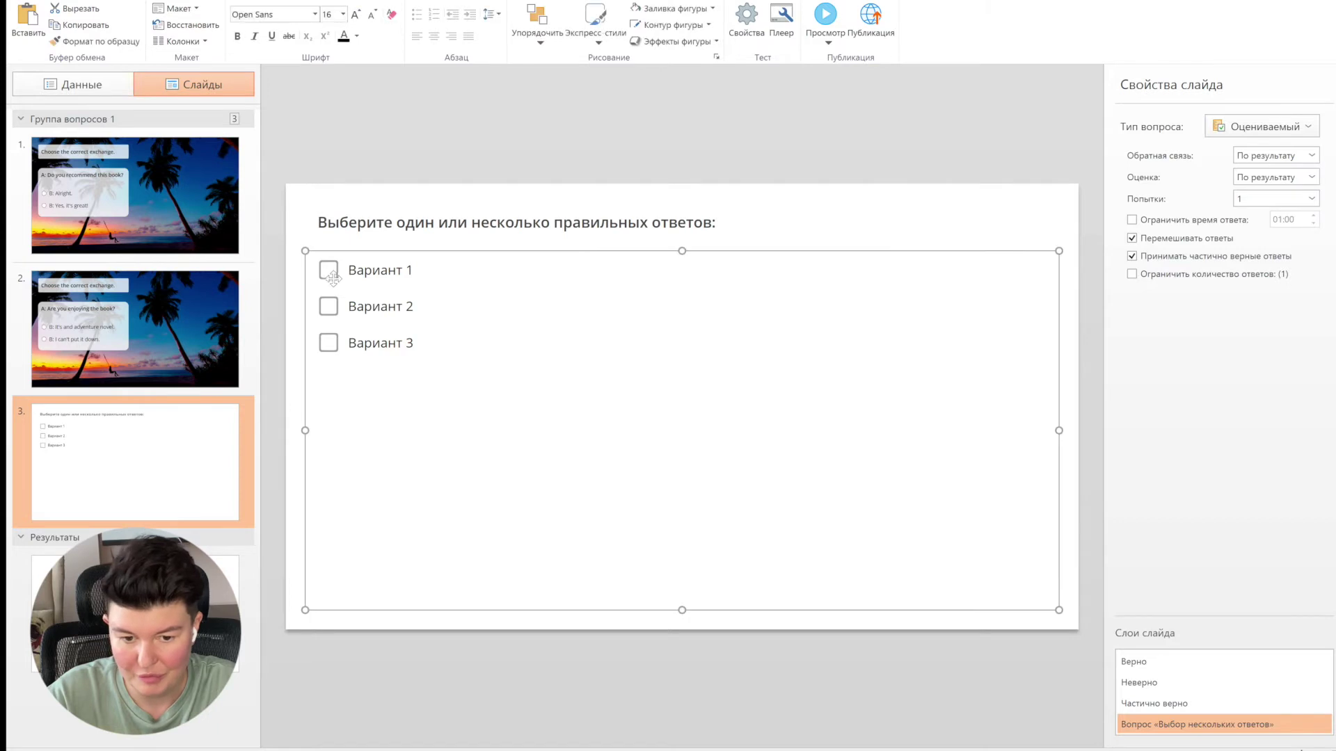
click(82, 84)
click(315, 249)
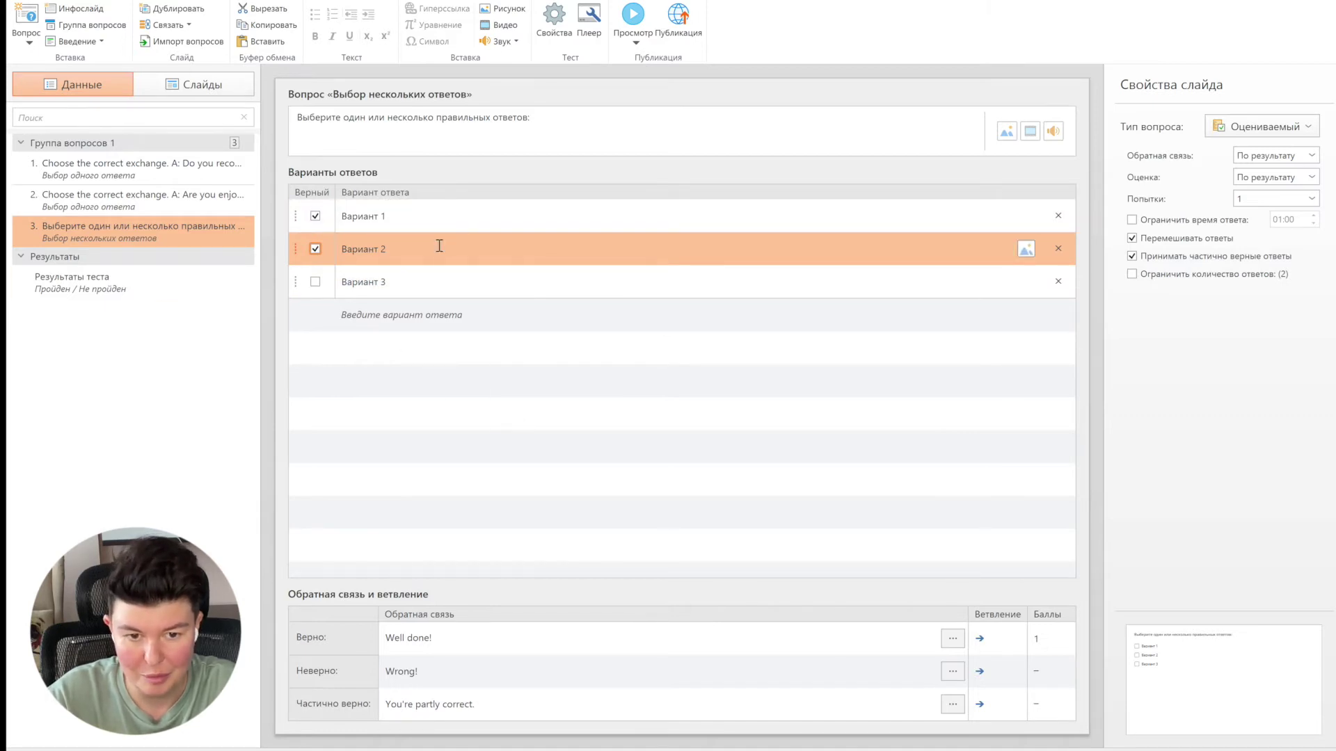
click(473, 134)
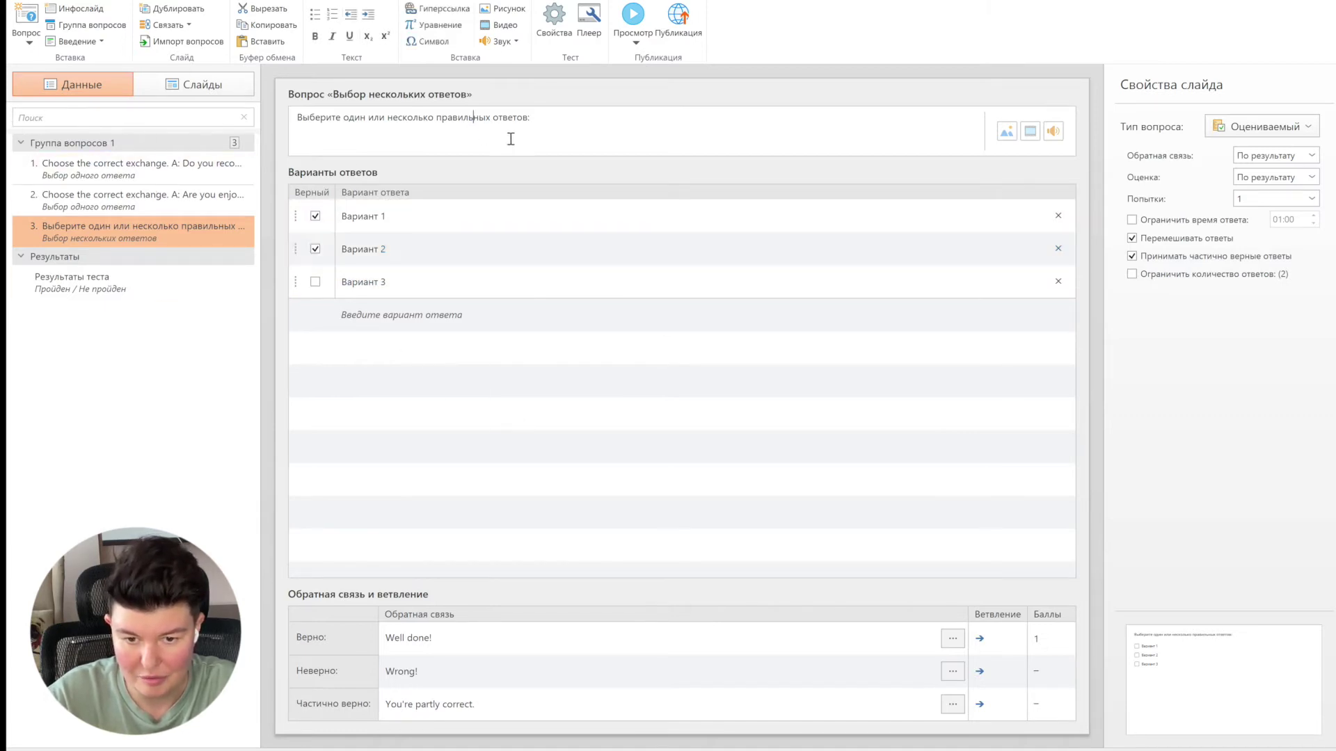
drag(531, 117, 270, 114)
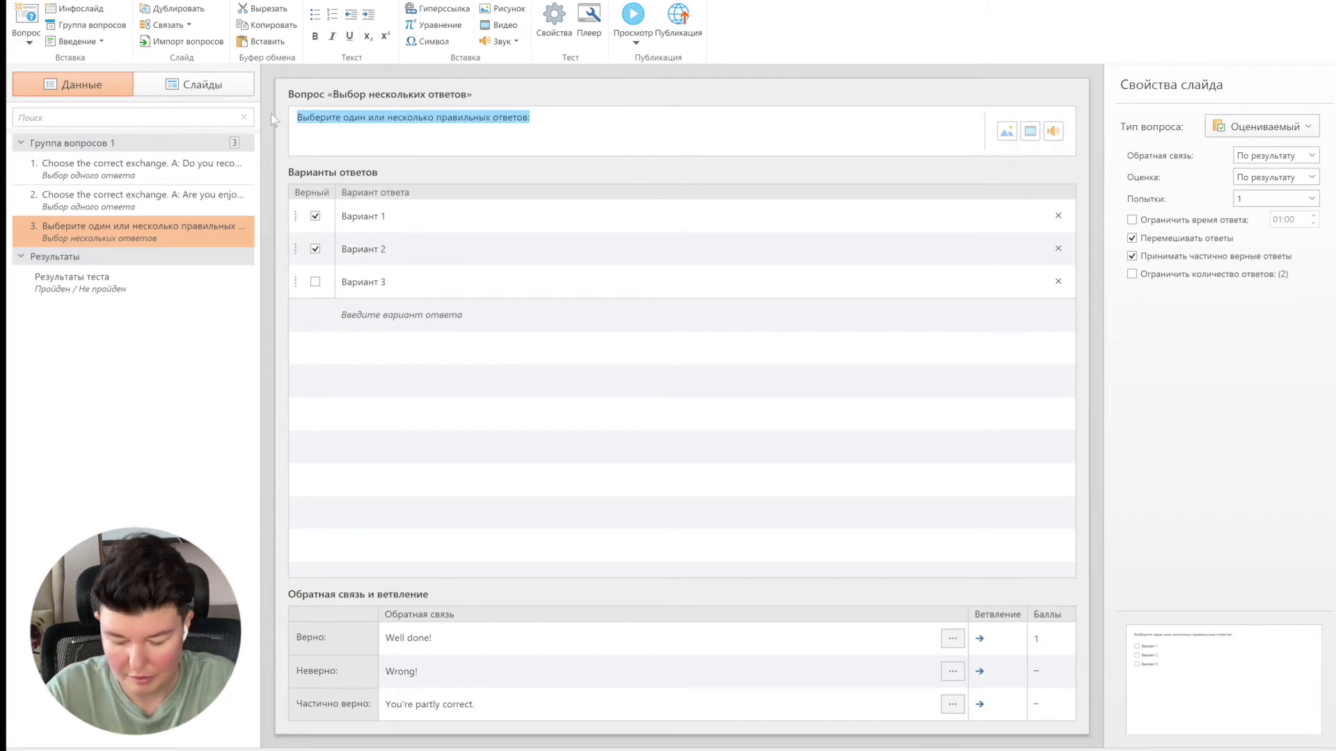
text(Выберите млекопитающих)
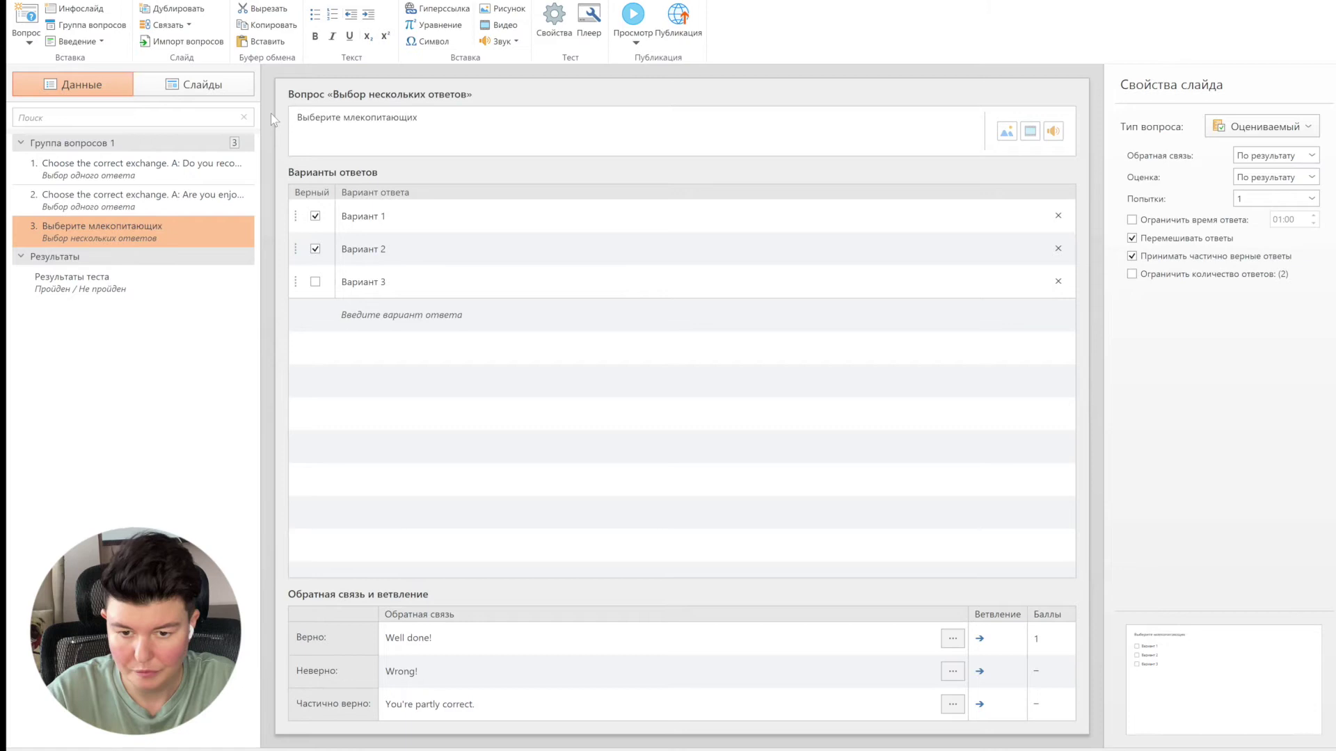
Replace the three answer options of the mammals question with "кошка", "собака" and "рыбка".
key(Tab)
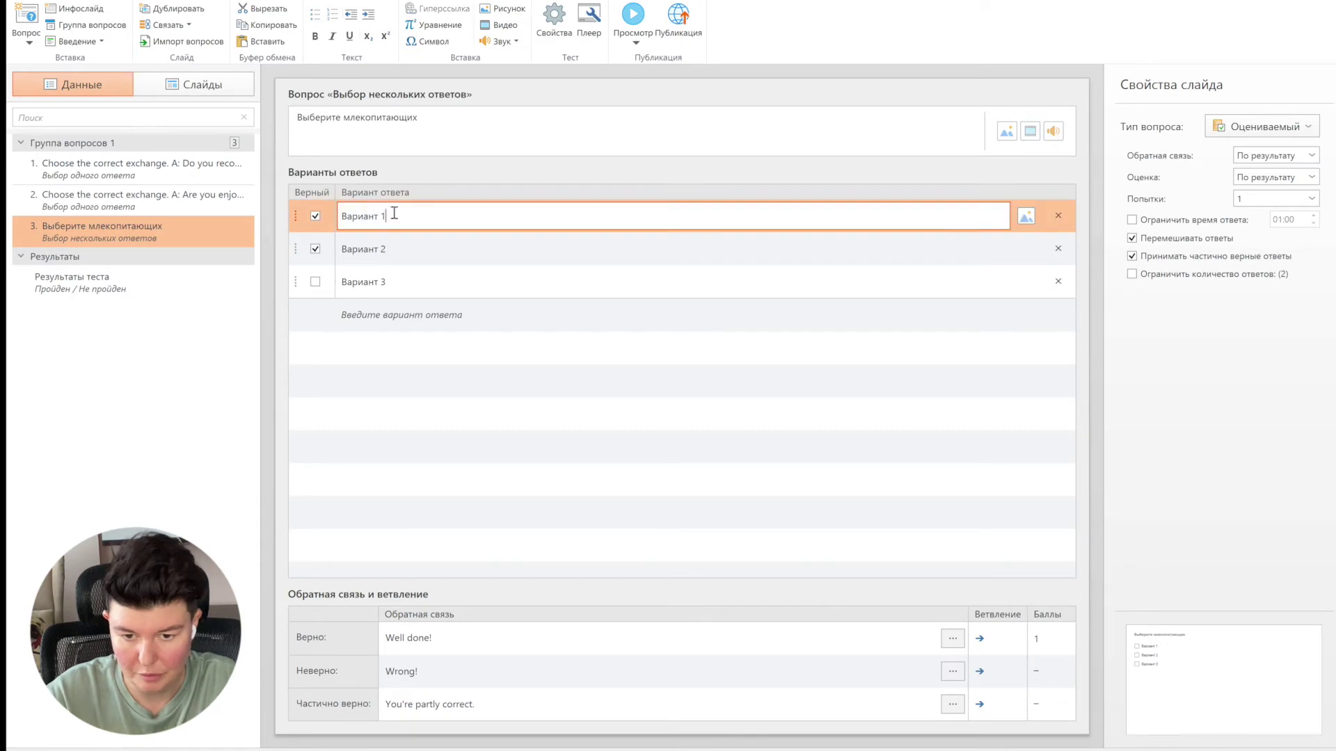
text(кошка)
key(Tab)
text(собака)
key(Tab)
text(рыбка)
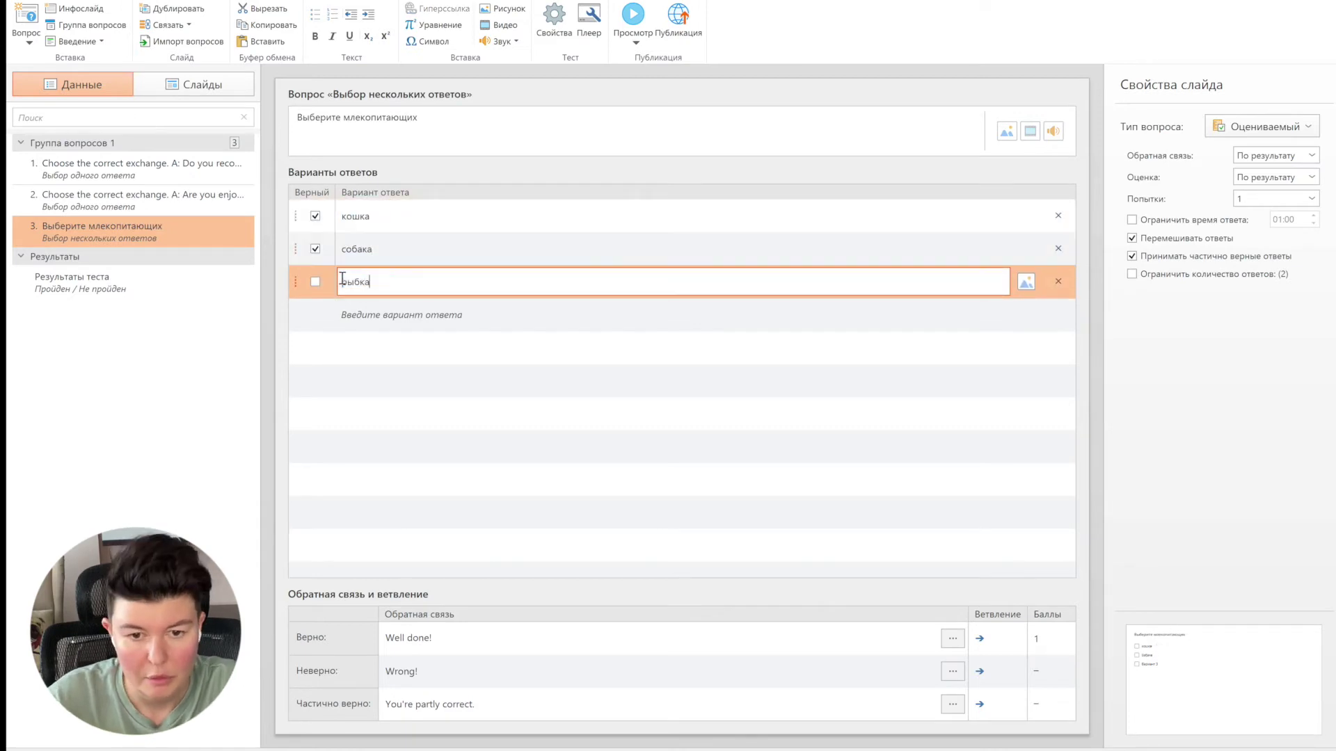
key(Return)
On the third slide, set the answer options to font size 28, shrink their box and move it down away from the question.
click(217, 94)
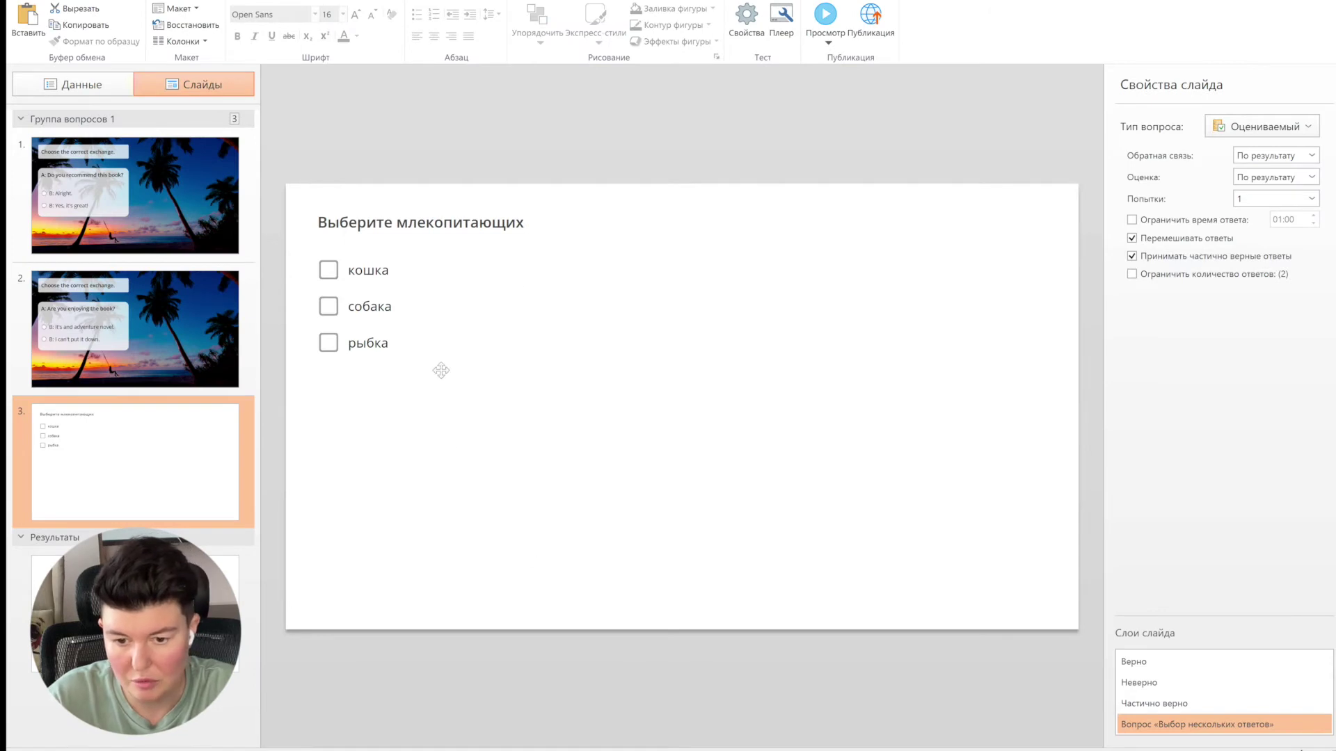
click(640, 392)
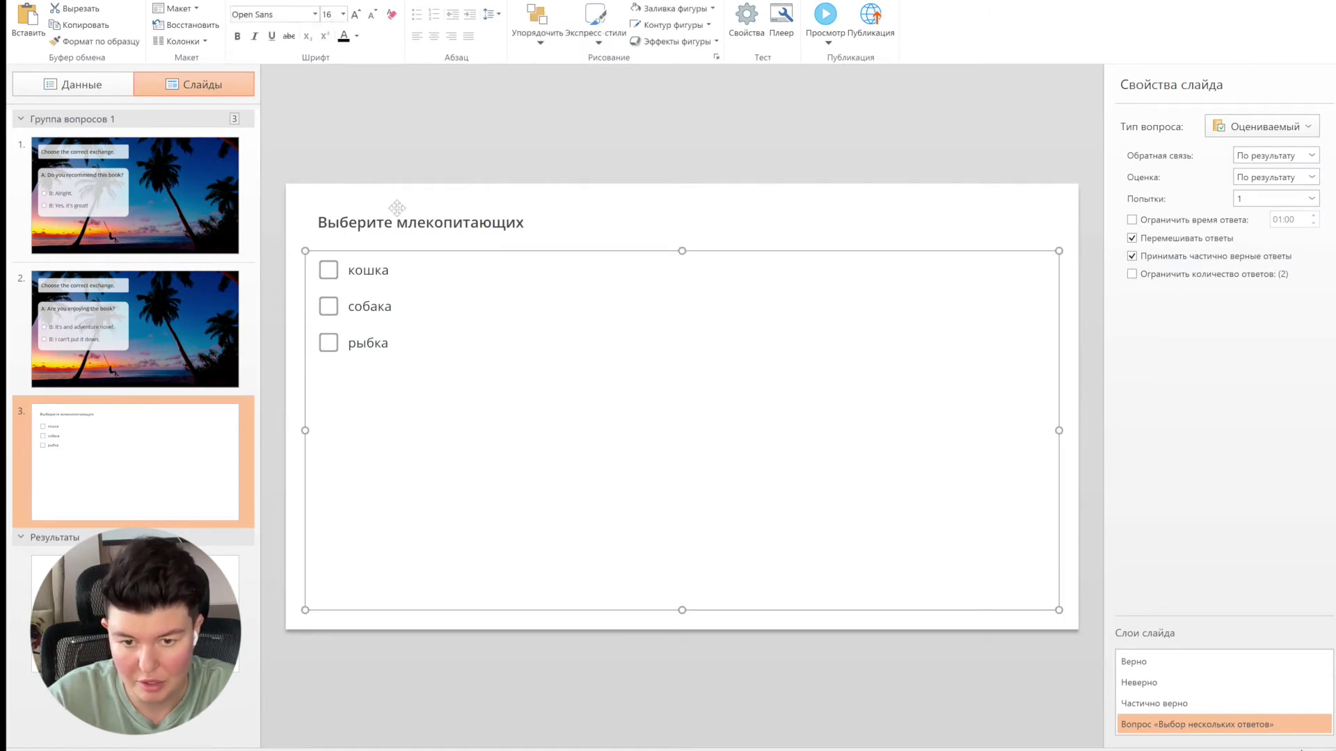
click(342, 14)
click(341, 85)
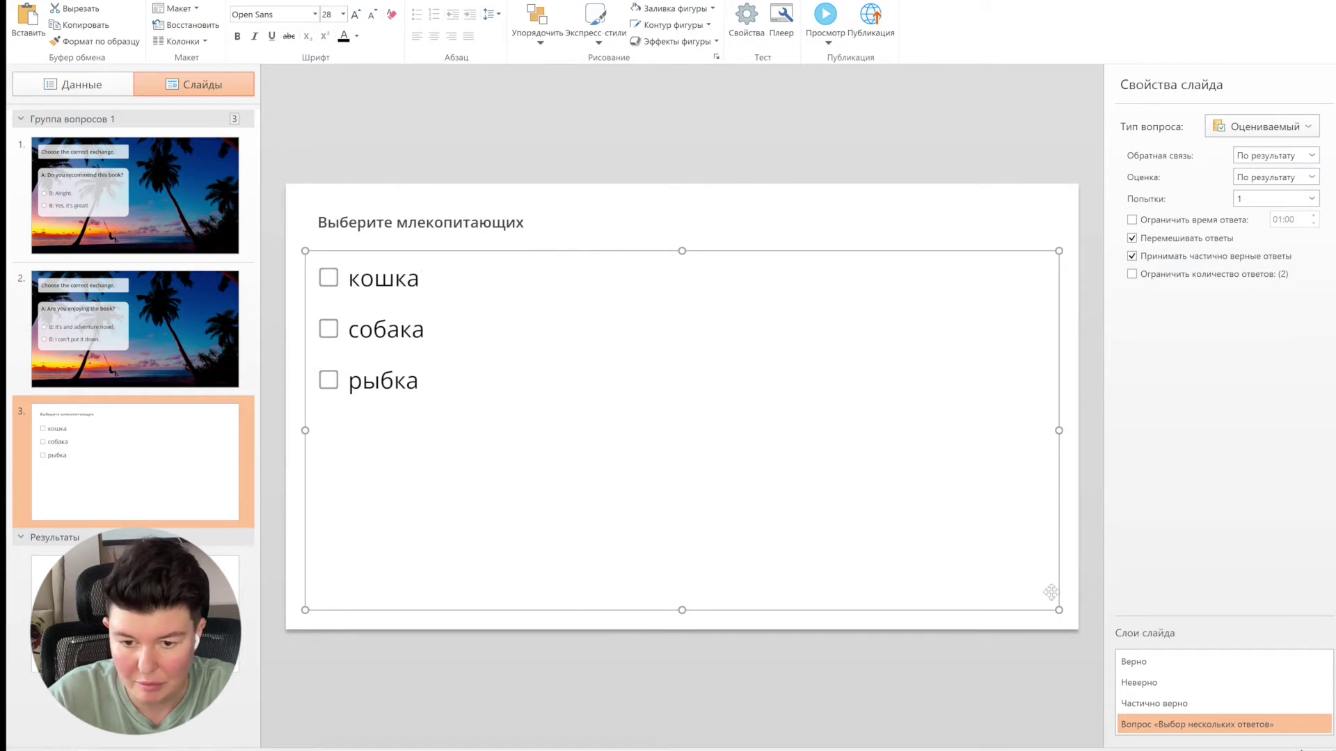
drag(1059, 610, 638, 408)
drag(557, 263, 553, 321)
Set both words of the question text to font size 24 and narrow its box to match the answer box's width.
click(511, 223)
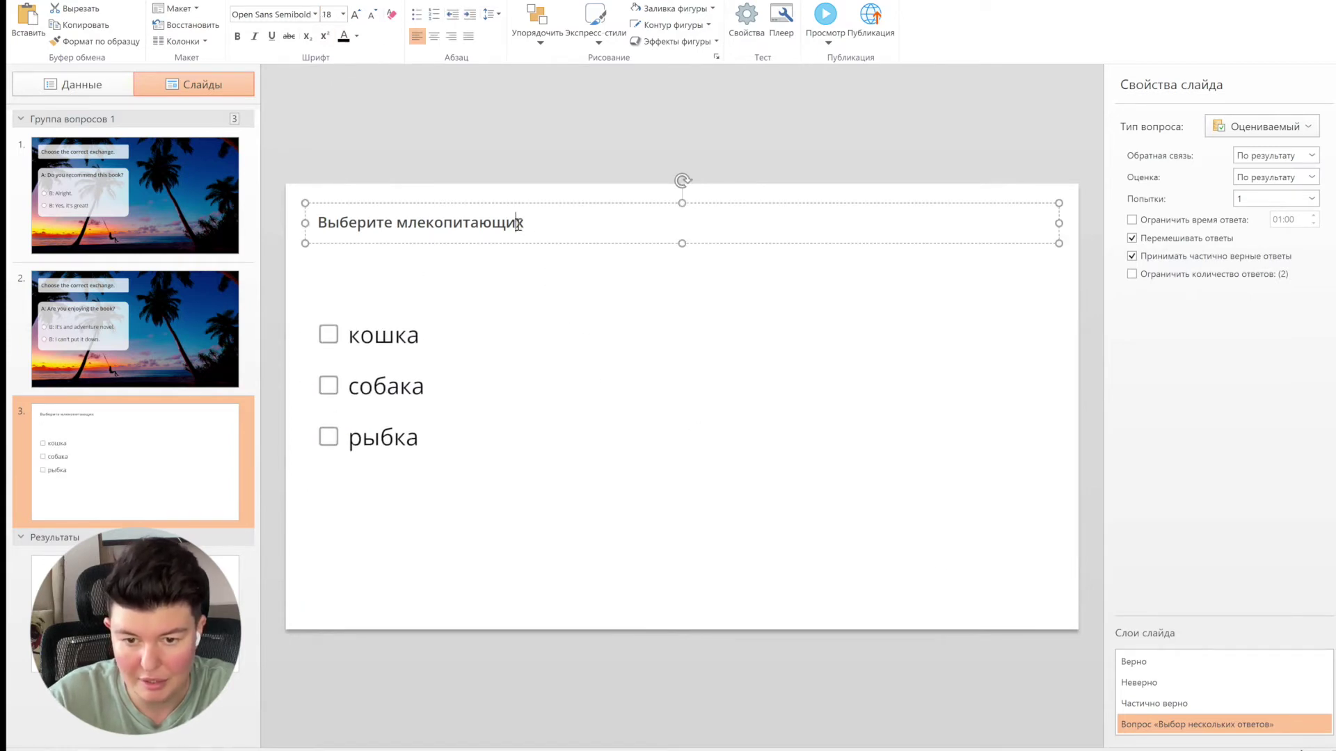
click(356, 14)
click(355, 14)
click(341, 224)
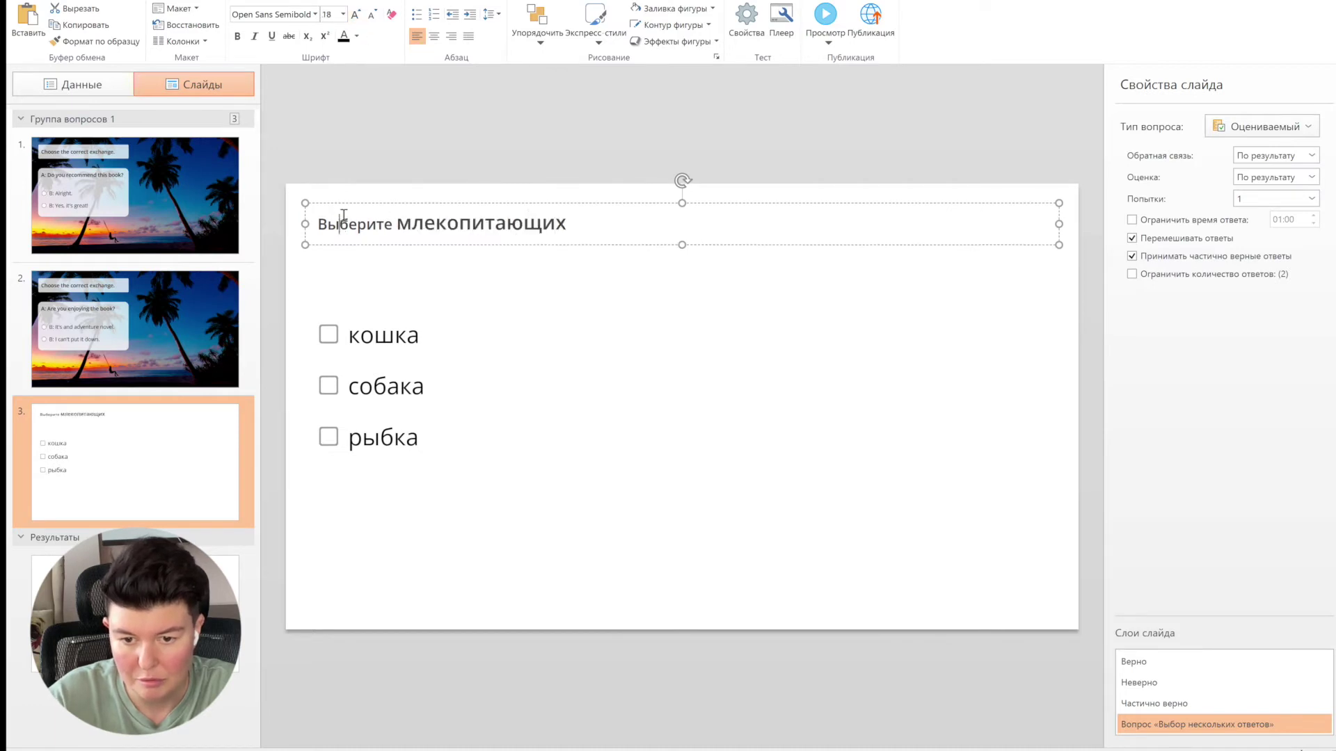
click(356, 14)
click(356, 14)
click(355, 14)
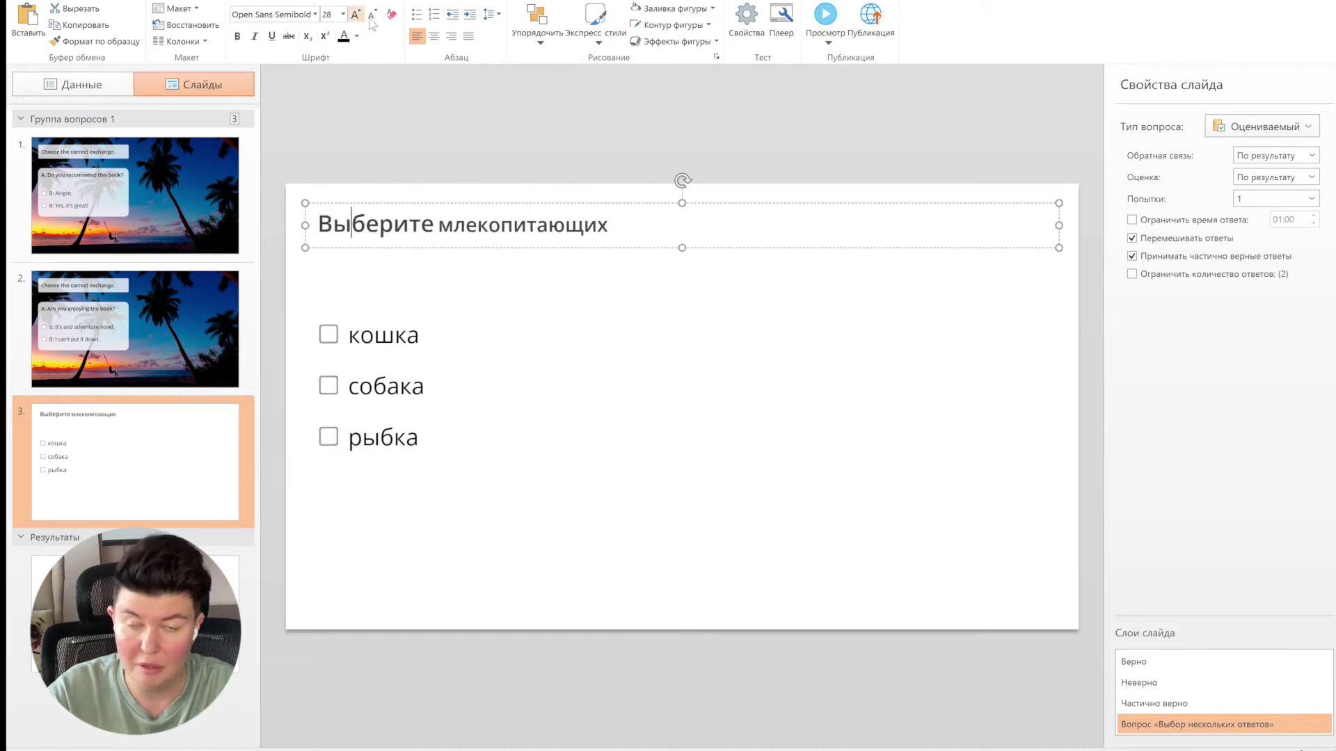
click(372, 14)
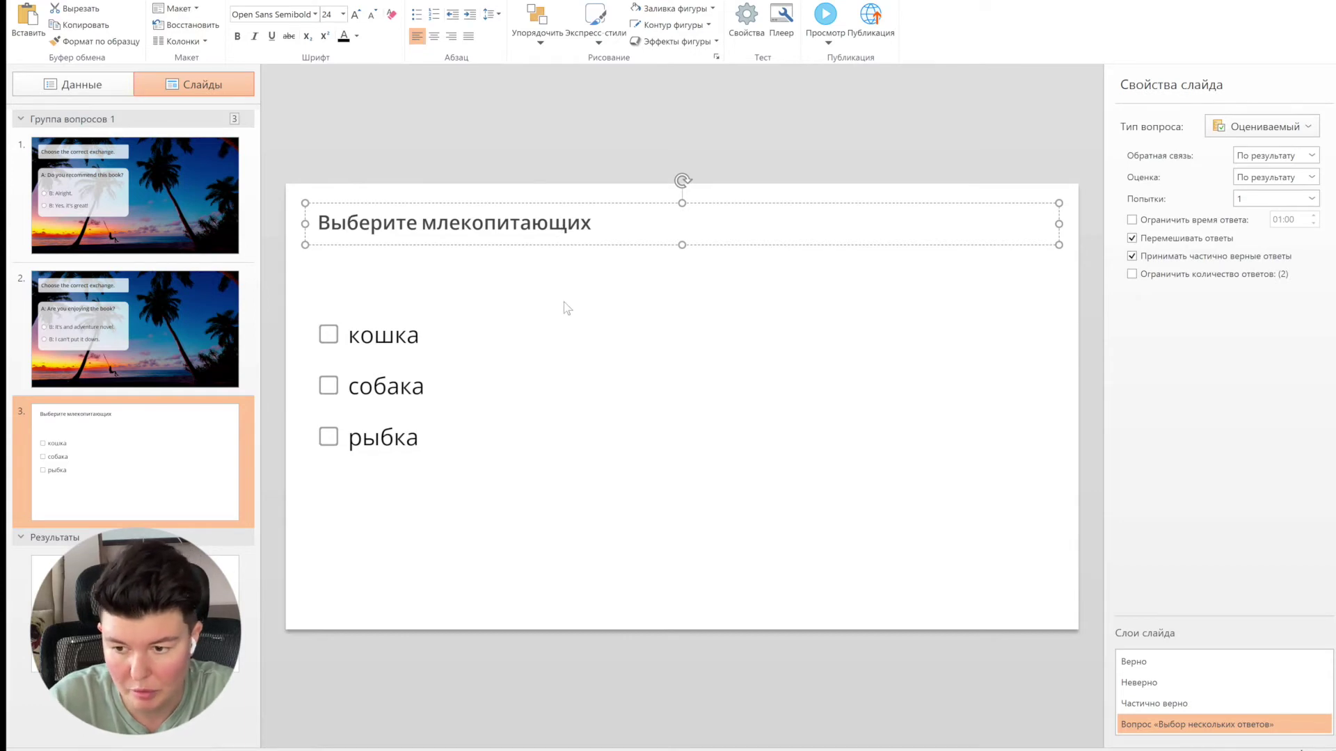
drag(1059, 223, 638, 223)
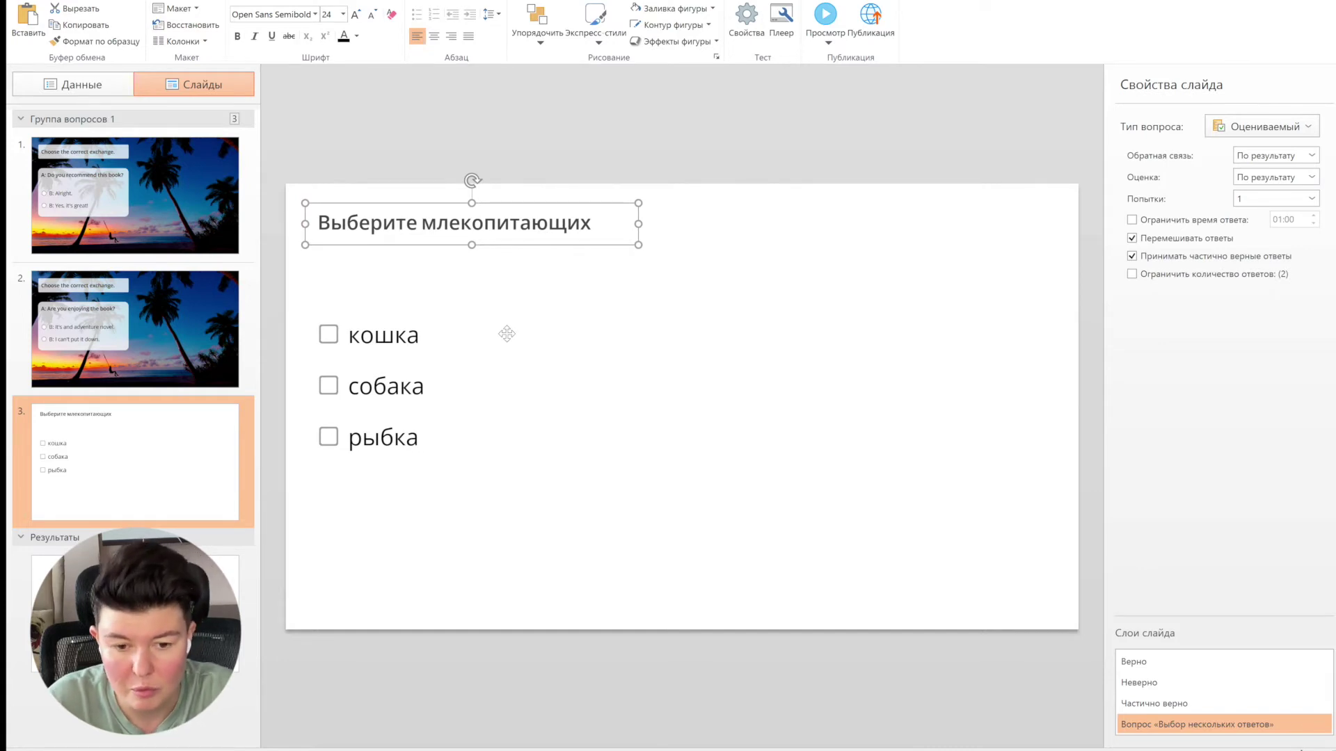
Add a true/false question (Верно/Неверно) with the statement "Собака мяукает" and mark "Неверно" as the correct answer.
click(110, 93)
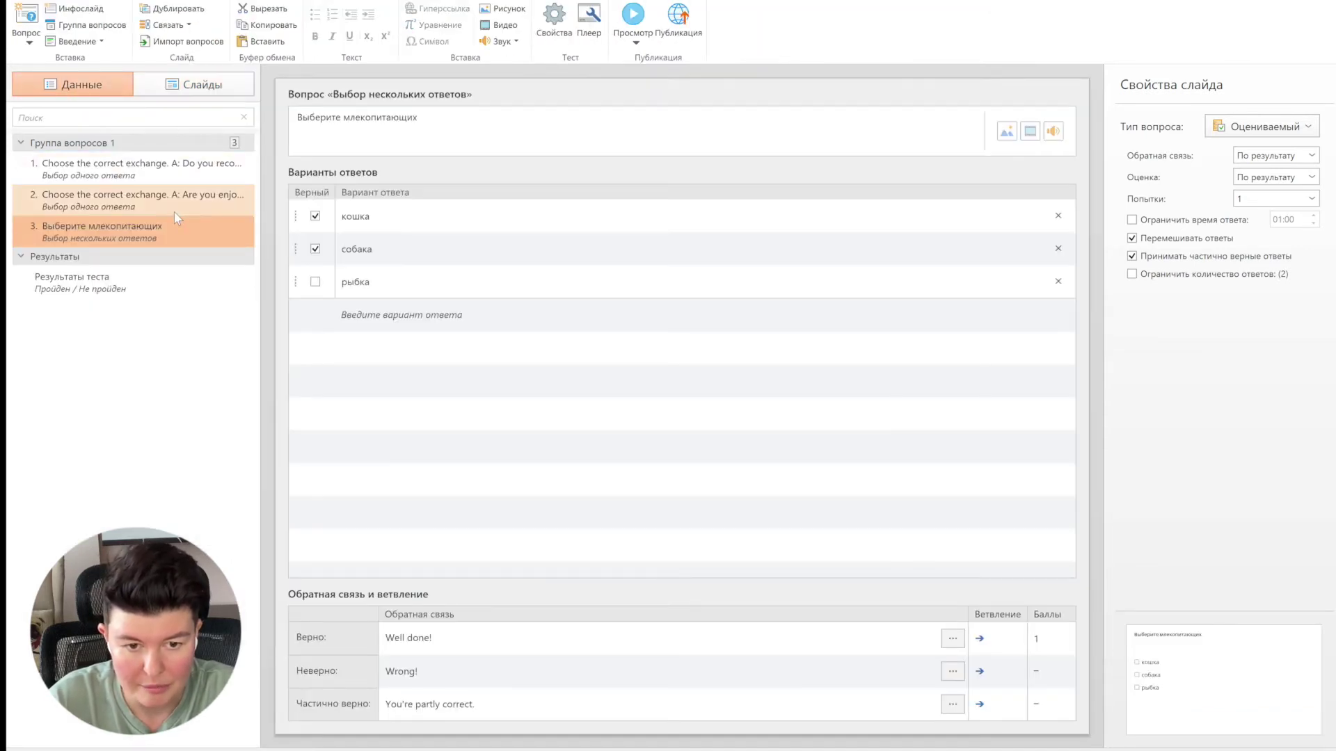
click(26, 35)
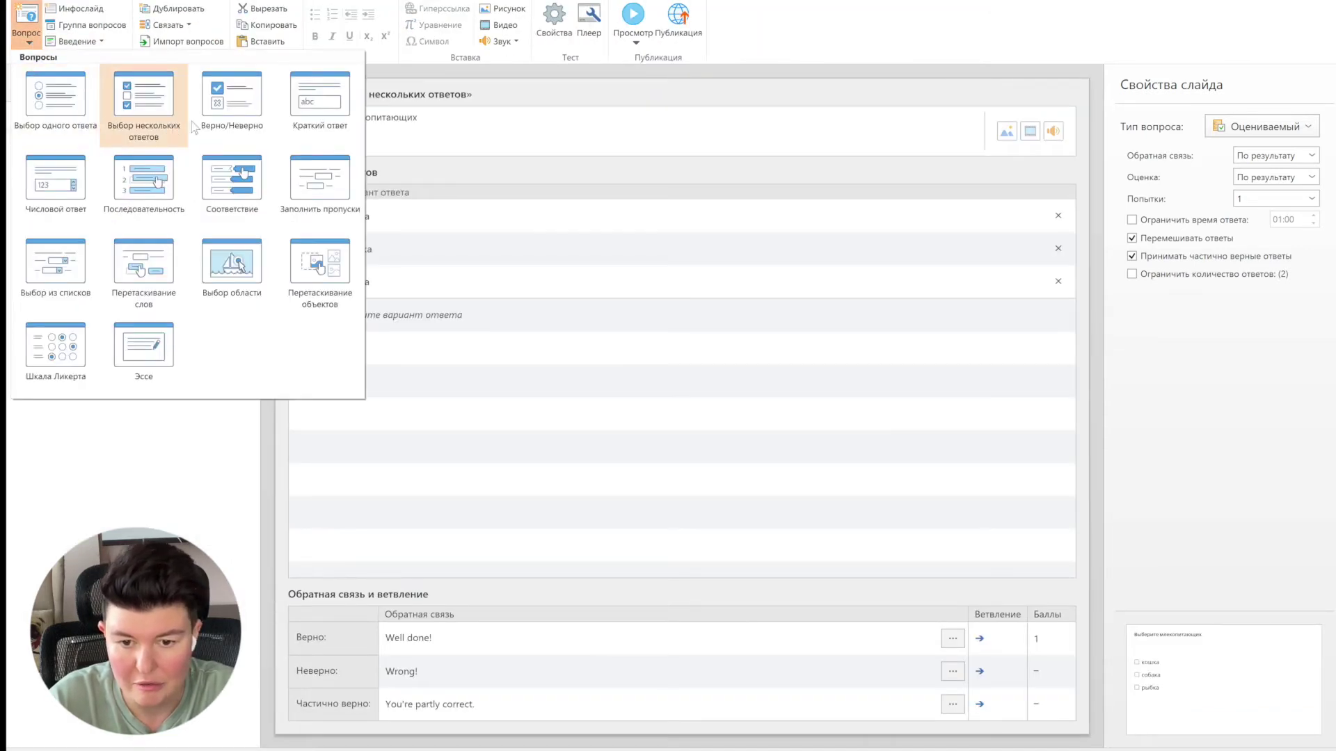
click(232, 97)
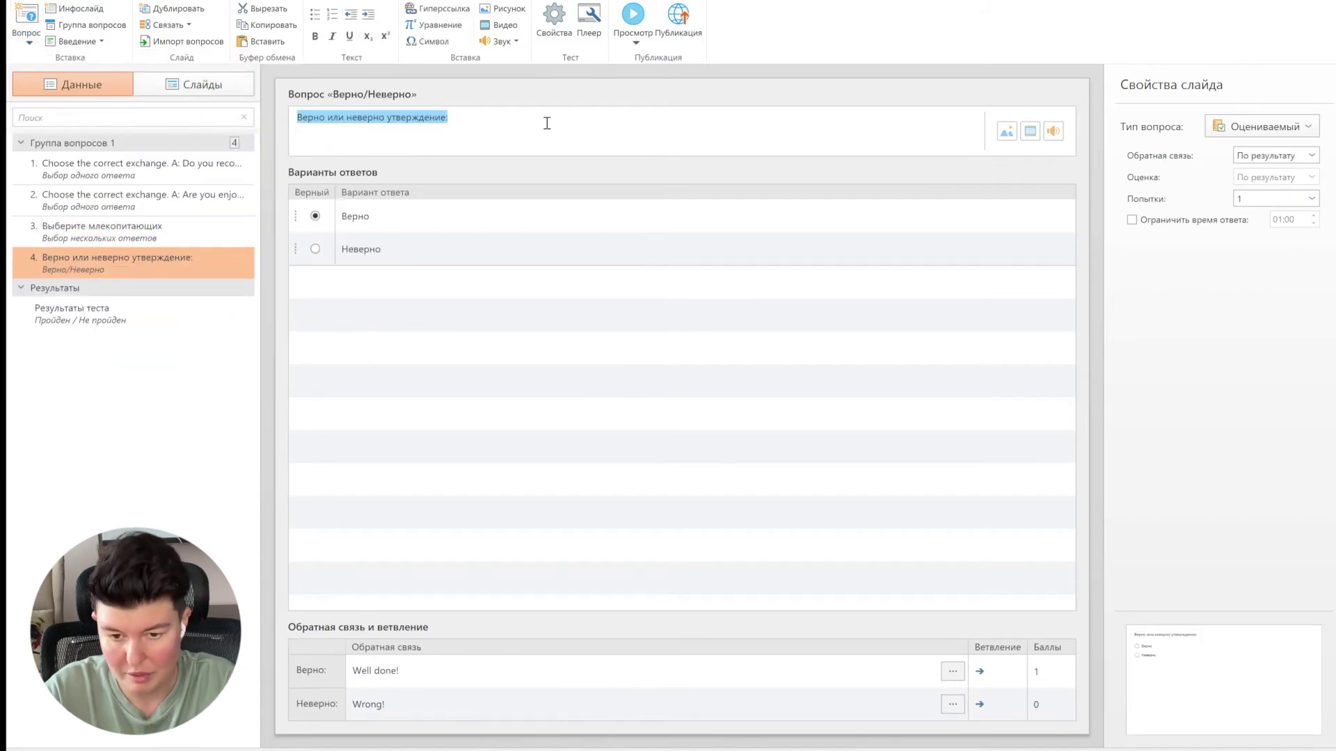
key(BackSpace)
text(Собака мяукает)
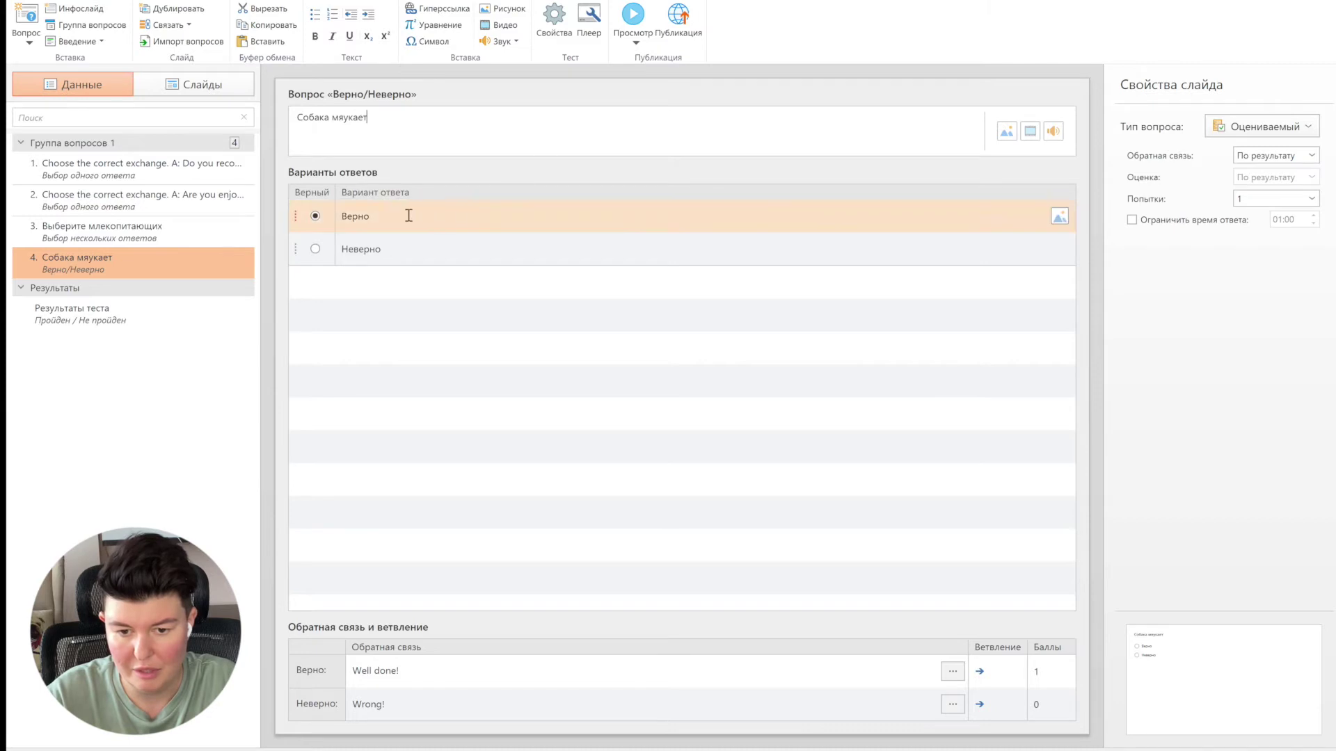
click(315, 249)
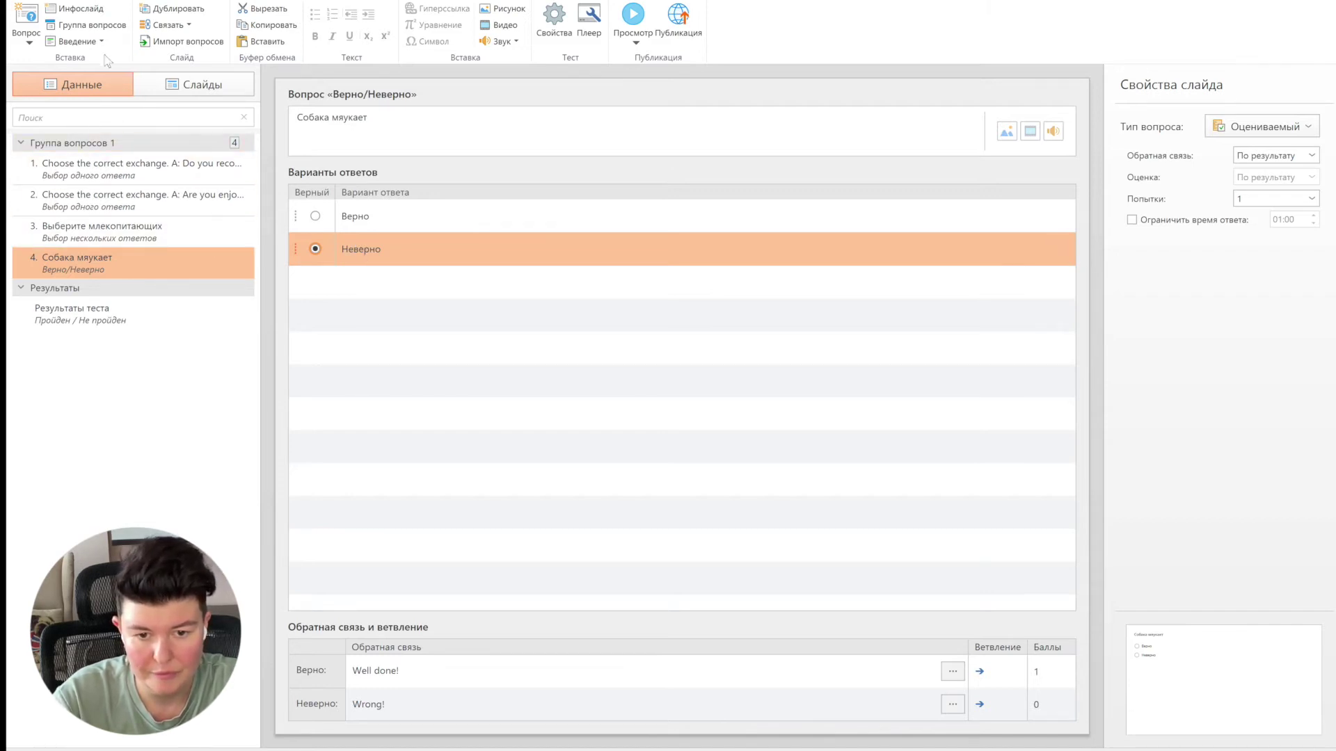
Add a short-answer question (Краткий ответ) reading "Напишите свое имя" with "Имя" as the accepted answer.
click(29, 40)
click(268, 112)
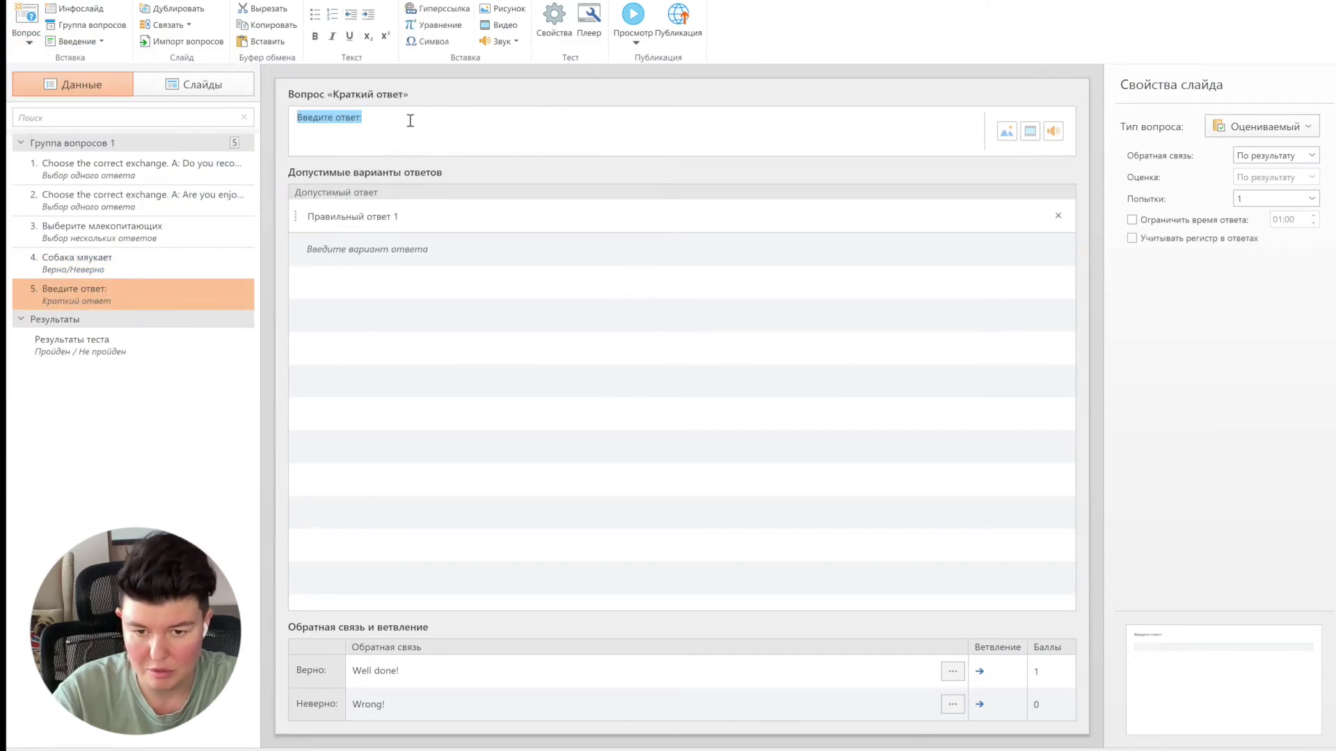
drag(407, 117, 297, 117)
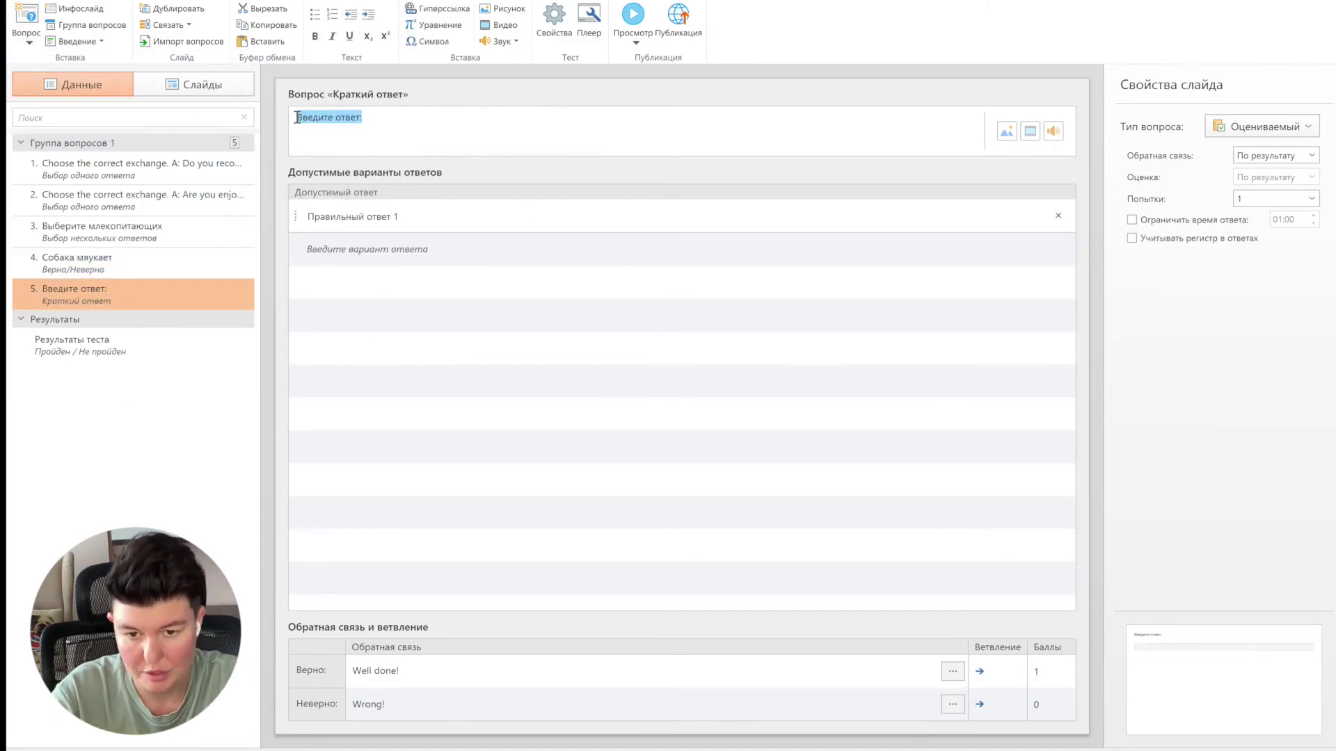
text(Напишите свое имя)
click(453, 223)
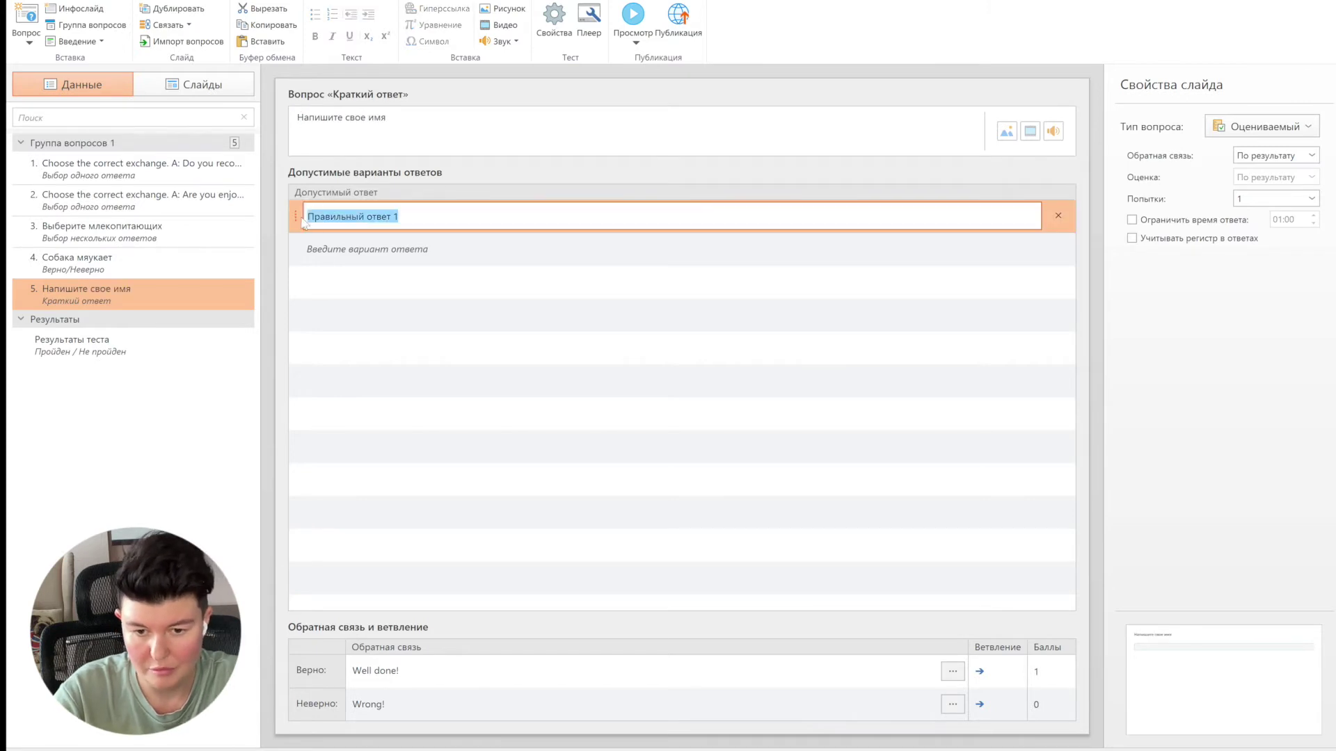
text(Имя)
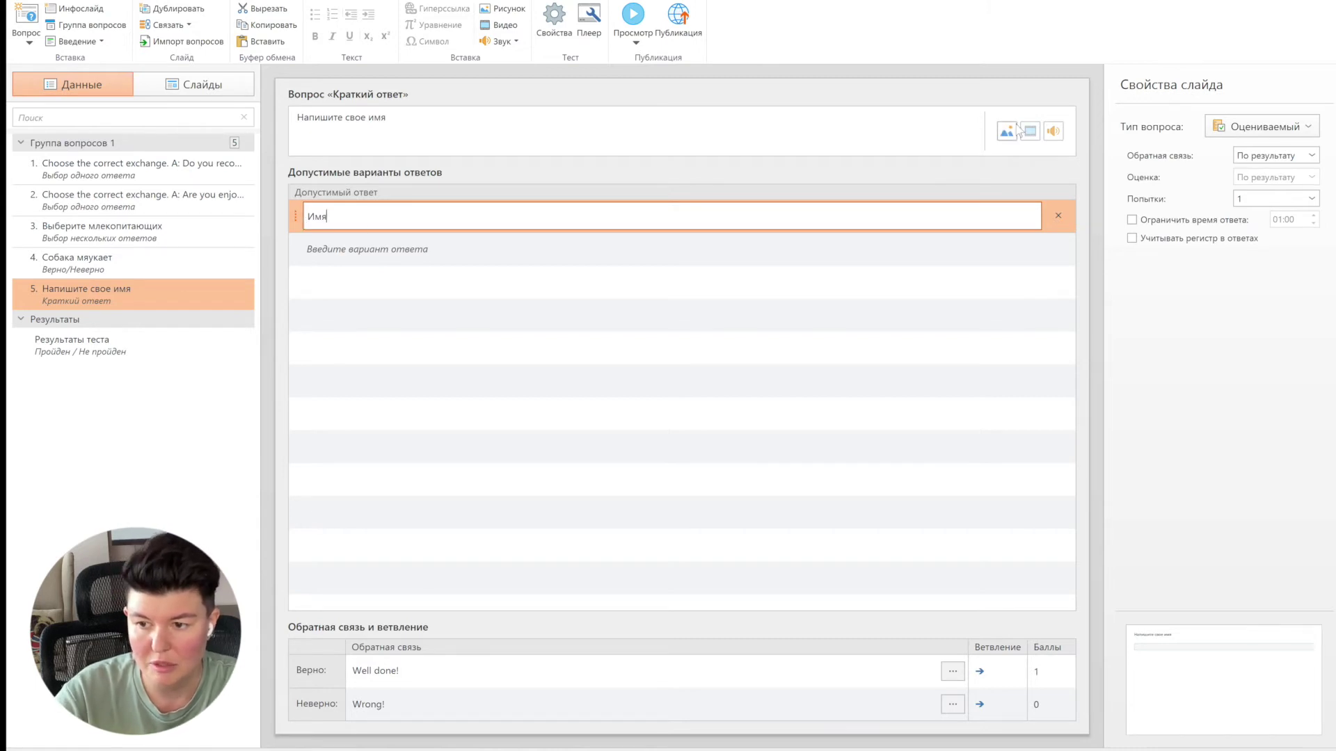
Switch the short-answer question's type to survey (Анкетный) and back to graded (Оцениваемый).
click(1263, 127)
click(1258, 173)
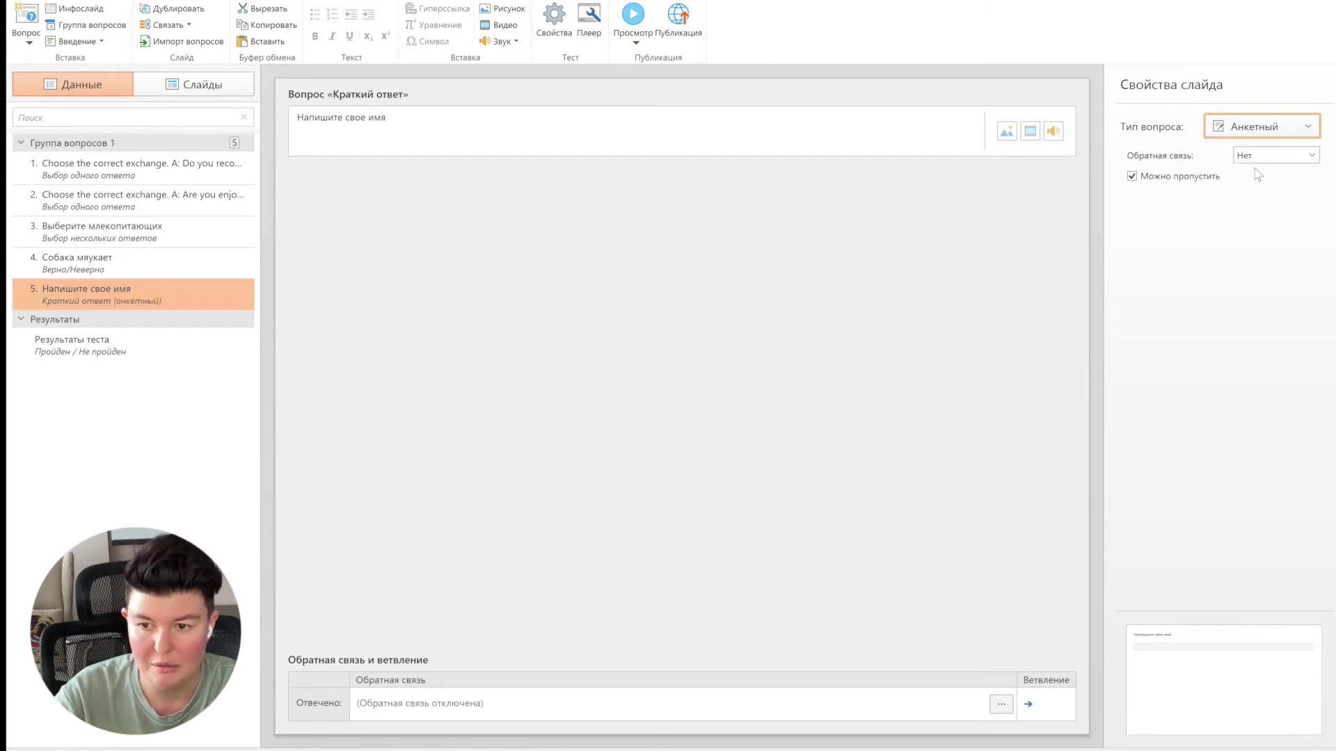
click(421, 119)
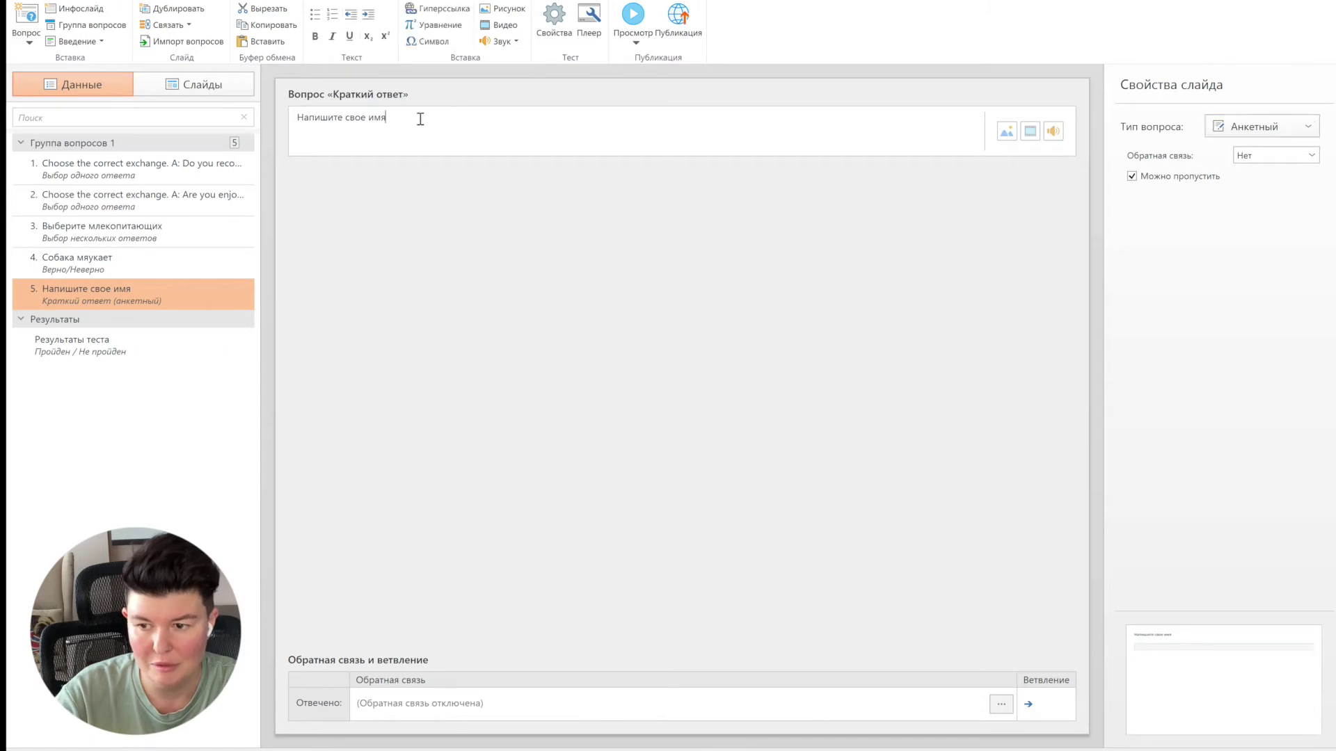
click(1240, 131)
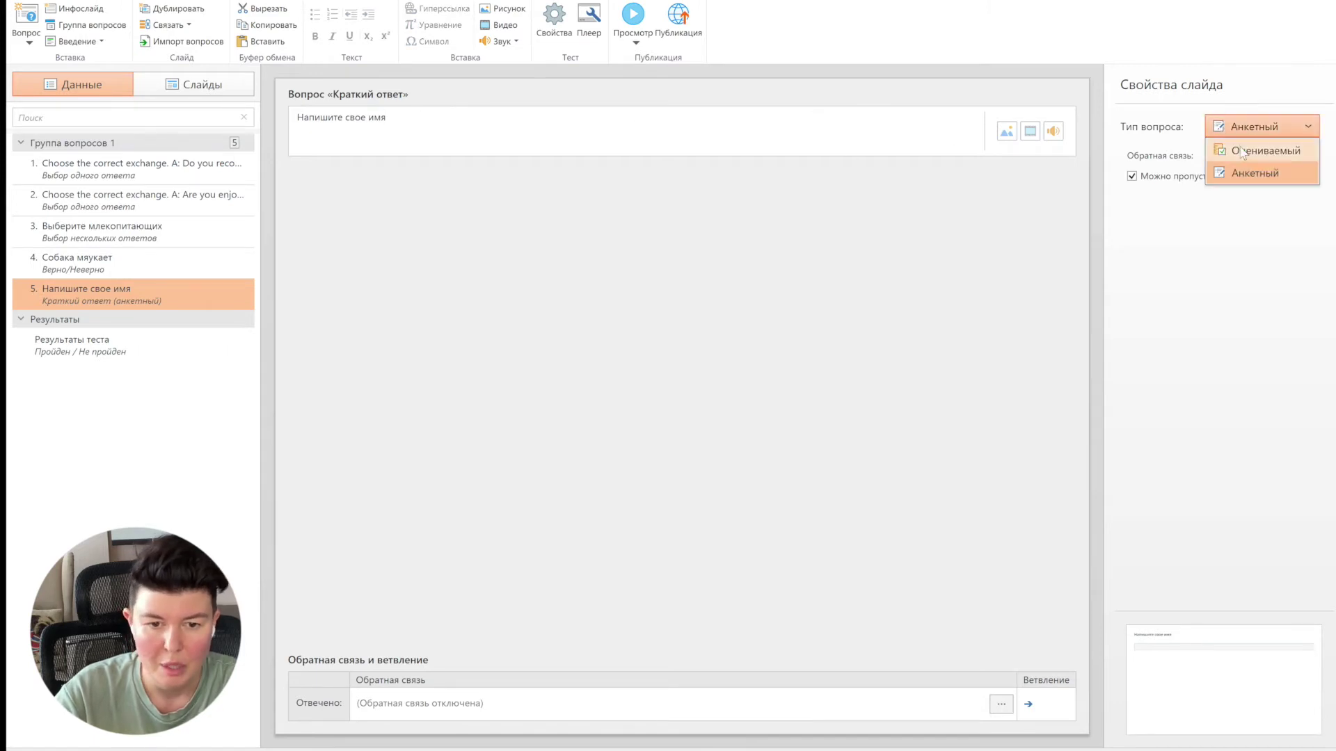
click(1242, 150)
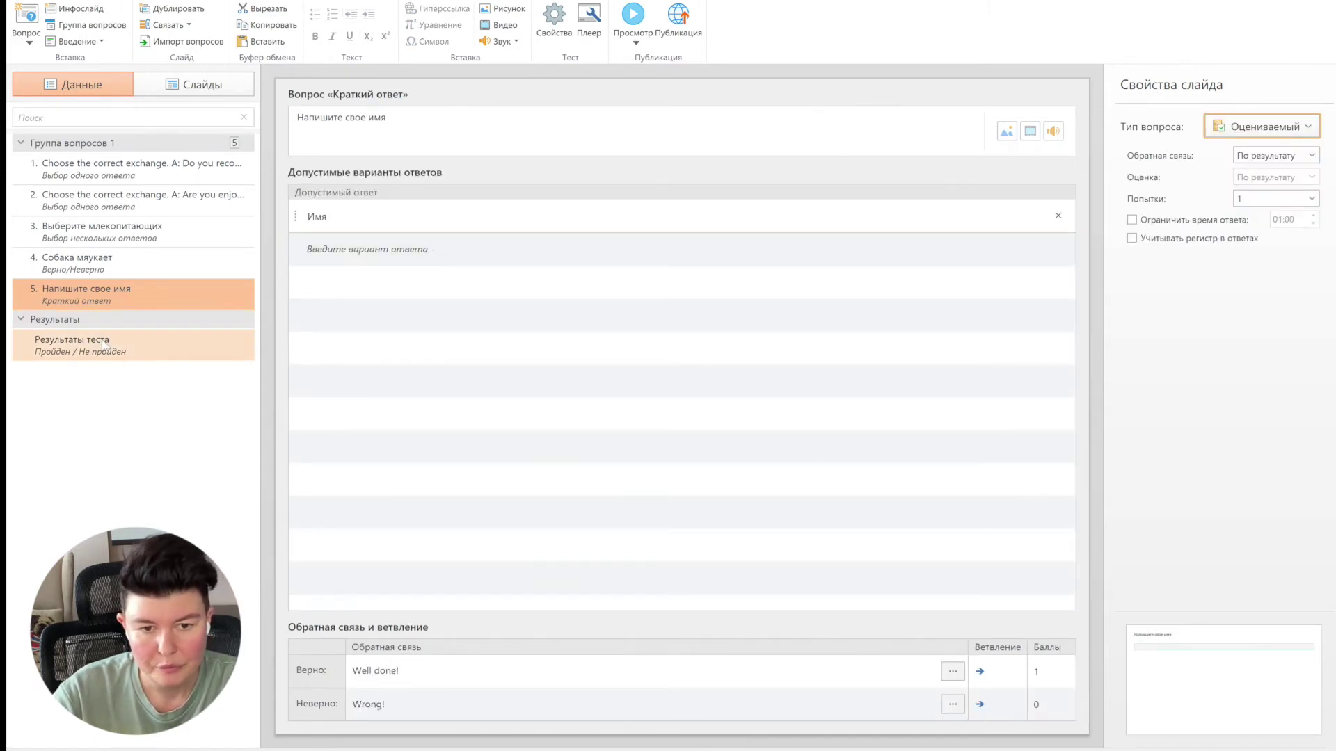
Add a numeric question (Числовой ответ) and set its accepted value to equal 5, without a second condition.
click(27, 35)
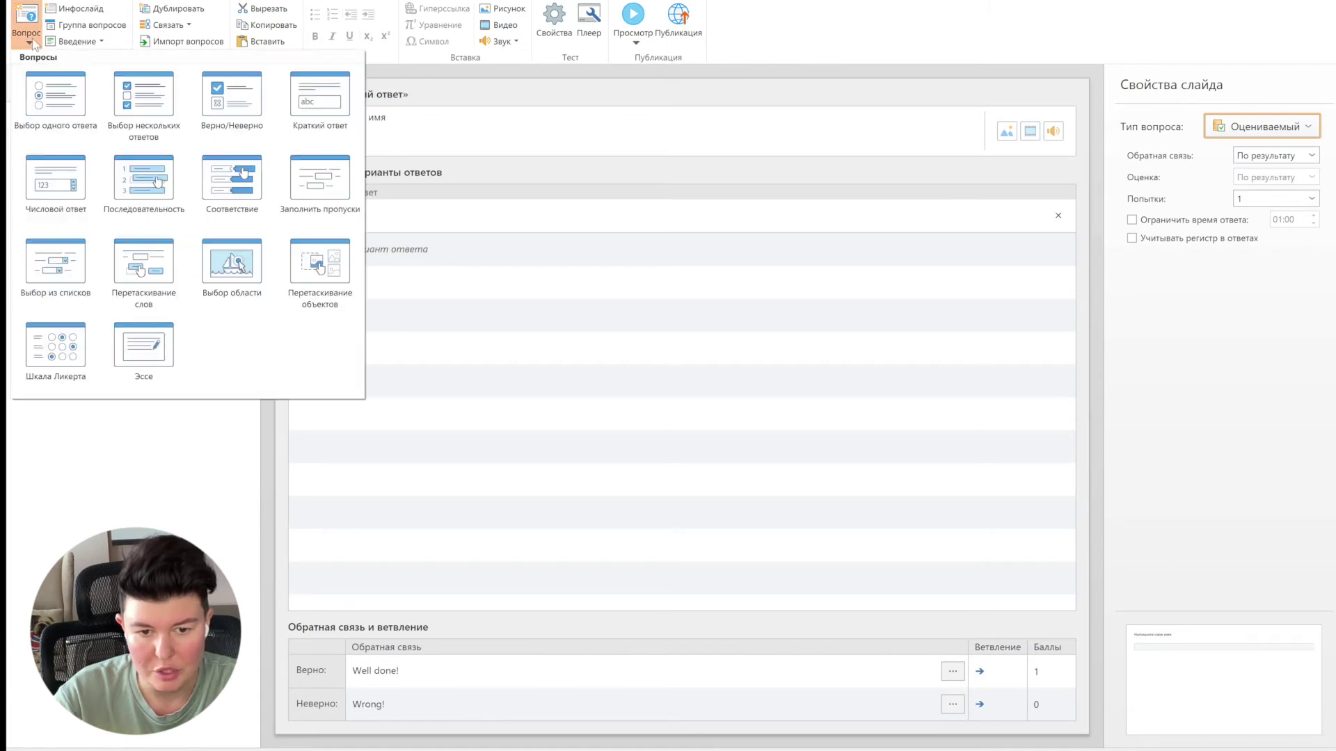
click(53, 188)
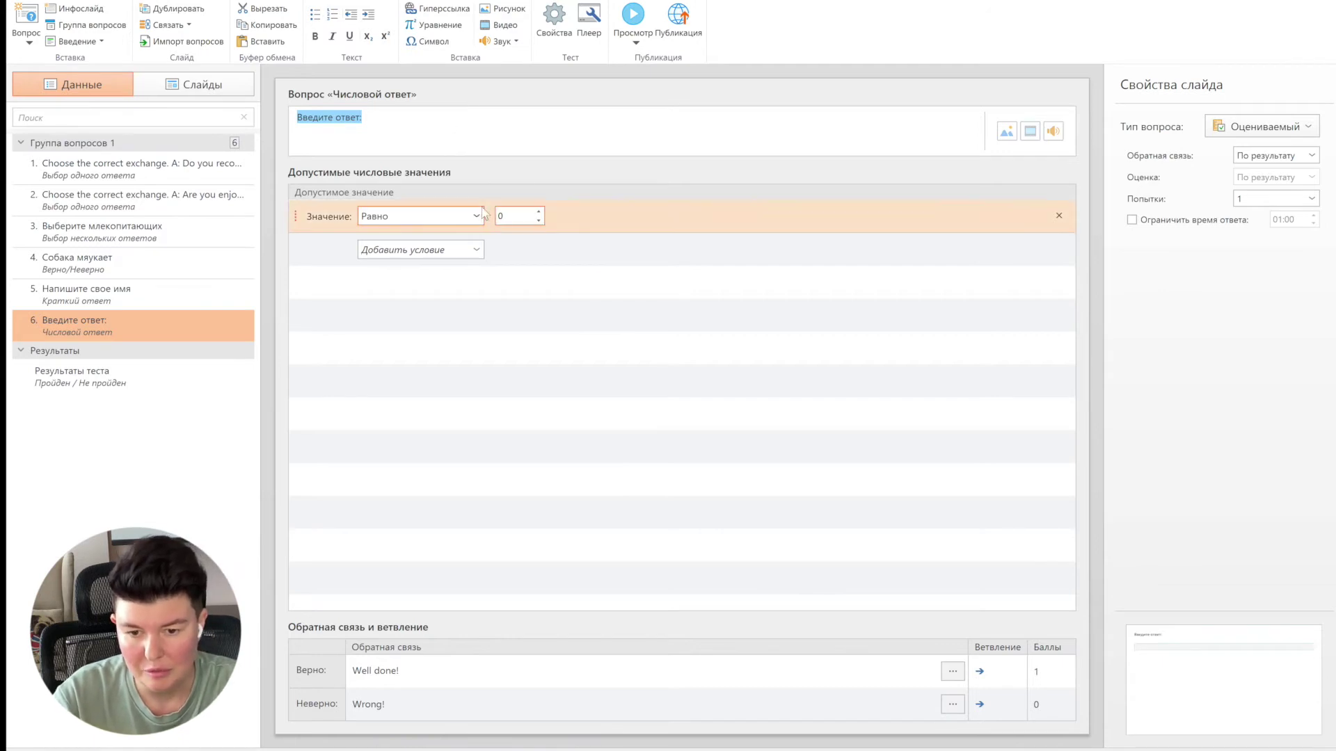
click(438, 217)
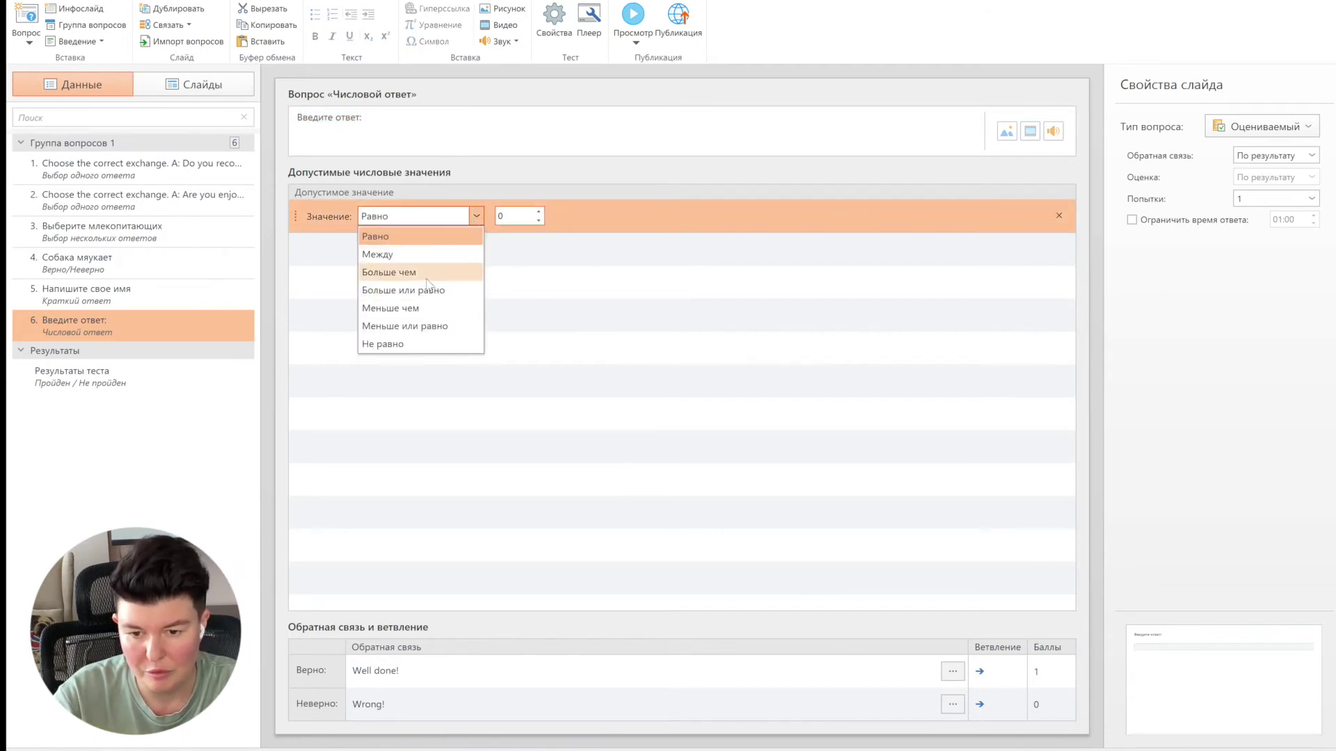
click(538, 213)
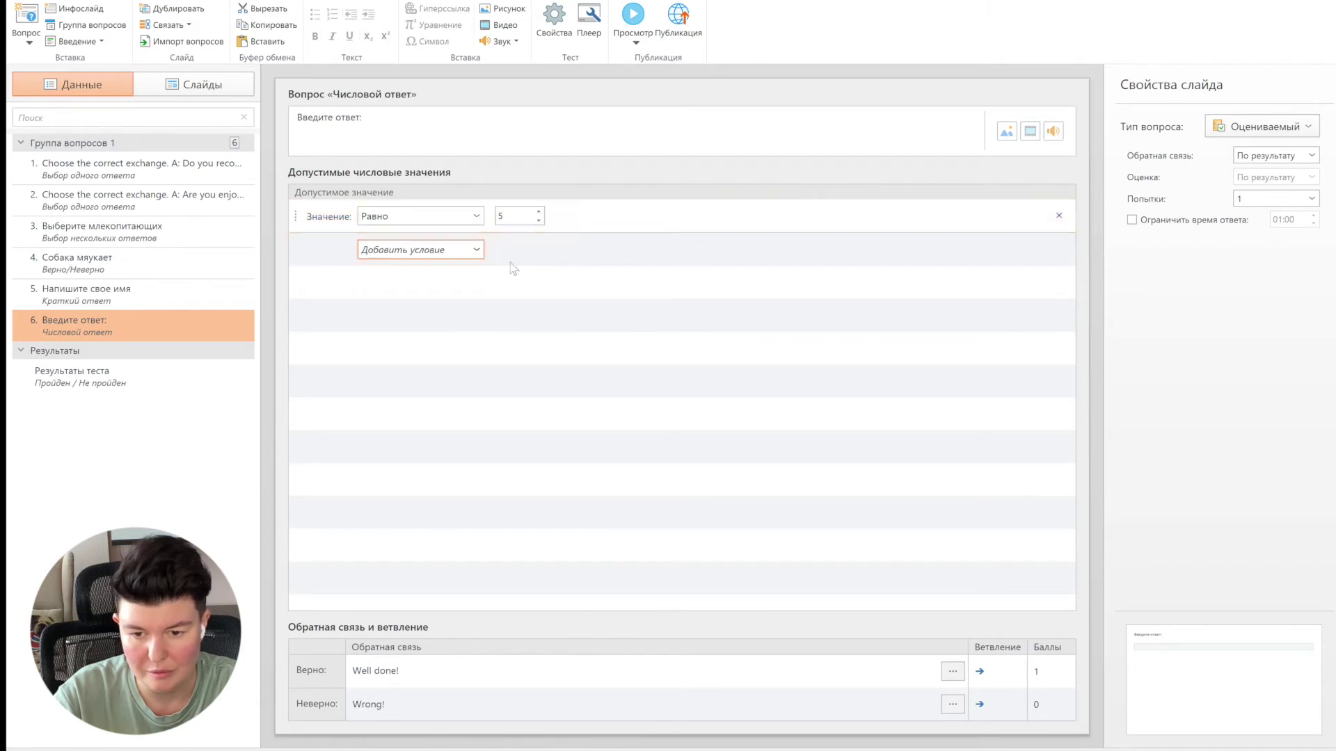
click(538, 212)
click(471, 252)
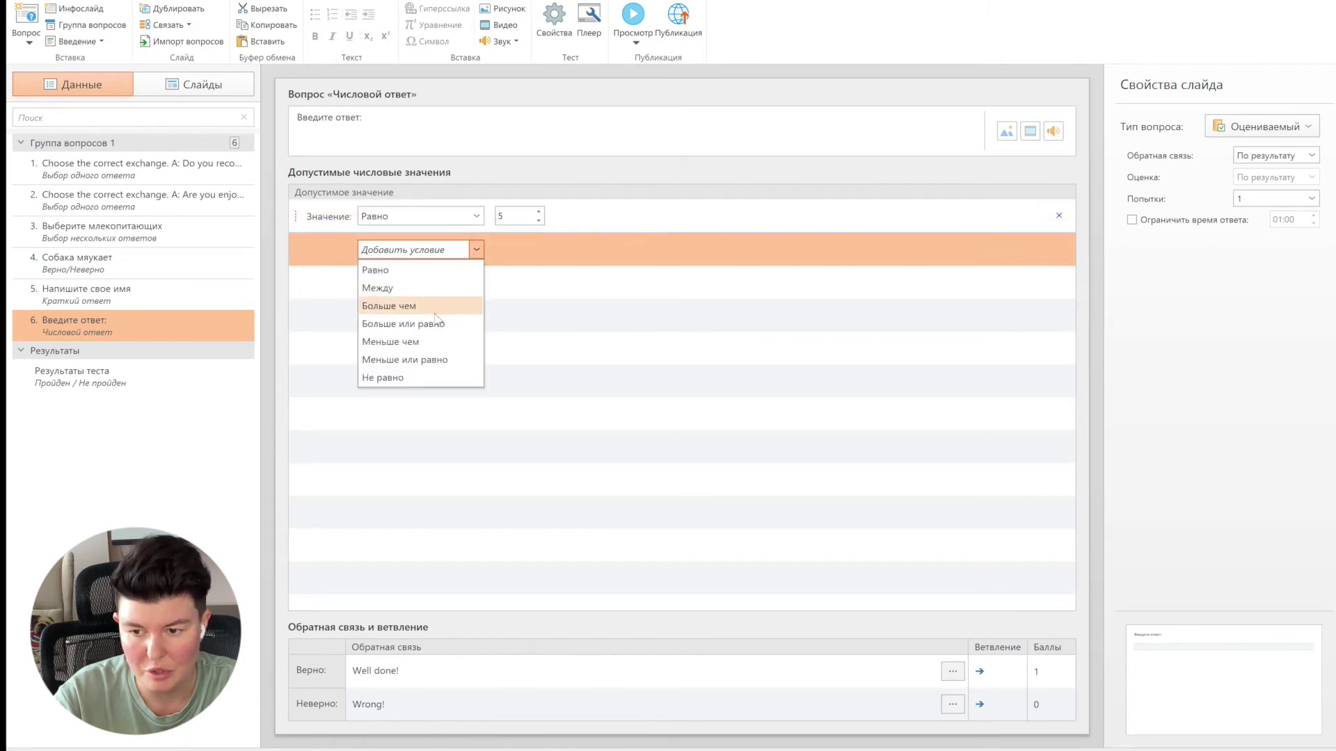
click(603, 295)
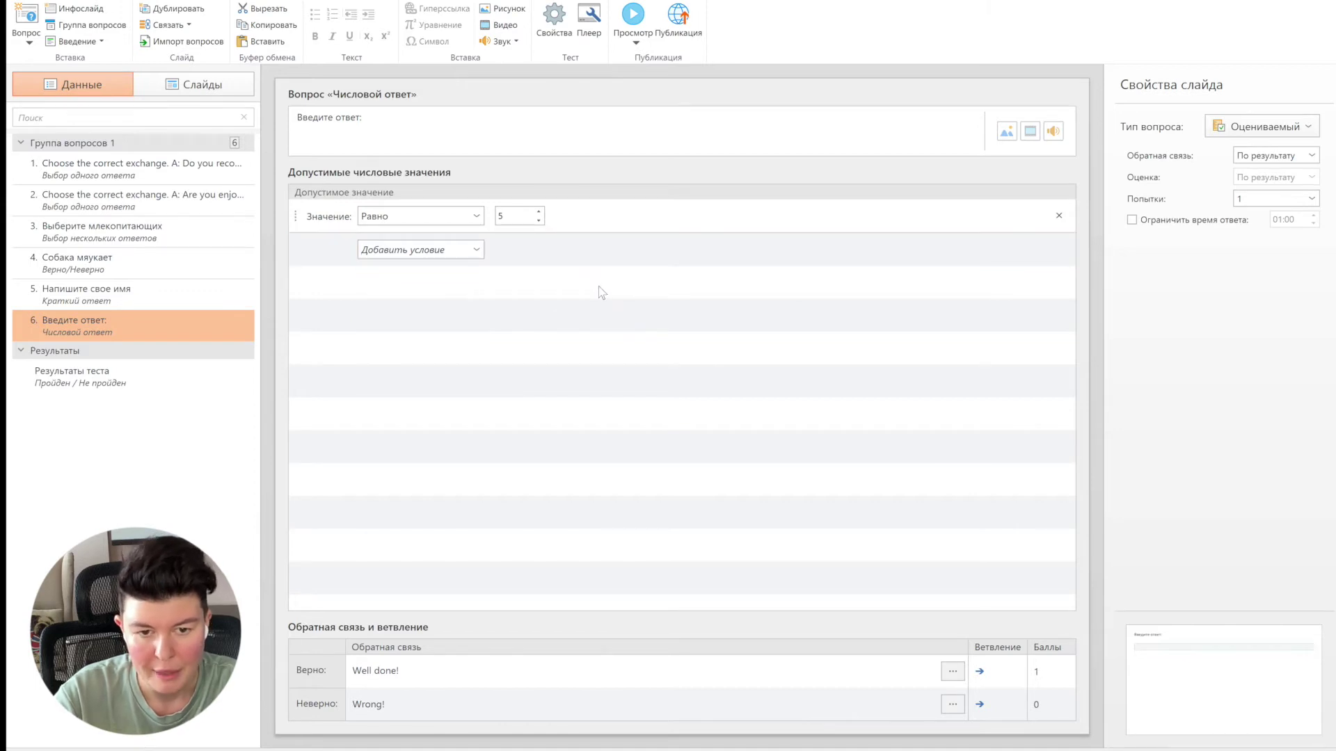
Add a sequence question (Последовательность) with the ordered options "I", "love", "you" and delete the fourth option.
click(28, 28)
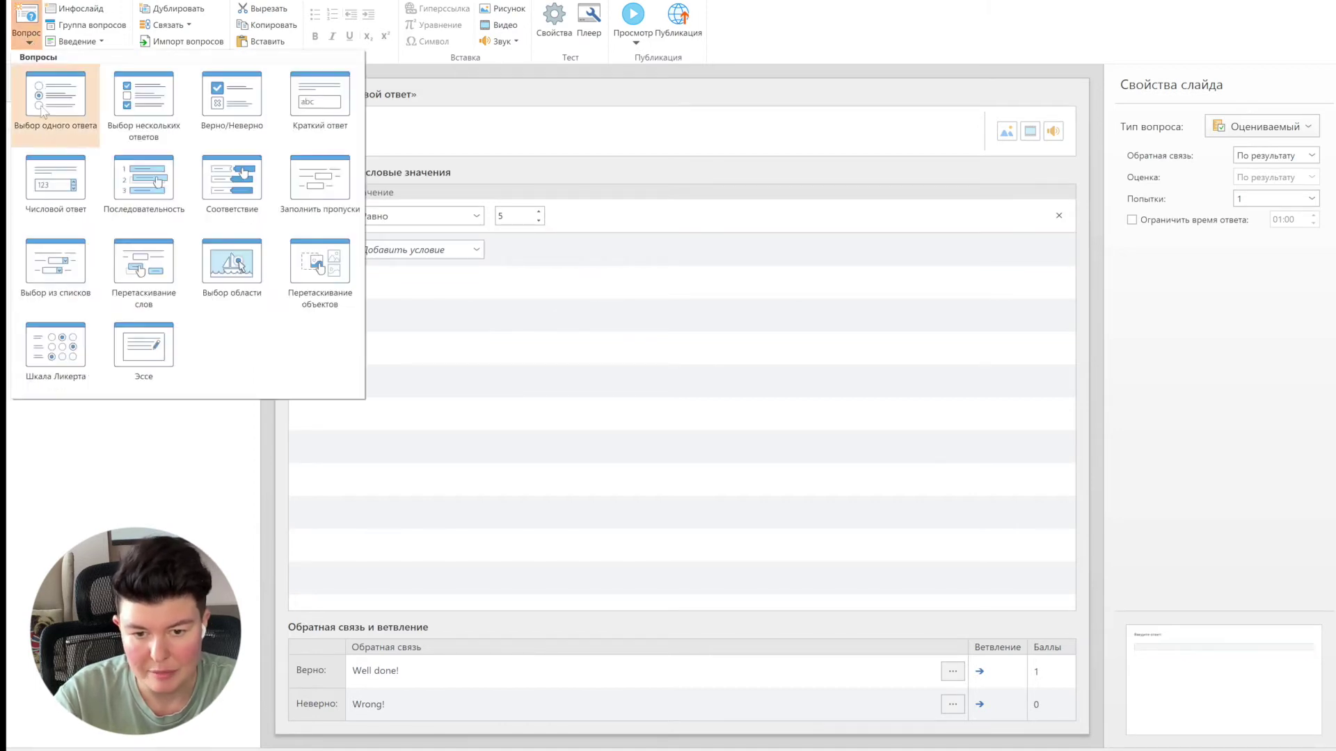
click(147, 183)
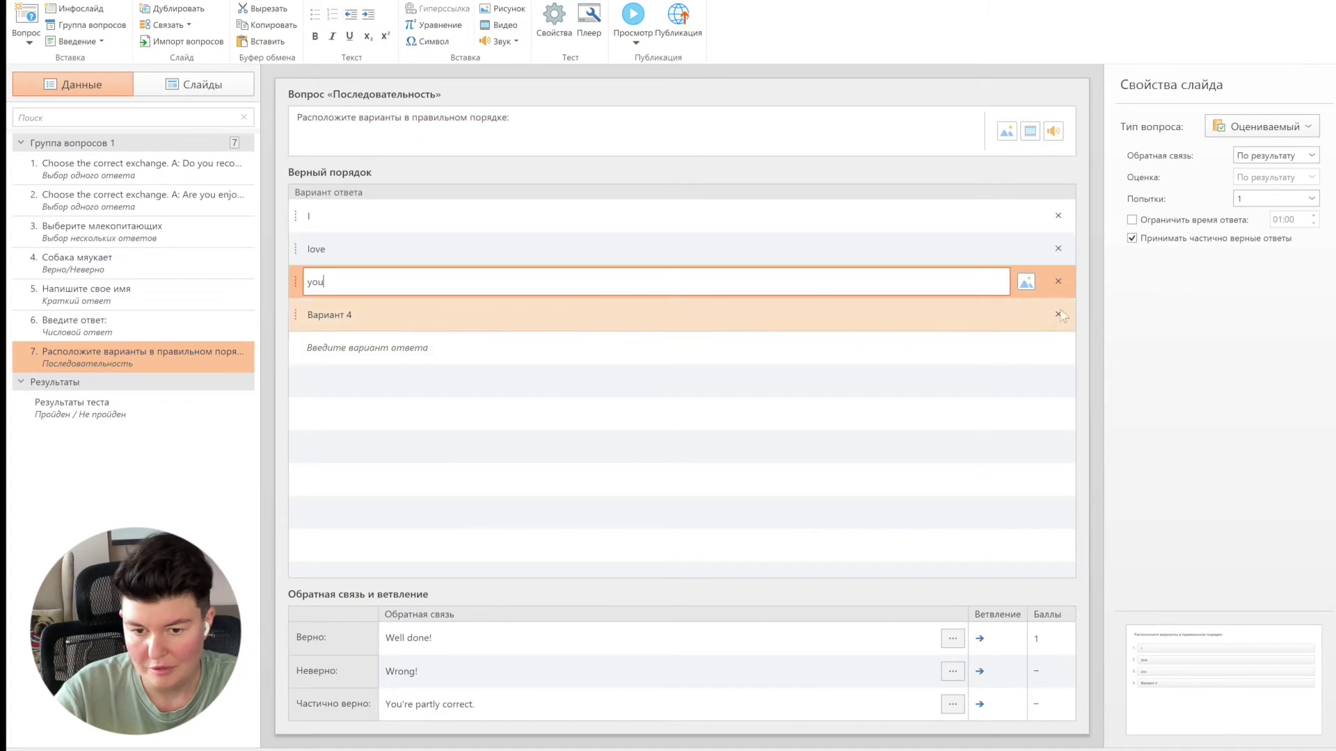
click(1058, 314)
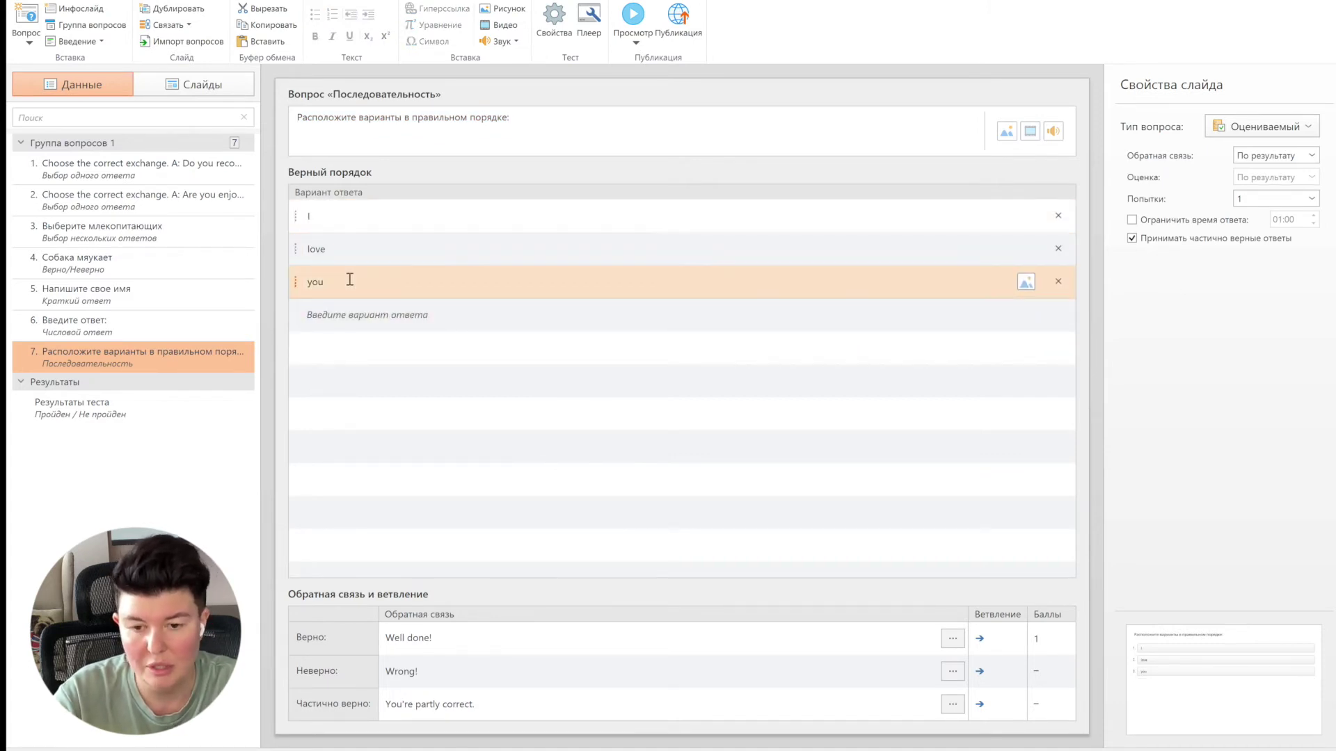
Add a matching question (Соответствие) and fill its first pair with "Кошка" and "Муся".
click(27, 36)
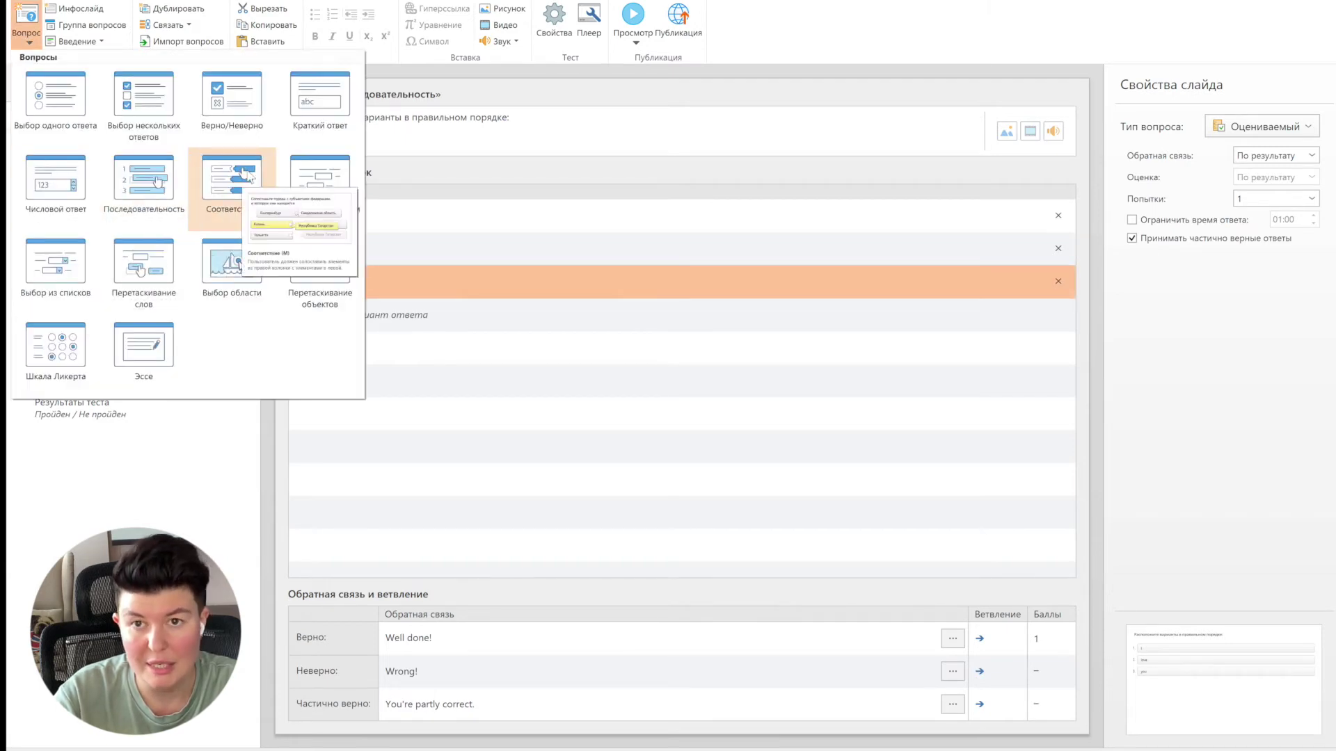
click(233, 181)
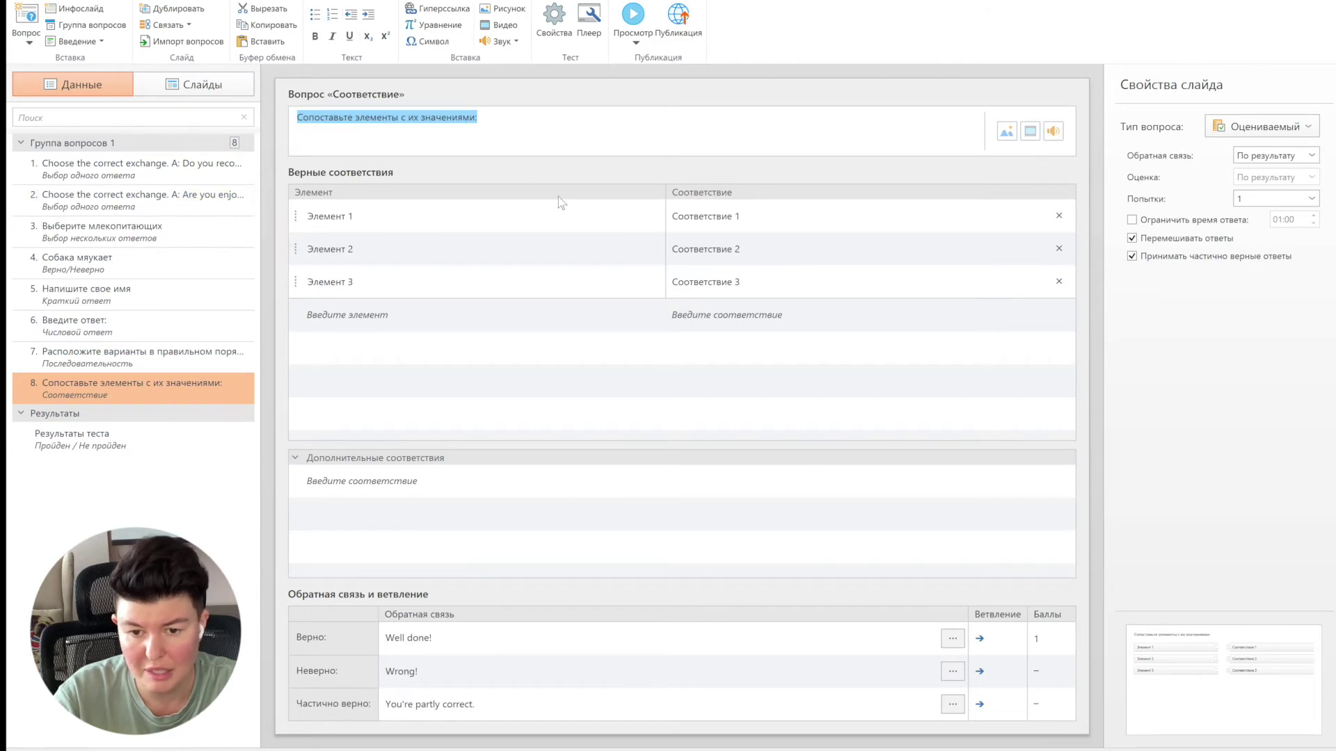
click(298, 218)
text(Rj)
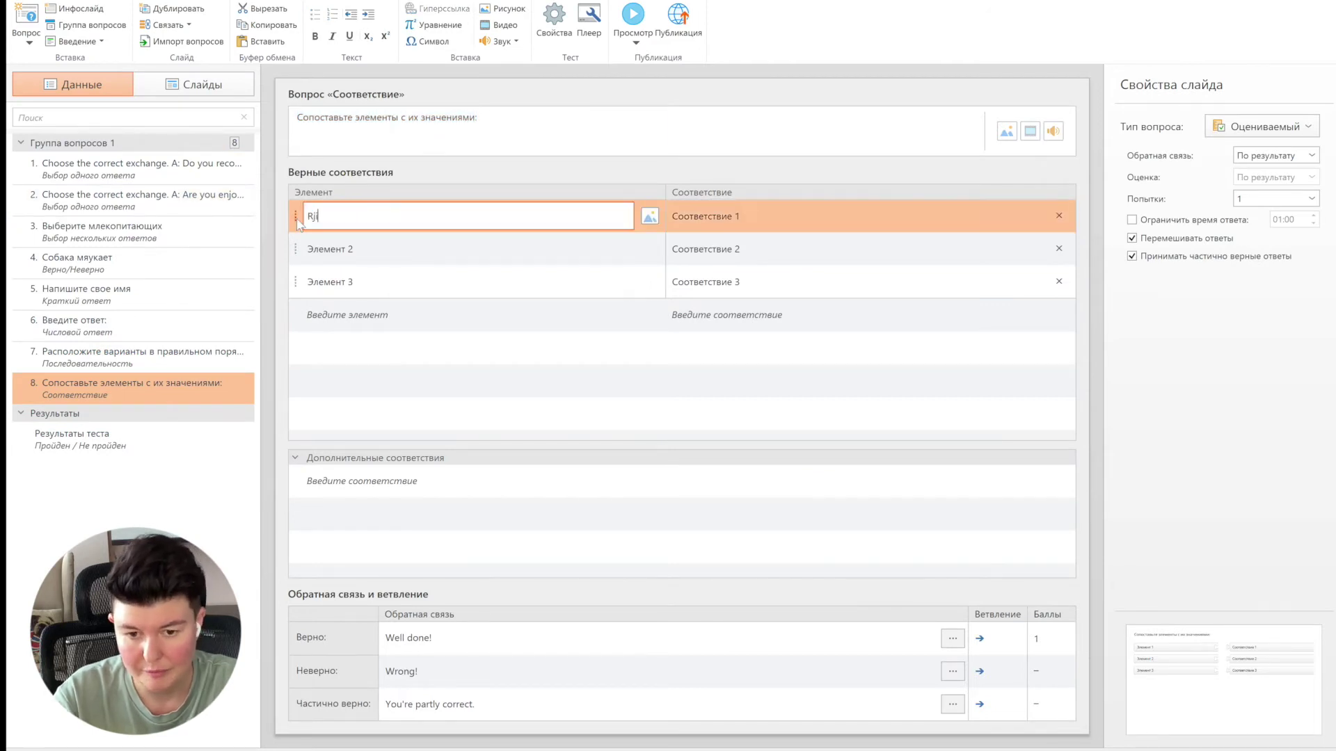
text(ошка)
key(Tab)
text(Муся)
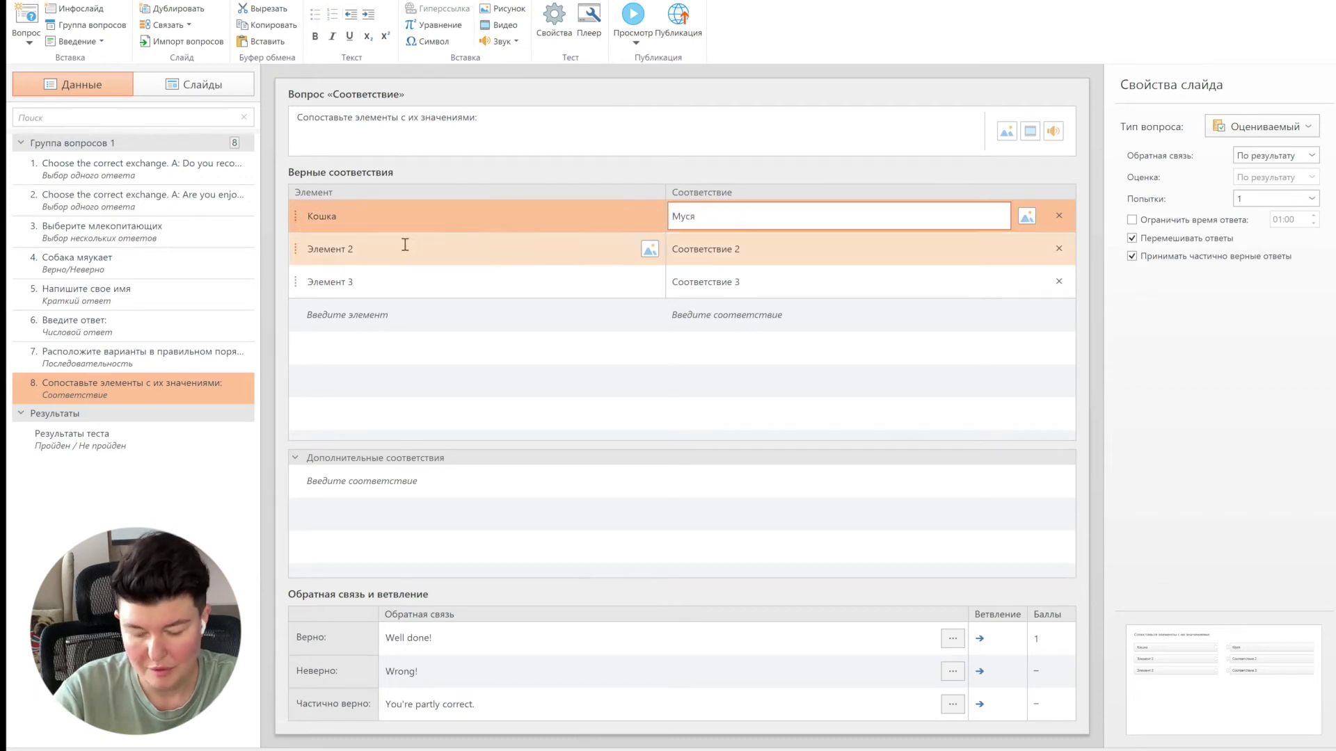
Fill the second matching pair with "Собака" and "Тузик" and delete the third pair.
key(Tab)
text(собака)
key(Tab)
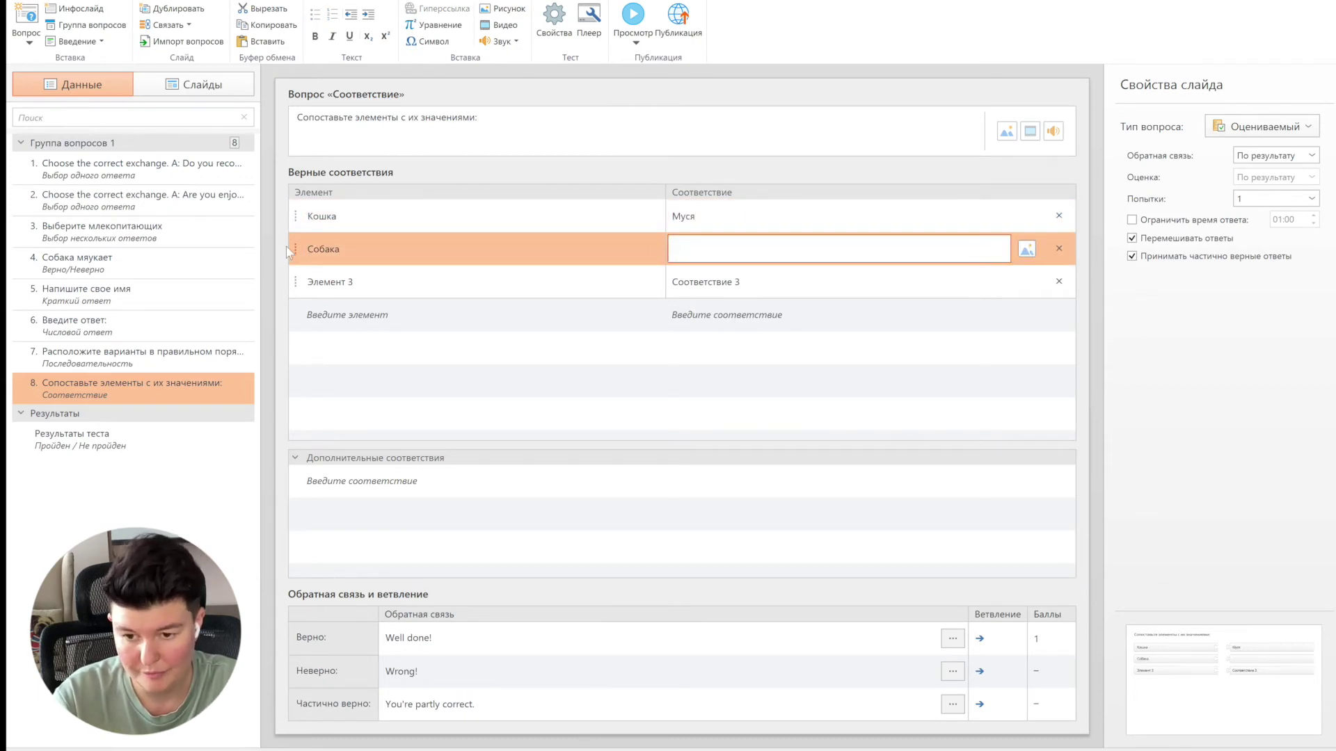
text(Тузик)
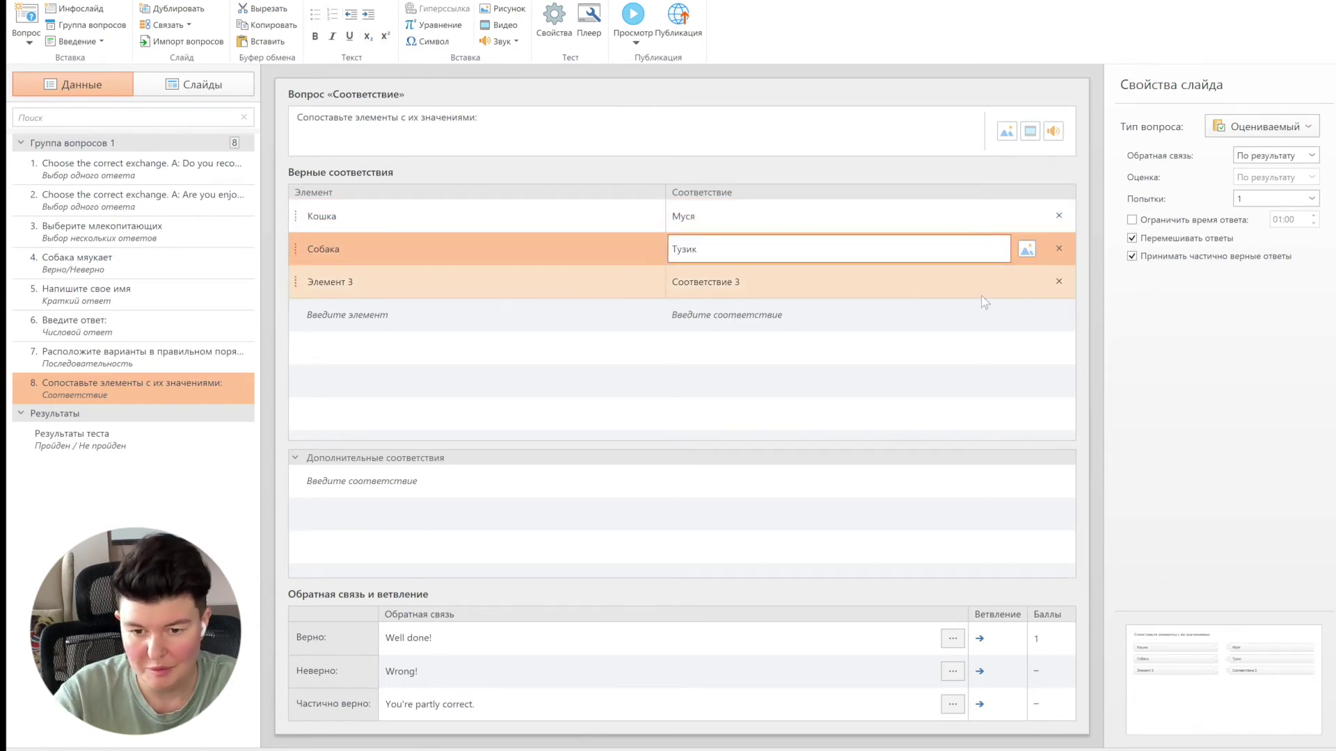
click(1059, 281)
Add a fill-in-the-blanks question (Заполнить пропуски) and replace the text before the blank with "Hello".
click(29, 41)
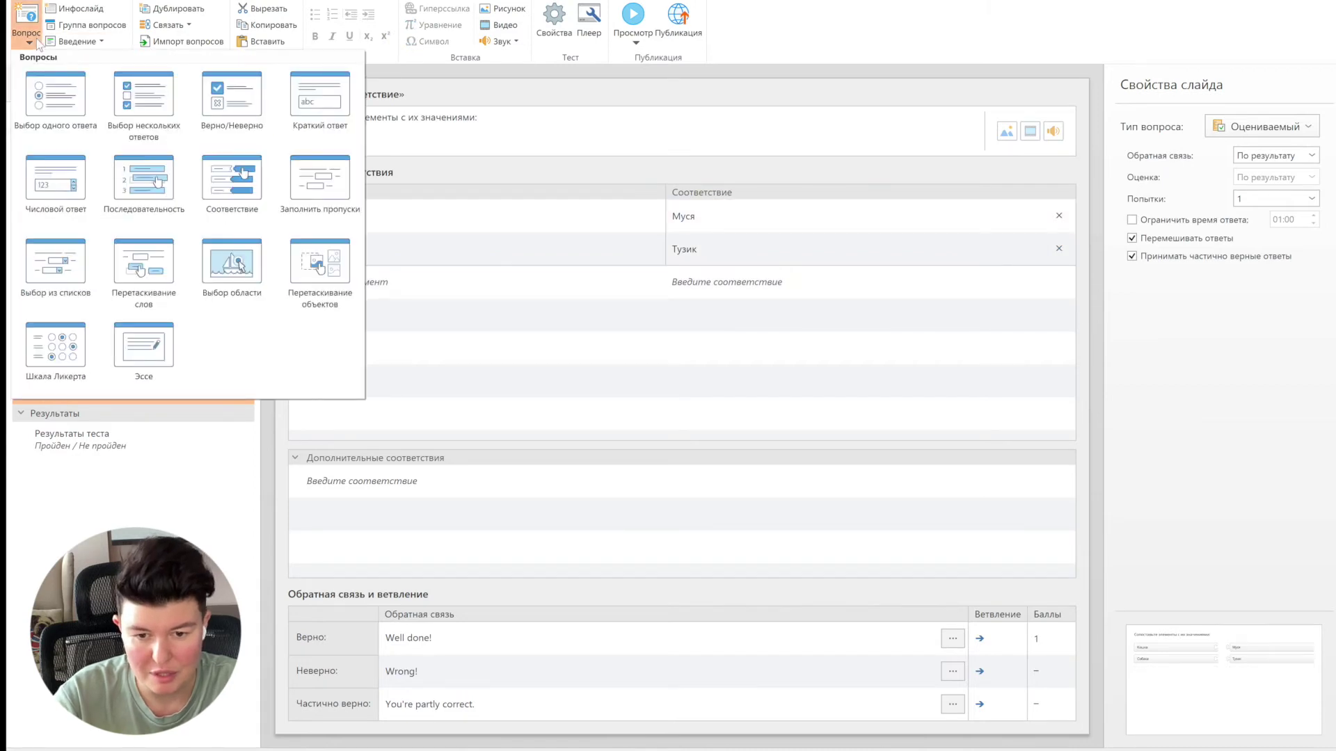
click(318, 186)
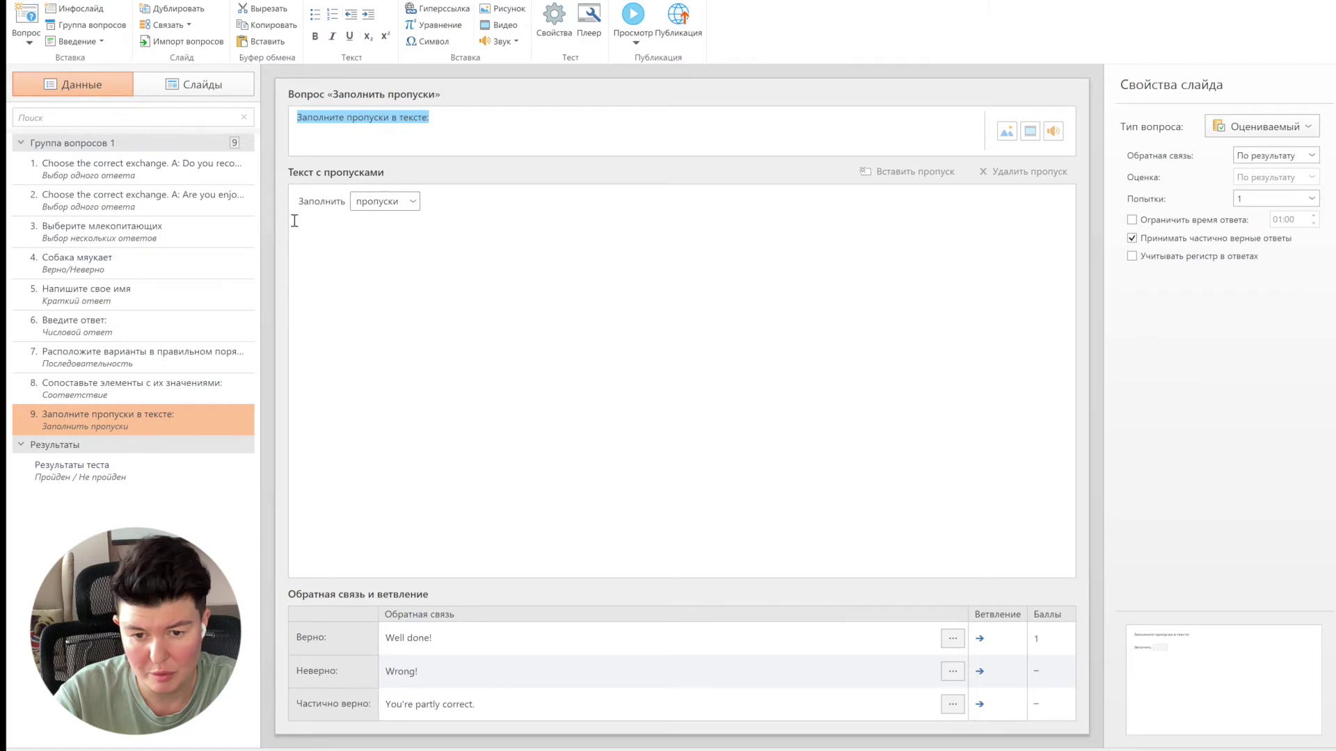
double_click(327, 205)
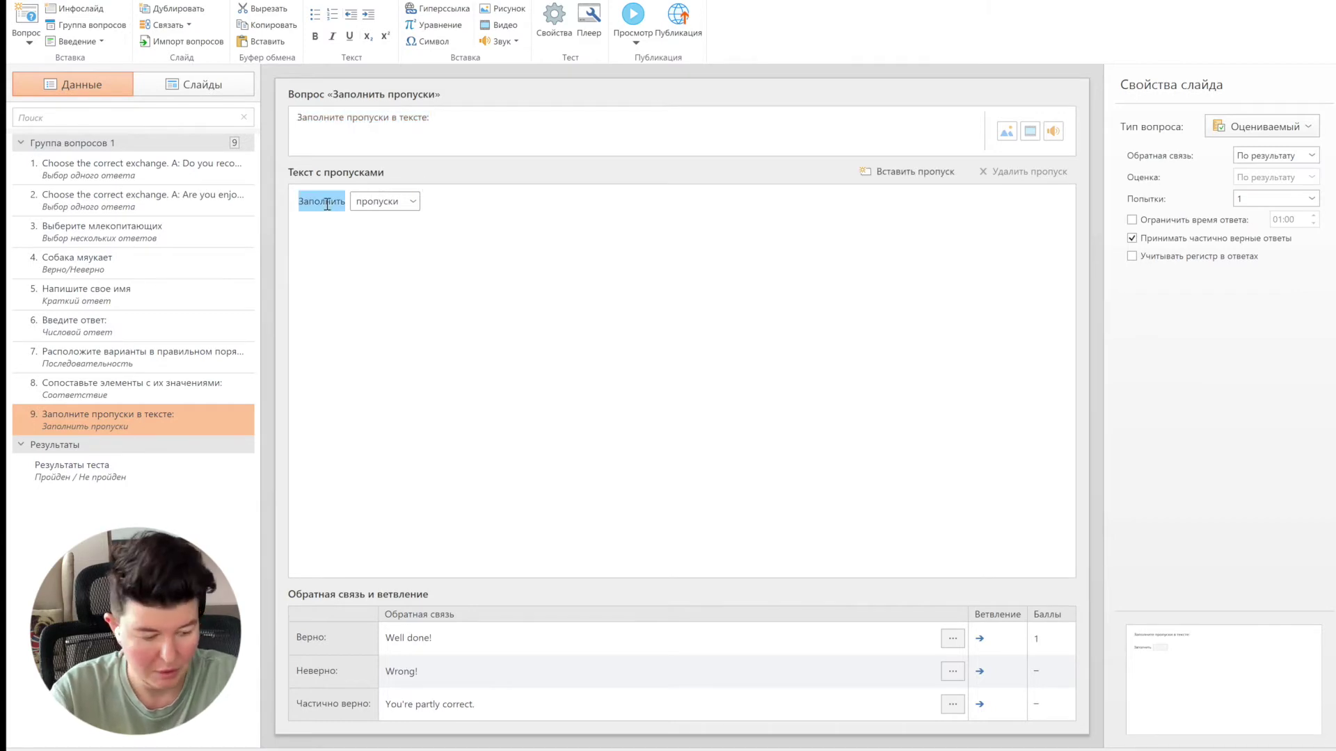
text(Нап)
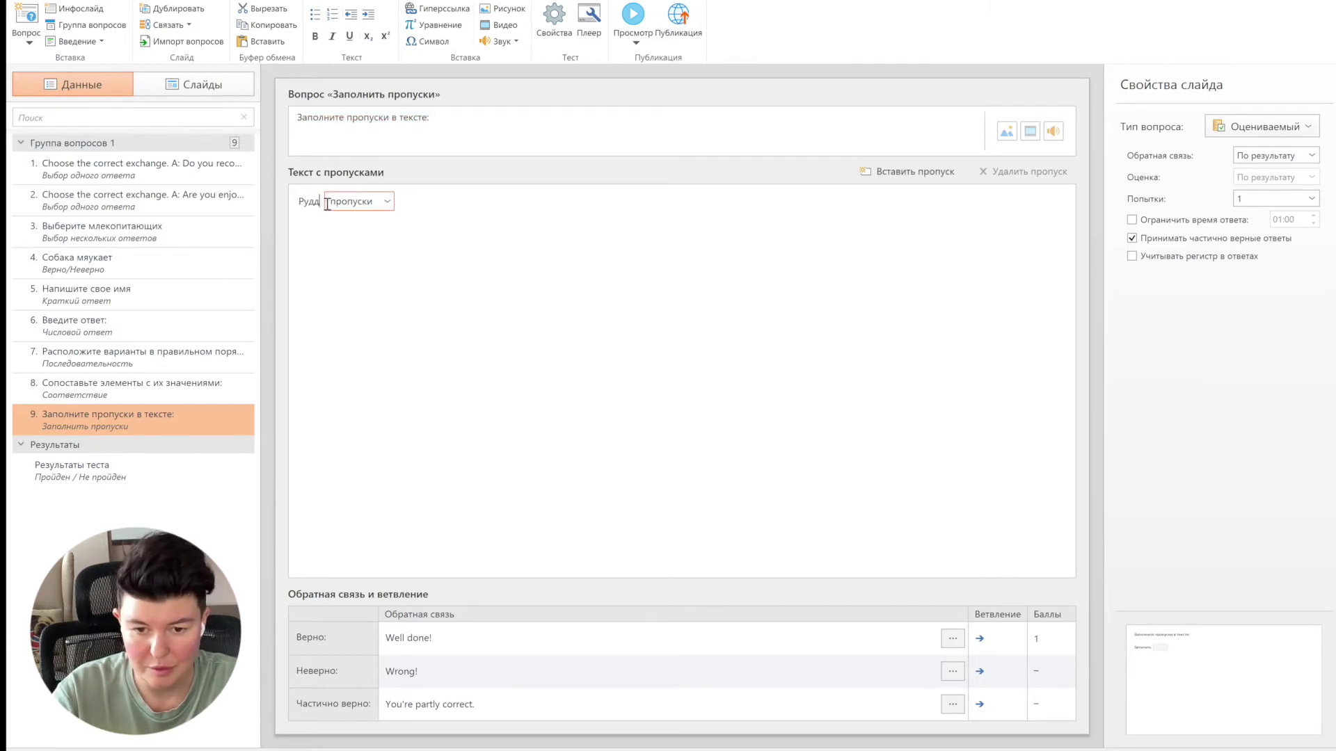
key(BackSpace)
key(BackSpace)
key(BackSpace)
text(Нello)
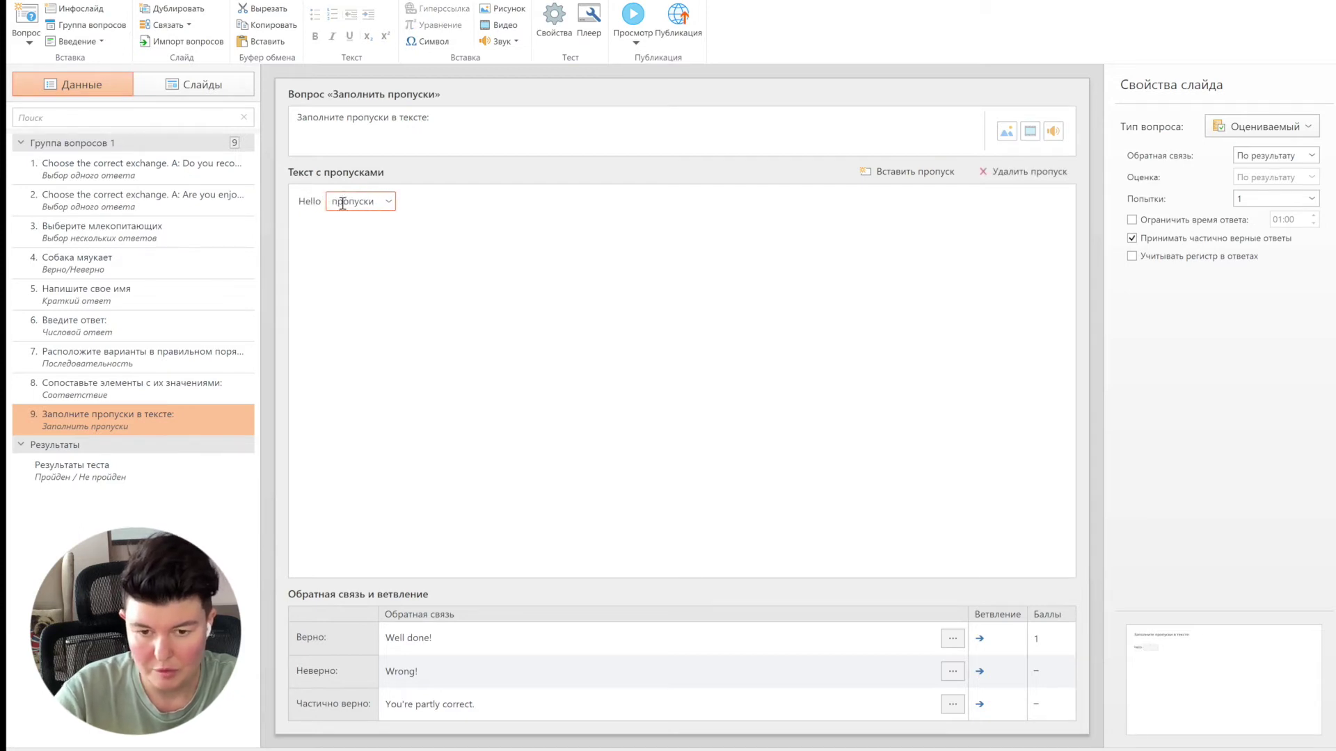
Set the blank's accepted answer to "I" and complete the sentence after it with "am a teacher.".
click(342, 202)
drag(379, 202, 310, 201)
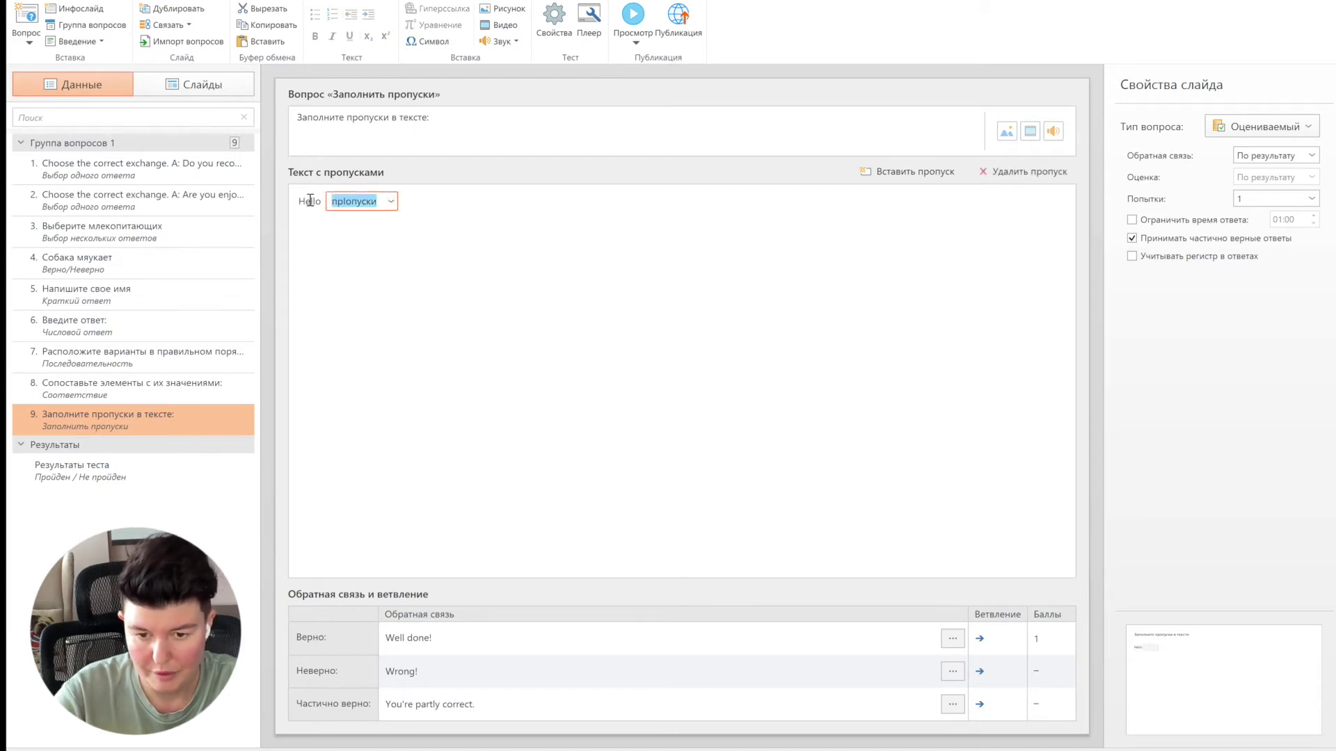
text(I)
click(461, 215)
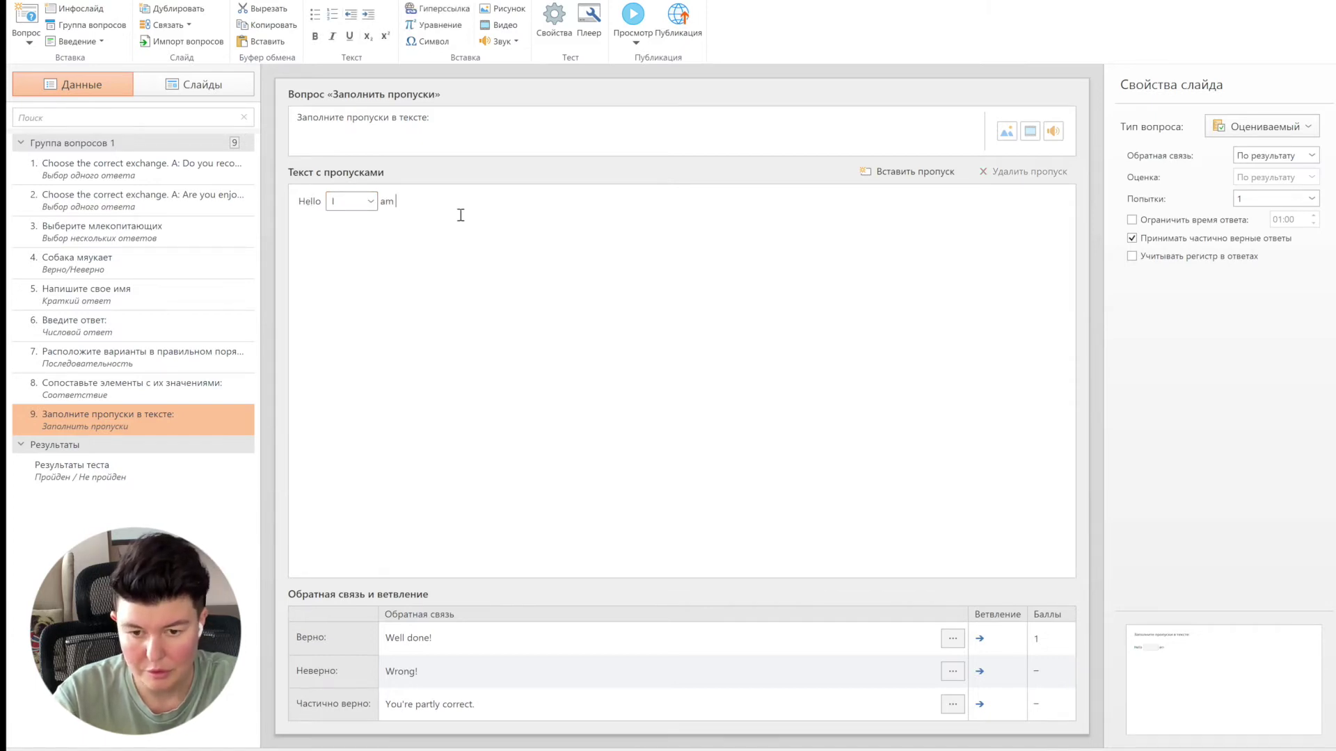
text(am a teacher.)
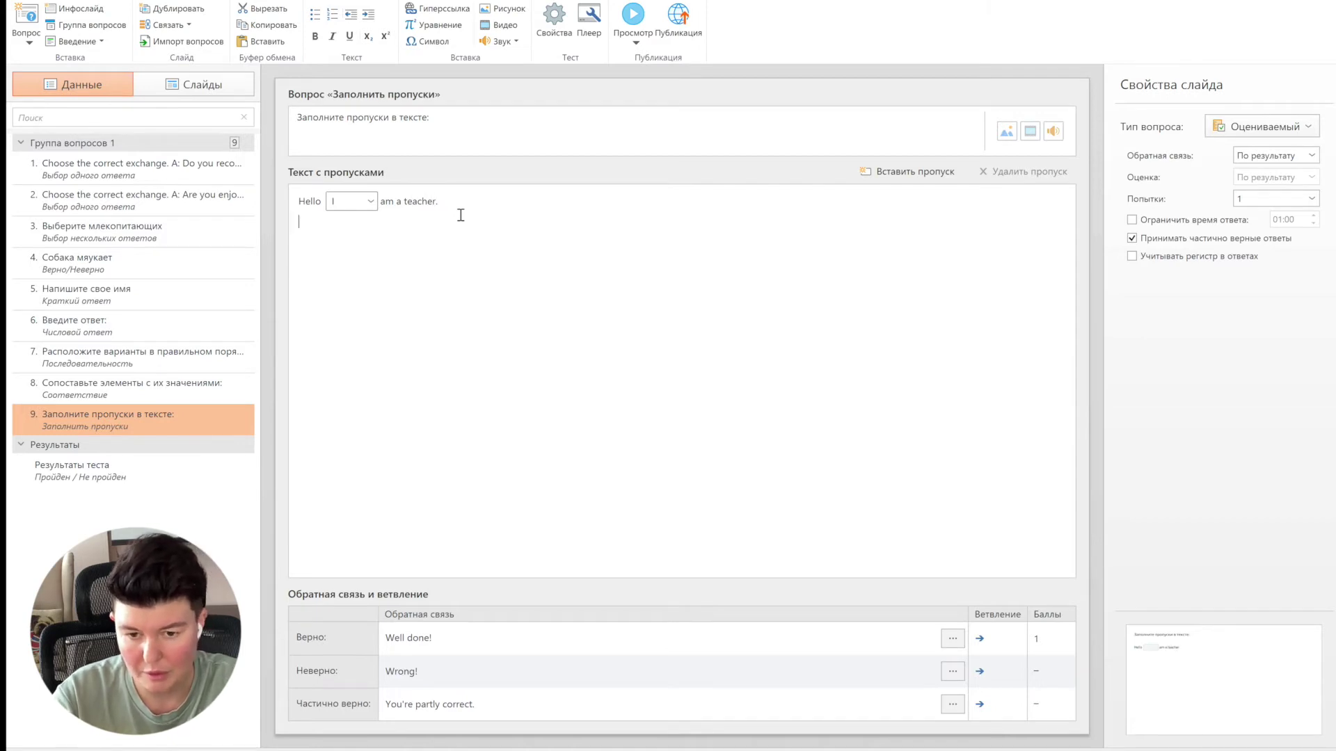
Add a second line reading "He is a teacher too." with "is" as an inserted blank.
click(908, 171)
key(Return)
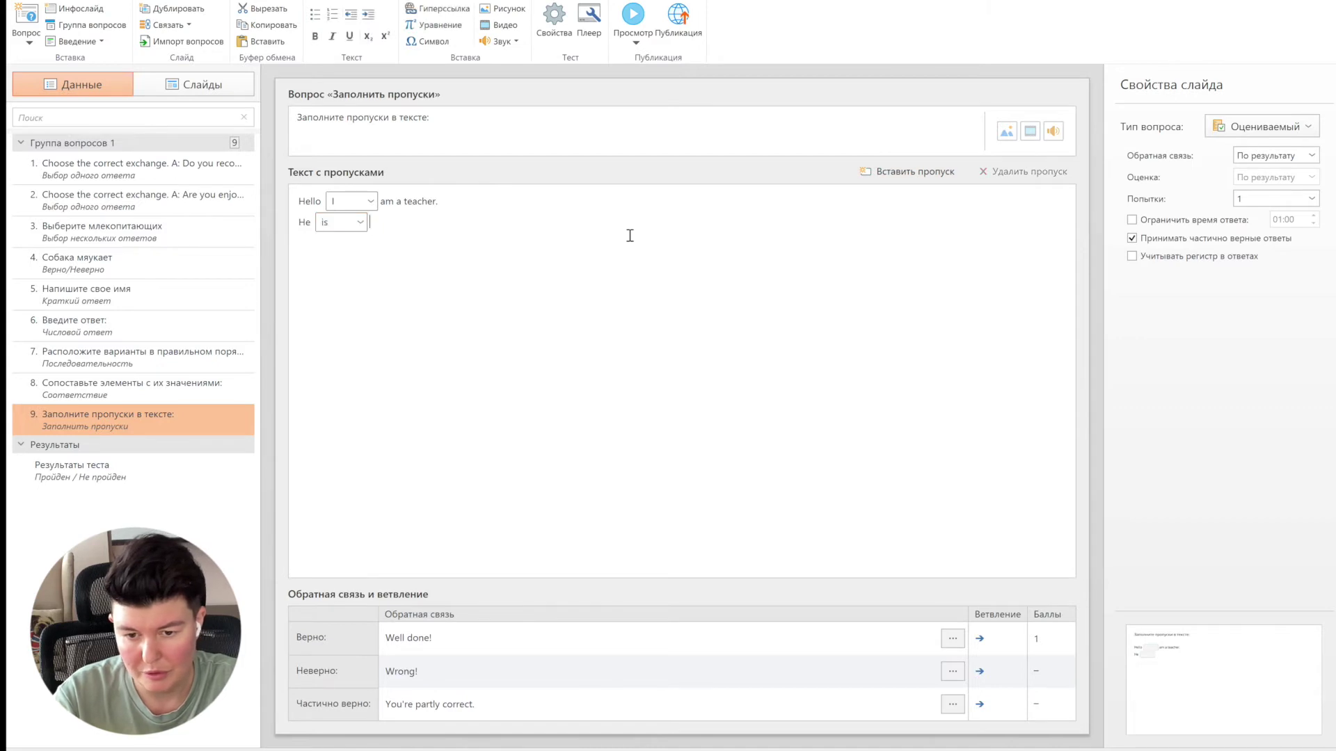
text(a teacher)
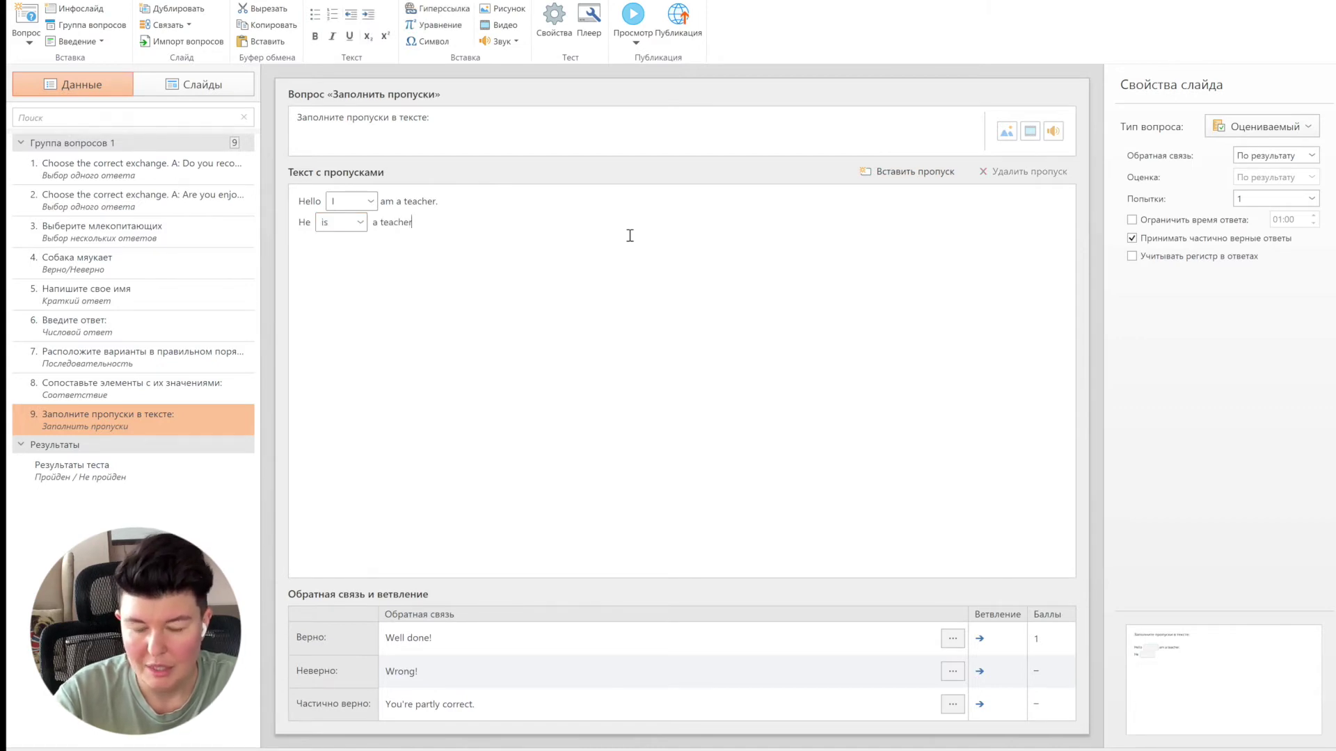
text( too.)
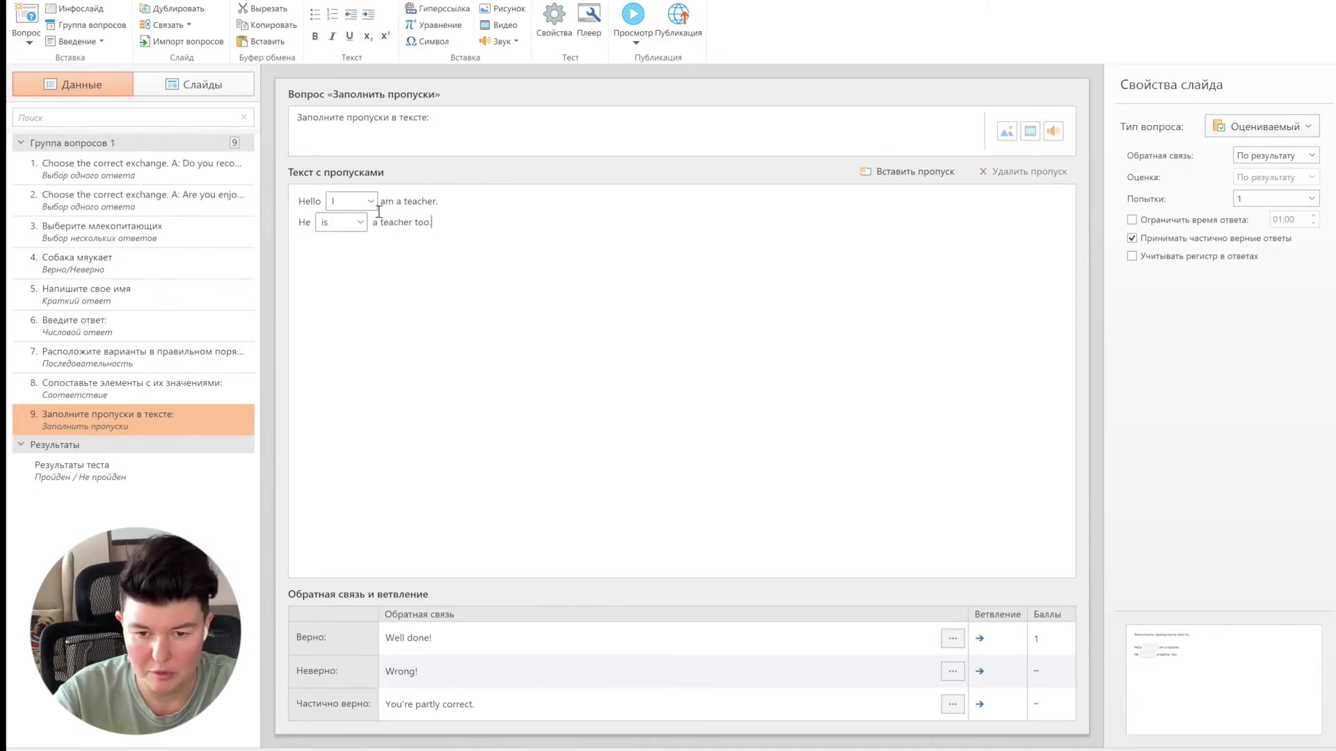
Examine the accepted-word list of the "I" blank and its option for adding another word, then close it.
click(358, 201)
click(372, 201)
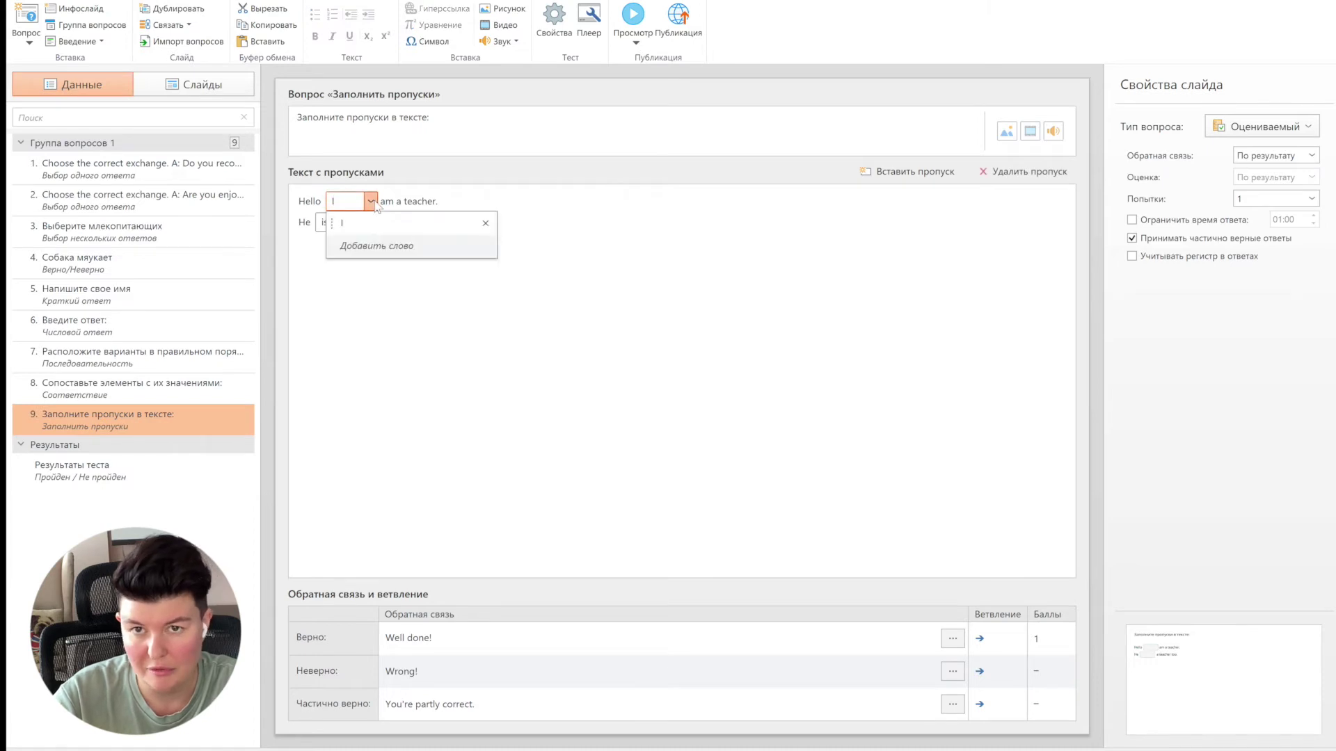
click(375, 242)
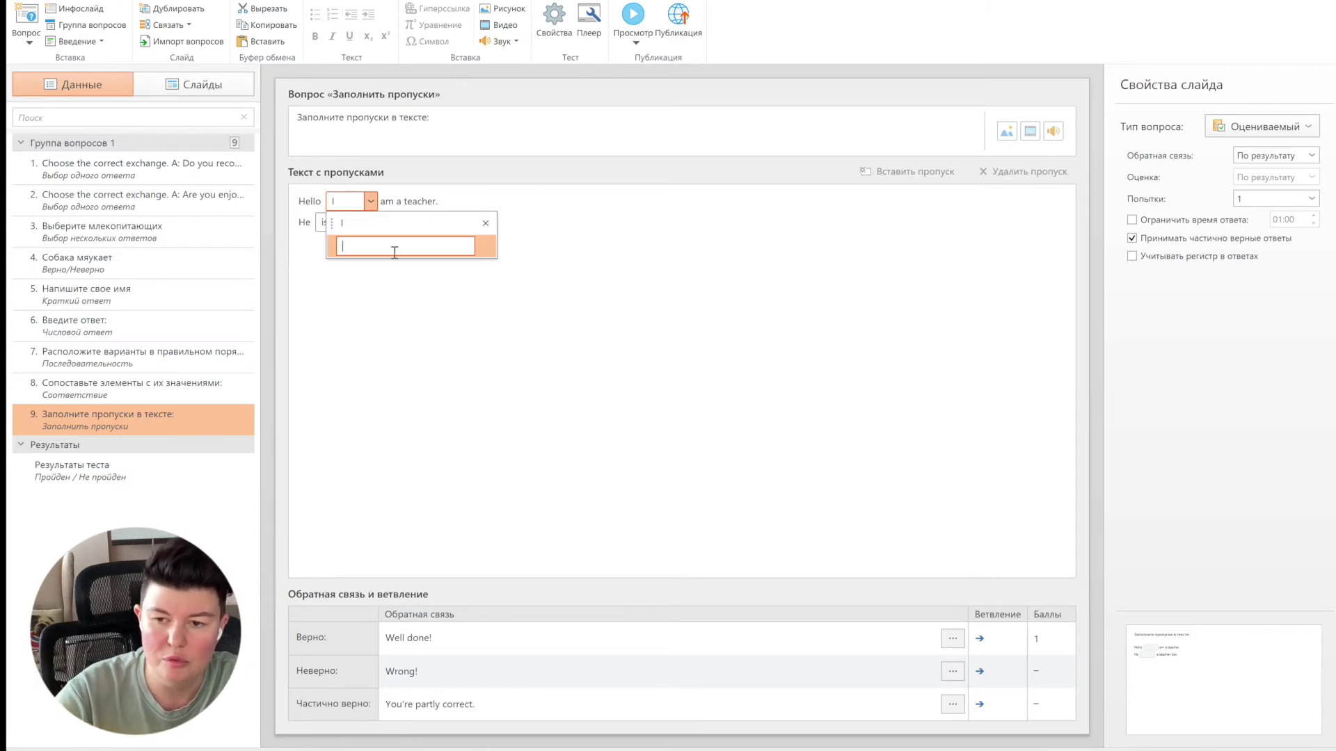
click(546, 342)
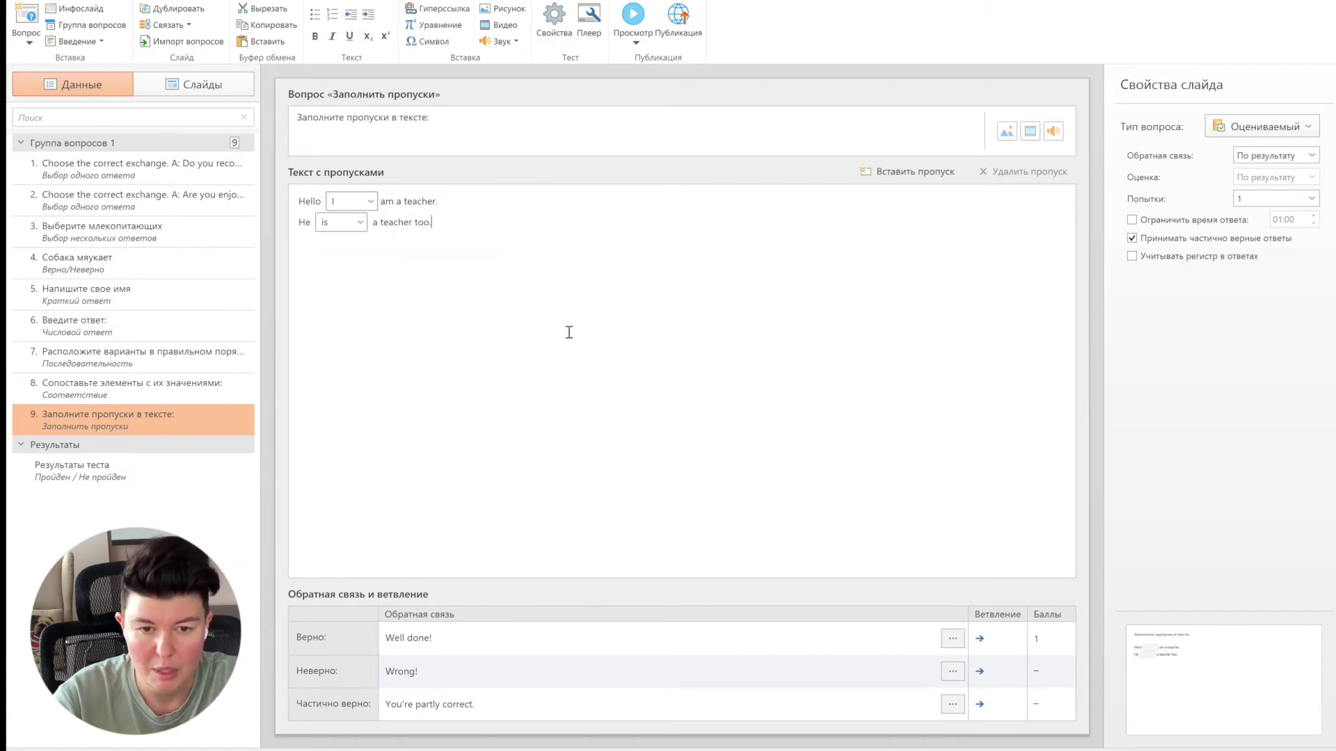
Add a select-from-lists question (Выбор из списков) and replace the text before the list with "Hello".
click(29, 38)
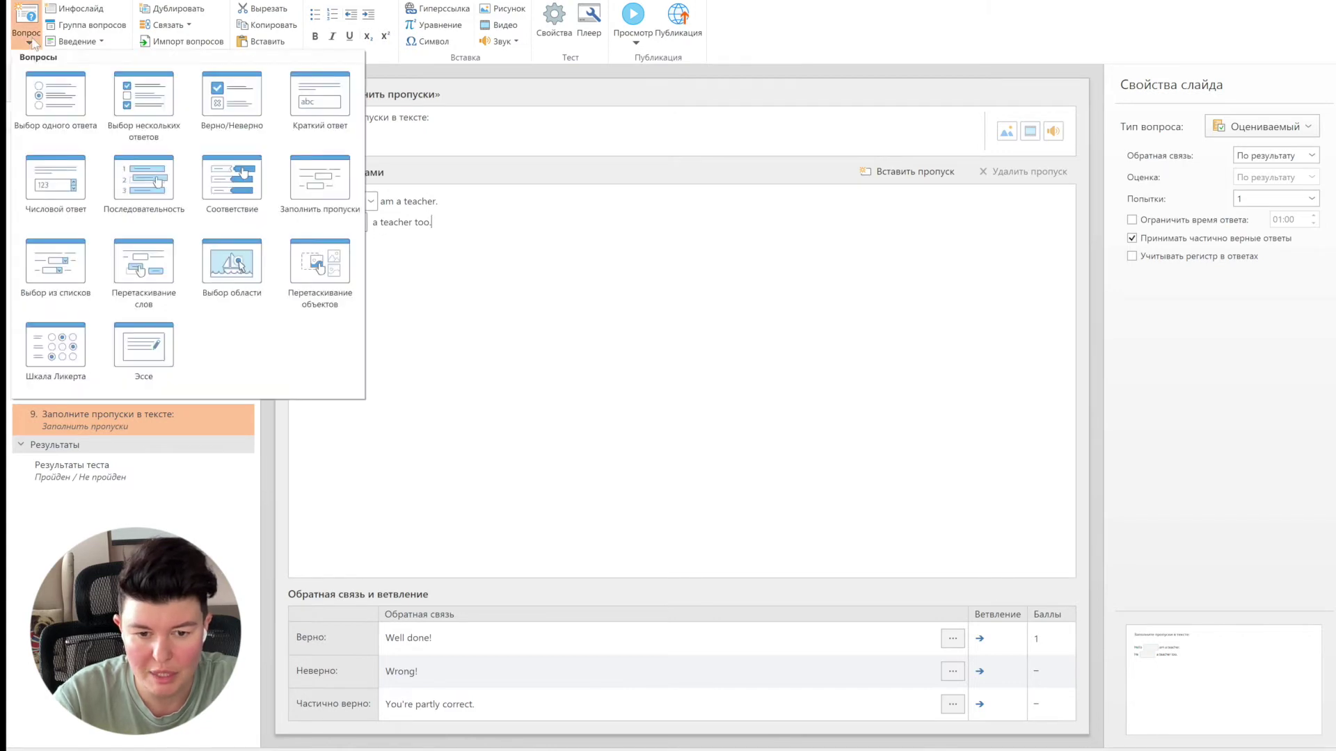
click(61, 268)
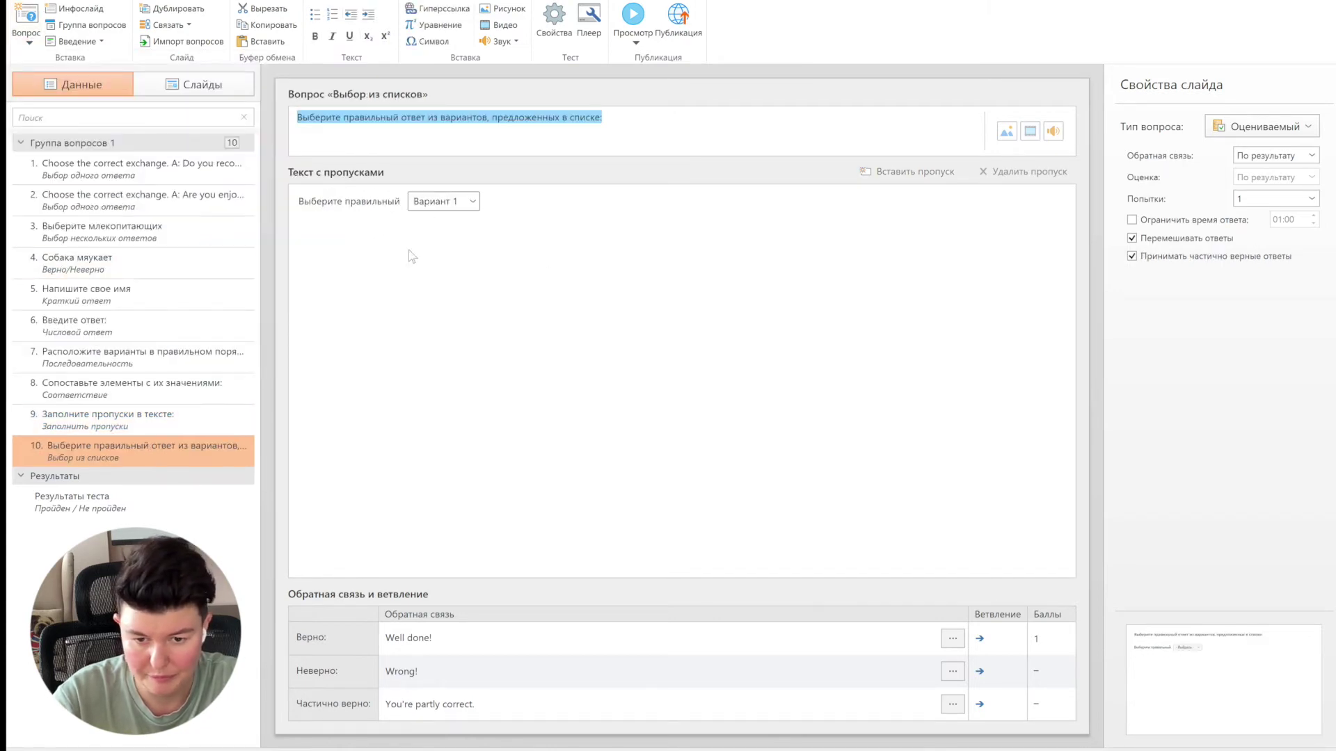
click(338, 204)
drag(299, 202, 399, 203)
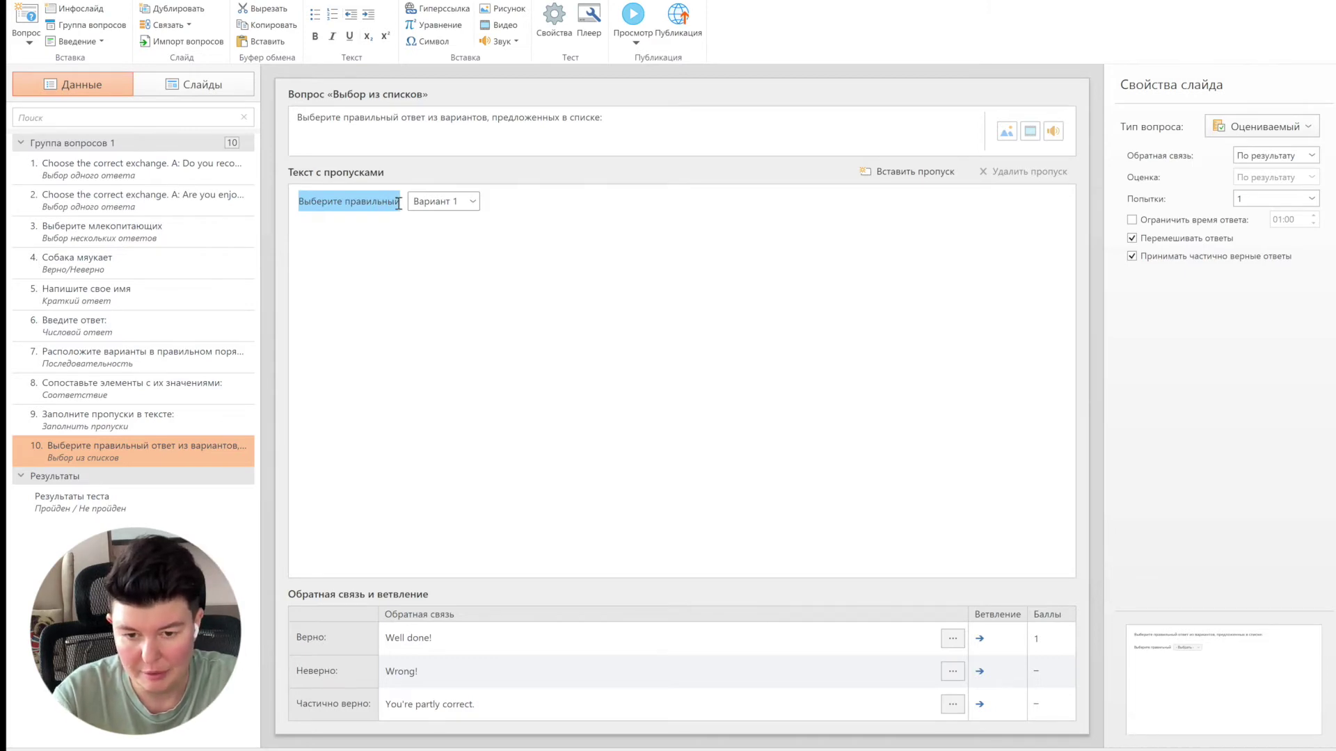
text(Hello)
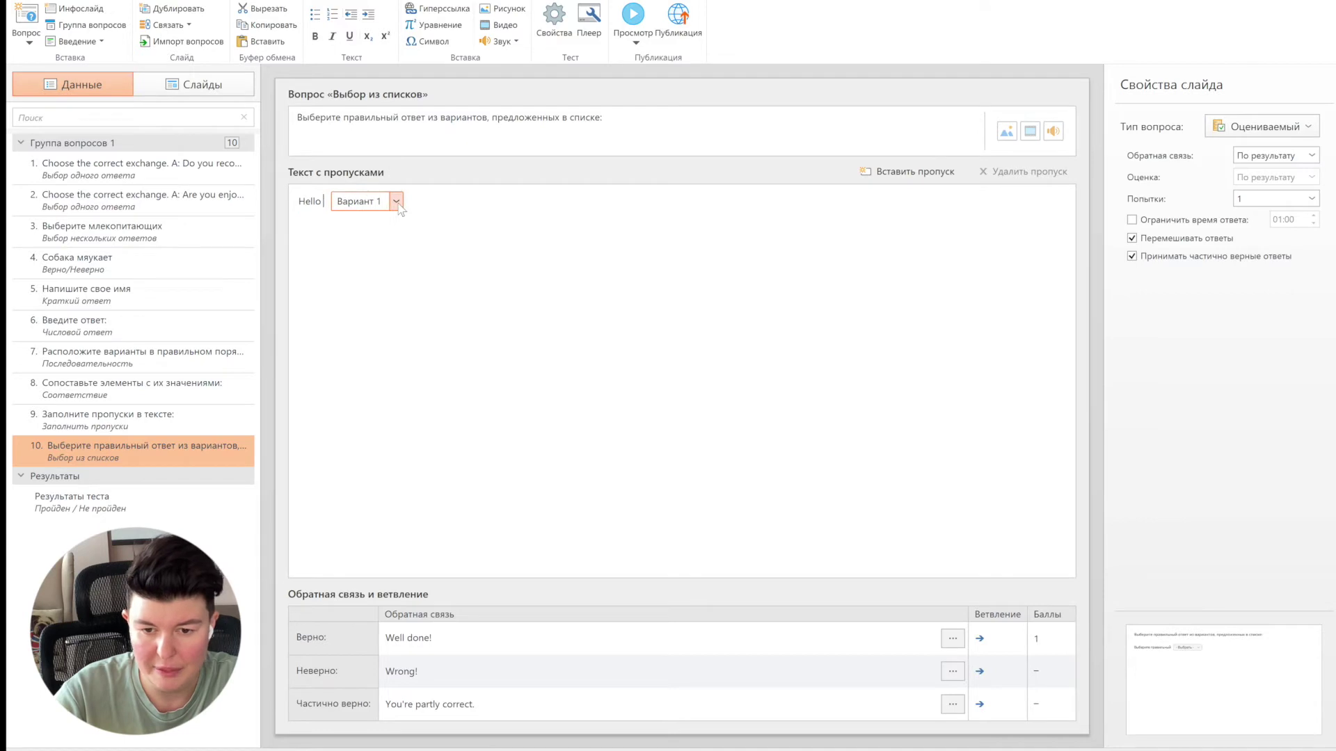
Fill the list with the options "I", "he" and "she", keeping "I" as the correct answer.
click(397, 203)
click(355, 224)
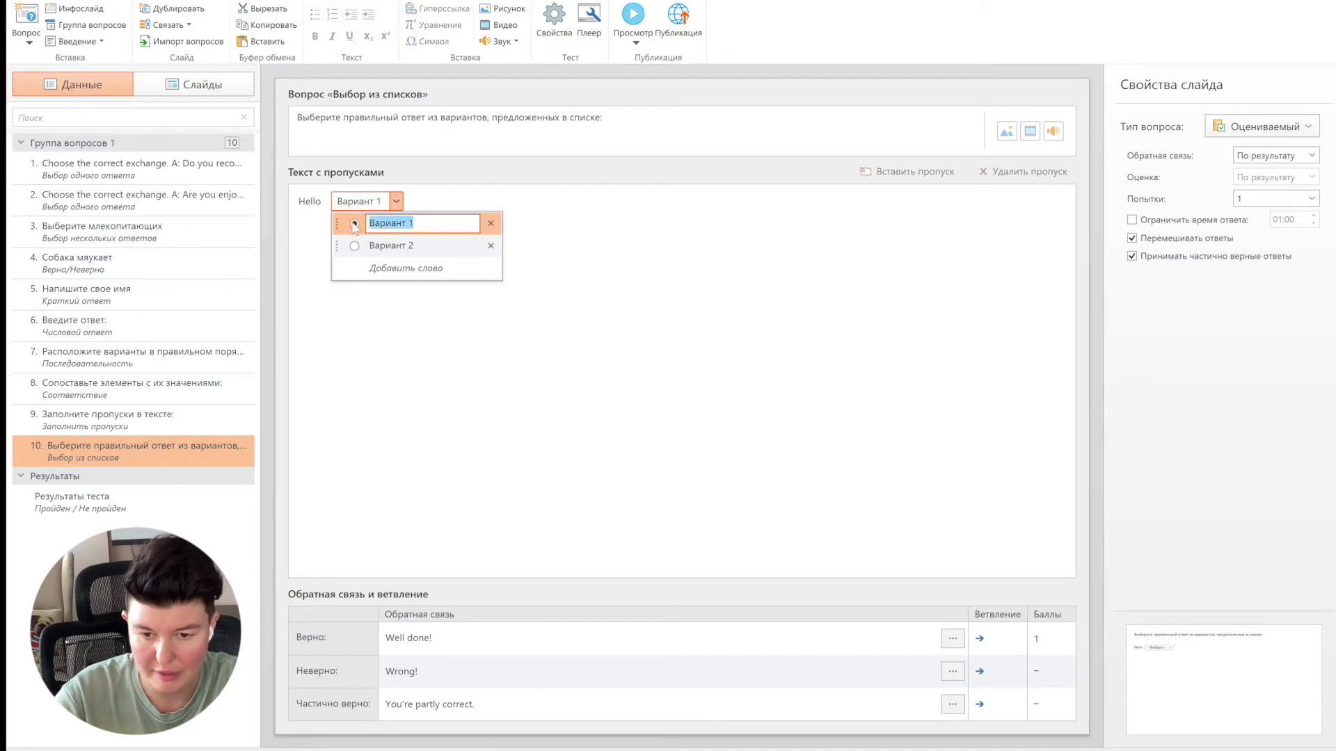
text(I)
click(341, 247)
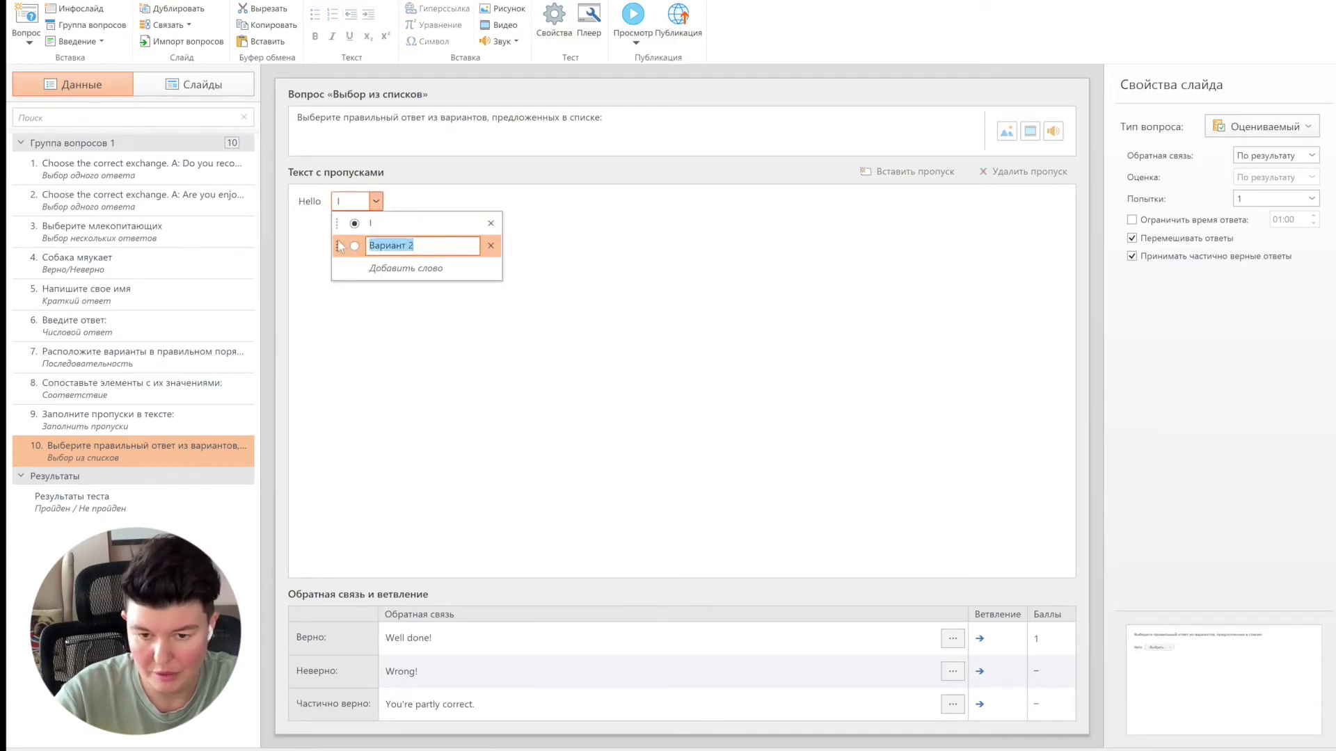
text(He)
key(Return)
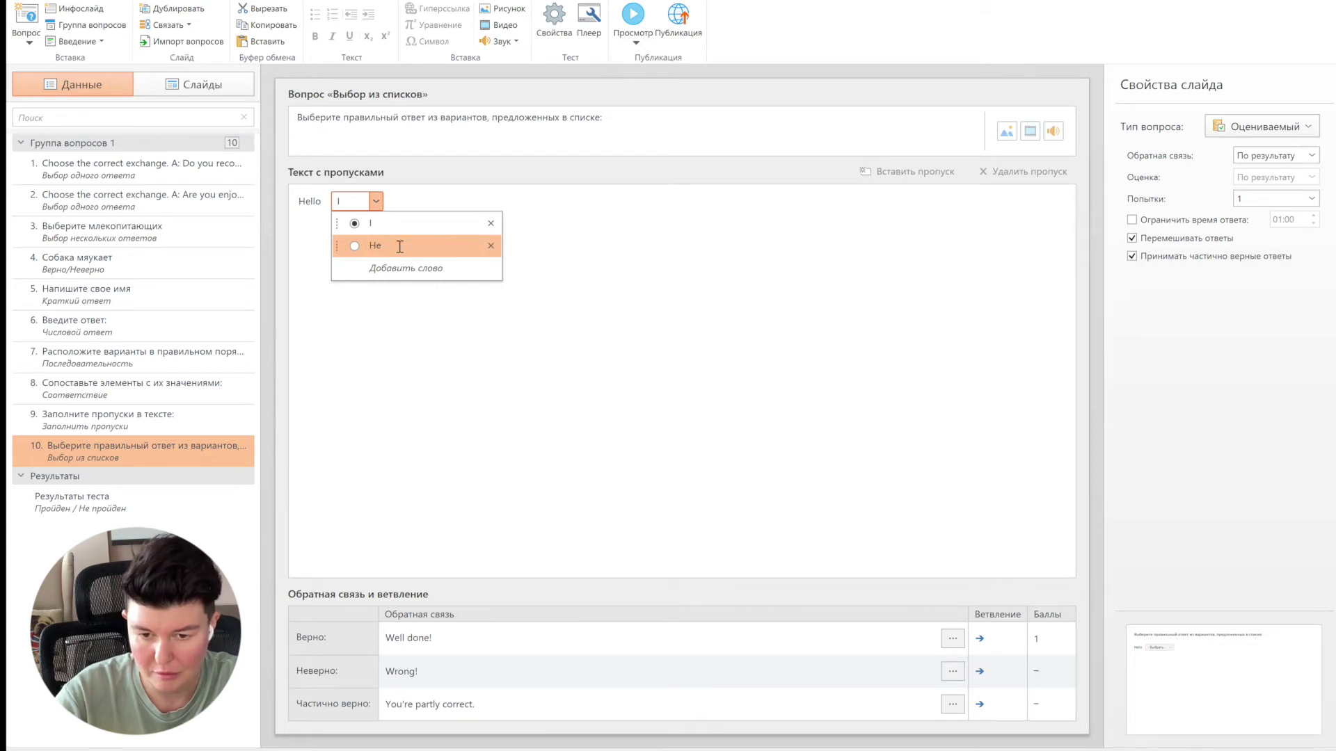
click(400, 246)
text(he)
click(402, 269)
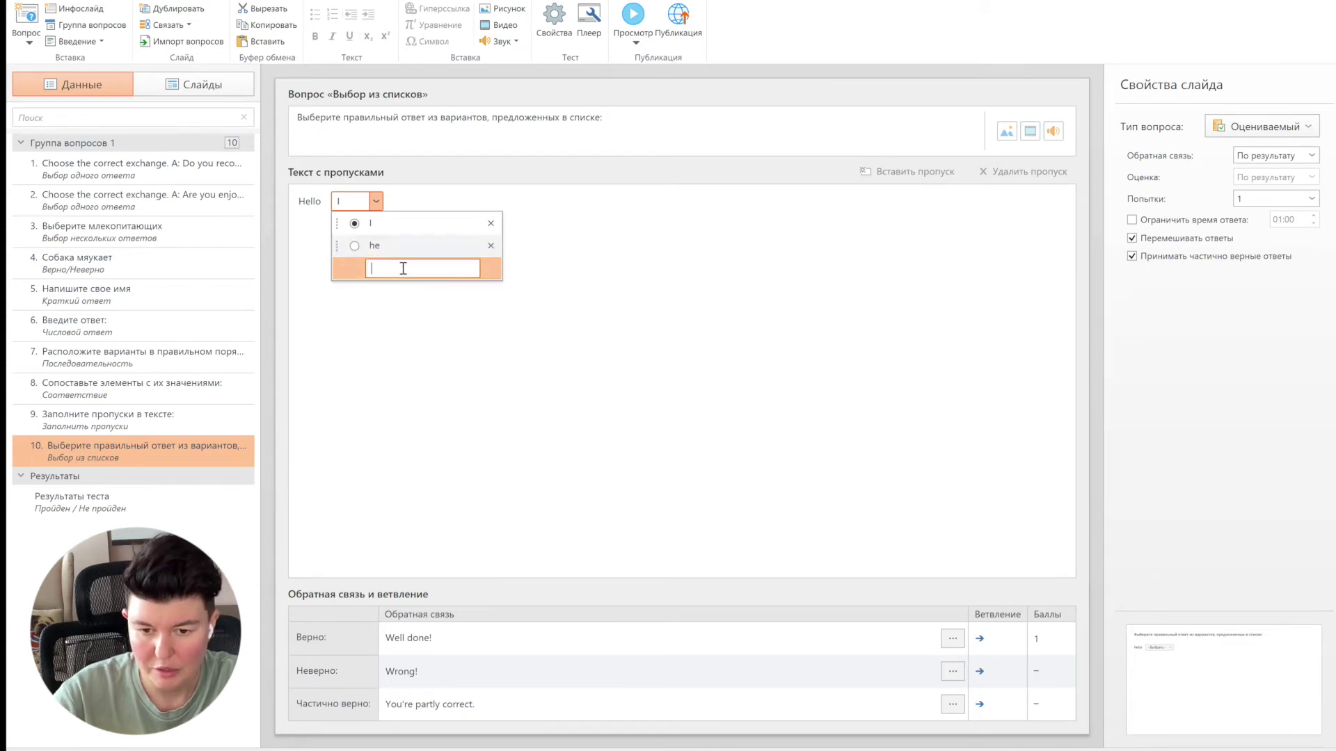
text(she)
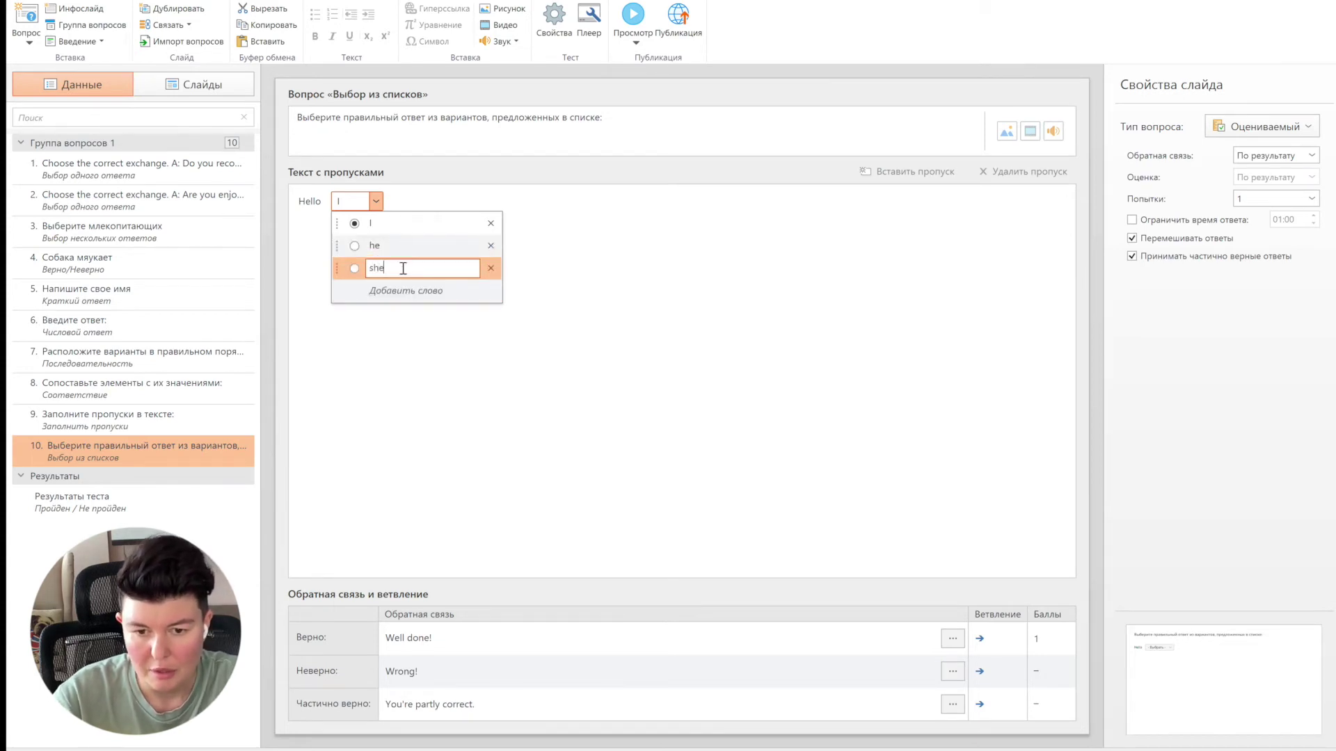
Complete the sentence after the list with "am a teacher." and start a new line below it.
click(412, 198)
text(an a)
key(BackSpace)
key(BackSpace)
key(BackSpace)
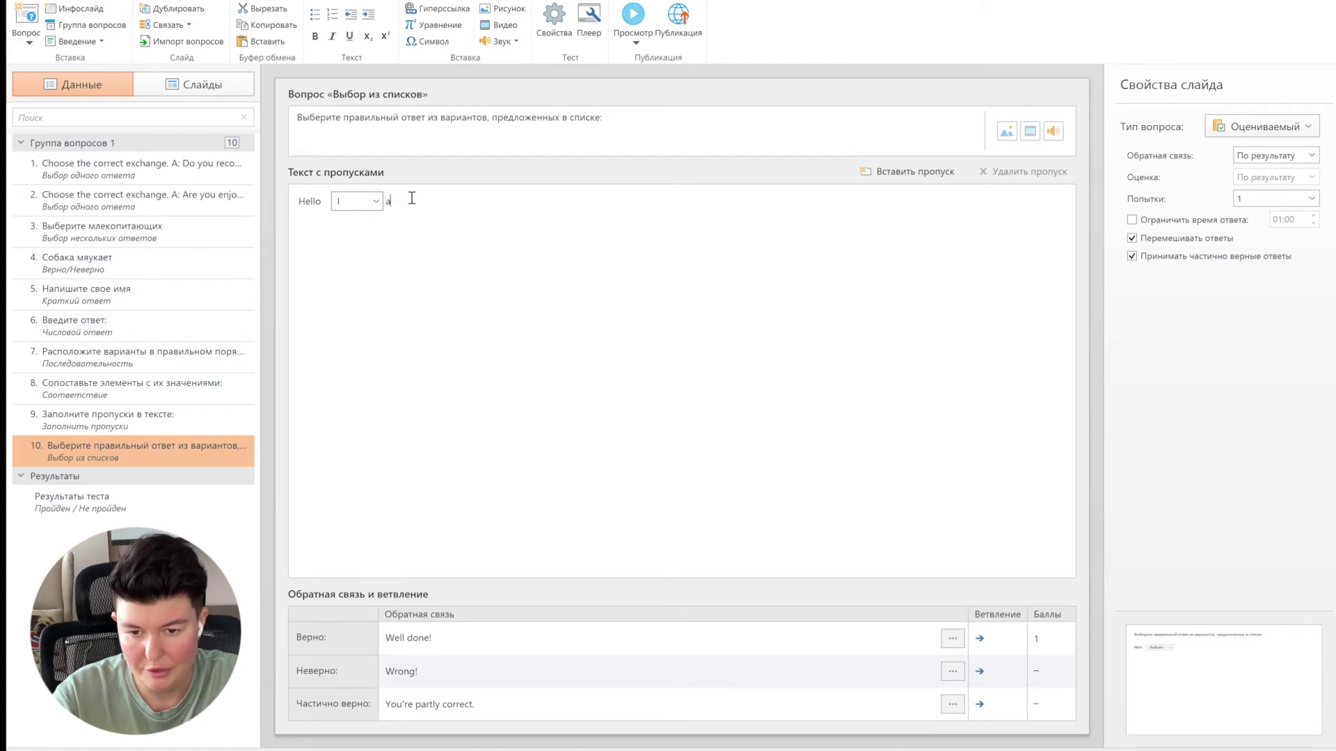
text(m a teacher.)
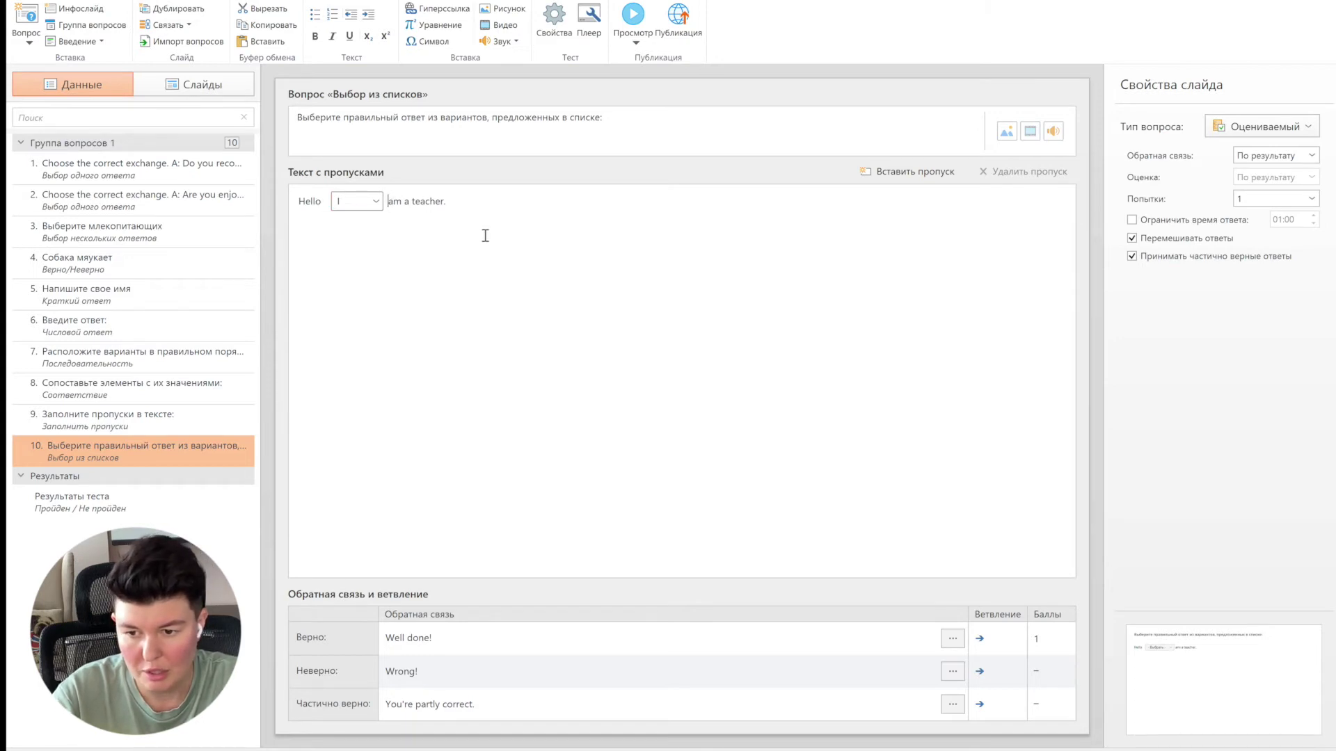
click(534, 210)
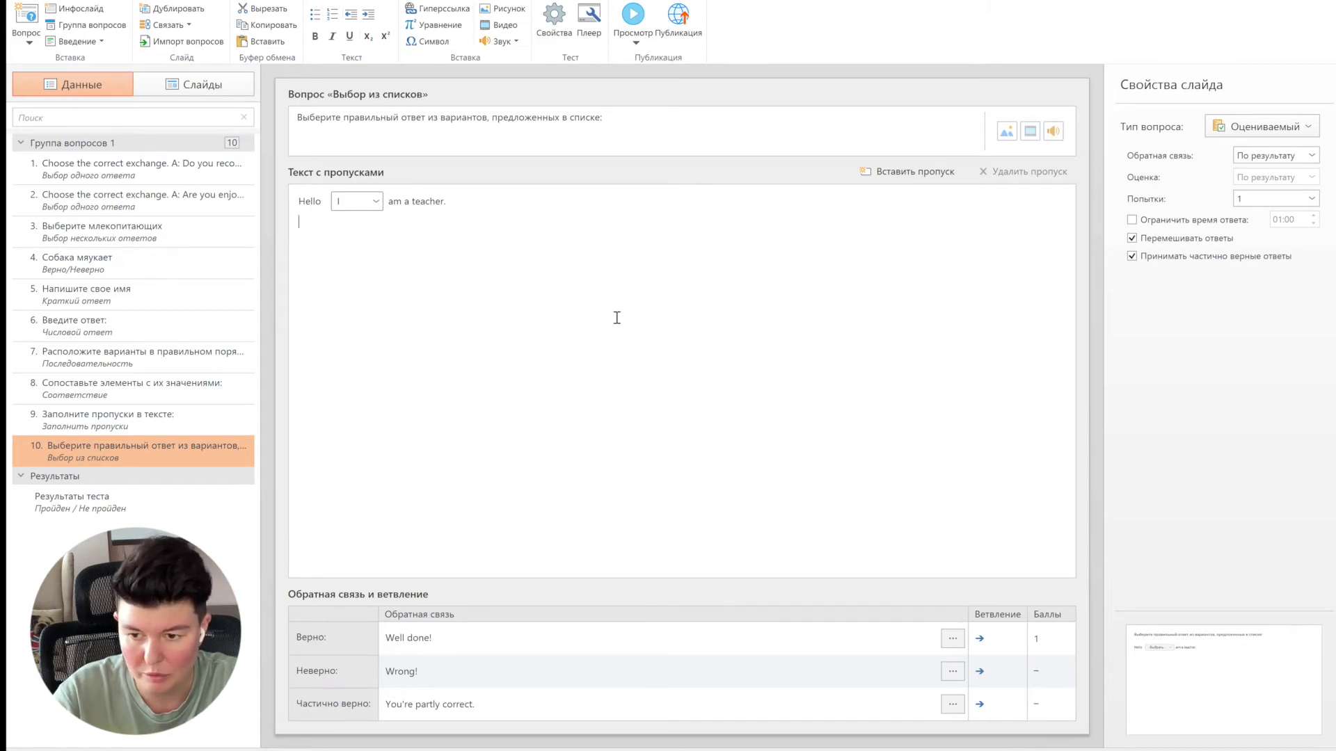
Insert three empty list blanks on the line below "Hello I am a teacher." and look into the answer lists.
click(898, 179)
click(901, 174)
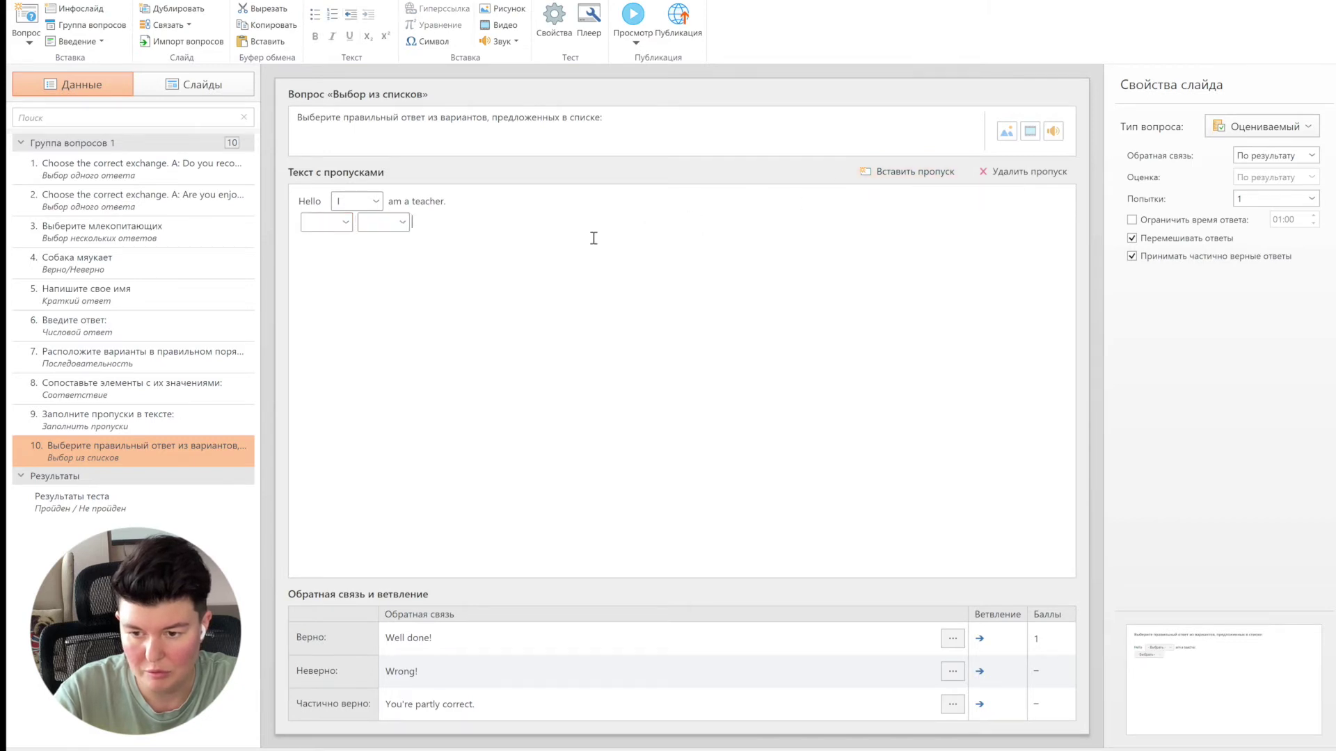
click(891, 180)
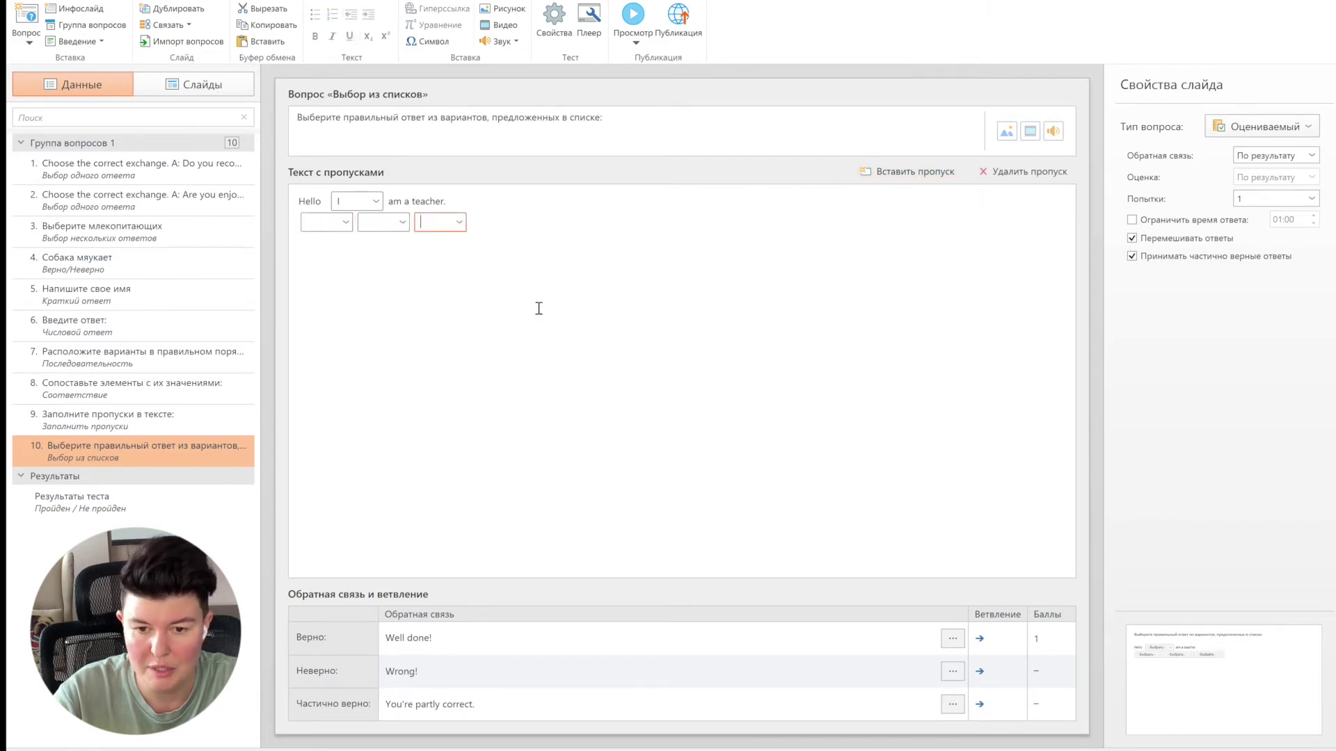
click(345, 222)
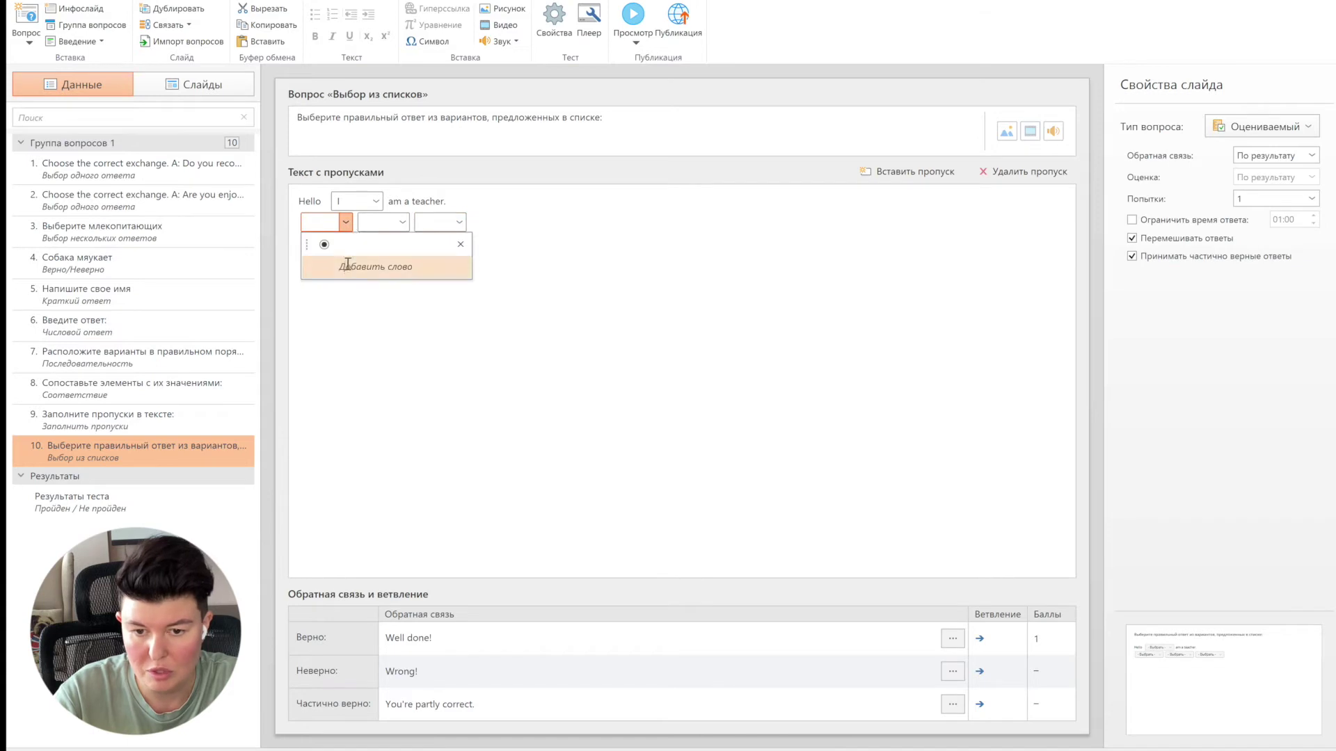
click(694, 342)
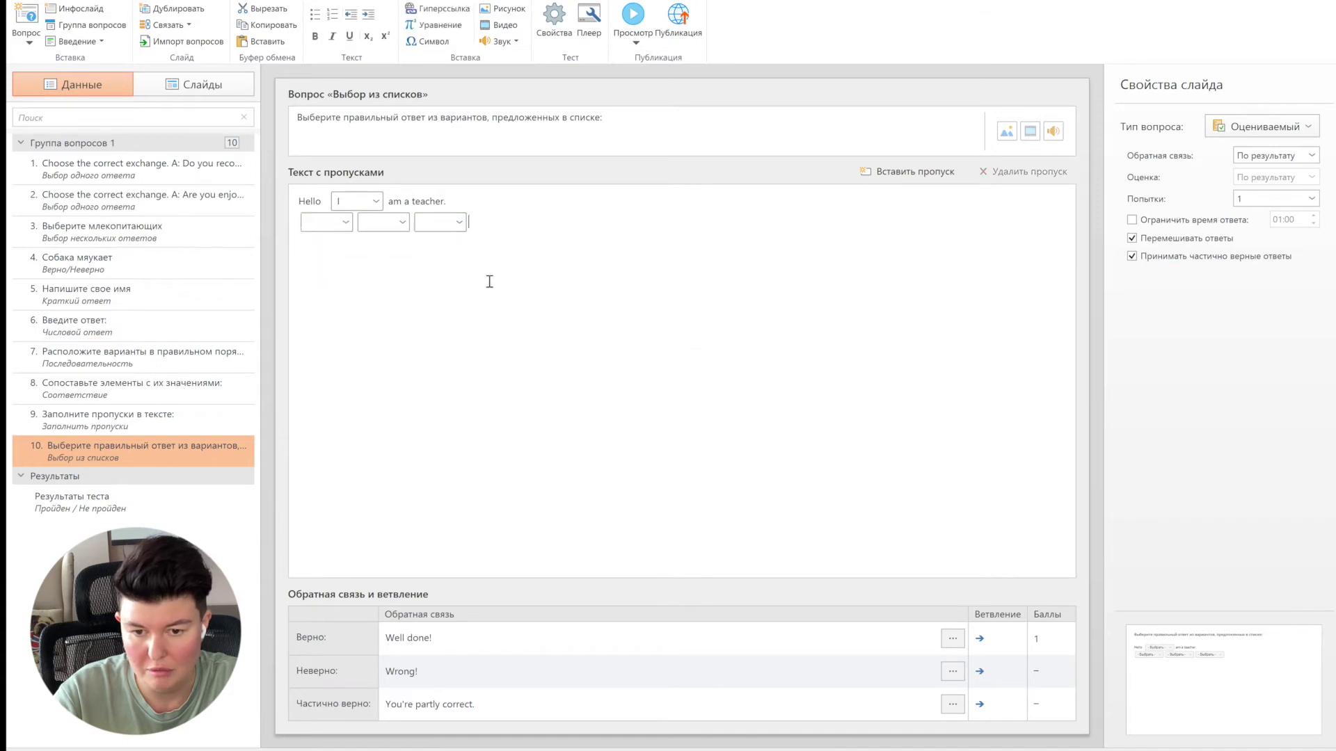
click(376, 201)
click(613, 323)
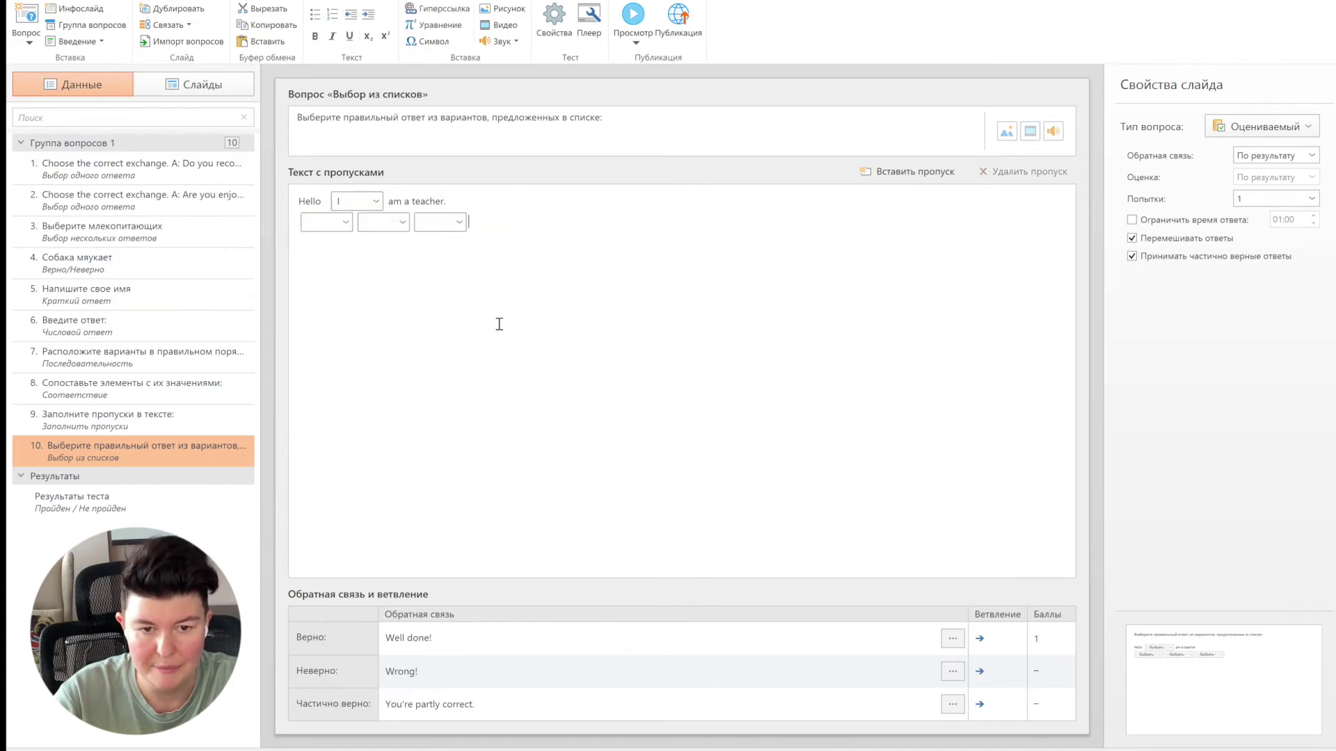
Add a drag-the-words question (Перетаскивание слов) and replace the text before the first blank with "I".
click(28, 34)
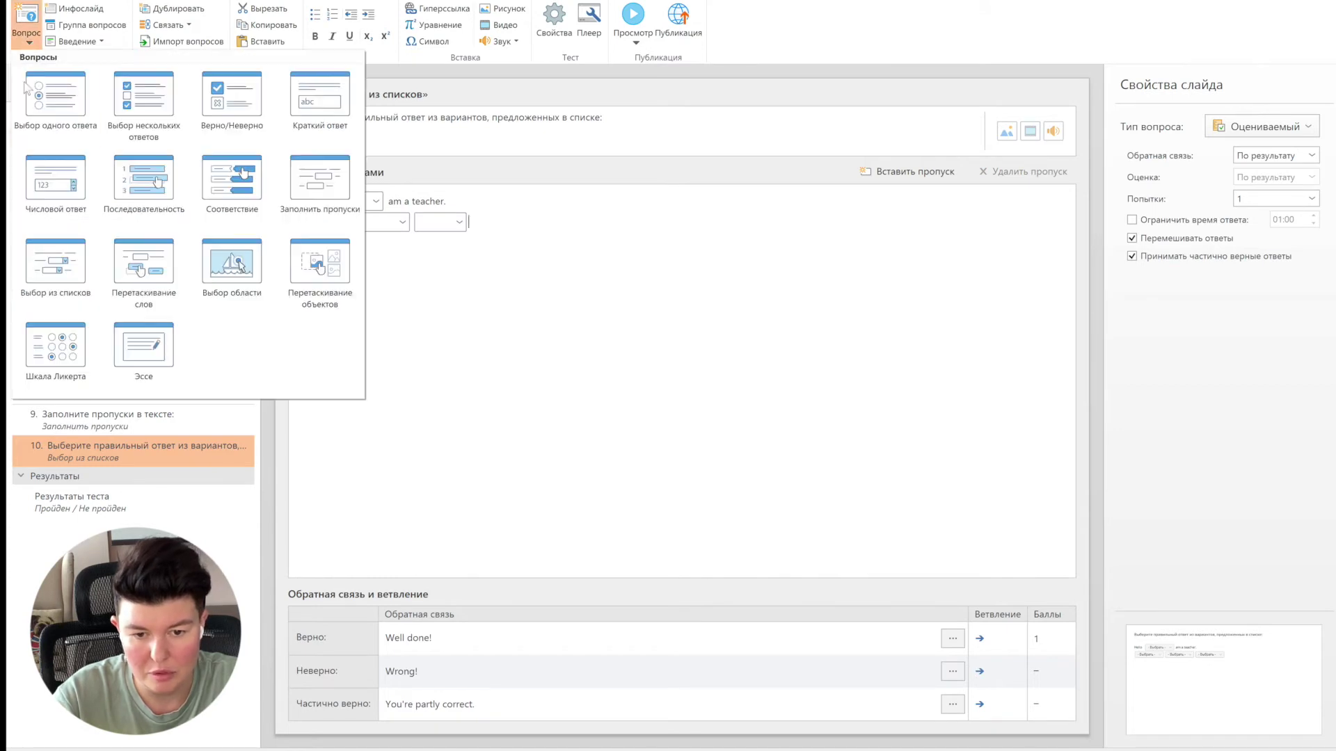
click(144, 265)
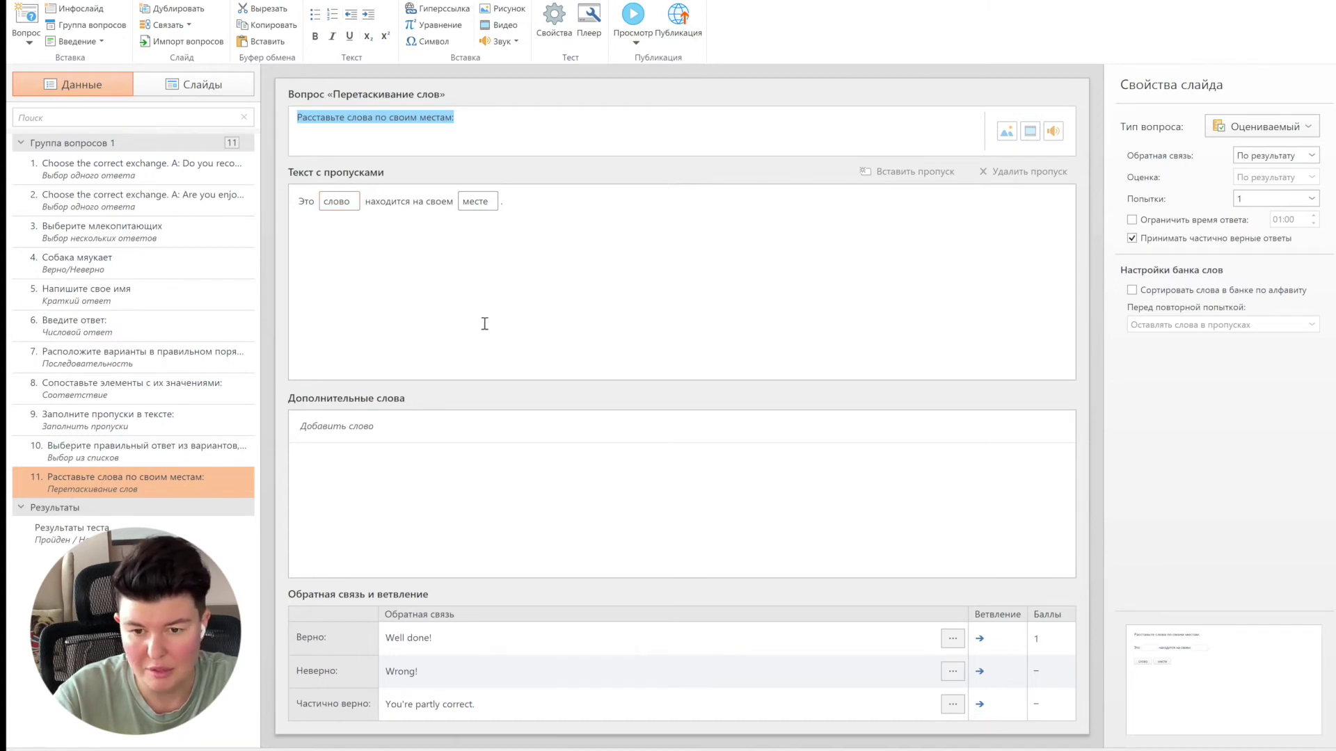
click(311, 203)
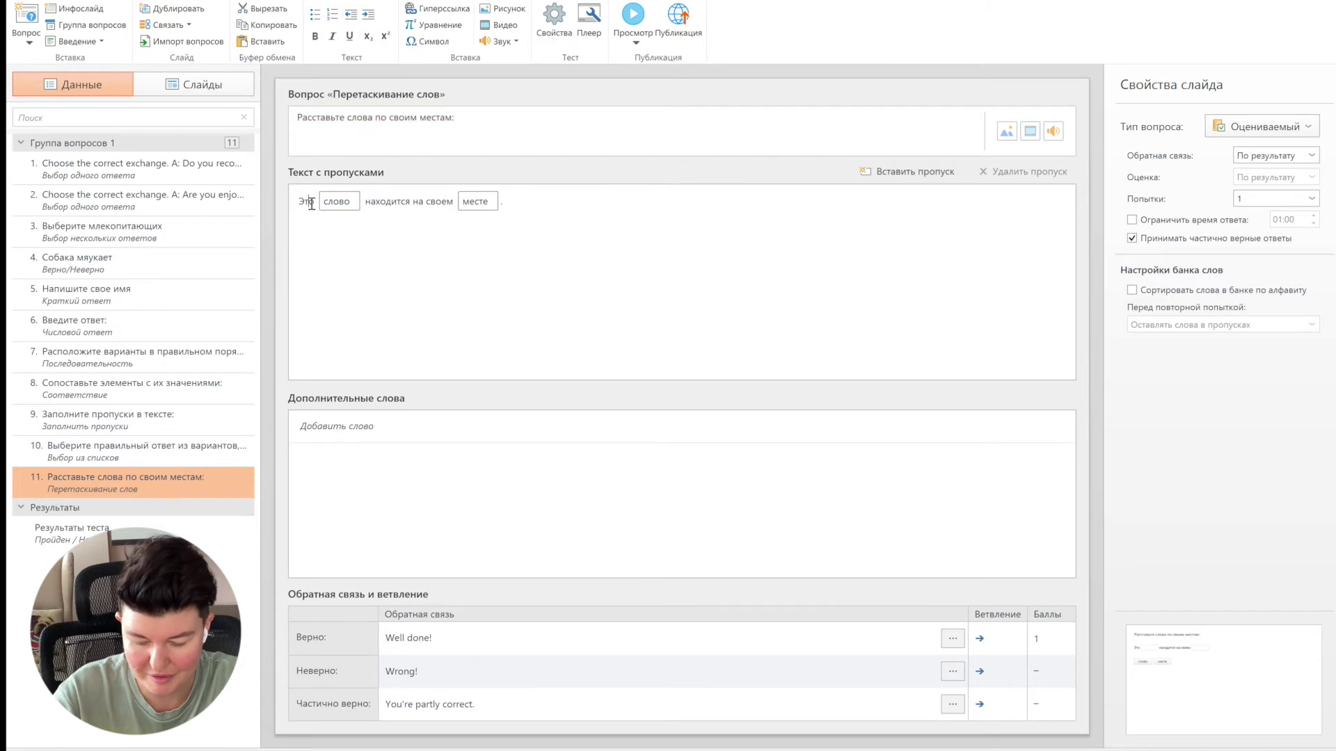
double_click(311, 203)
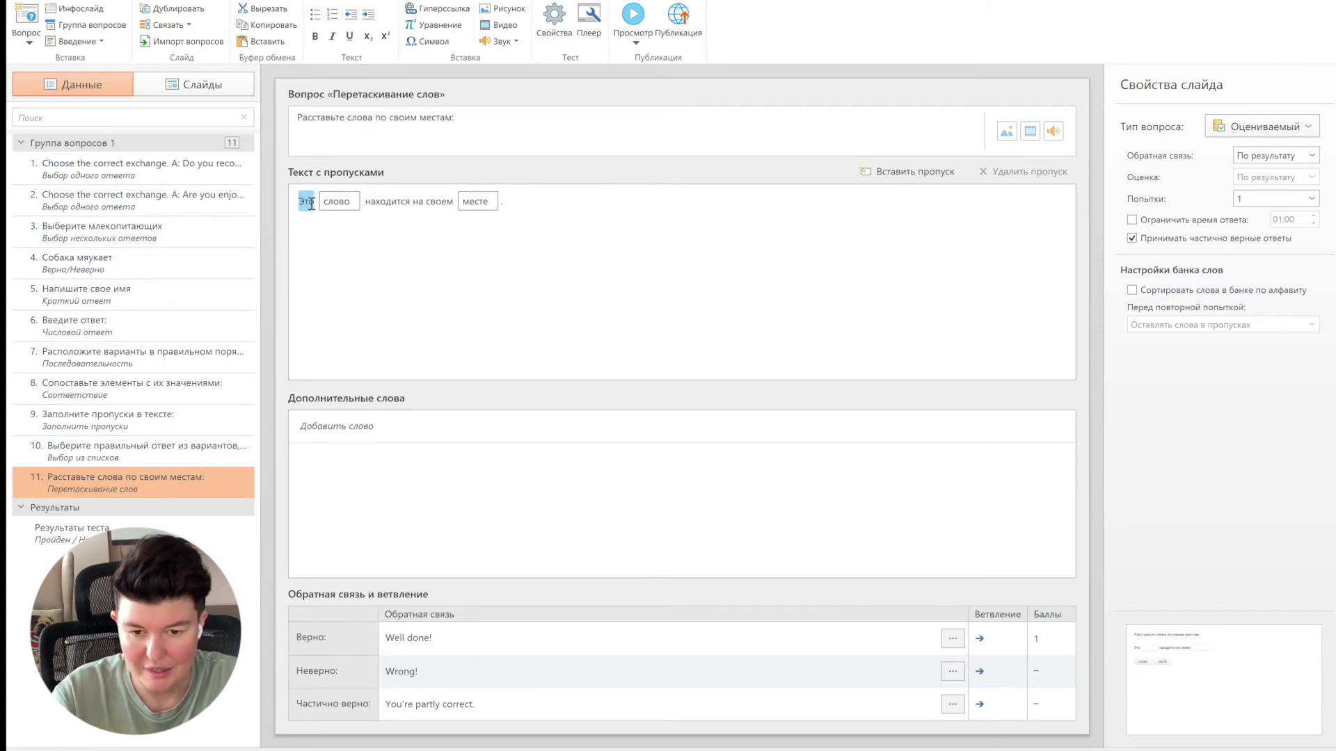
text(I)
Set the first blank's word to "am" and replace the text between the two blanks with "a".
click(311, 203)
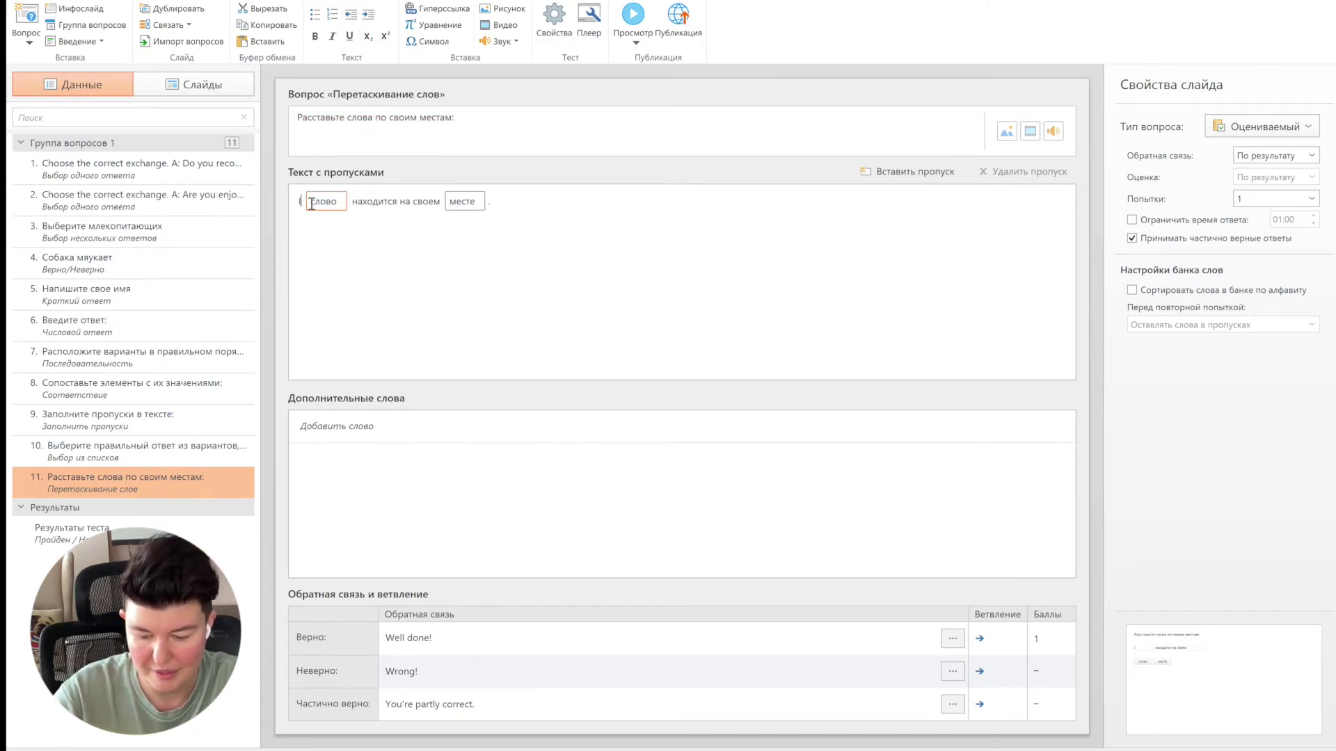
text(Эт)
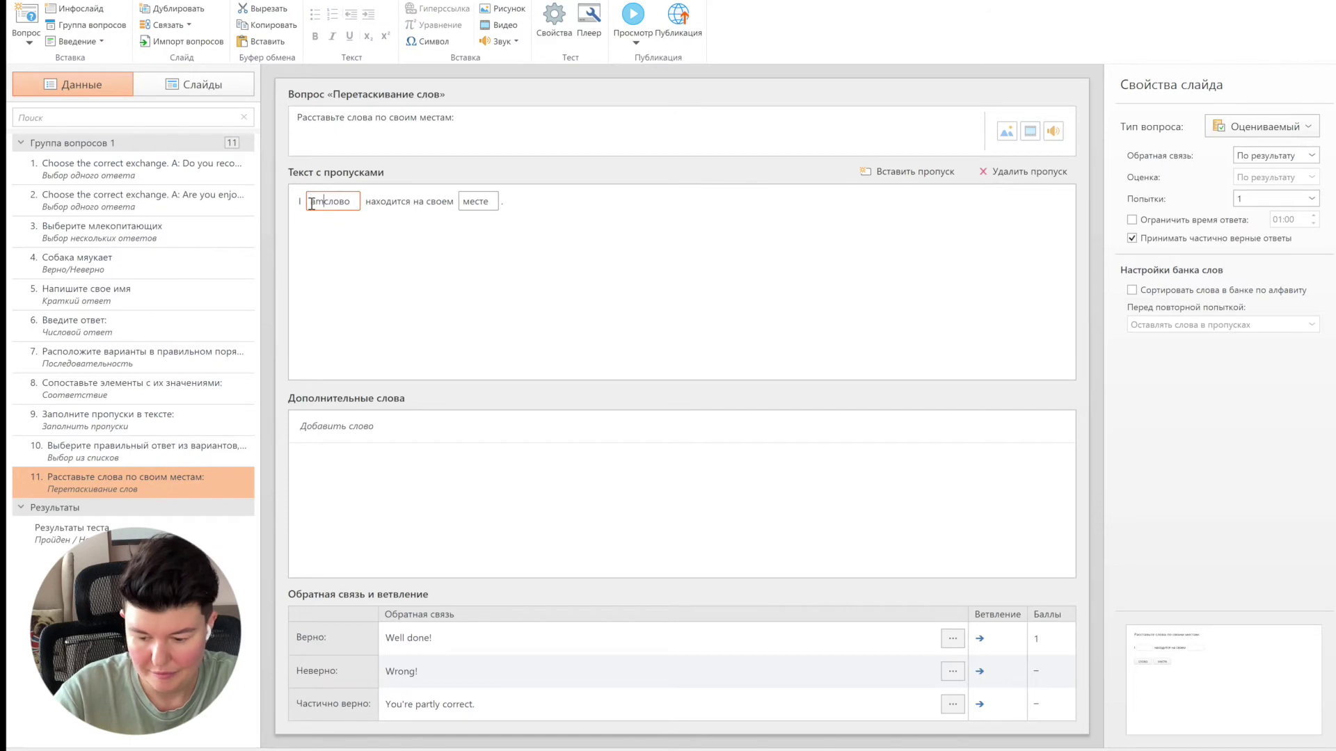
double_click(356, 206)
key(BackSpace)
text(a)
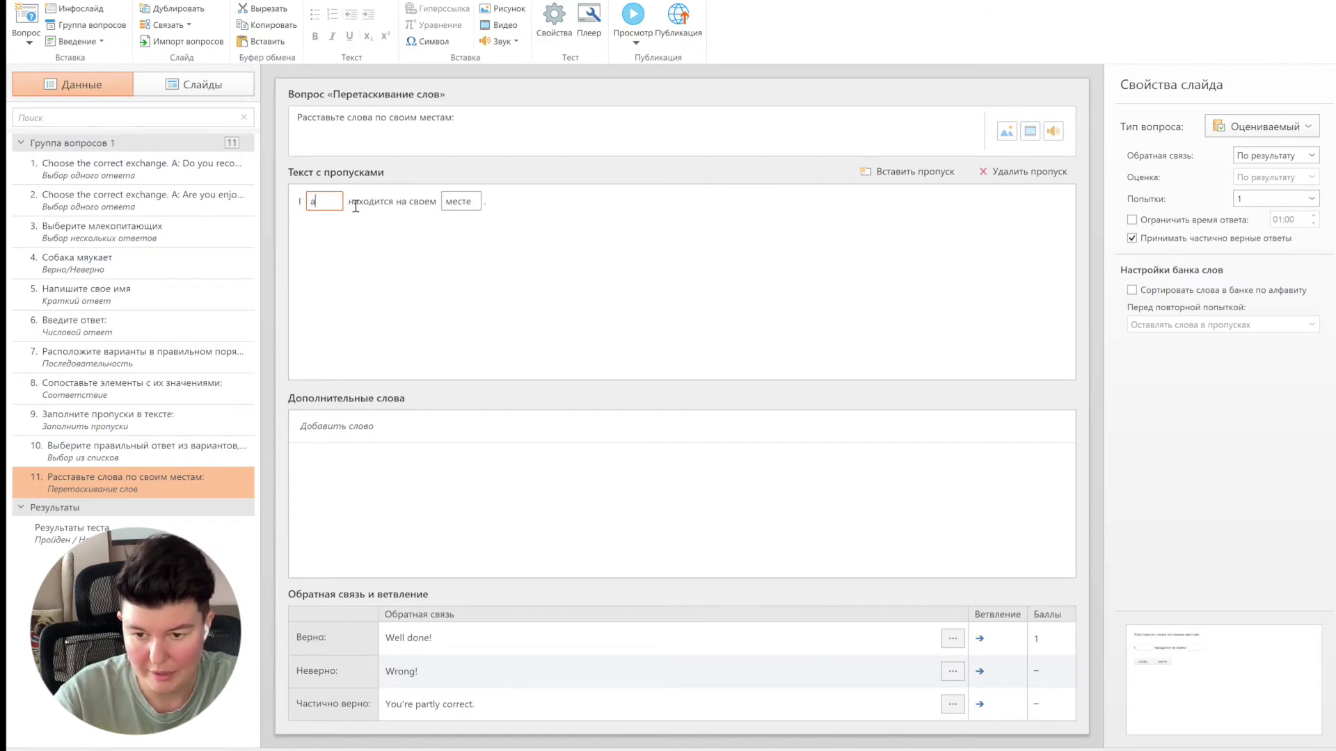
text(m)
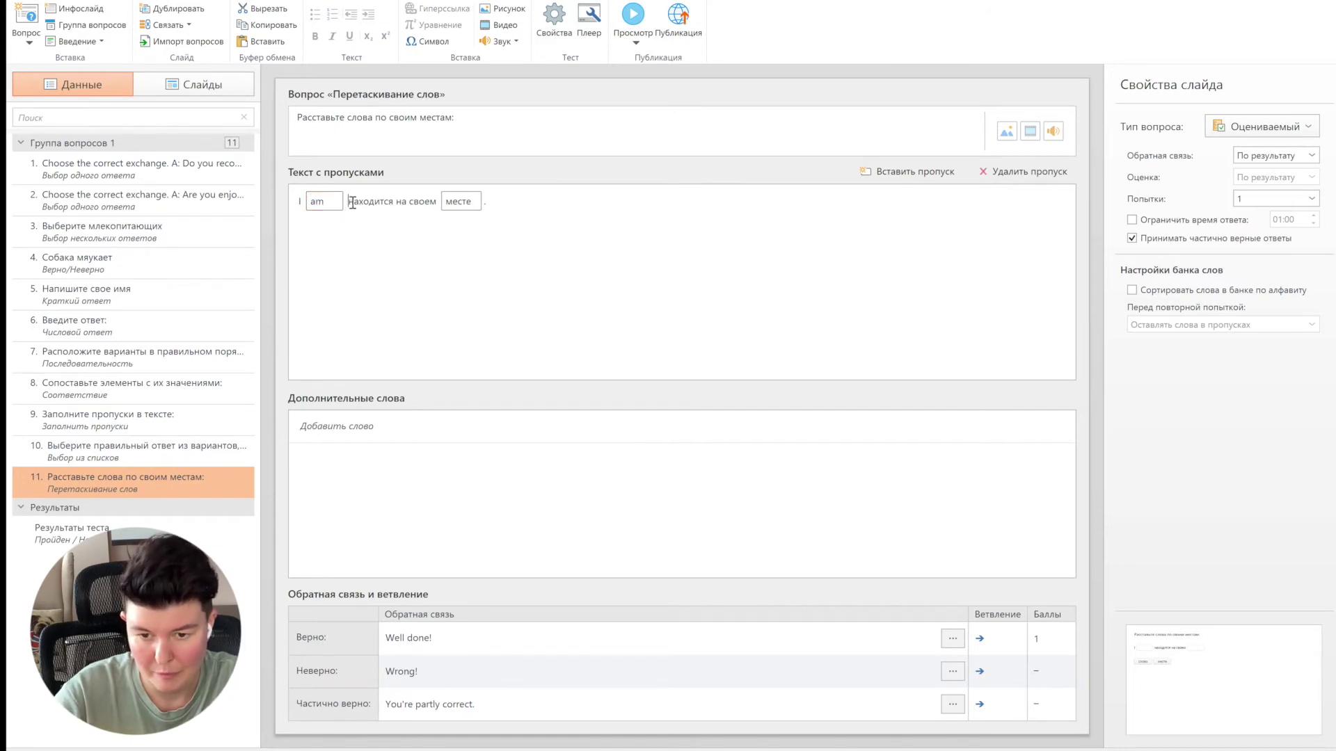
drag(347, 201, 434, 202)
text(am a)
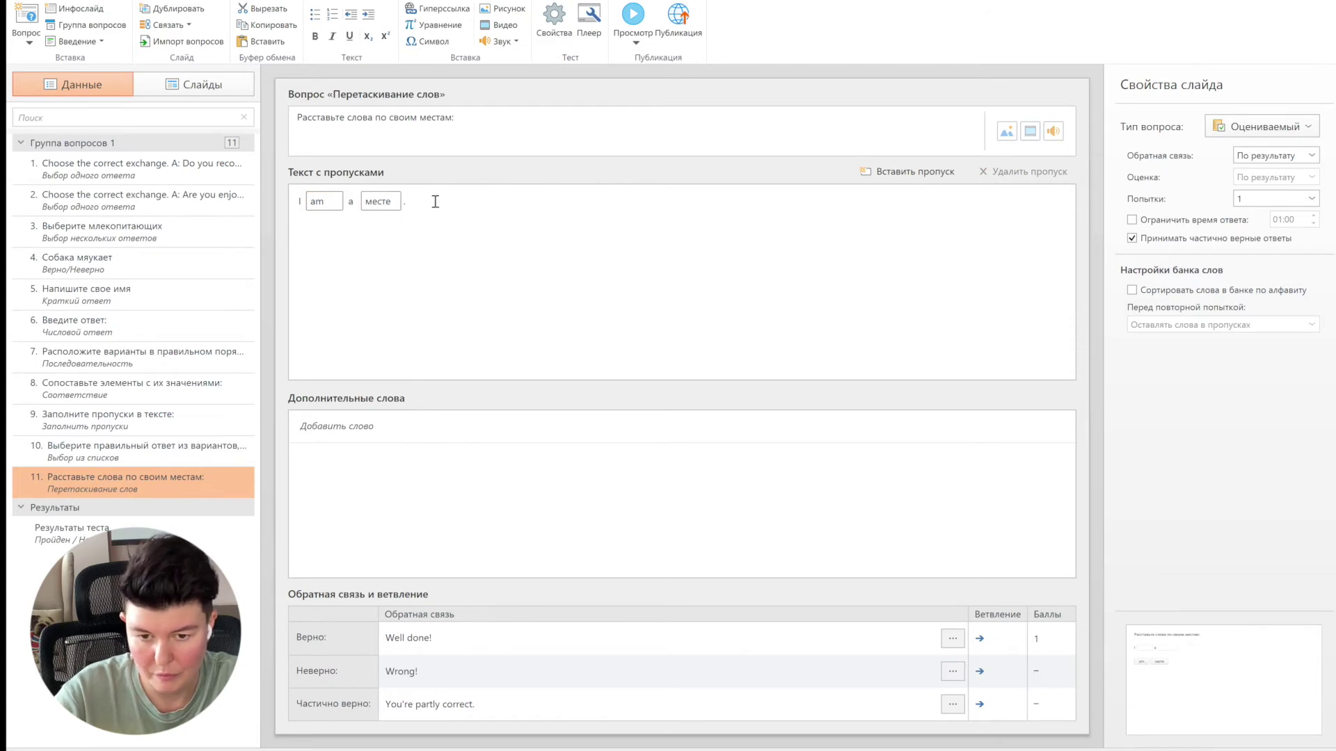
Set the second blank's word to "teacher" and begin a second sentence with "I" after the full stop.
click(364, 201)
drag(389, 201, 363, 201)
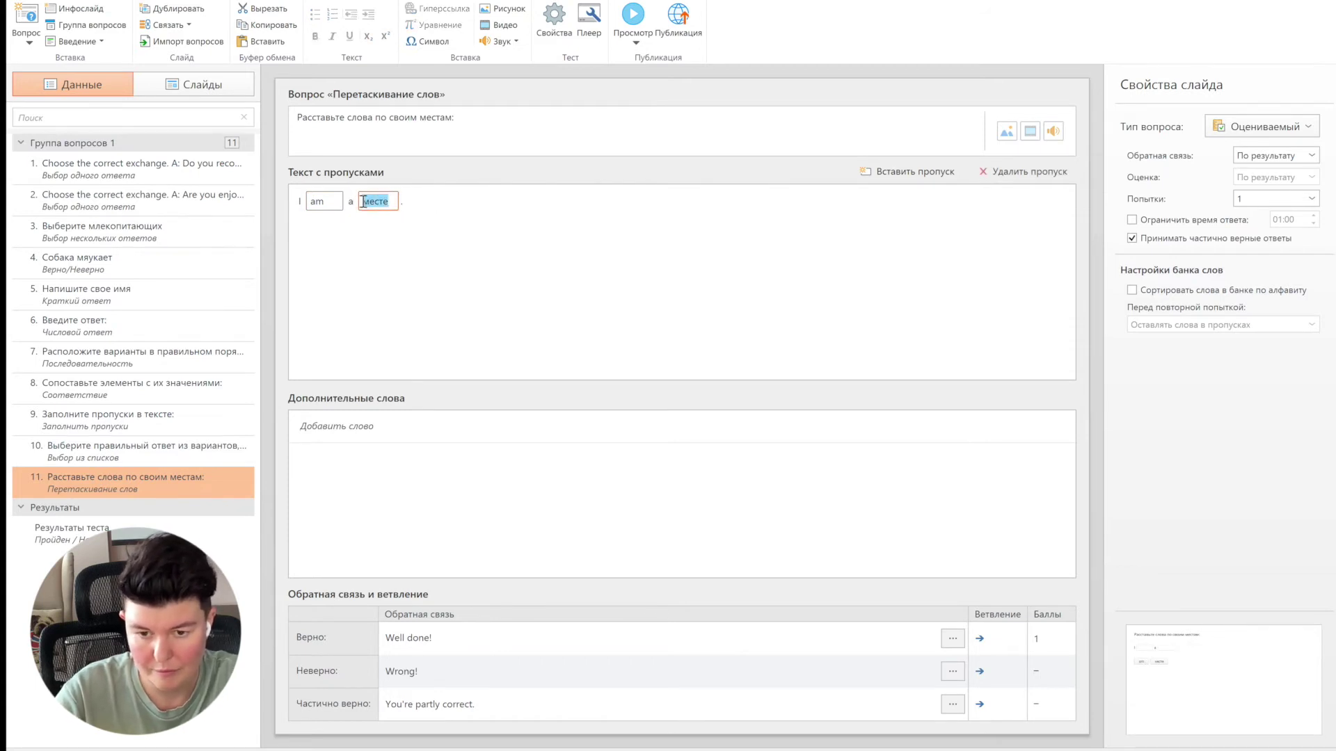
key(BackSpace)
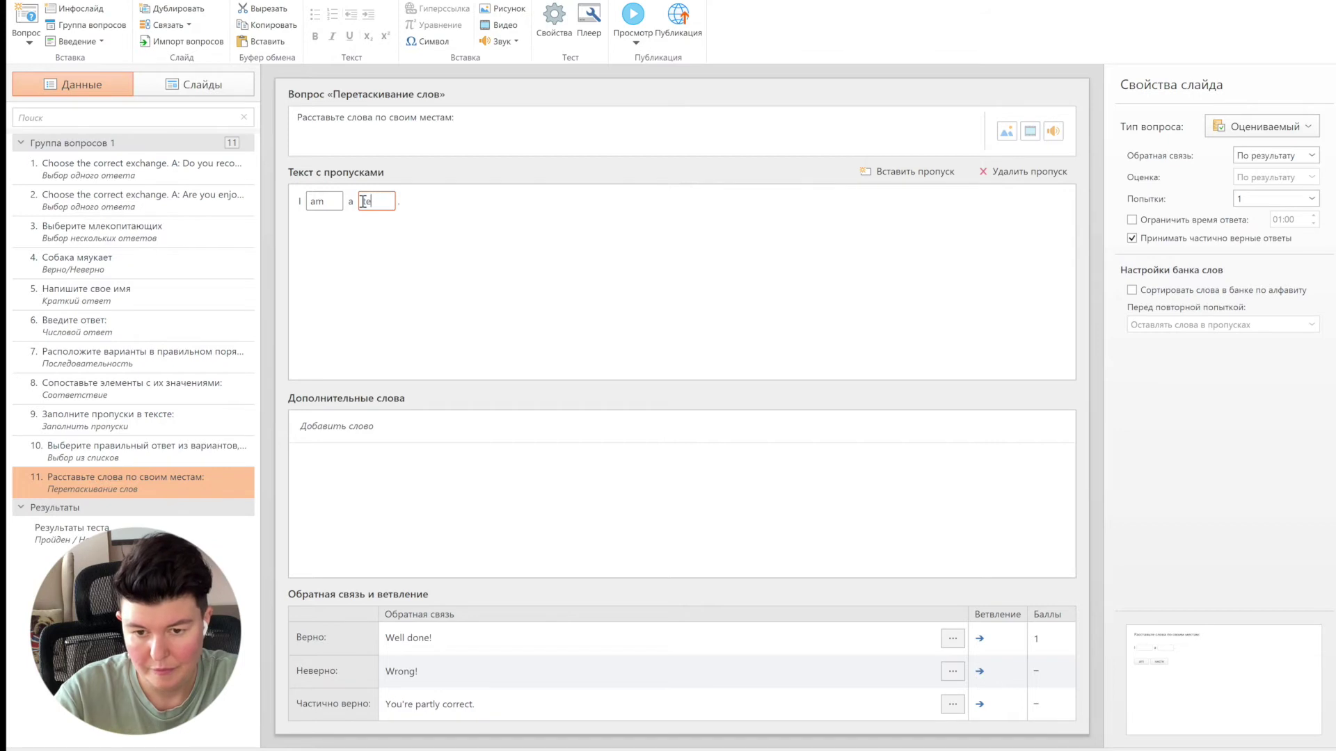
text(teacher)
click(452, 209)
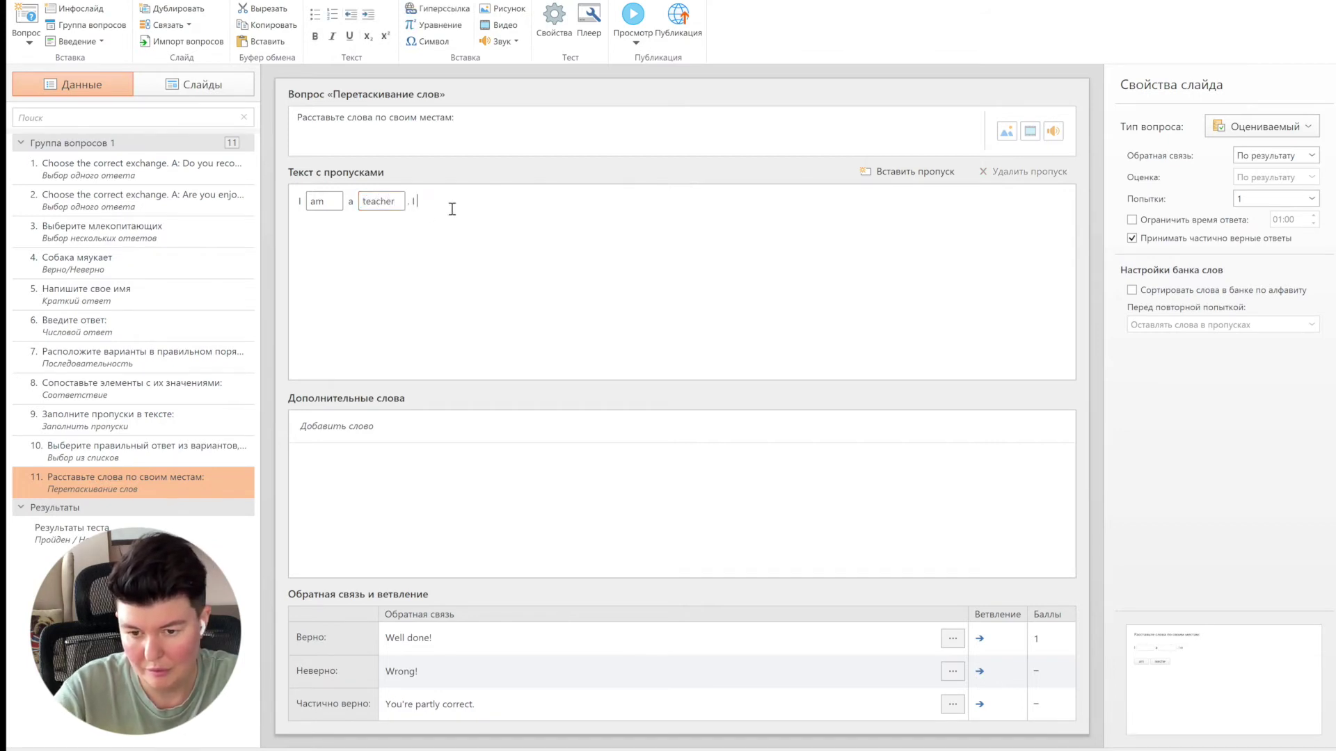
Complete the second sentence as "I work at school.", making "work" and "school" blanks.
click(881, 173)
text(work)
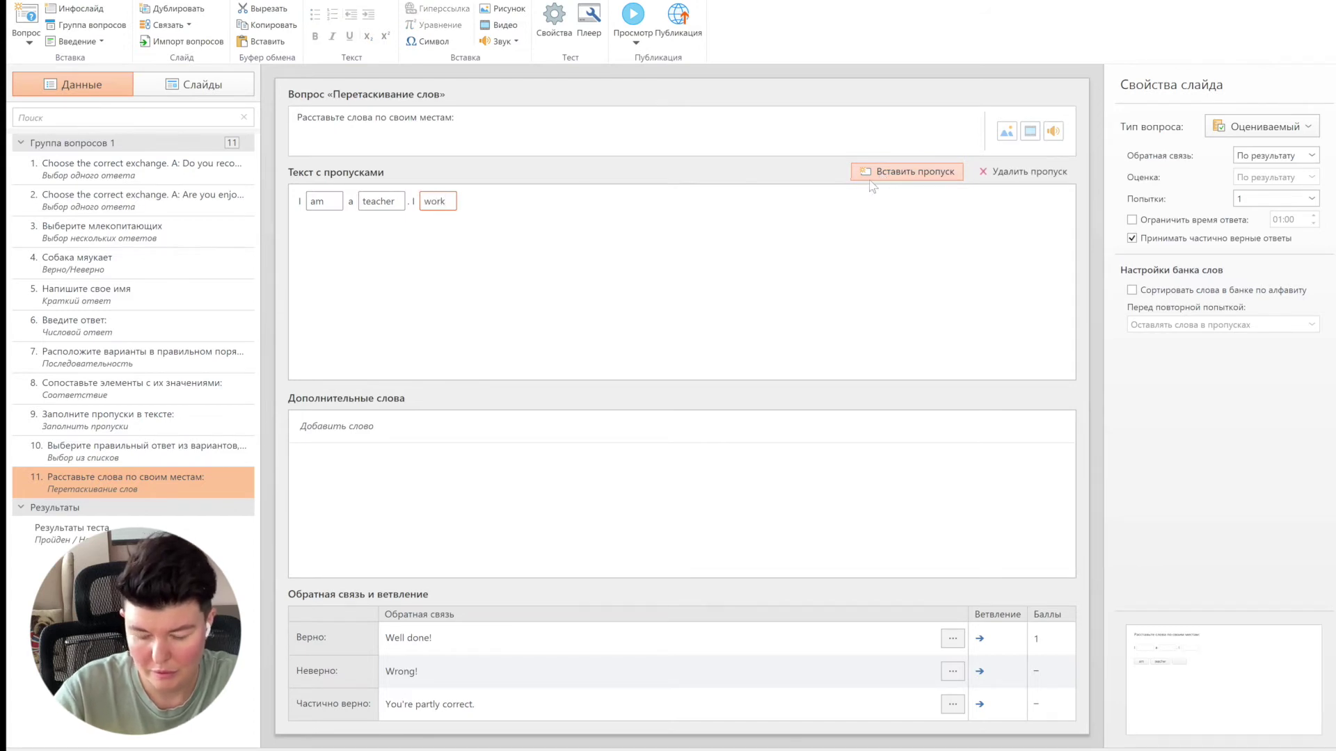
click(829, 190)
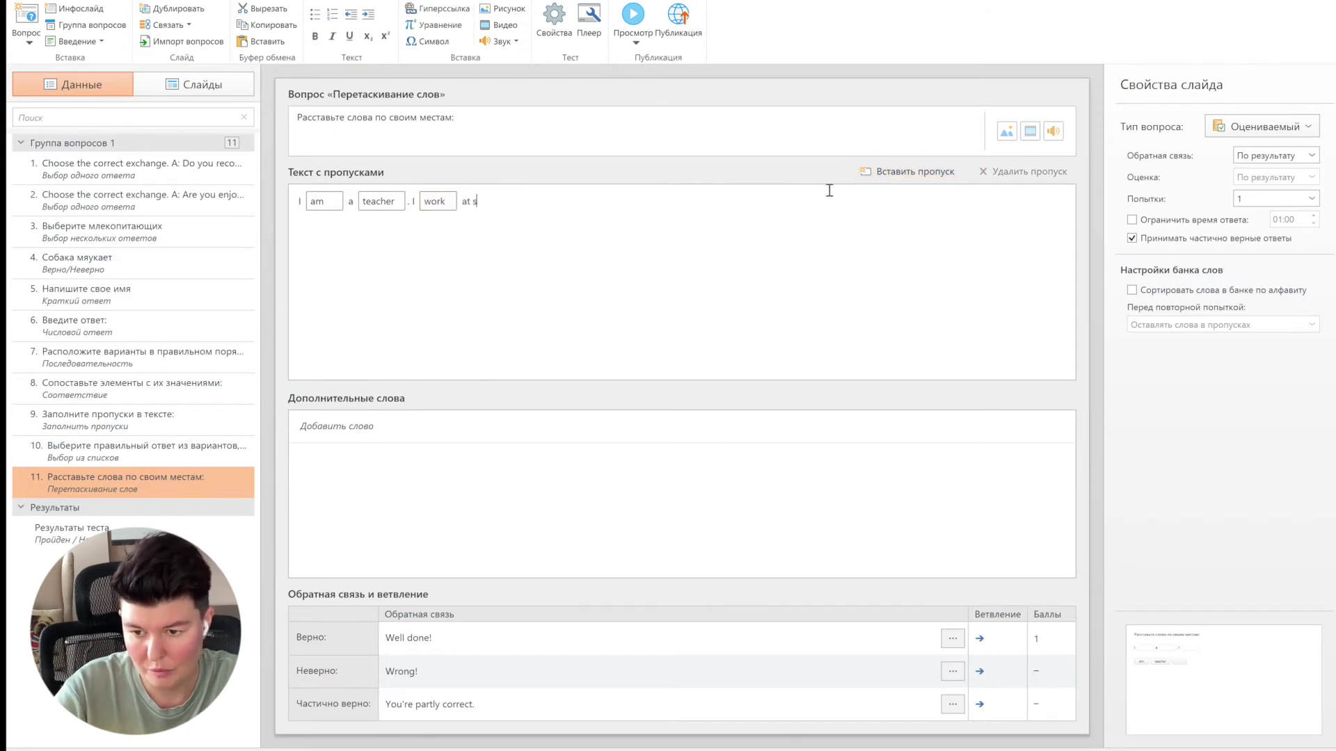
click(913, 176)
text(sc)
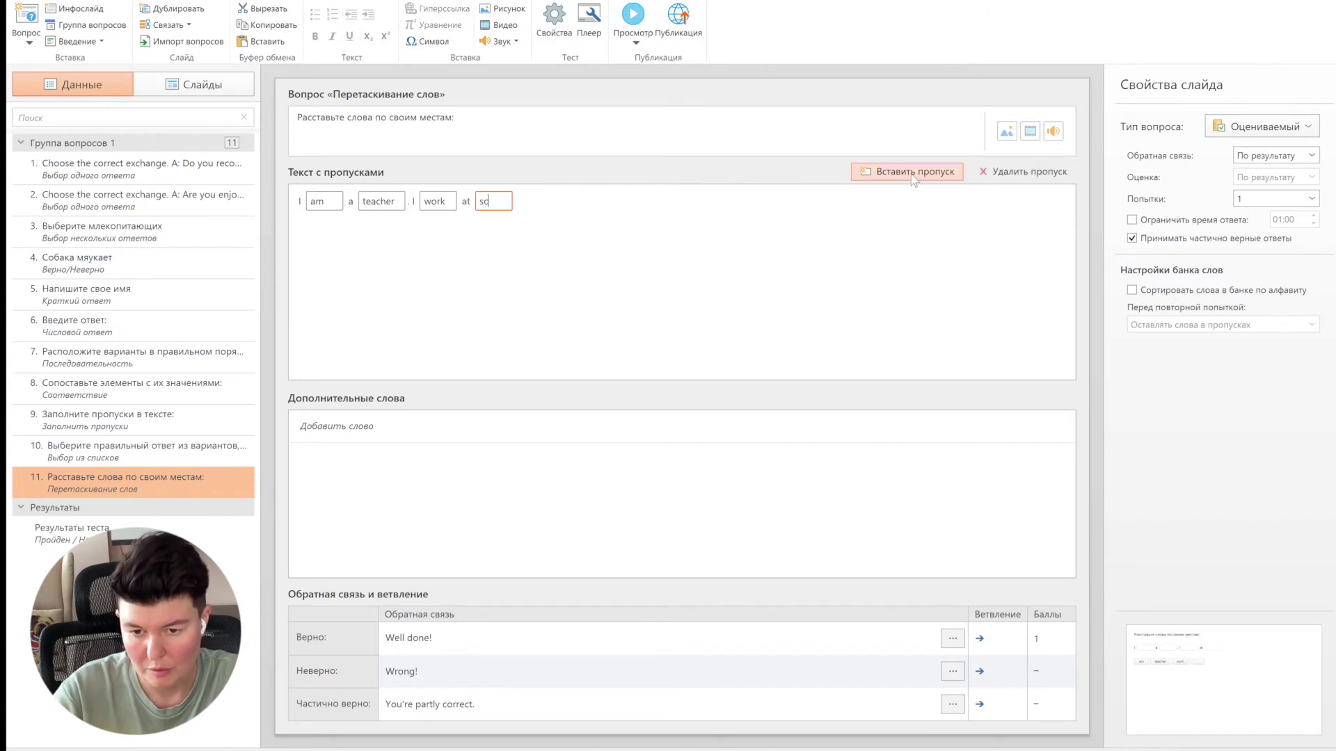
text(hool)
key(Tab)
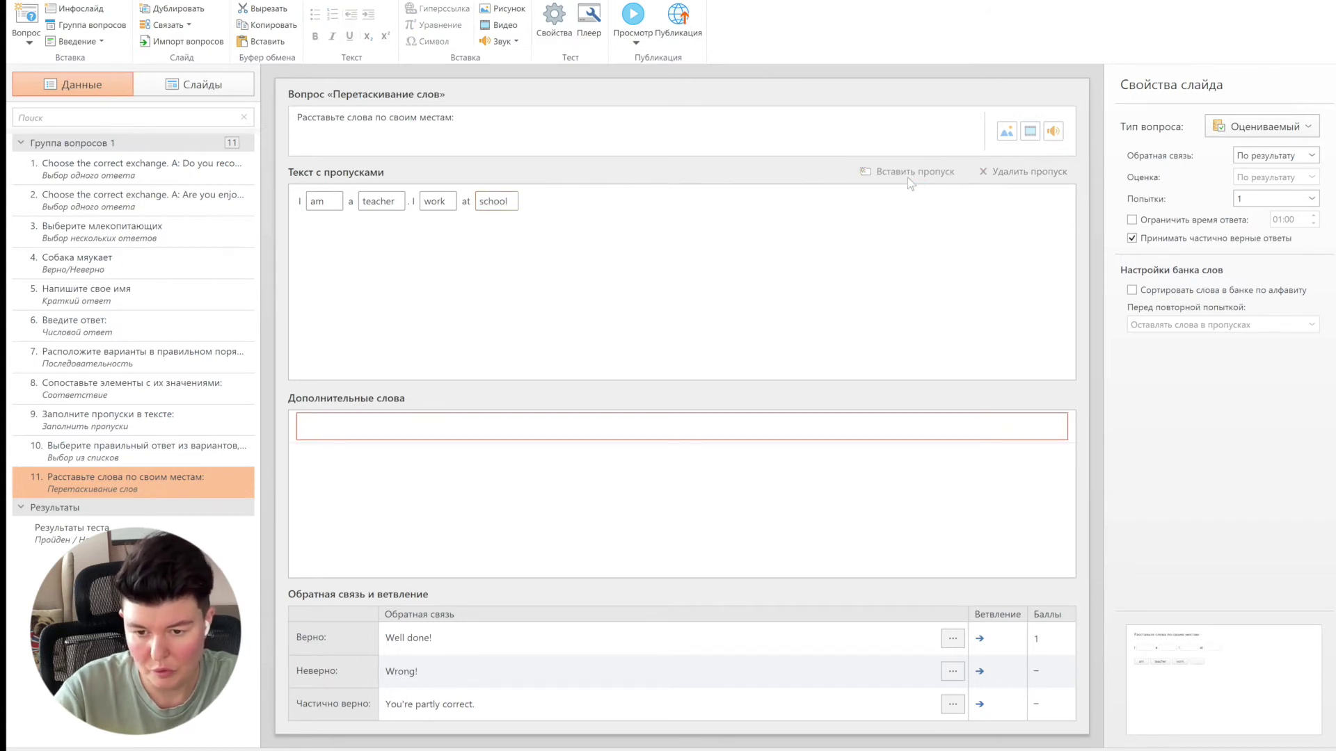
click(628, 214)
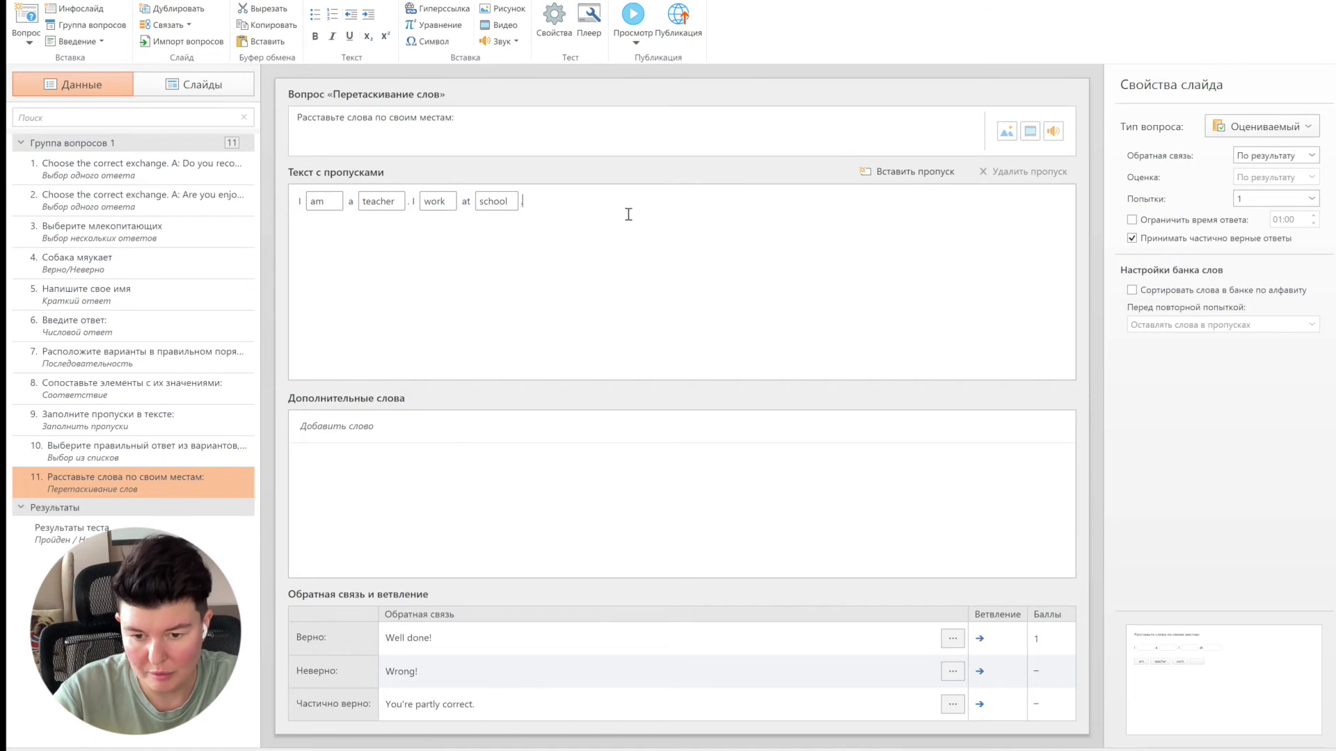
Add the extra words "rich" and "beautiful" to the word bank and check the question's slide.
click(499, 426)
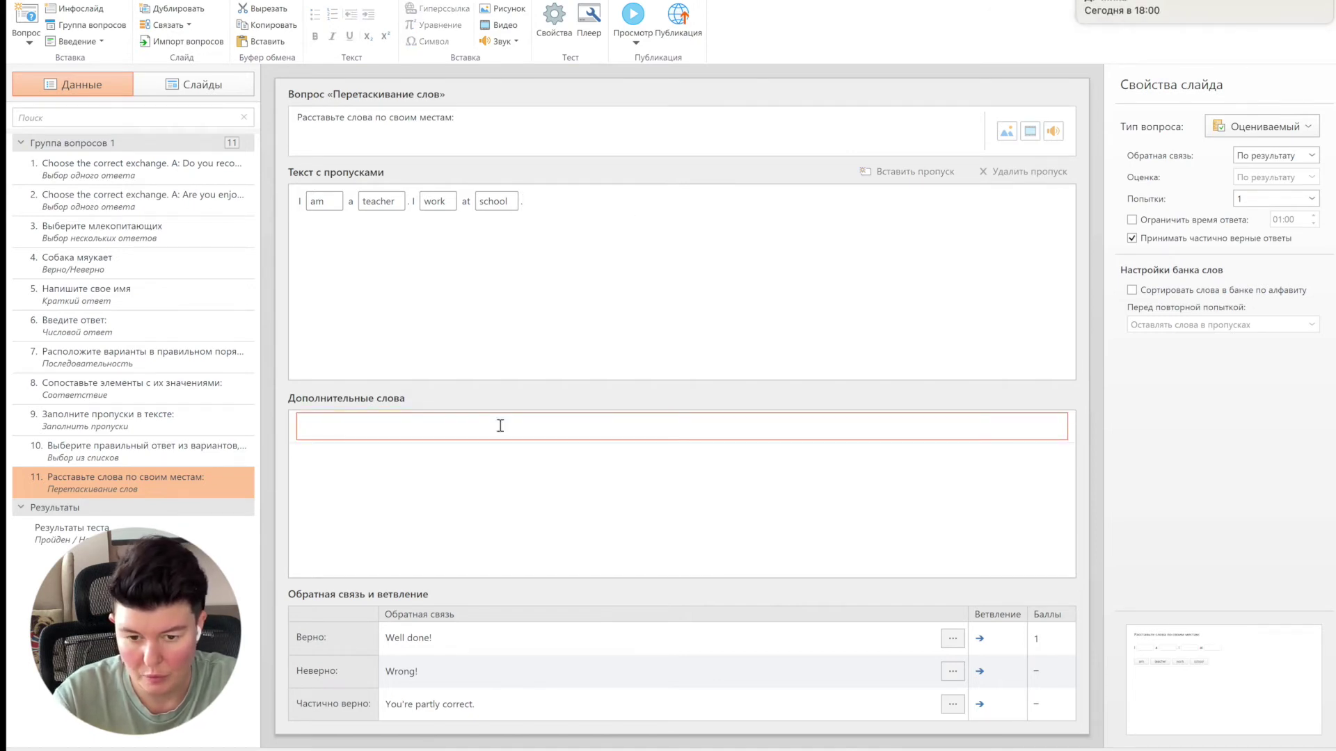
text(rich beautiful)
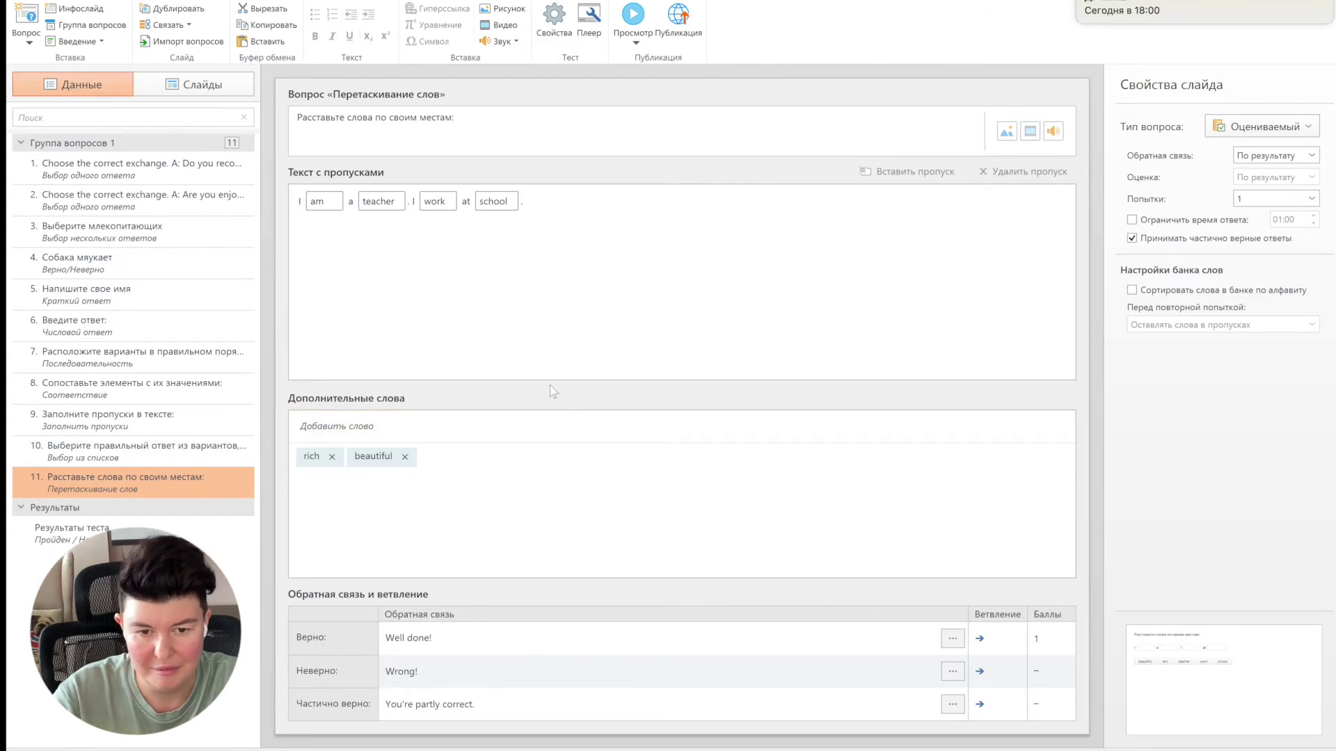
click(199, 93)
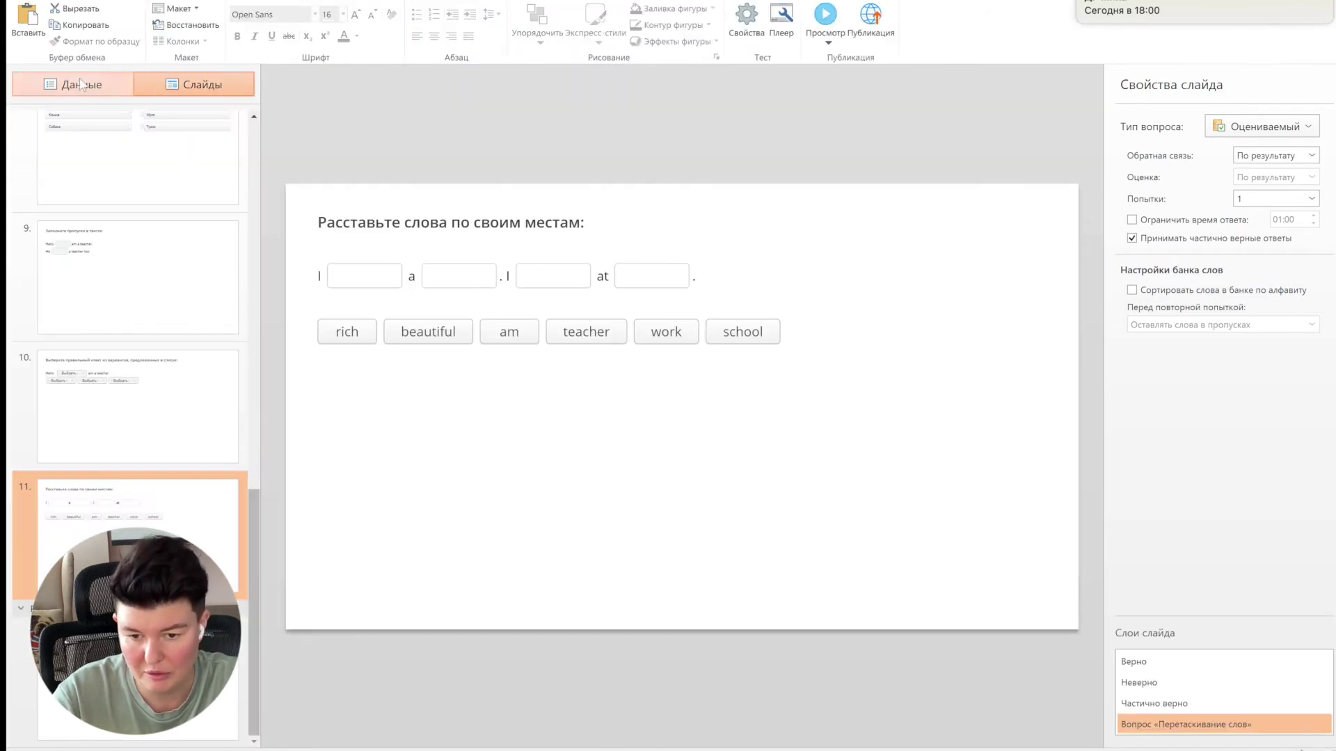
click(82, 85)
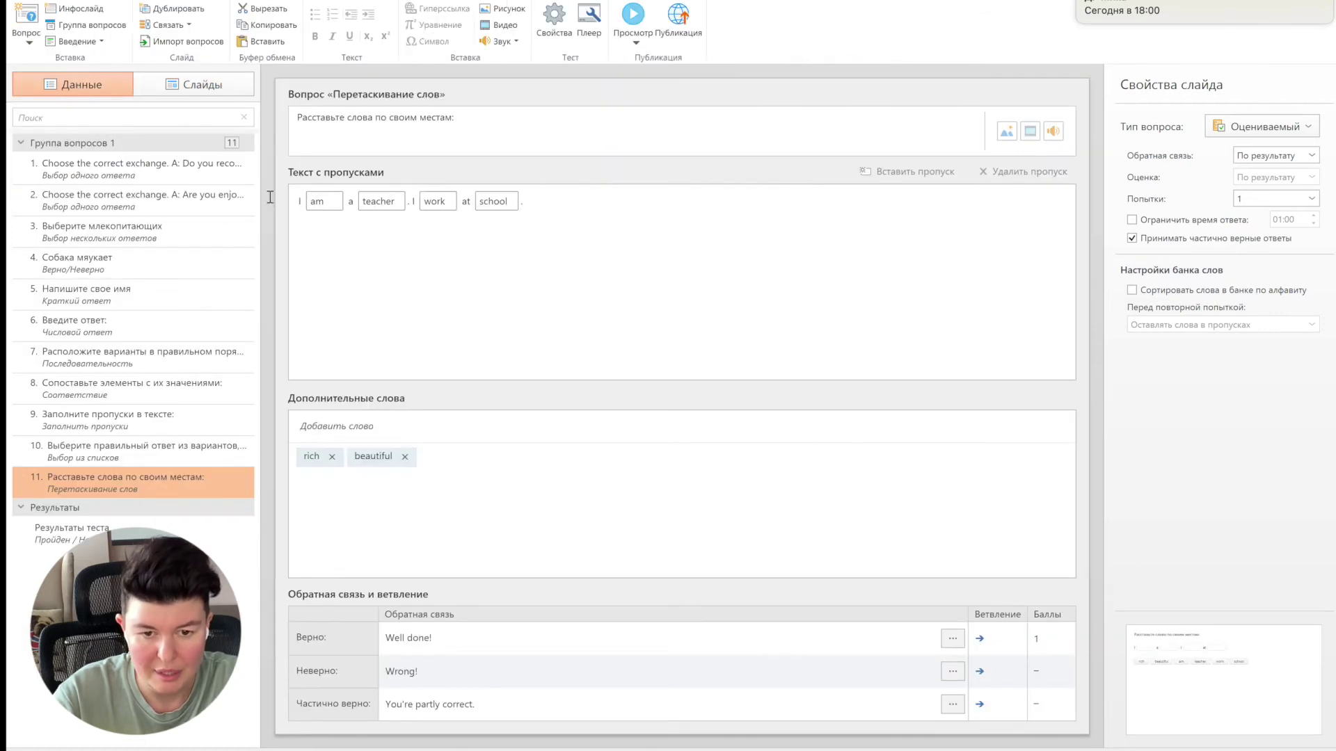
Add a hotspot question (Выбор области), insert its picture from the clipboard and choose the oval area shape.
click(27, 37)
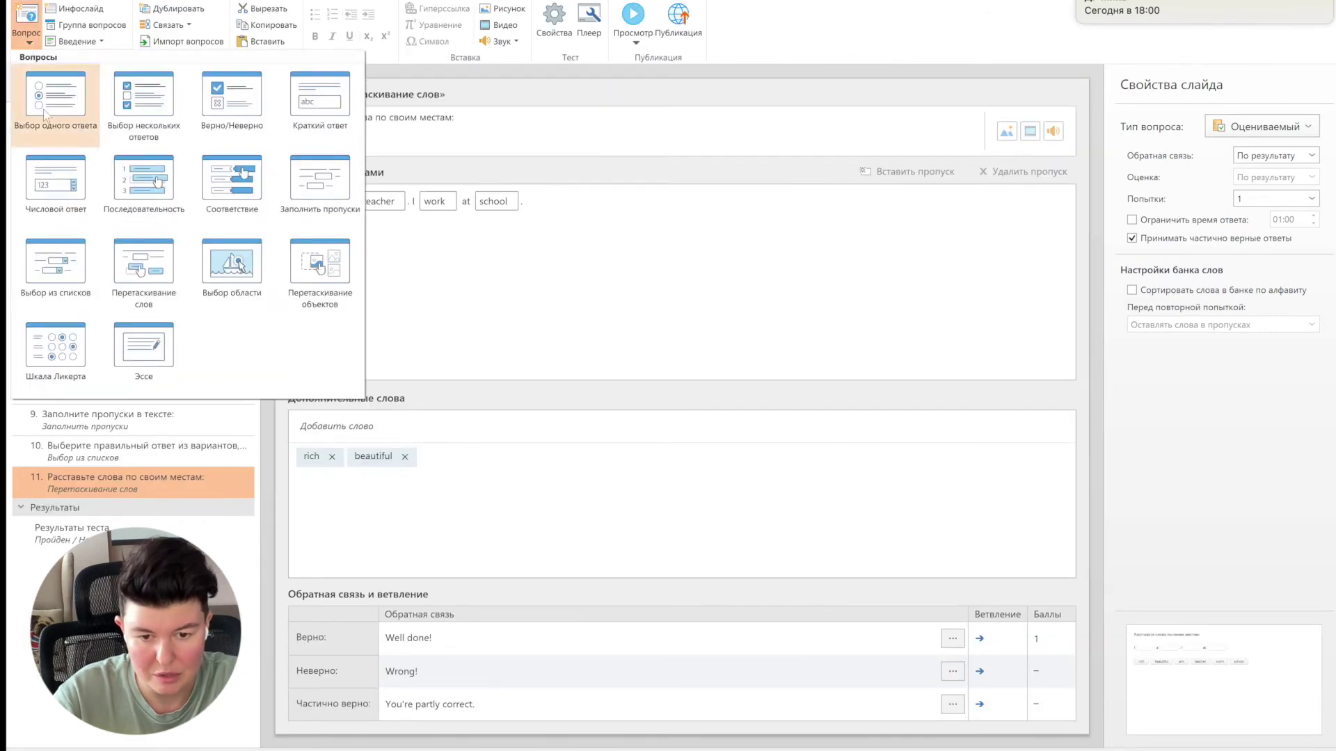
click(218, 269)
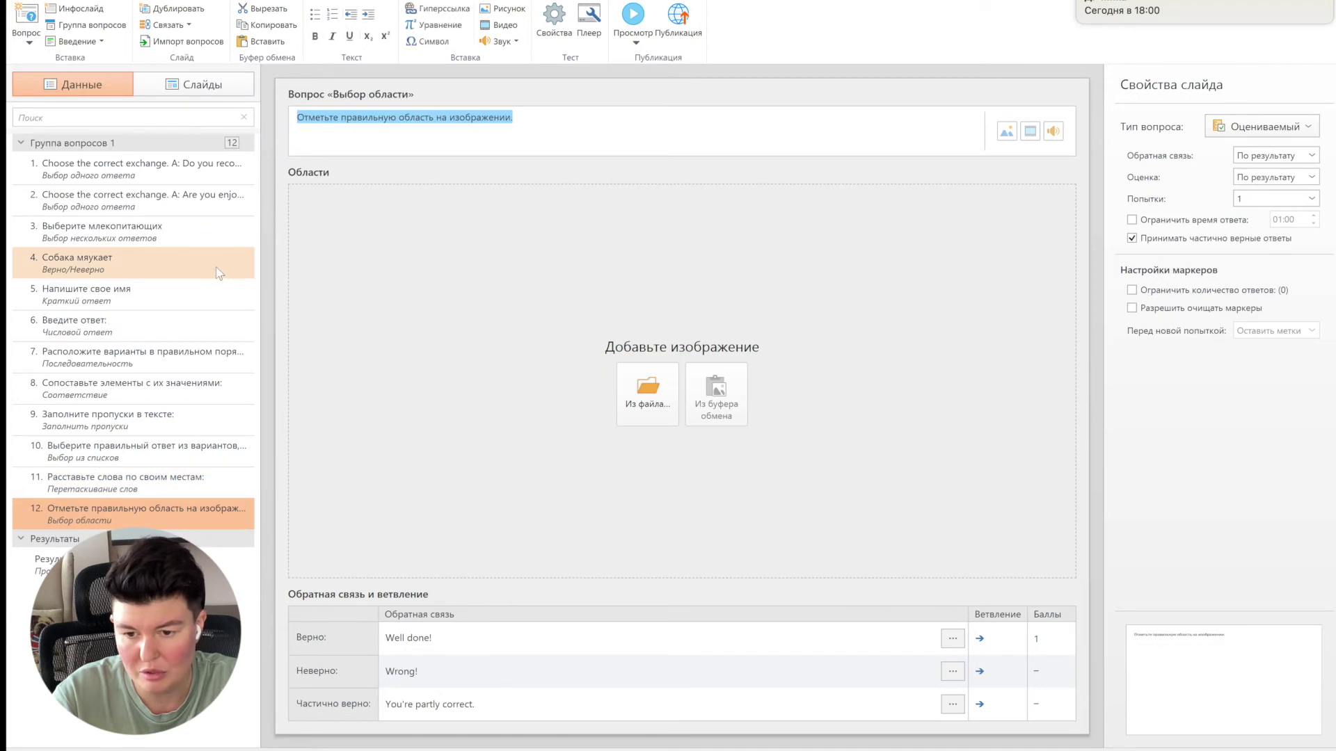
click(731, 409)
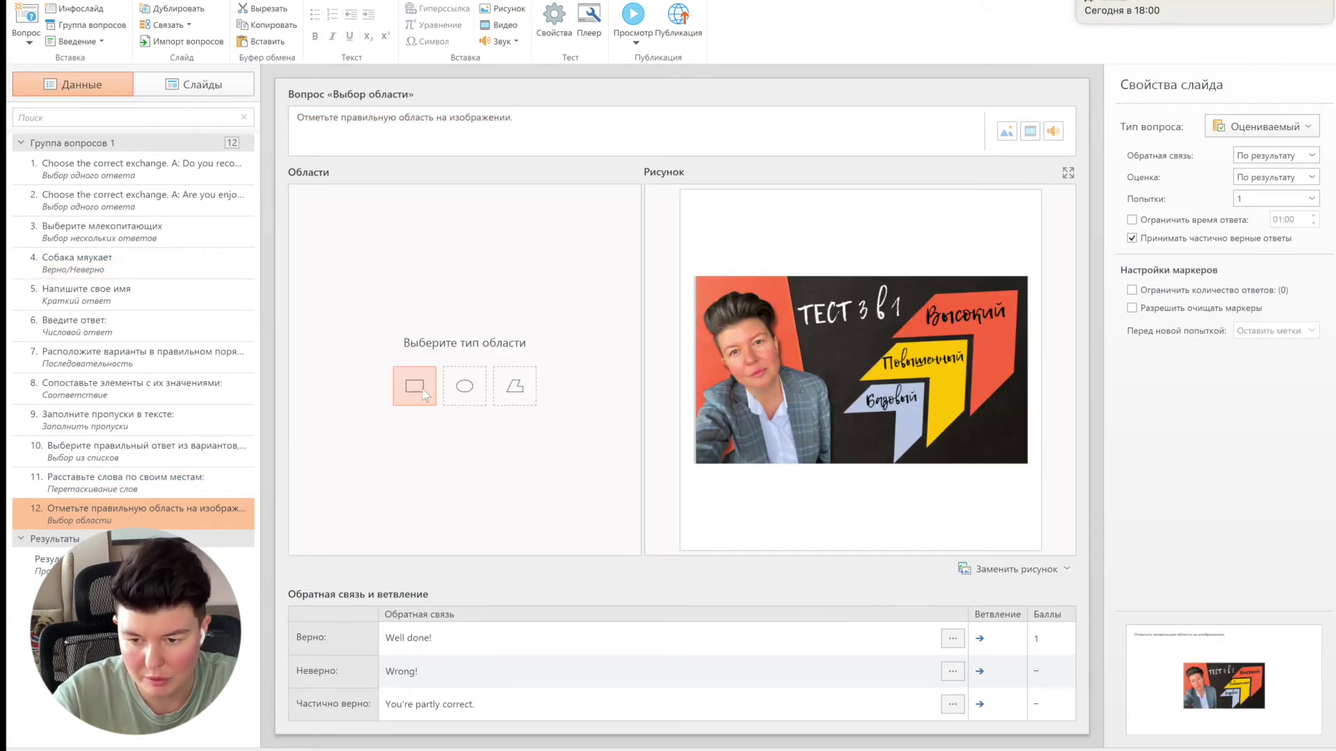
click(459, 392)
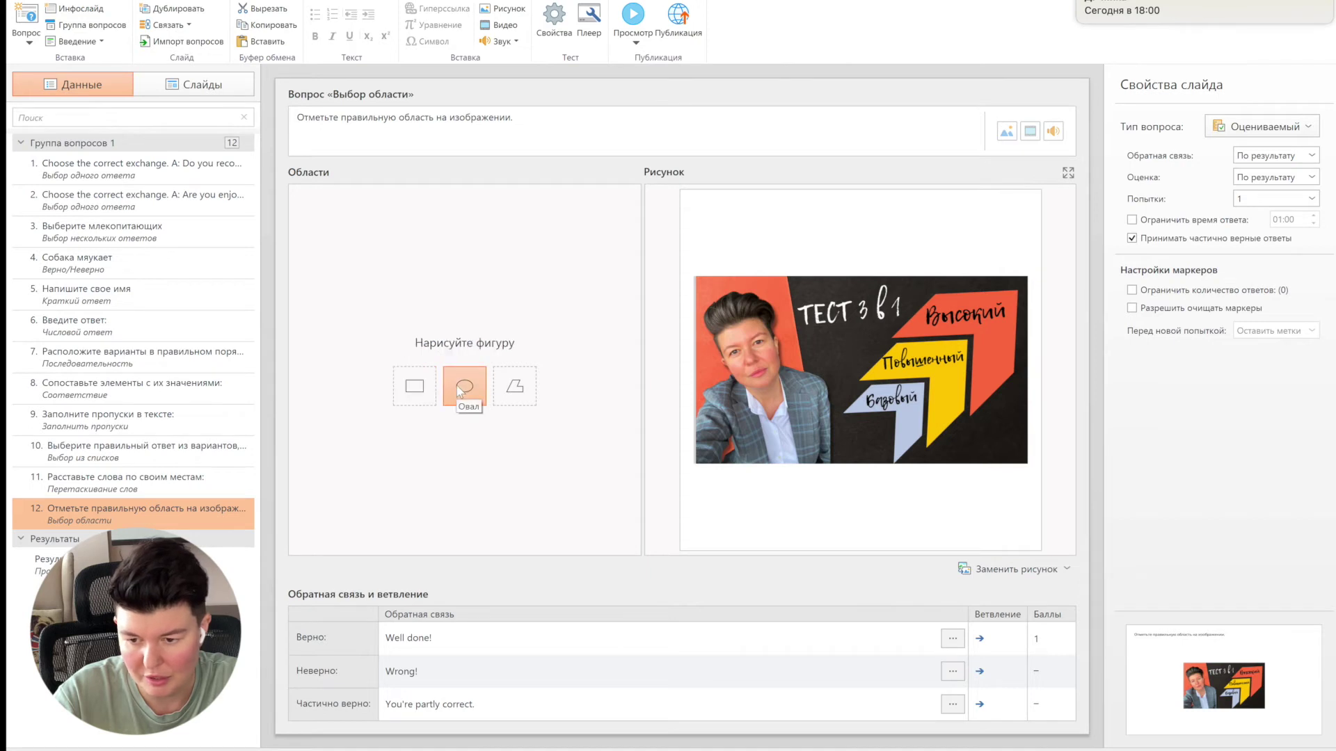
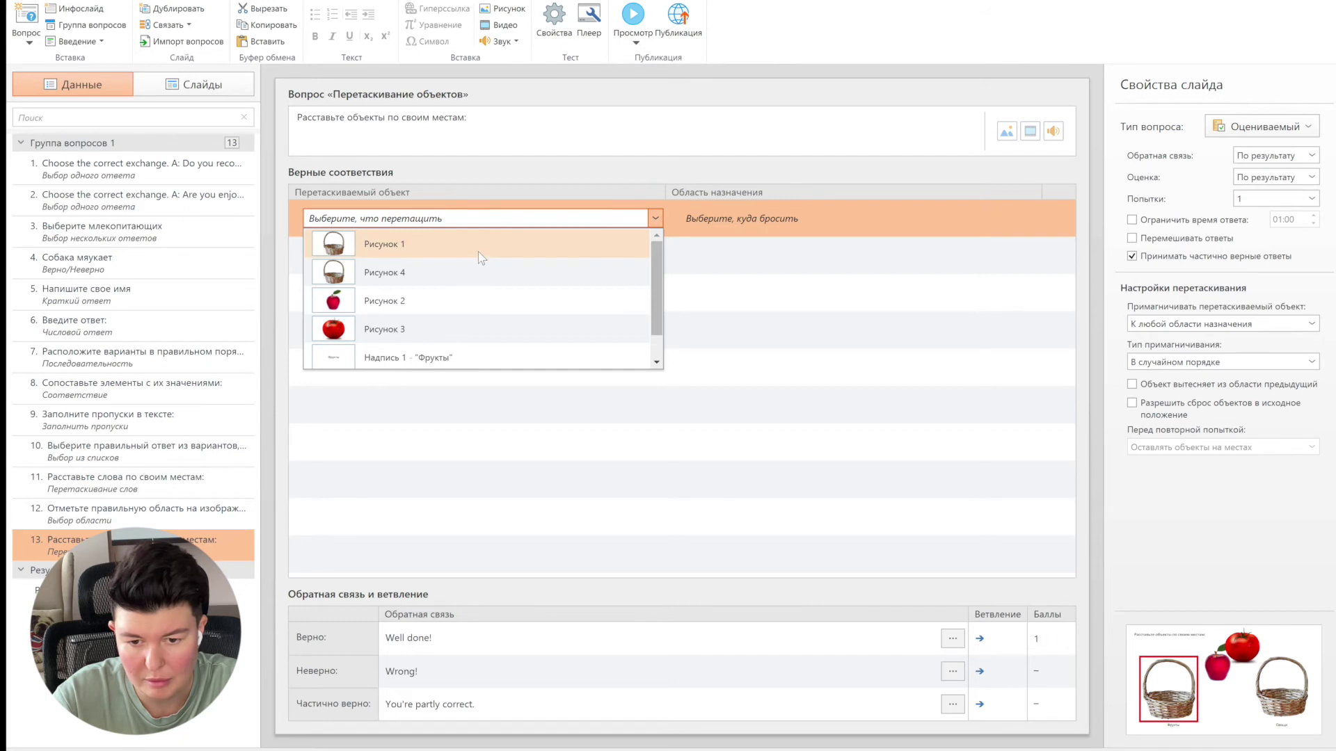
In the drag-objects question, match the apple Рисунок 2 to the basket Рисунок 1 as its destination.
click(416, 304)
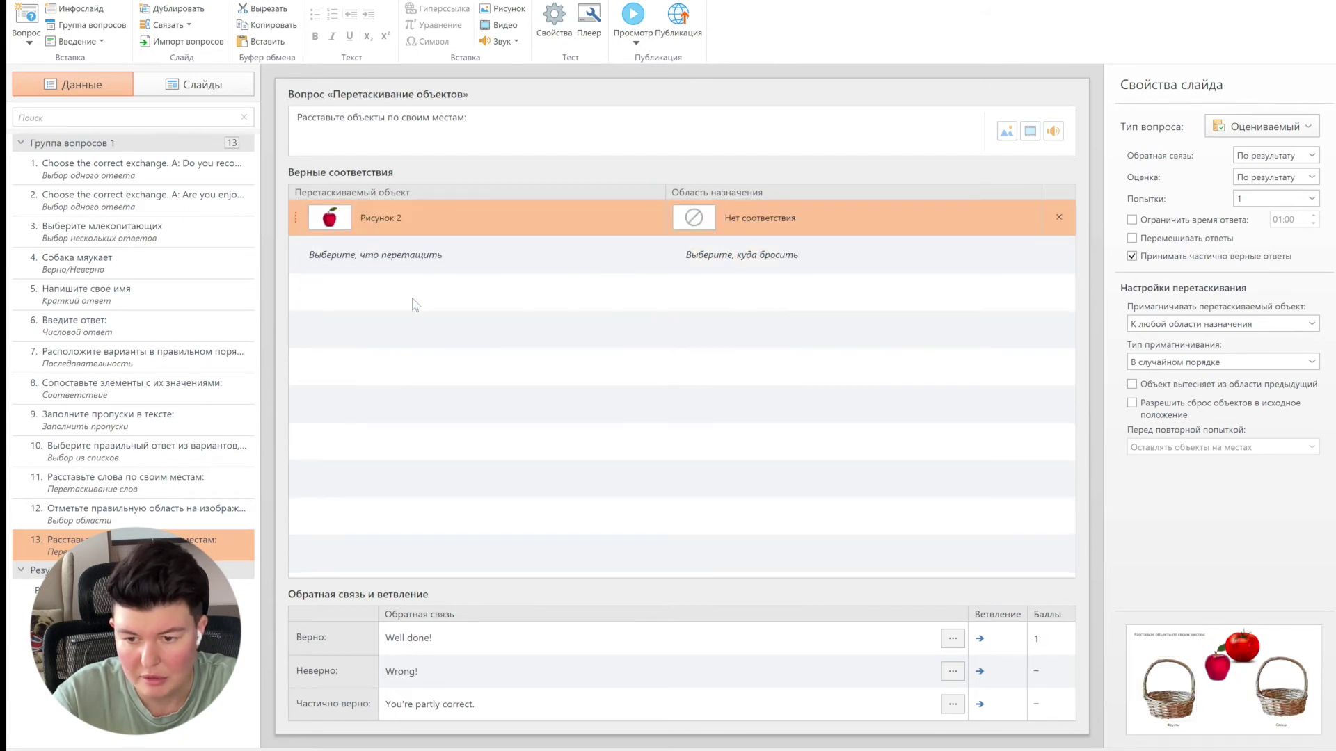
click(904, 218)
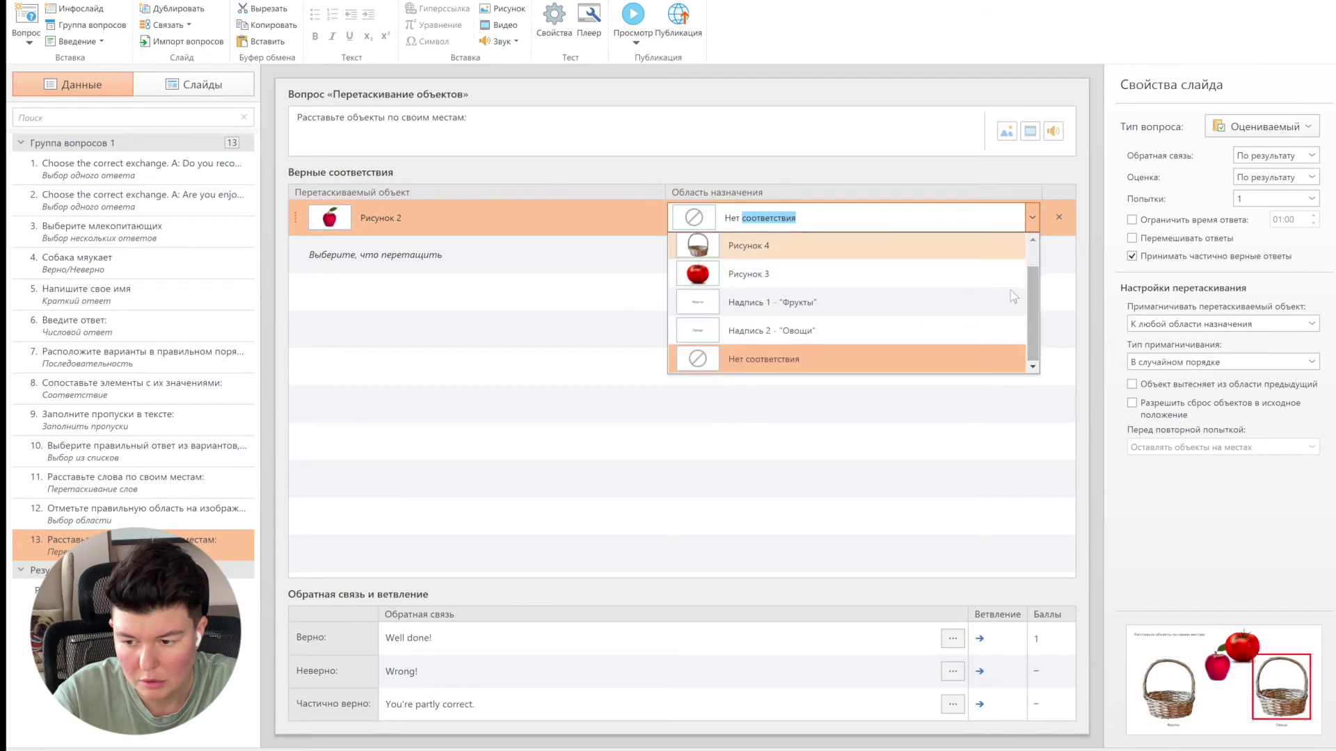
click(1032, 259)
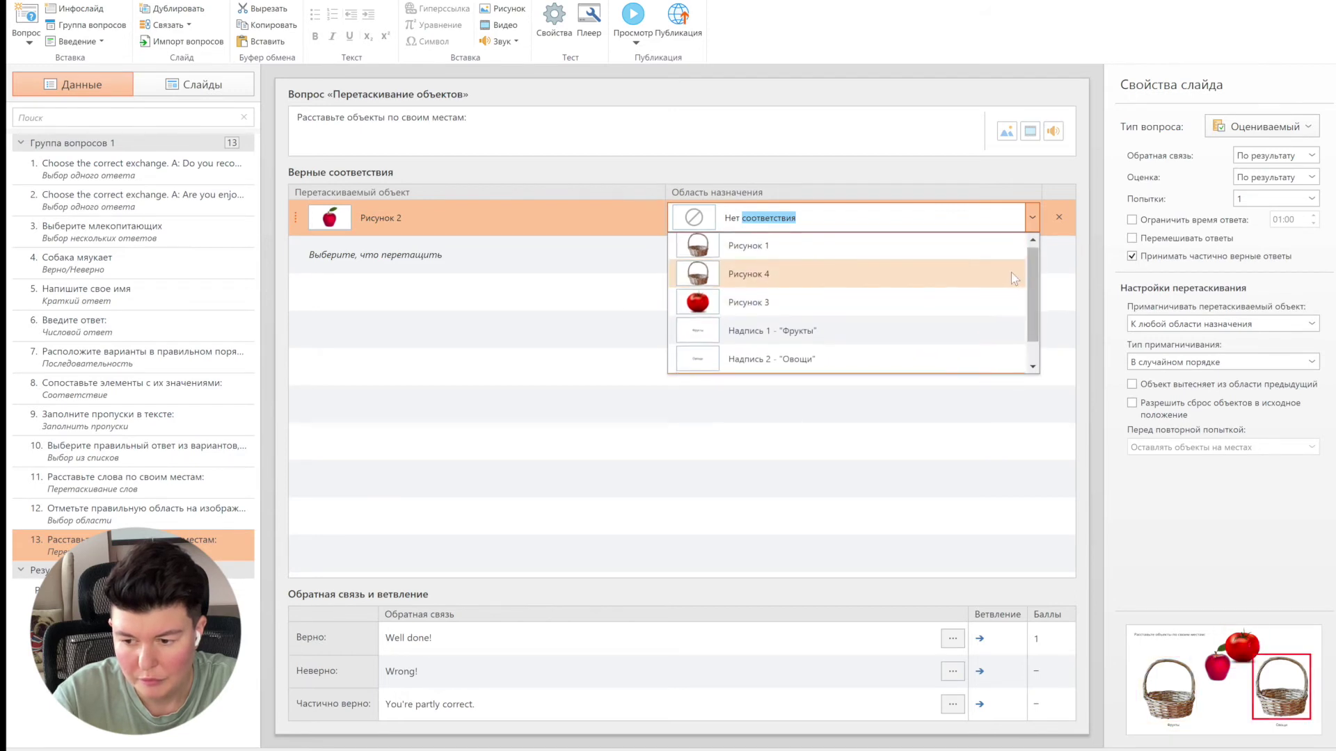
click(930, 244)
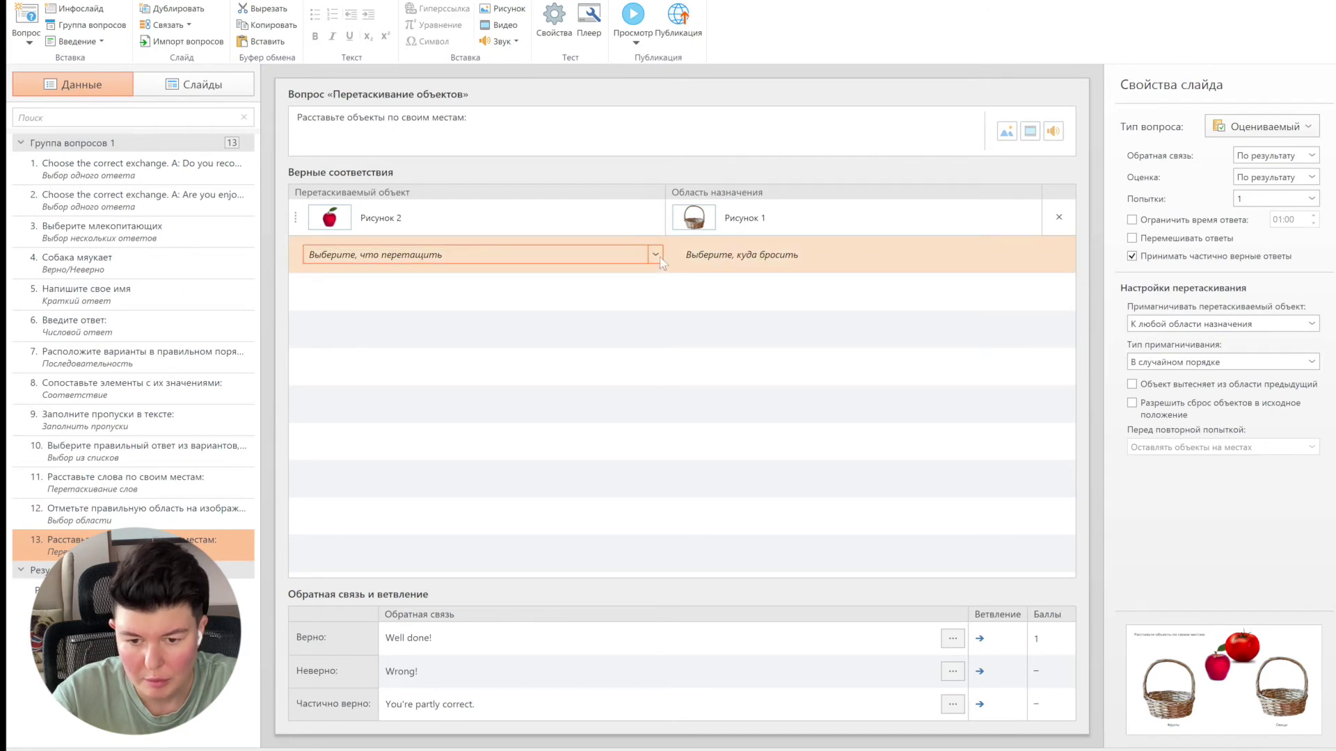
Match the tomato Рисунок 3 to the second basket Рисунок 4 as its destination and check the question's slide.
click(655, 254)
click(571, 303)
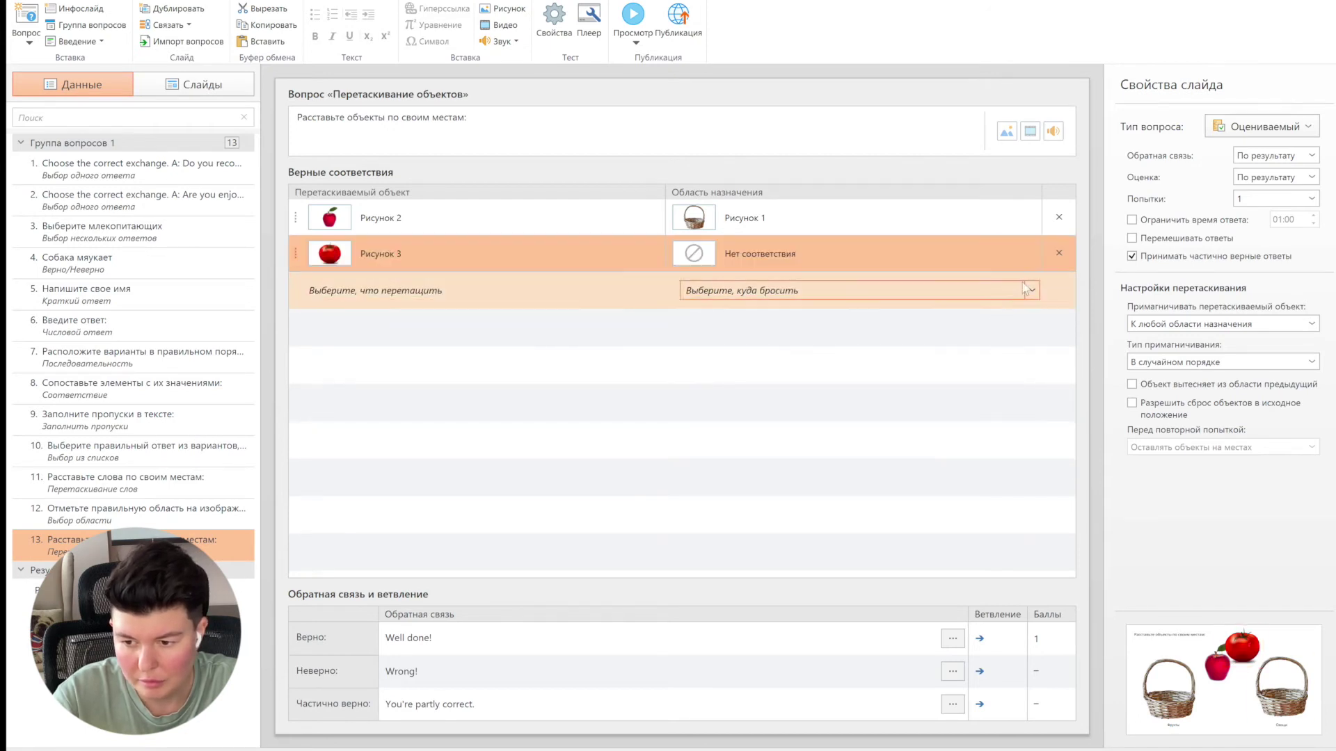
click(1034, 255)
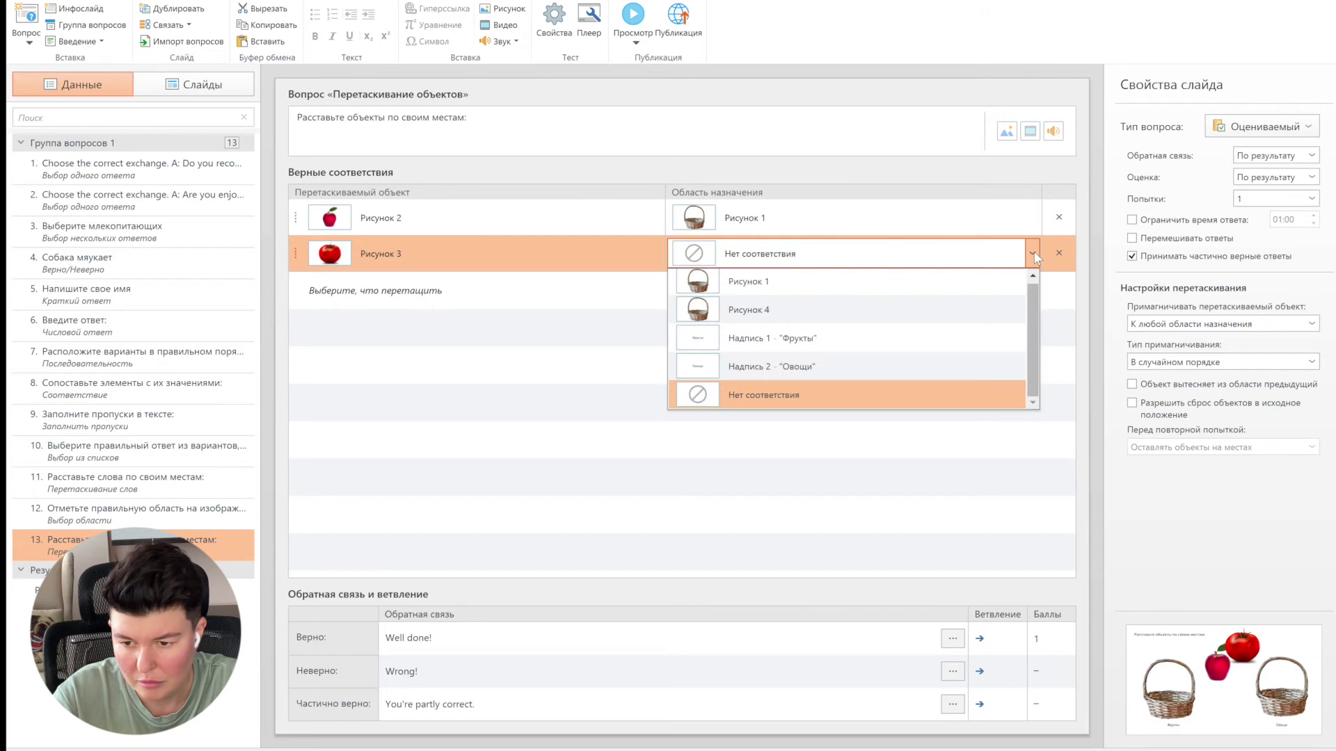
click(973, 317)
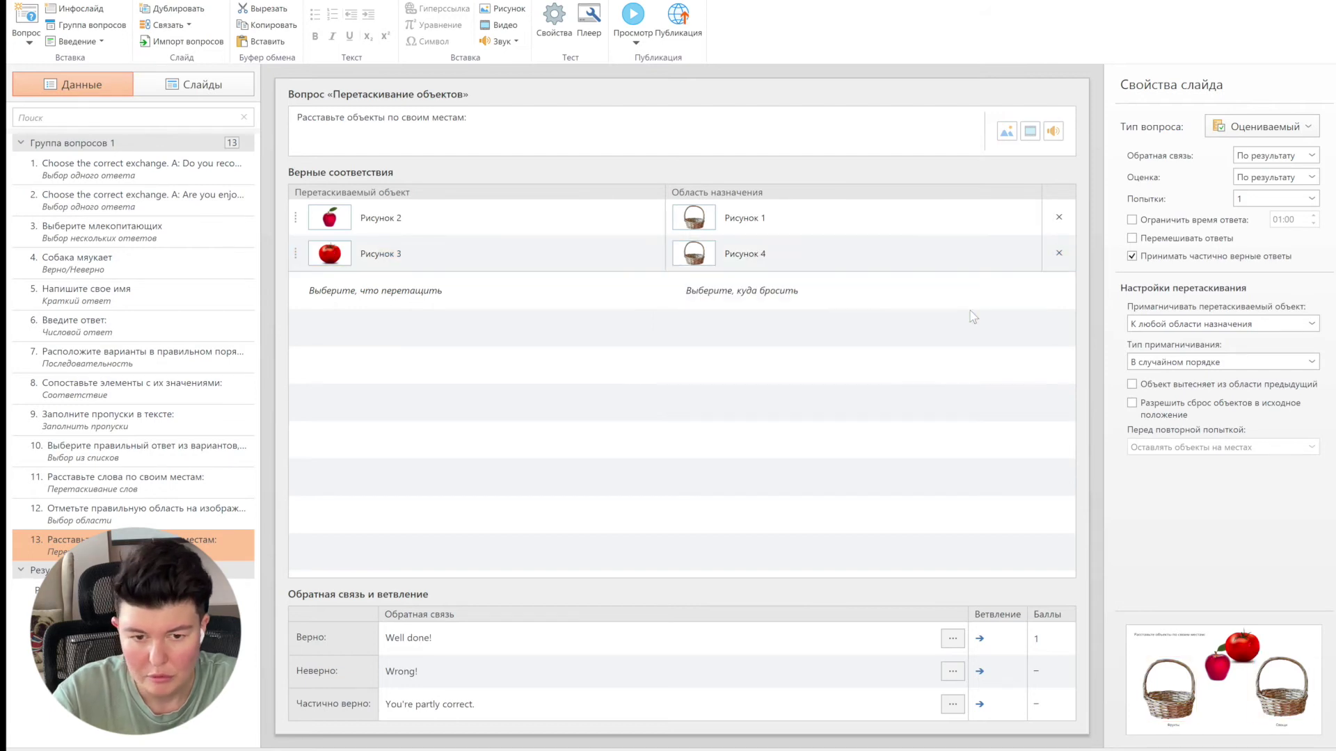
click(213, 88)
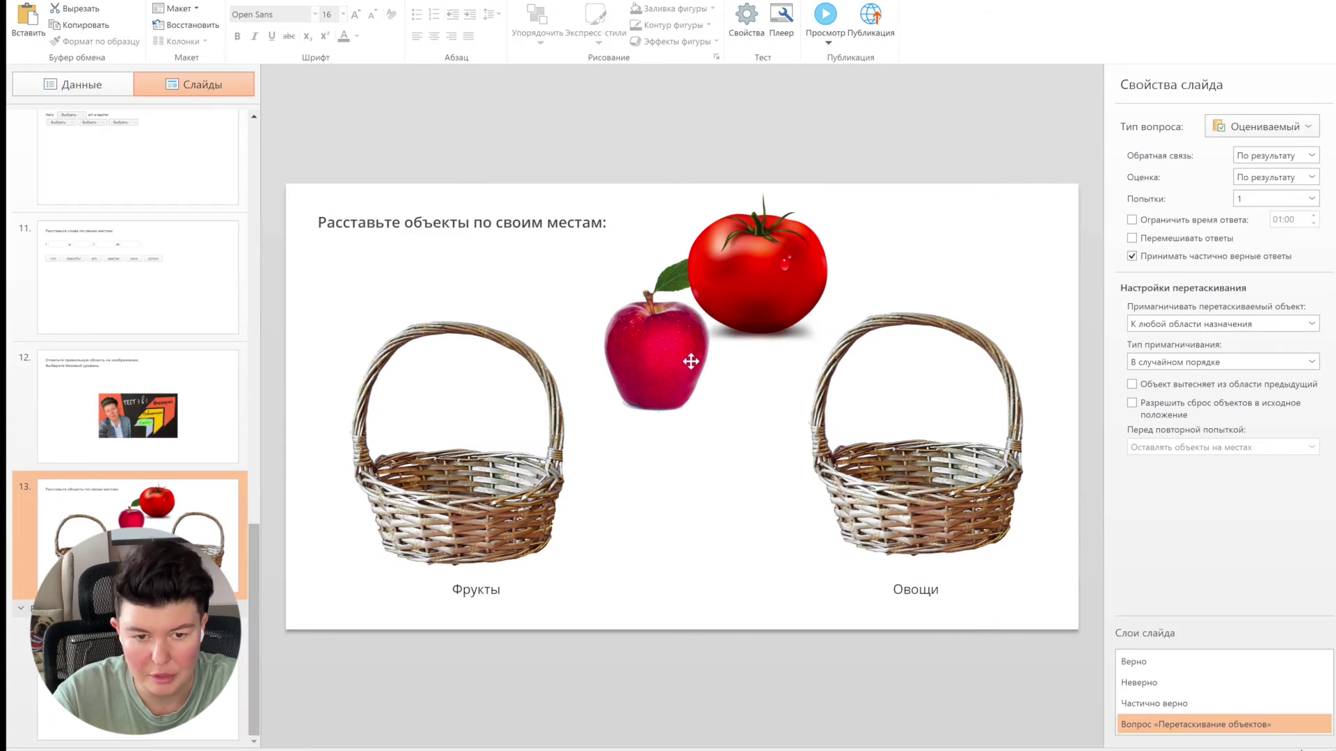
click(99, 87)
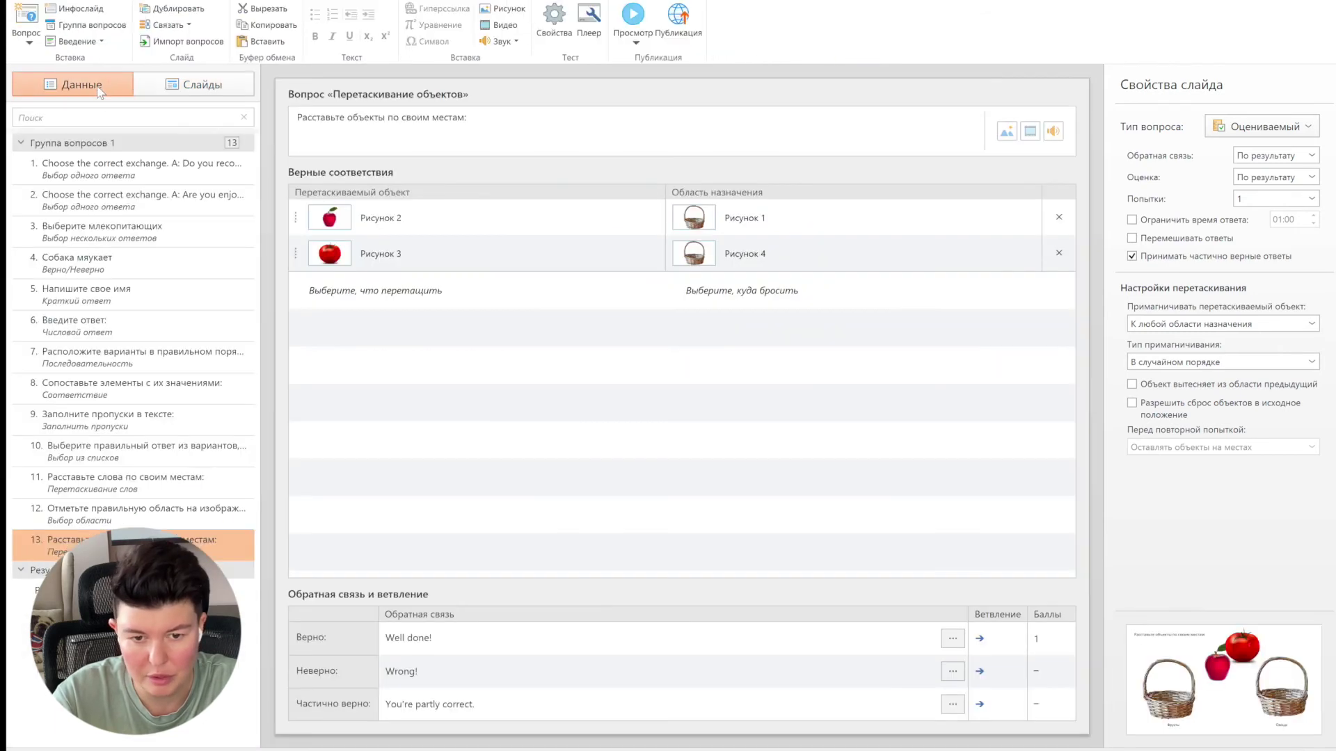
Add a Likert question "Как вы оцените прочитанную книгу" with statements "Очень понравилась", "Понравилась", "Не очень понравилась" and "Не рекомендую".
click(30, 42)
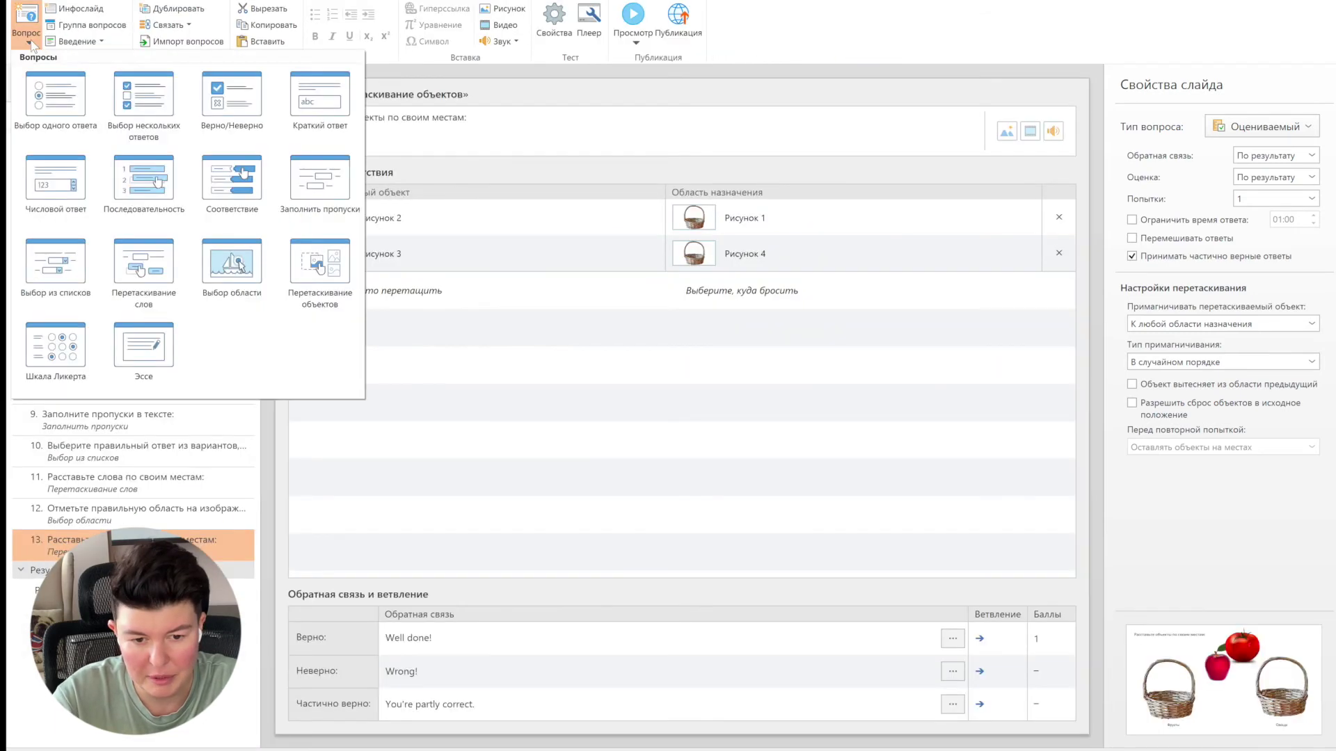
click(59, 351)
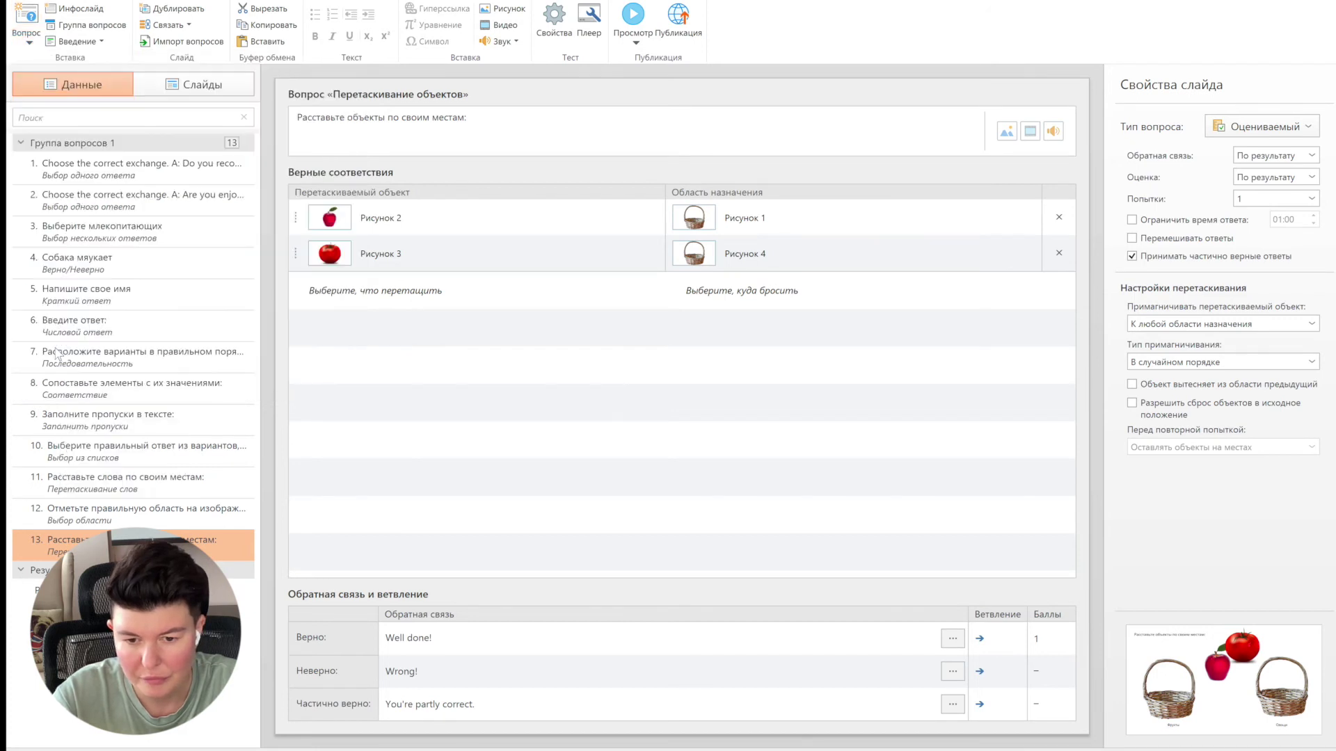
click(669, 363)
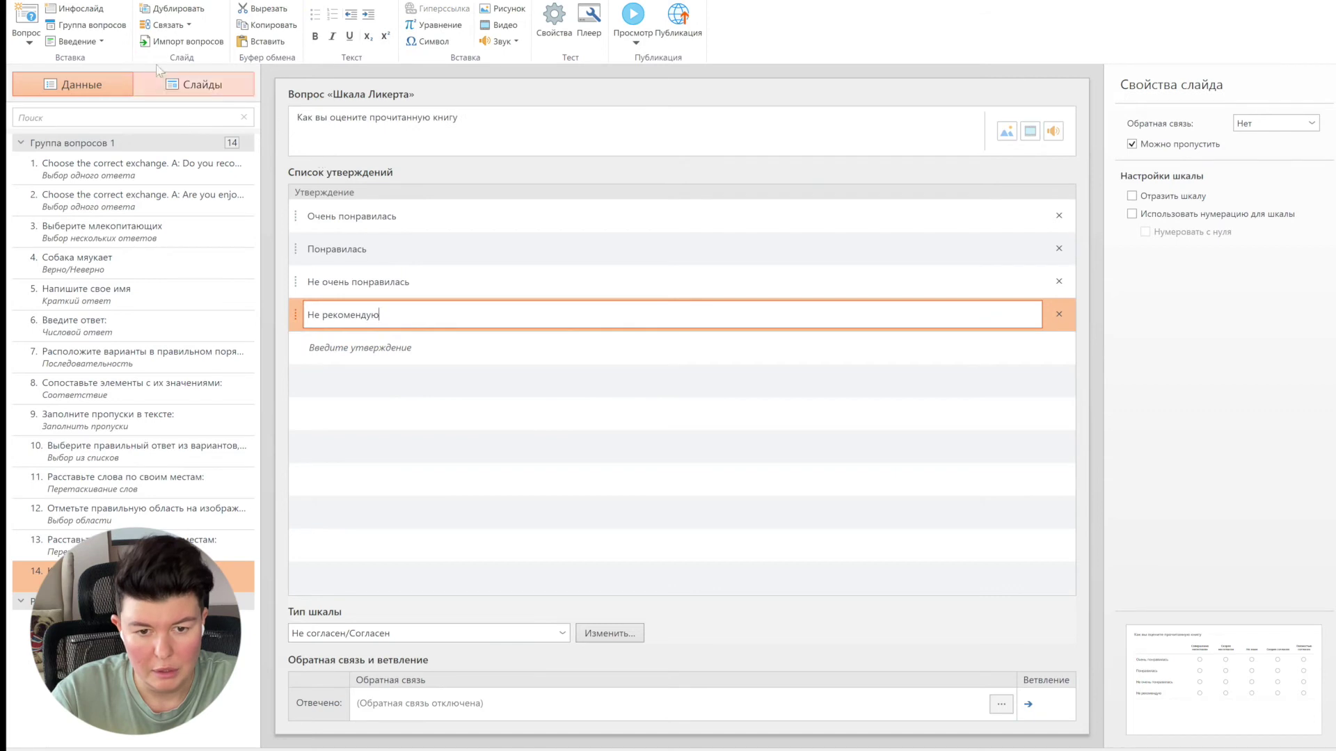
Add an essay question (Эссе) with the prompt "Расскажите как вы провели лето.".
click(28, 42)
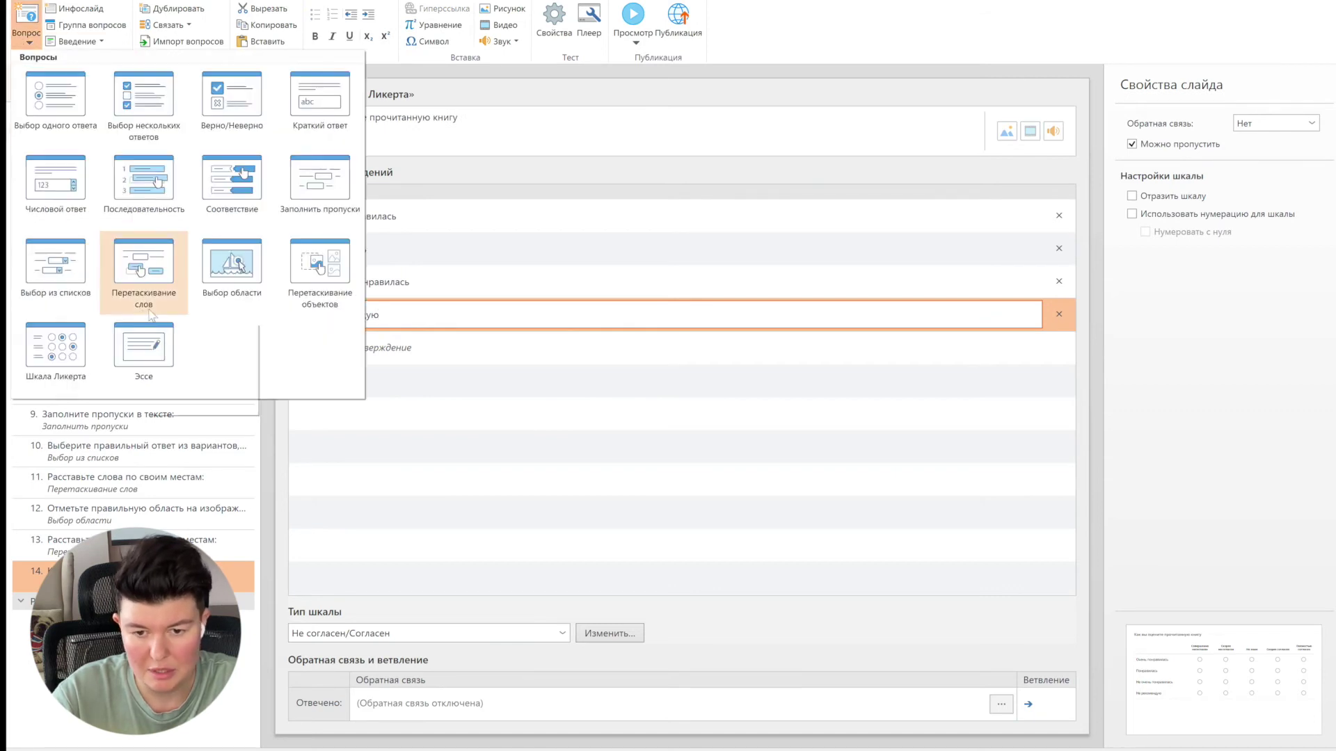
key(Escape)
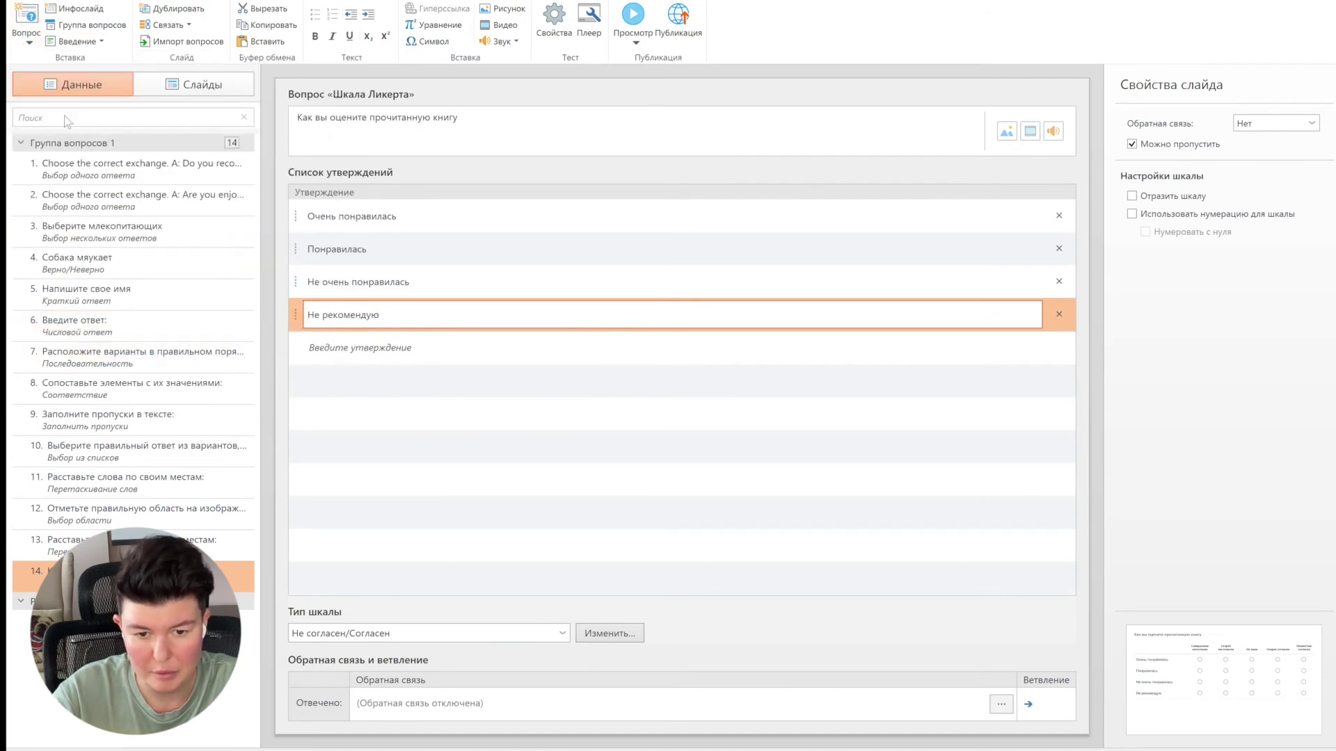
click(28, 40)
click(144, 327)
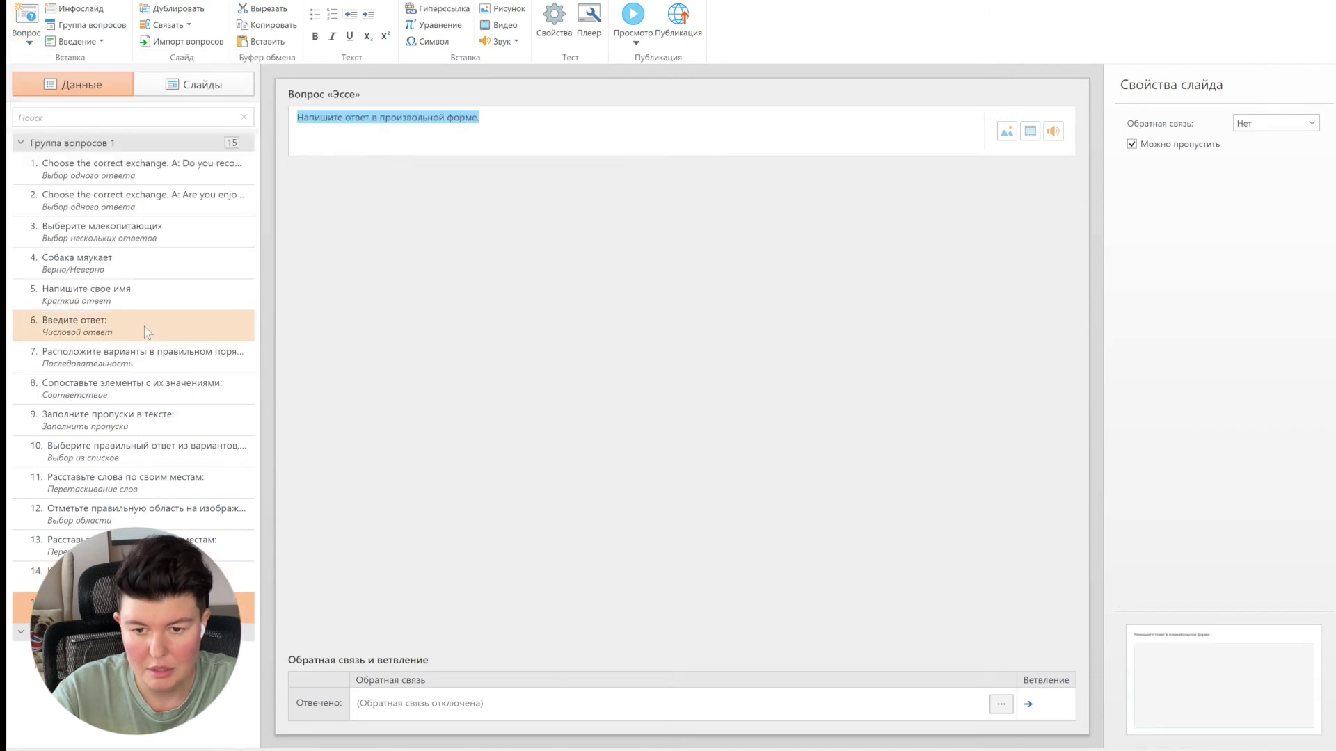
drag(500, 123, 292, 115)
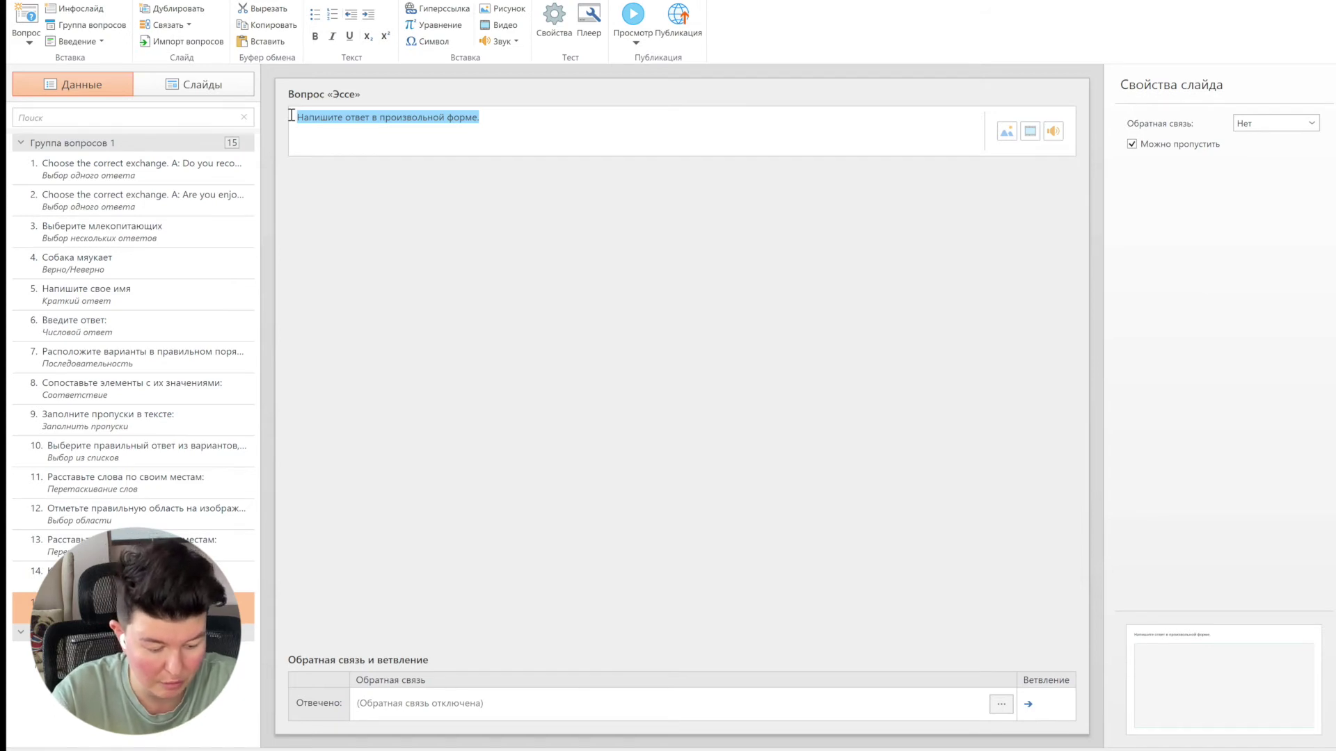
text(Расскажите )
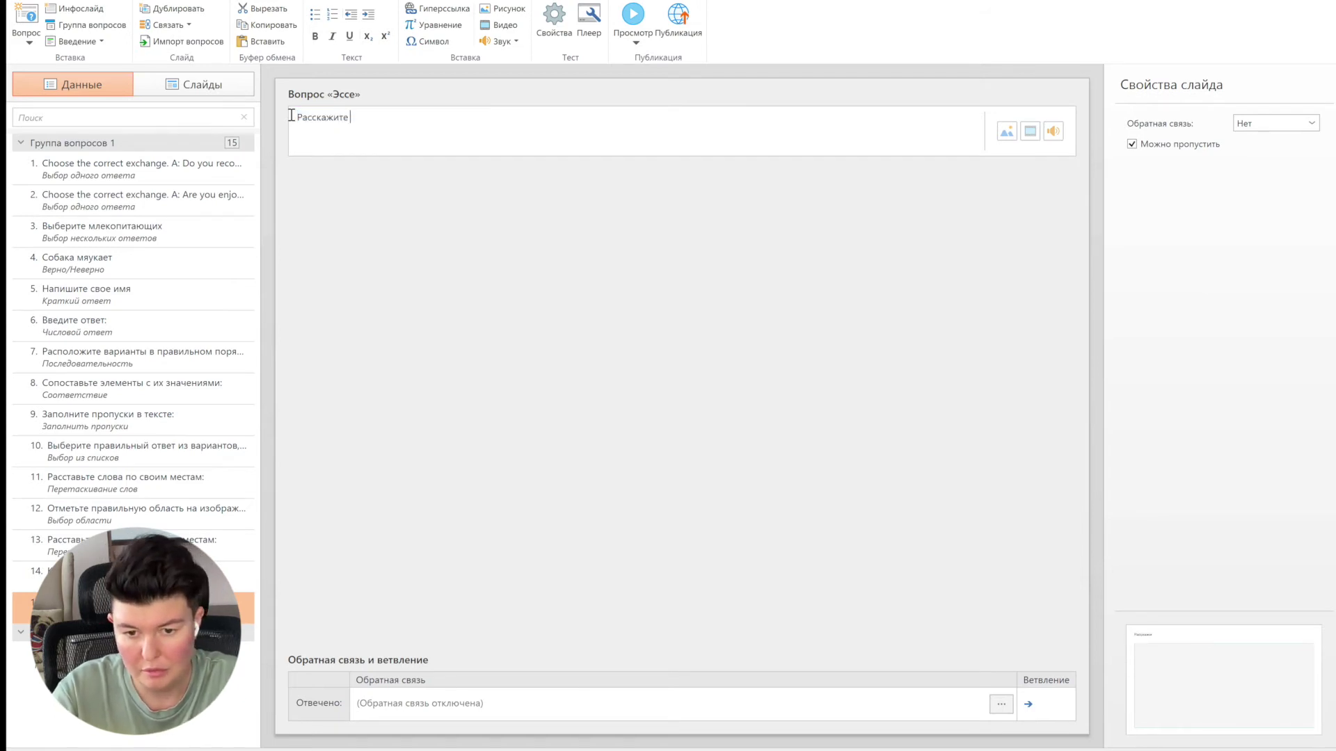
text(как вы провели лето.)
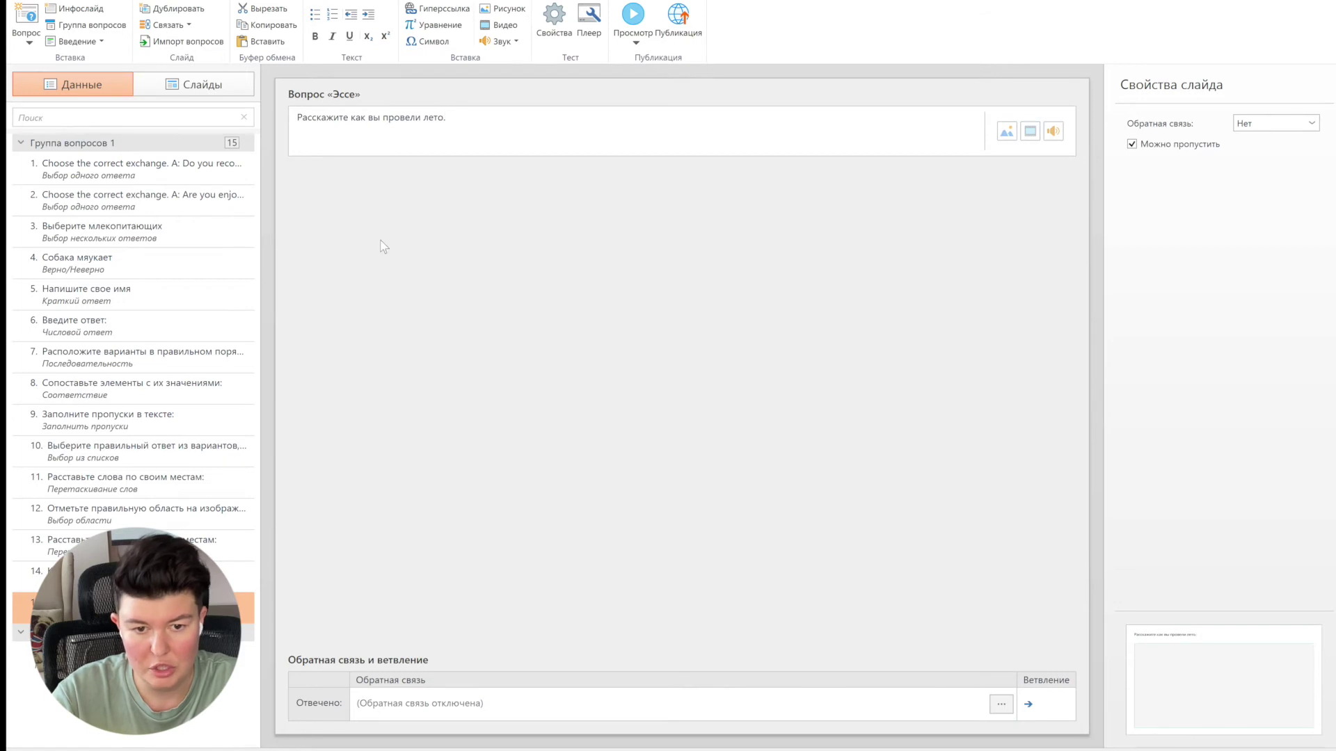
Review the slides of all questions and open the results slide at the end of the test.
click(198, 87)
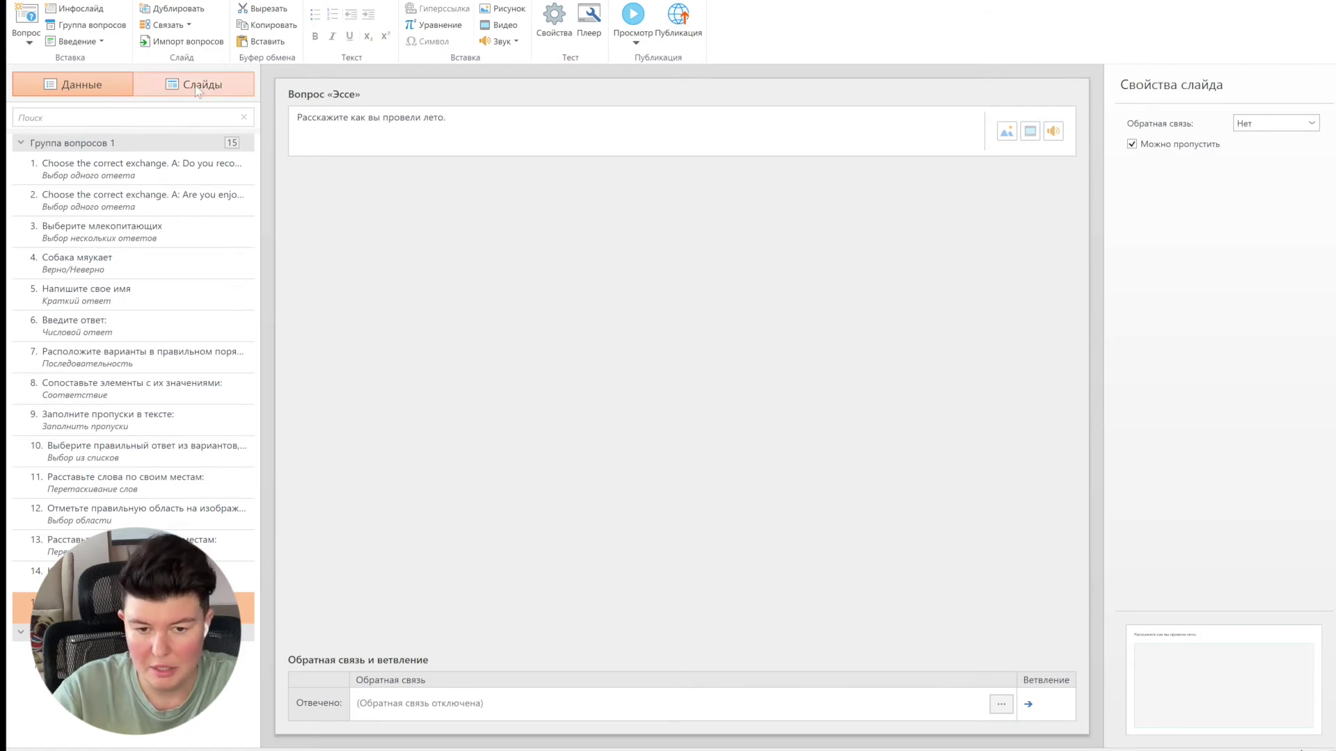
scroll(195, 299, up, 5)
scroll(194, 298, up, 10)
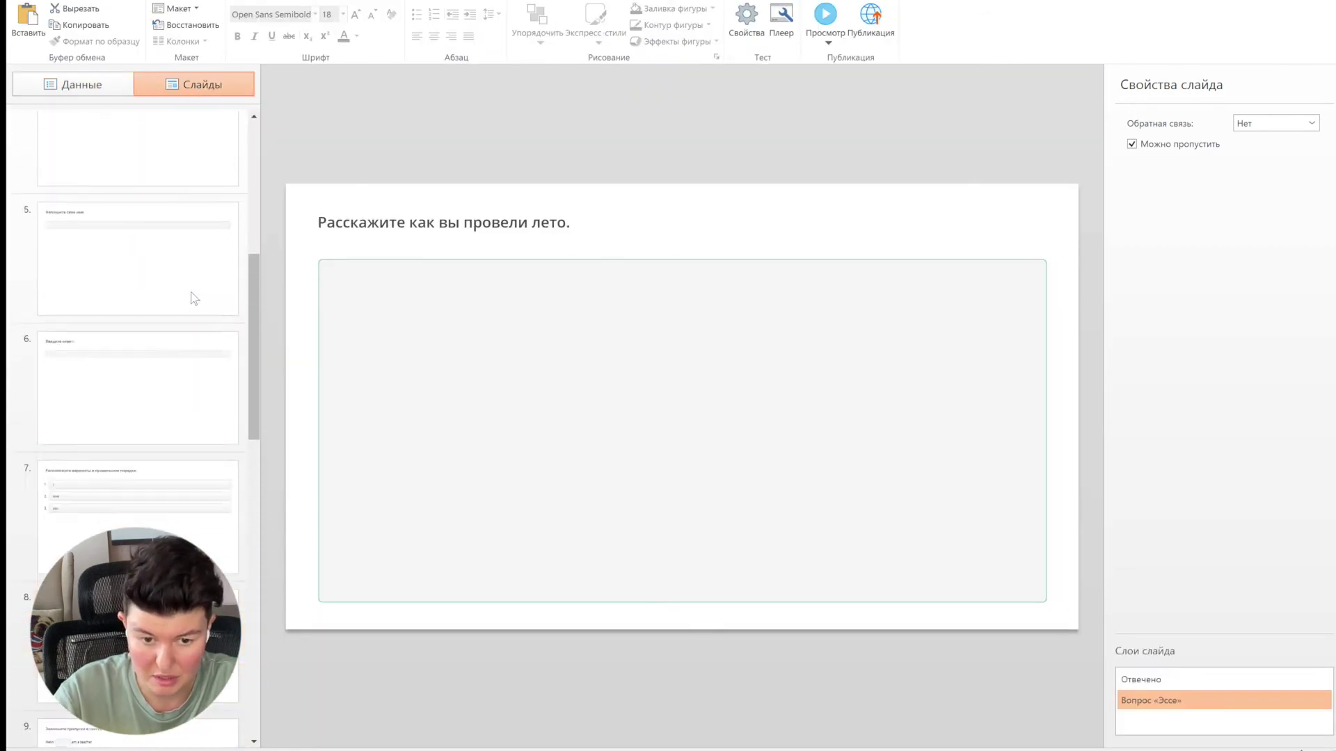
scroll(177, 319, down, 10)
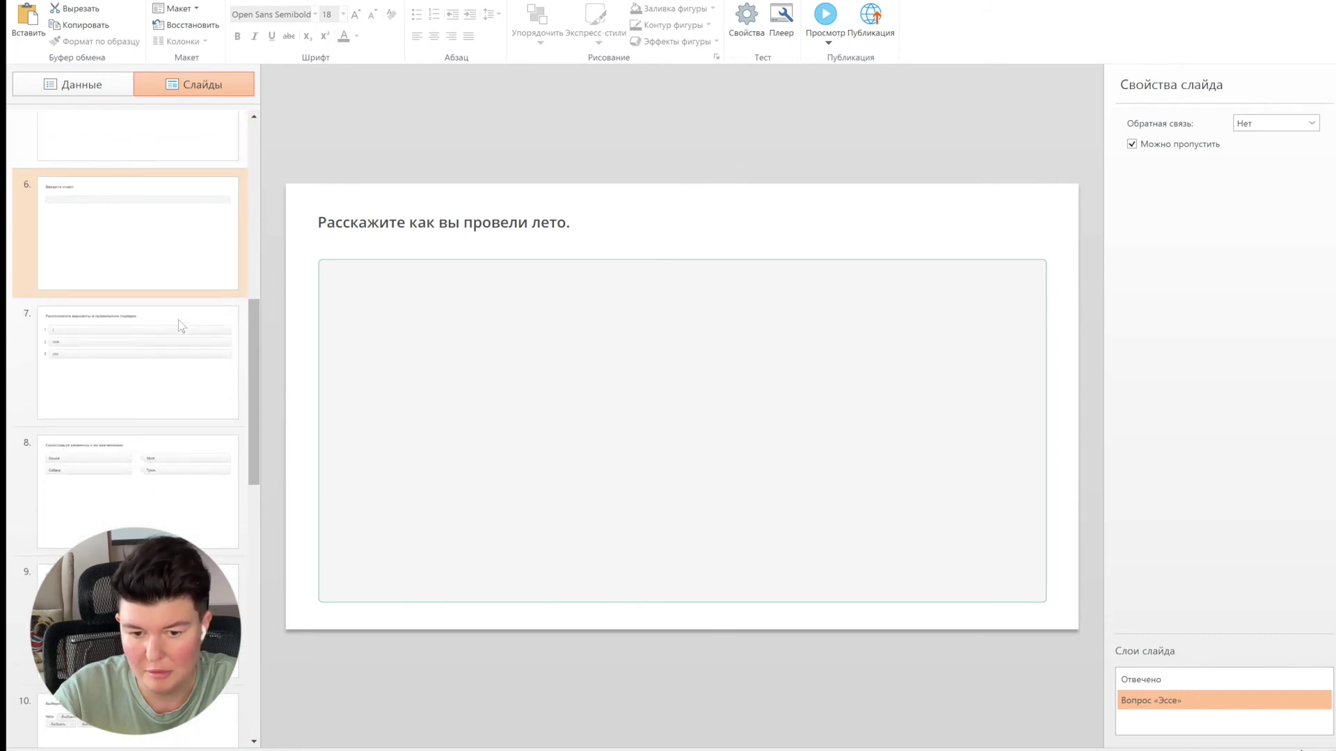
scroll(178, 319, up, 10)
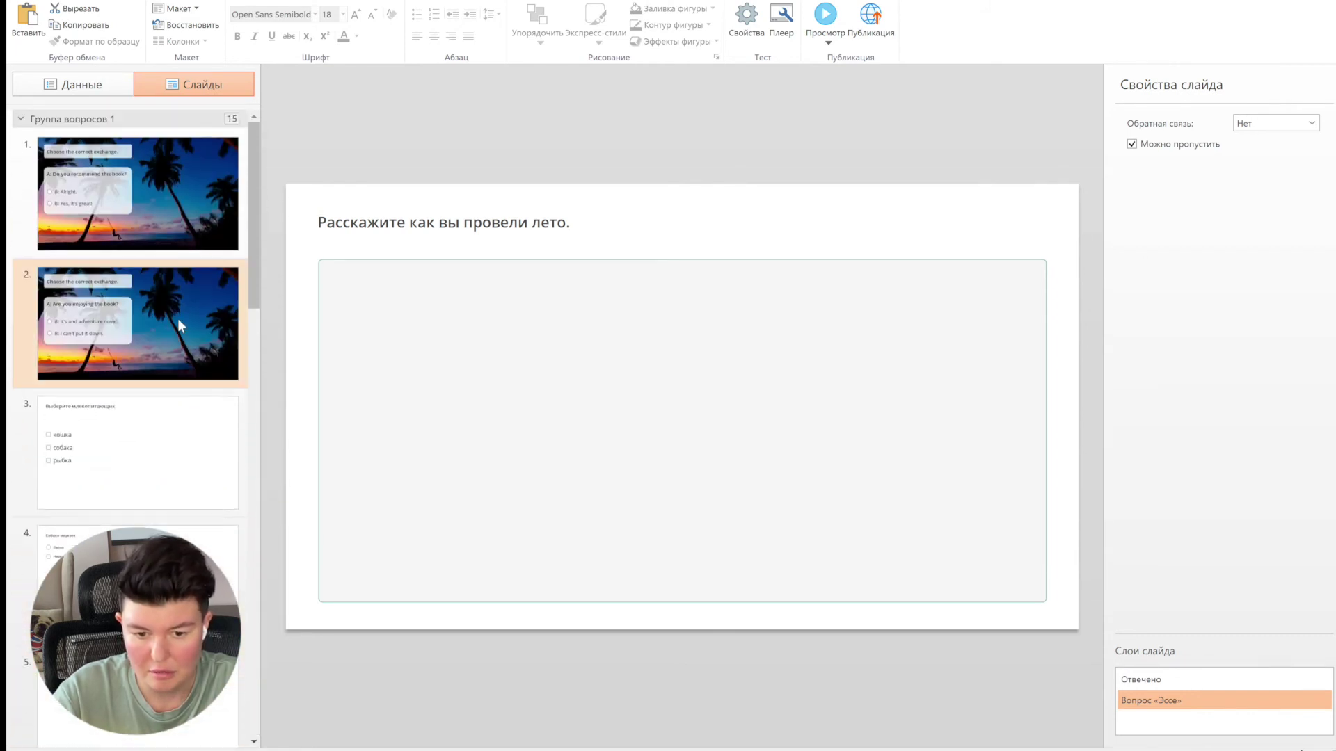
scroll(178, 320, down, 12)
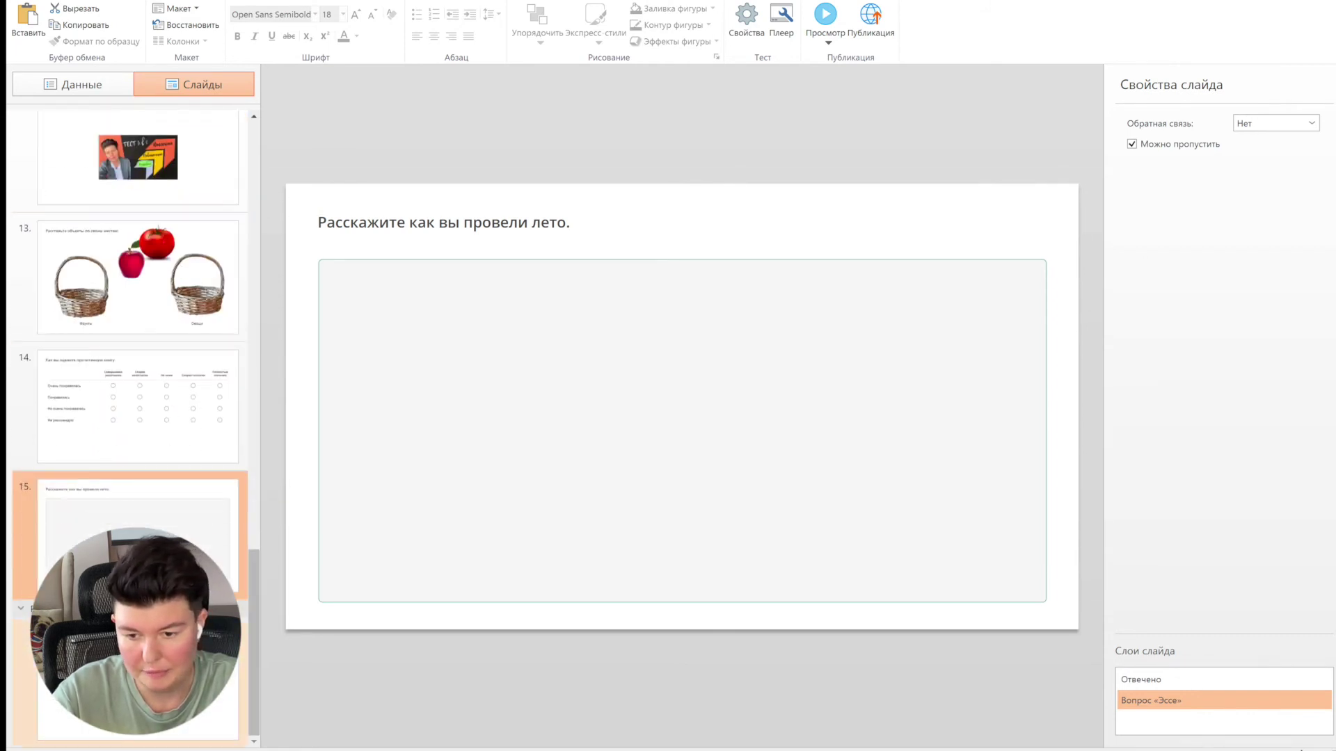
click(139, 679)
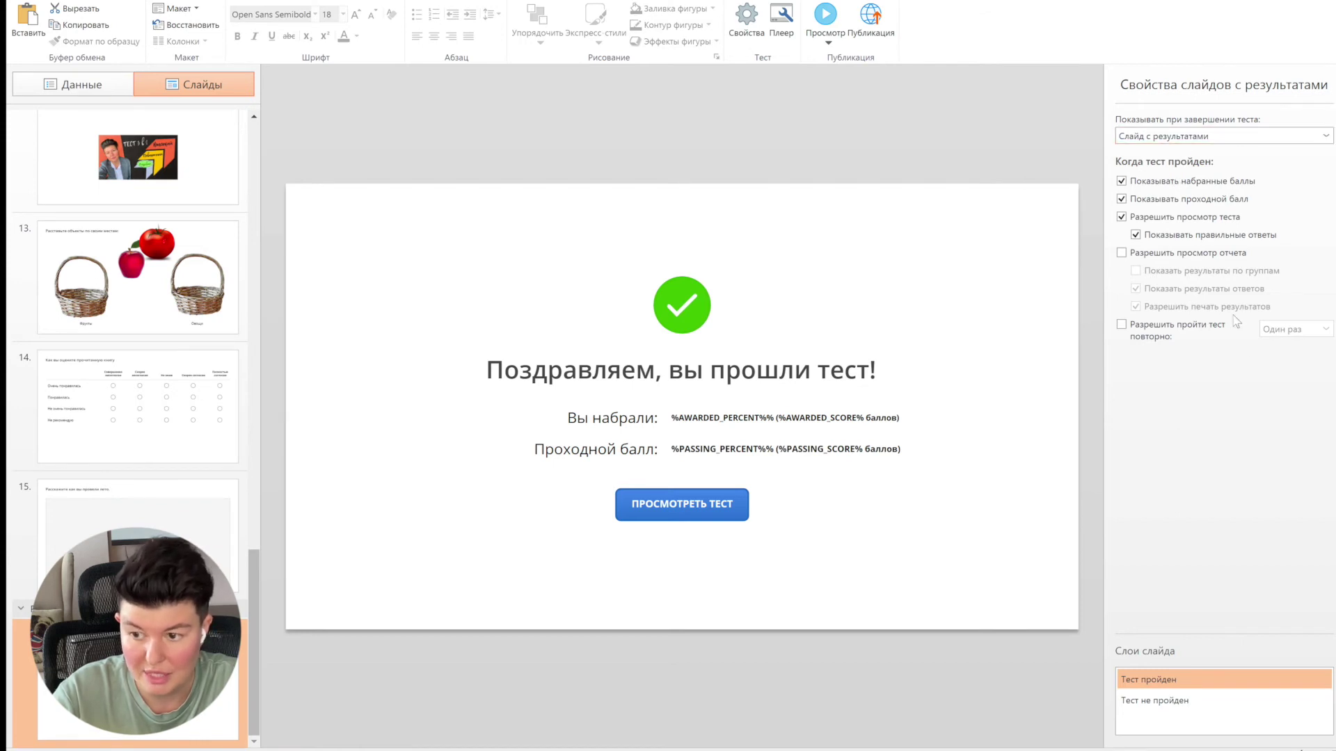
Try the completion options "Слайд без результатов" and "Не отображать слайд", and restore "Слайд с результатами".
click(1326, 137)
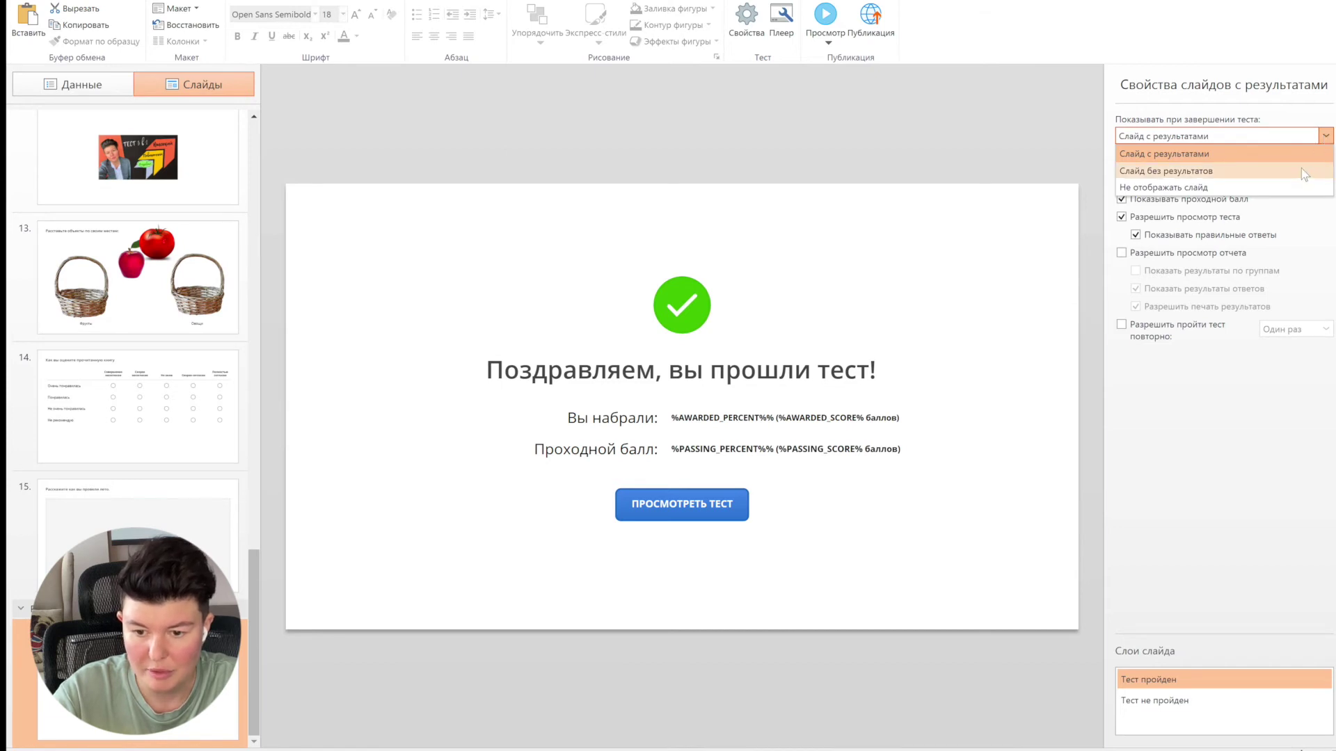
click(1303, 174)
click(1325, 137)
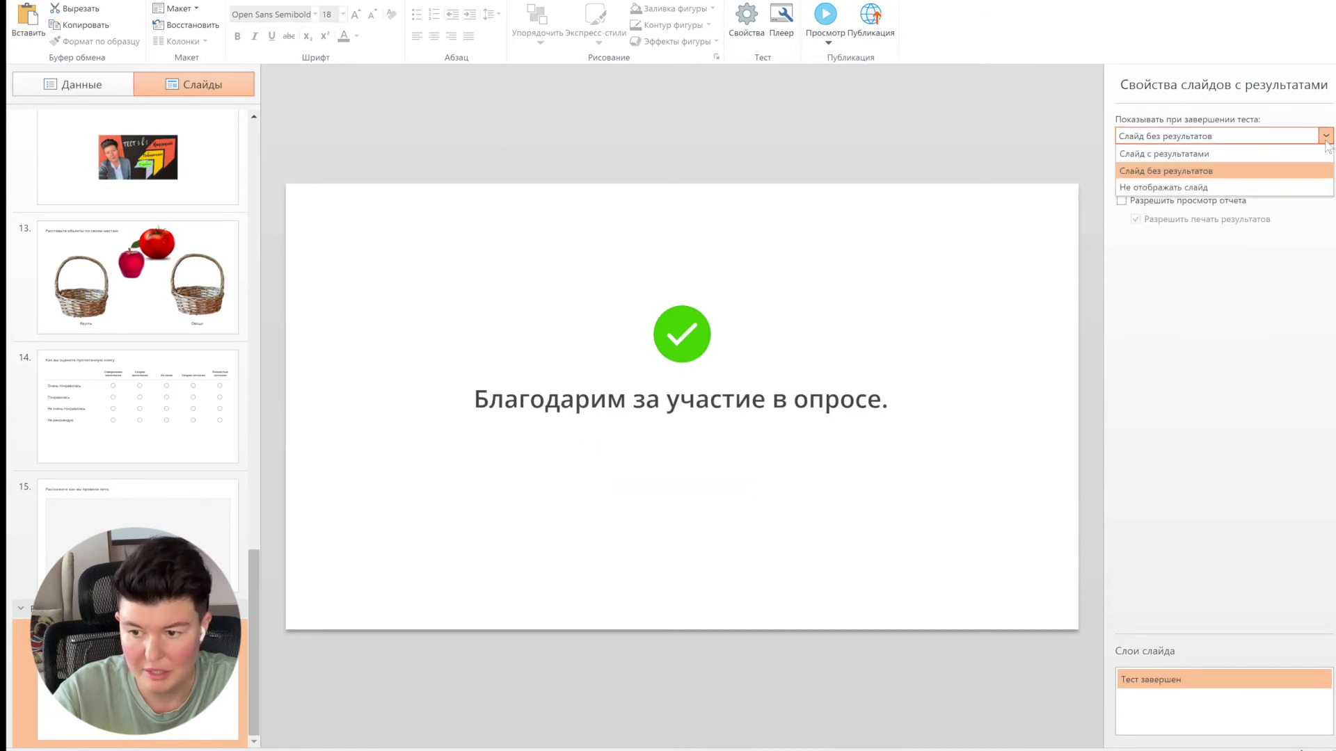
click(1293, 185)
click(1322, 136)
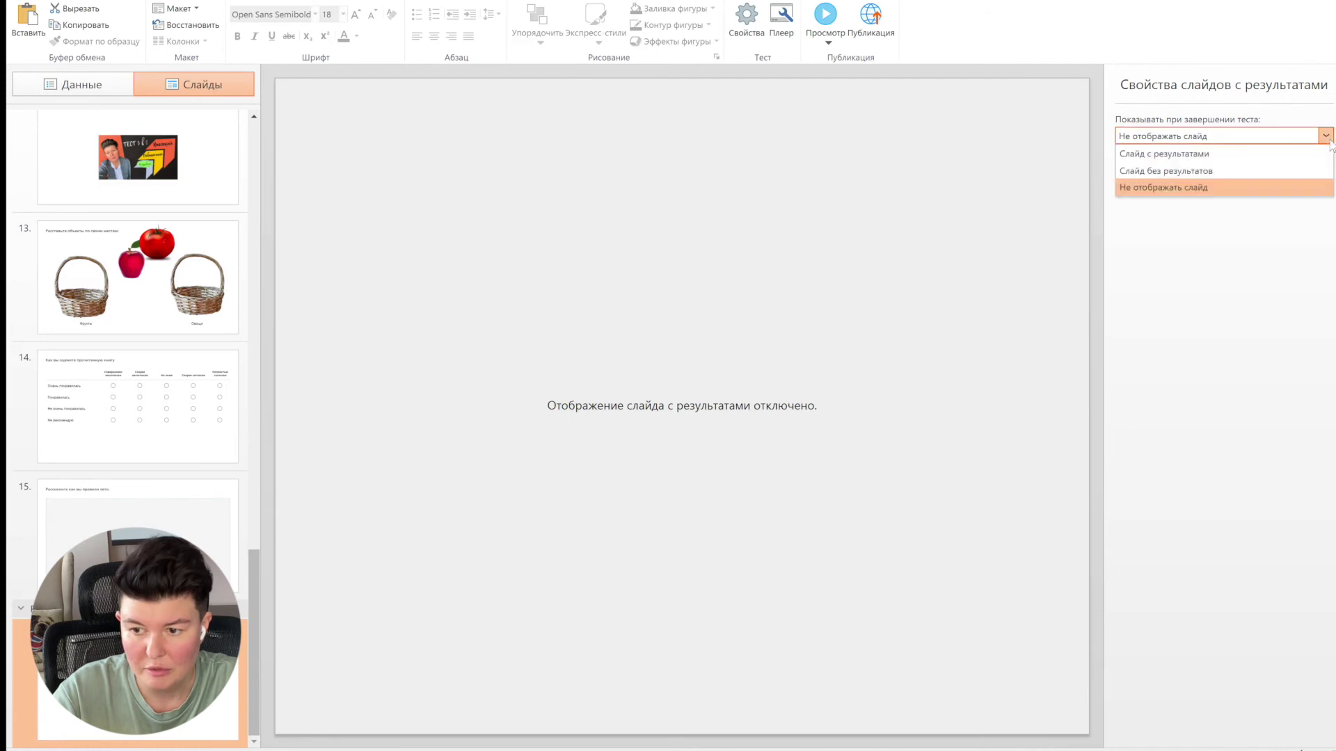
click(1287, 156)
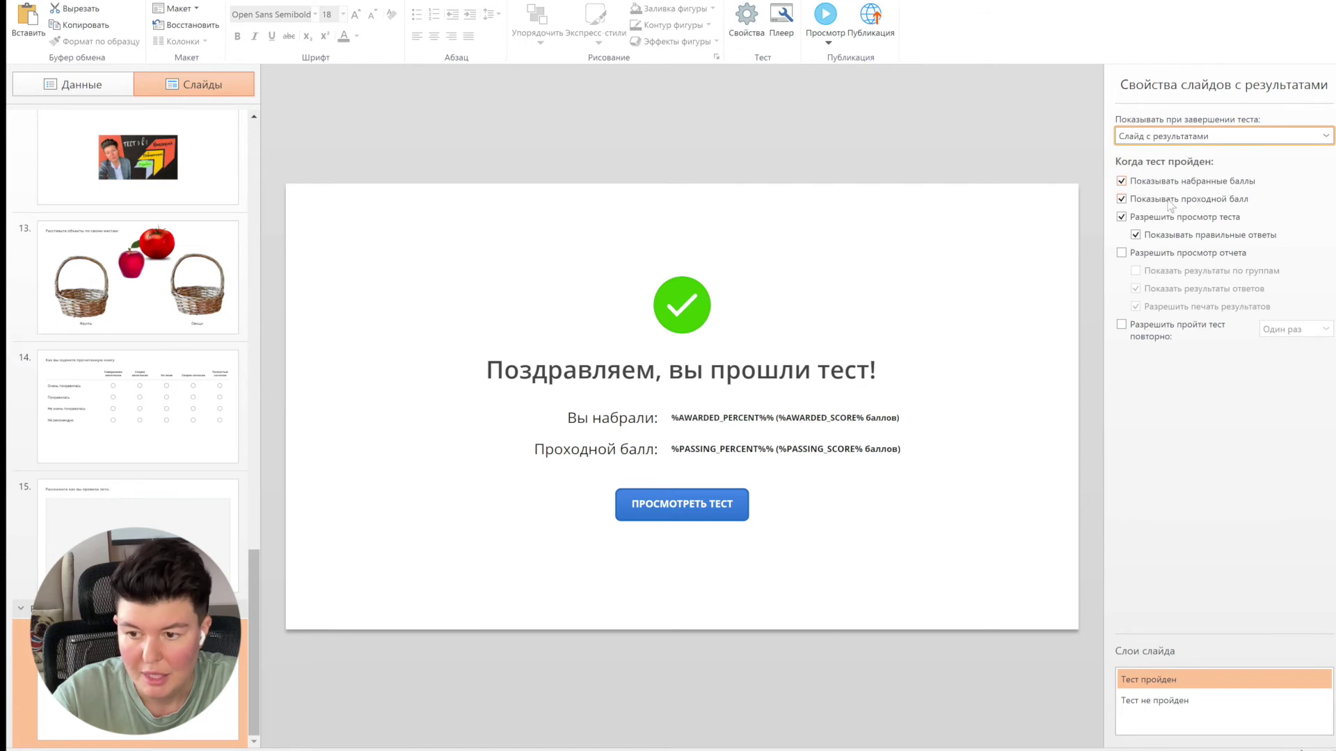
For a passed test, hide the passing score, leave report viewing disabled and allow the test to be retaken once.
click(1121, 200)
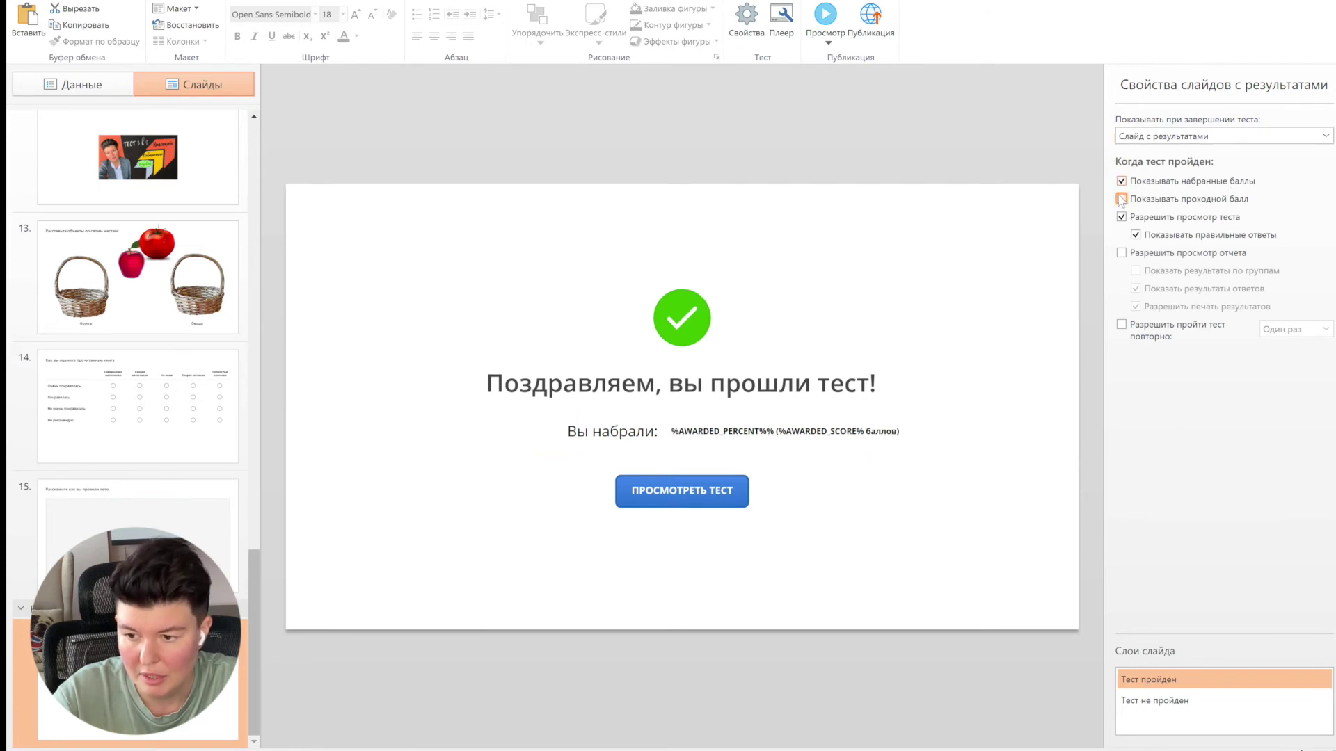
click(1122, 253)
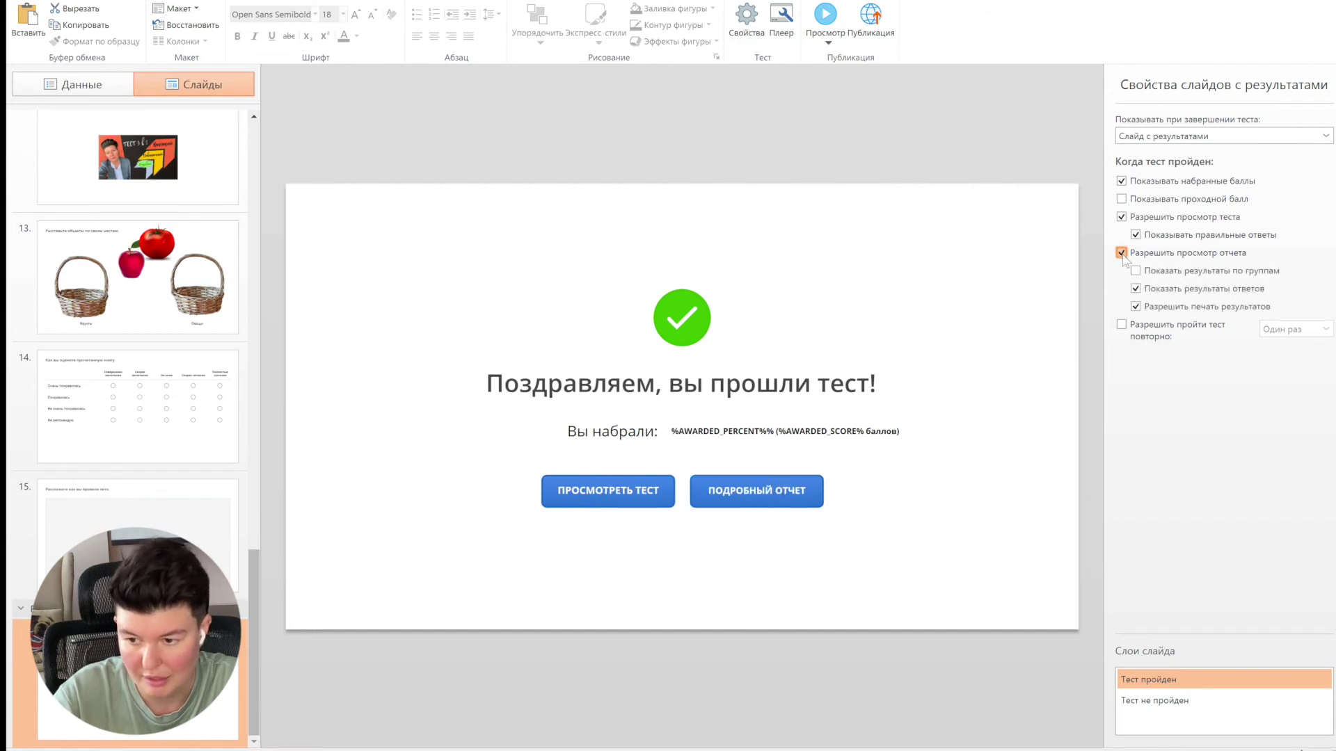
click(1121, 253)
click(1122, 253)
click(1121, 253)
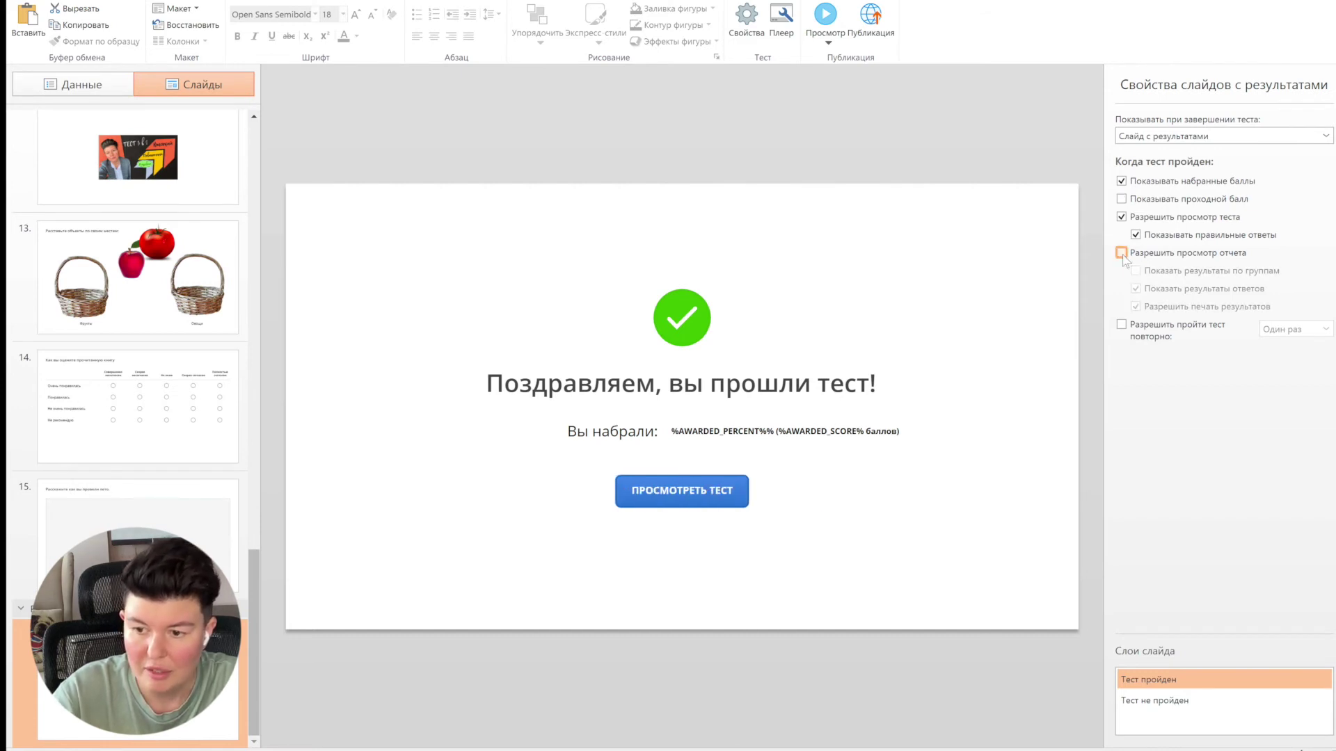
click(1122, 324)
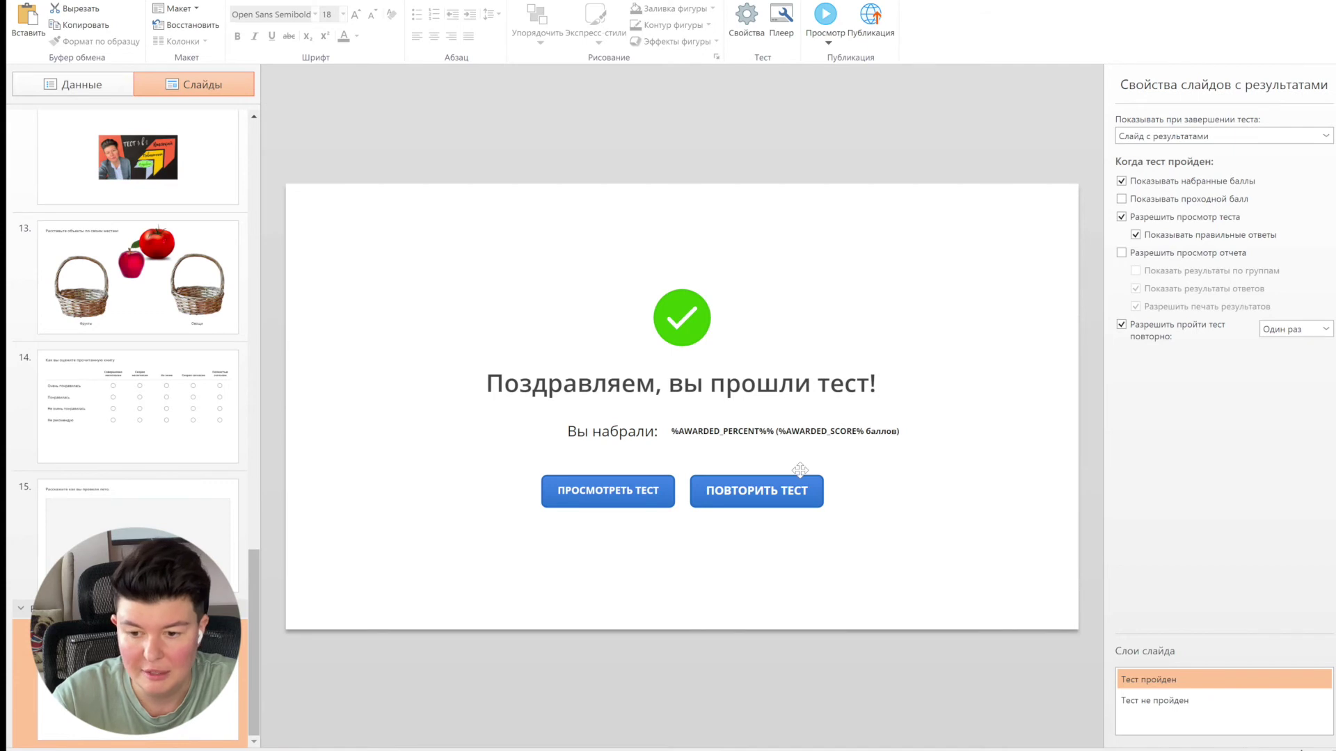
Remove the points part from the awarded score on the passed-test slide, keeping only %AWARDED_PERCENT%%.
click(789, 432)
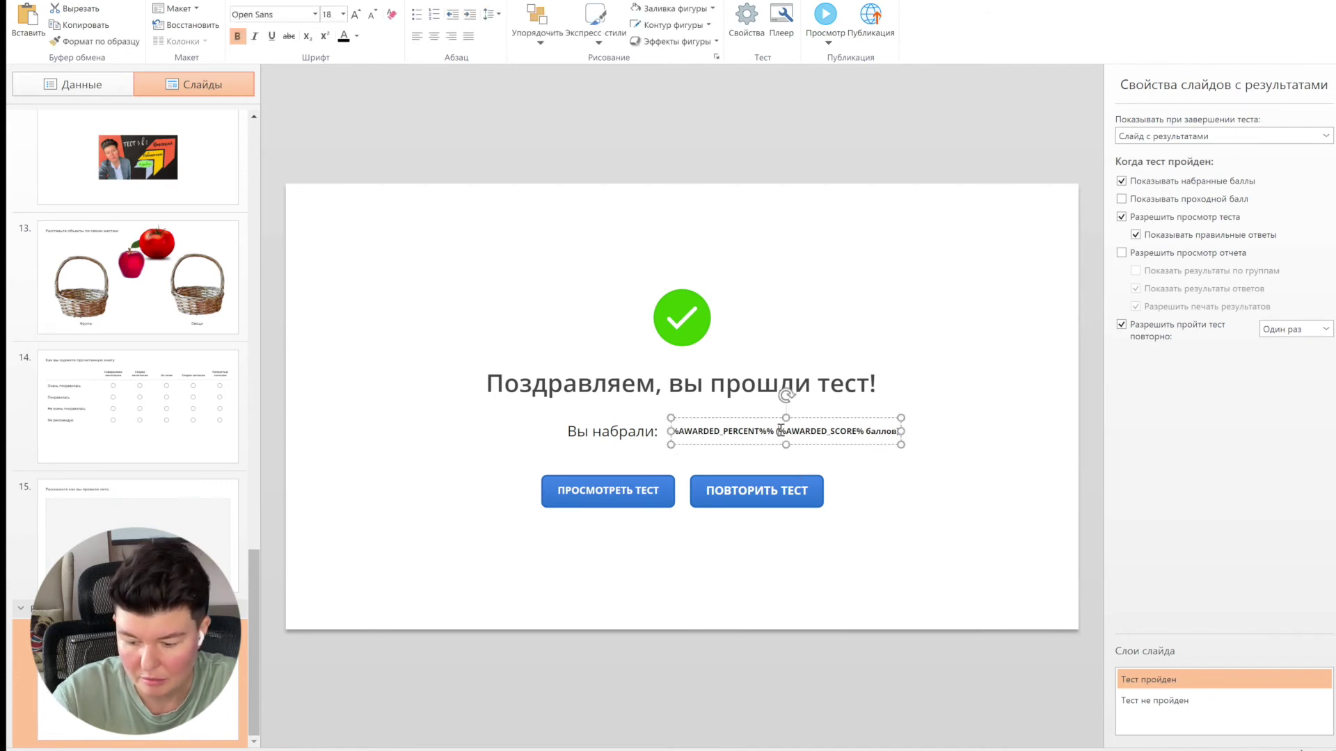
drag(781, 431, 908, 432)
key(BackSpace)
key(BackSpace)
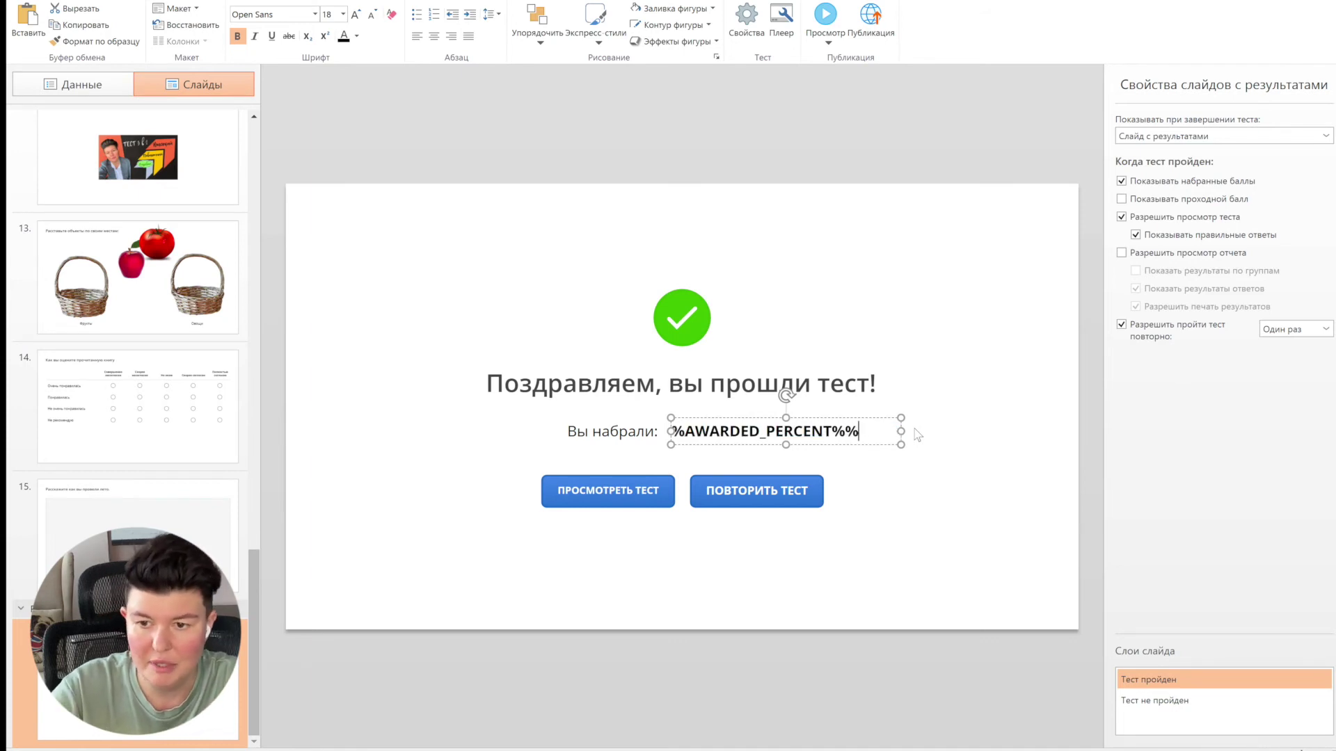
Preview the test in the tablet and phone layouts, both landscape and portrait, and return to the desktop layout.
click(825, 15)
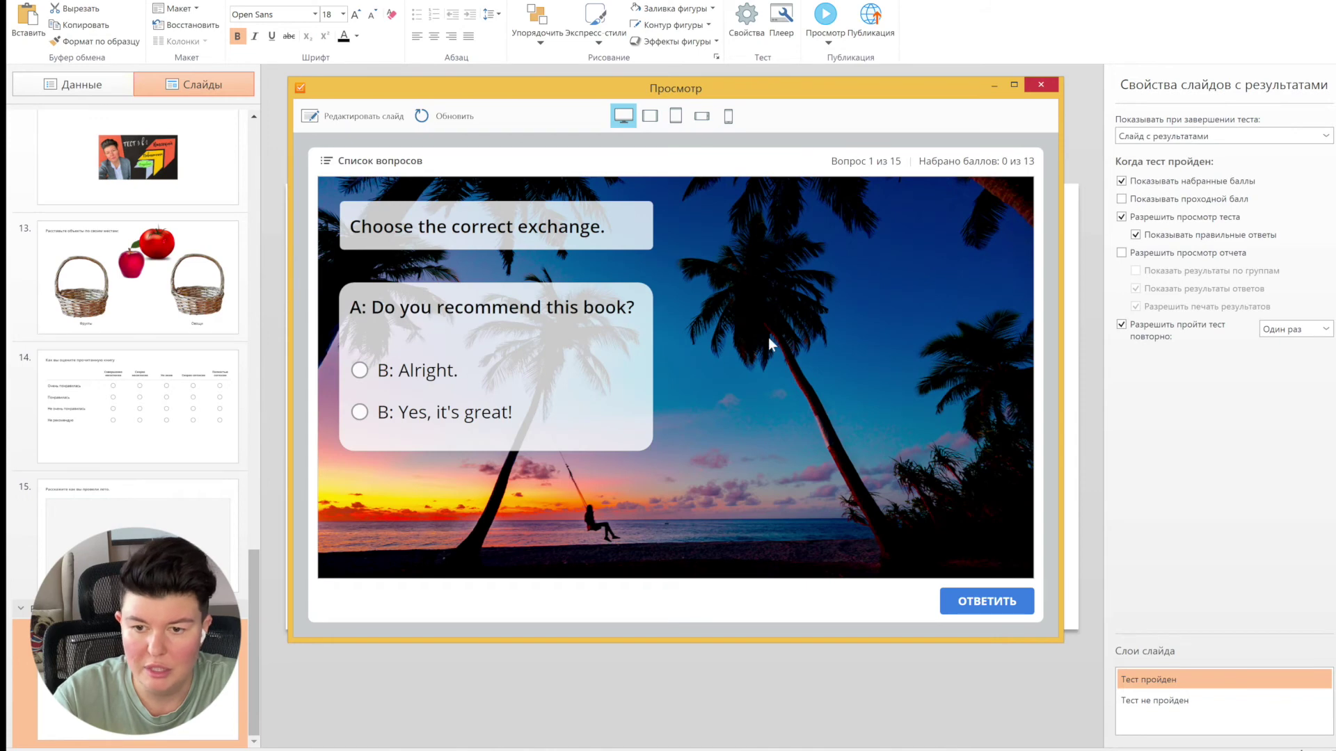
click(650, 115)
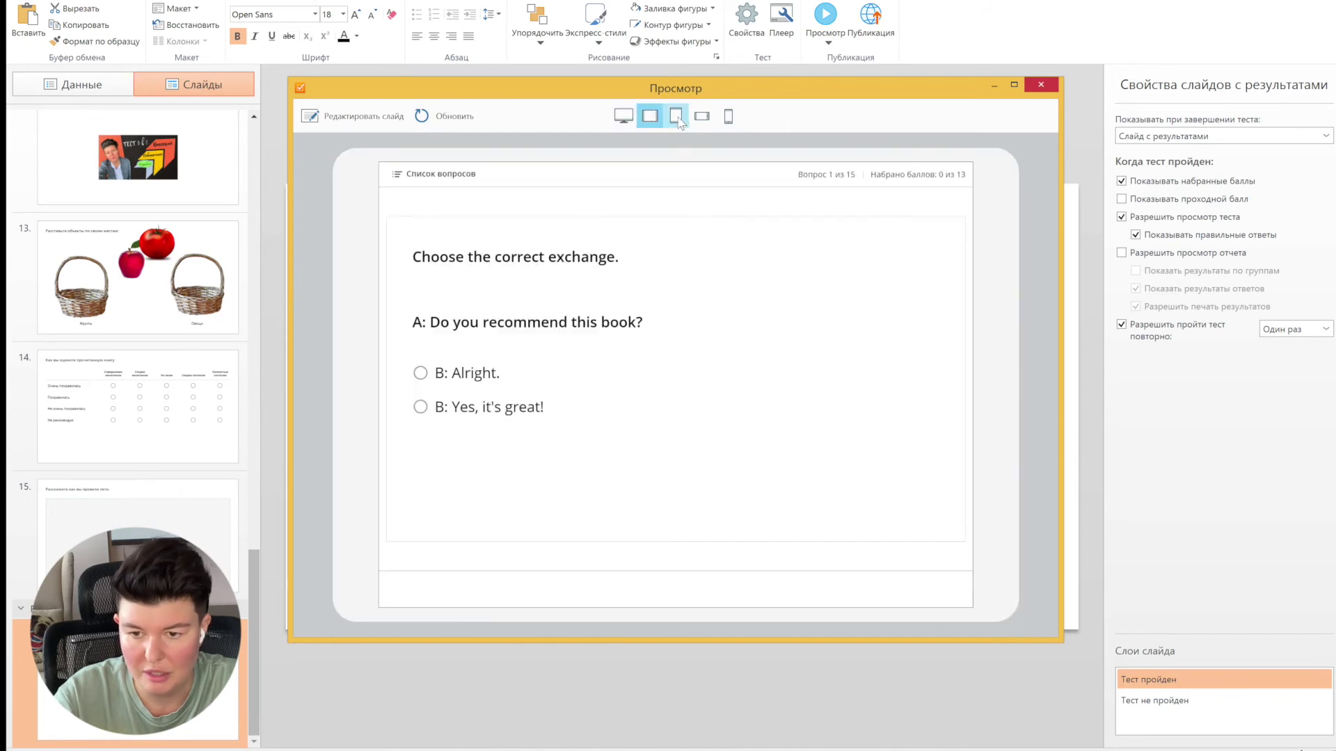
click(675, 115)
click(702, 115)
click(728, 115)
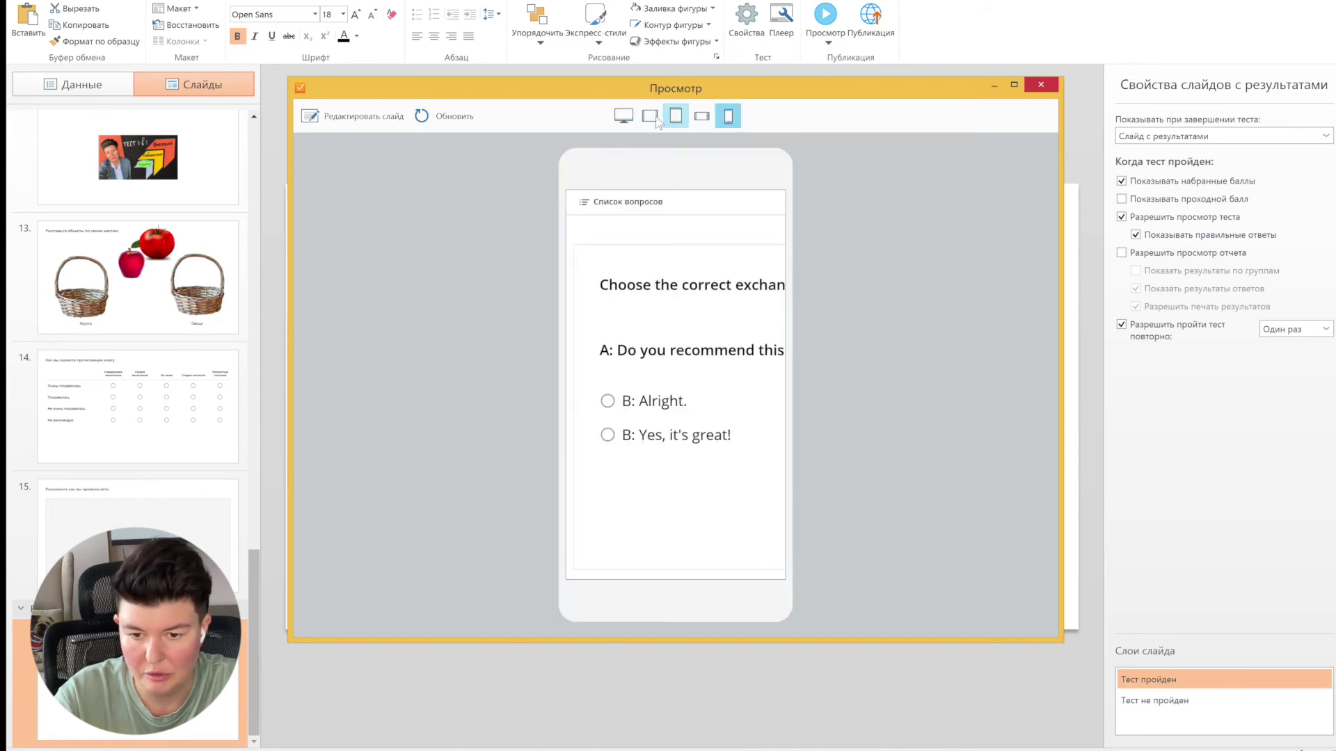
click(623, 116)
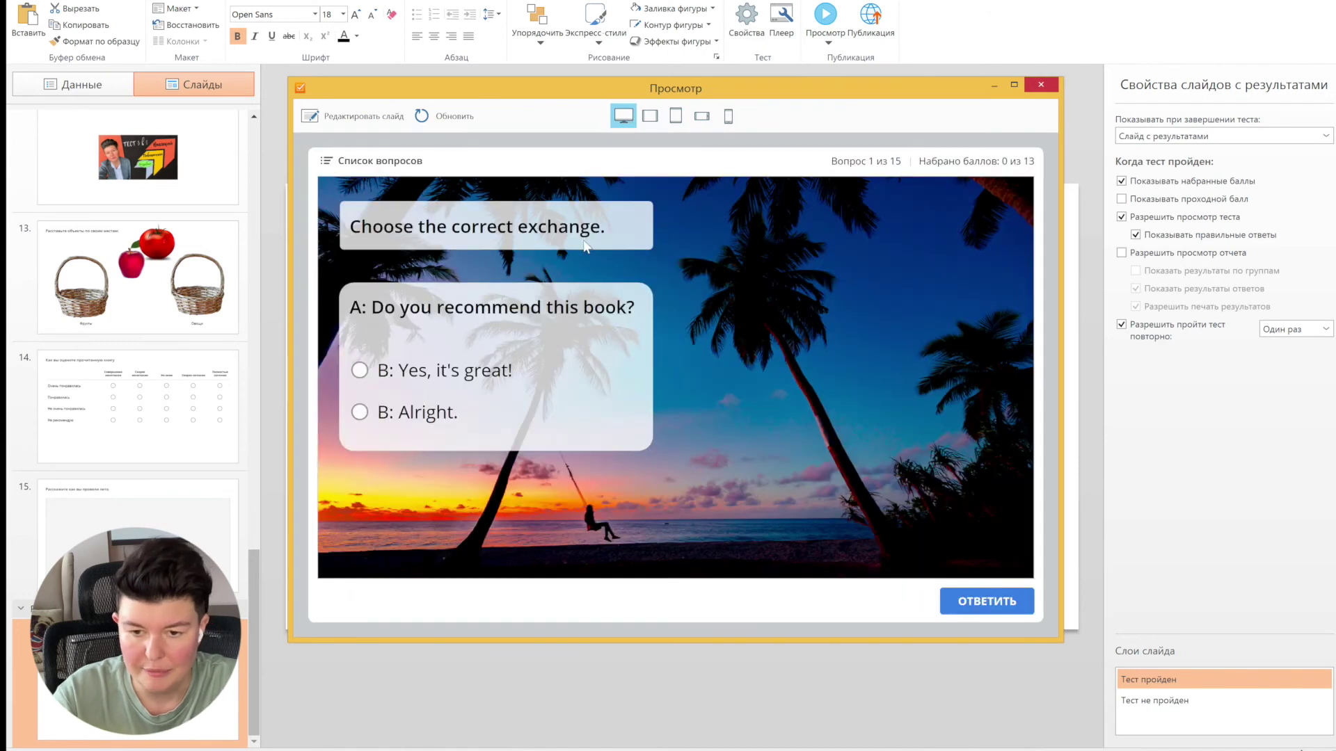
In the preview, answer the two "Choose the correct exchange." questions with "B: Yes, it's great!" and "B: I can't put it down." and continue.
click(370, 377)
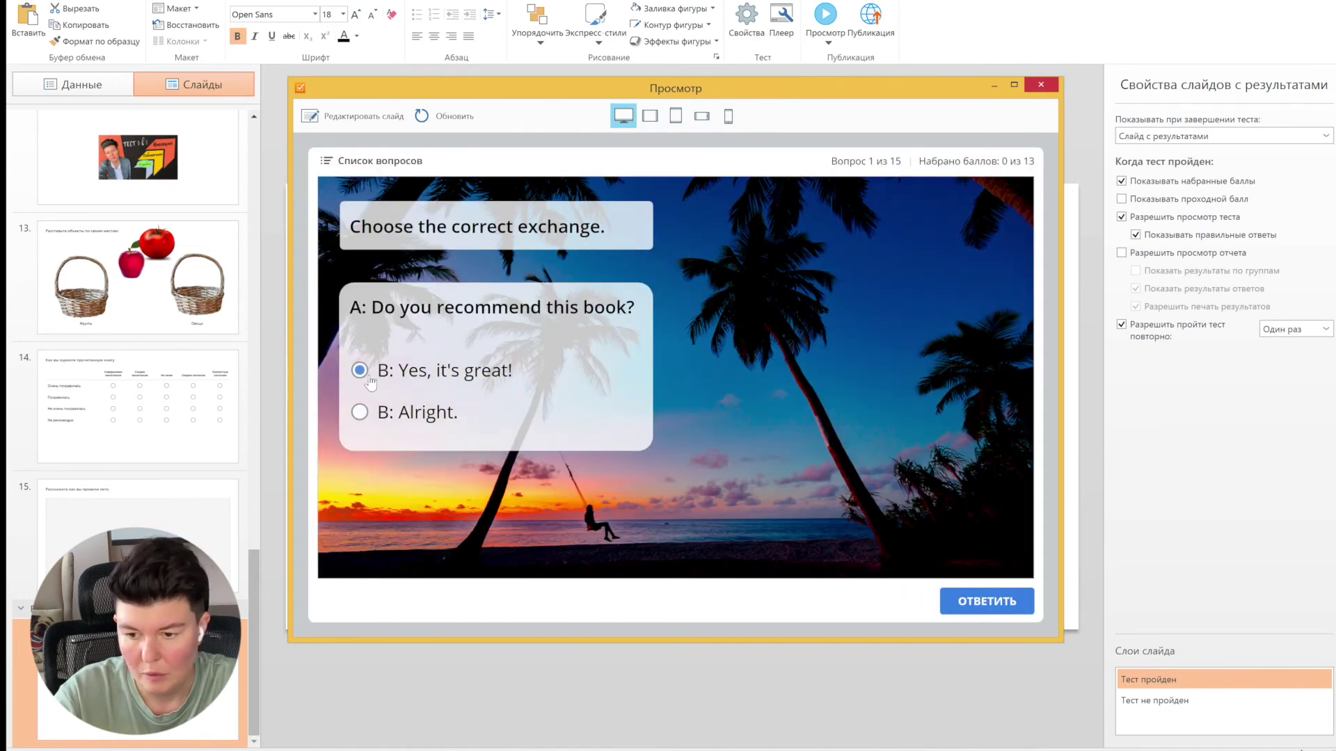
click(991, 611)
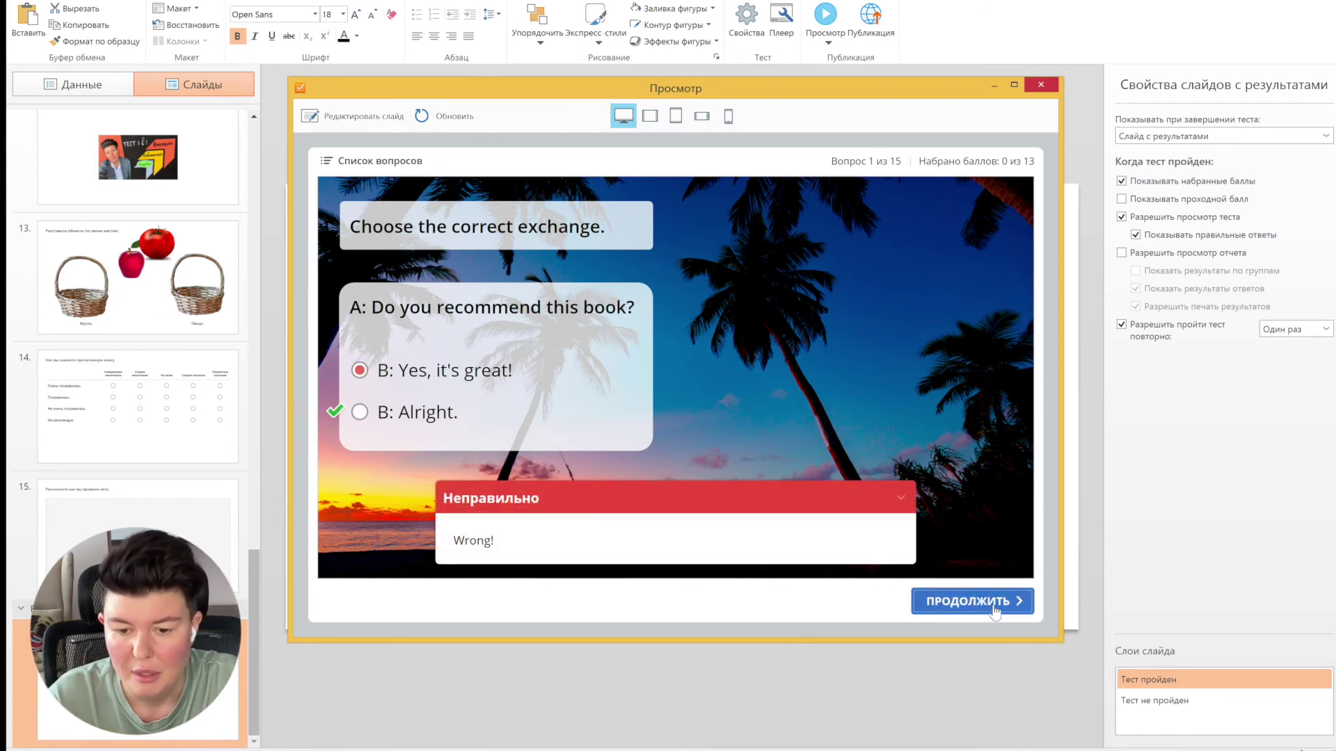
click(995, 611)
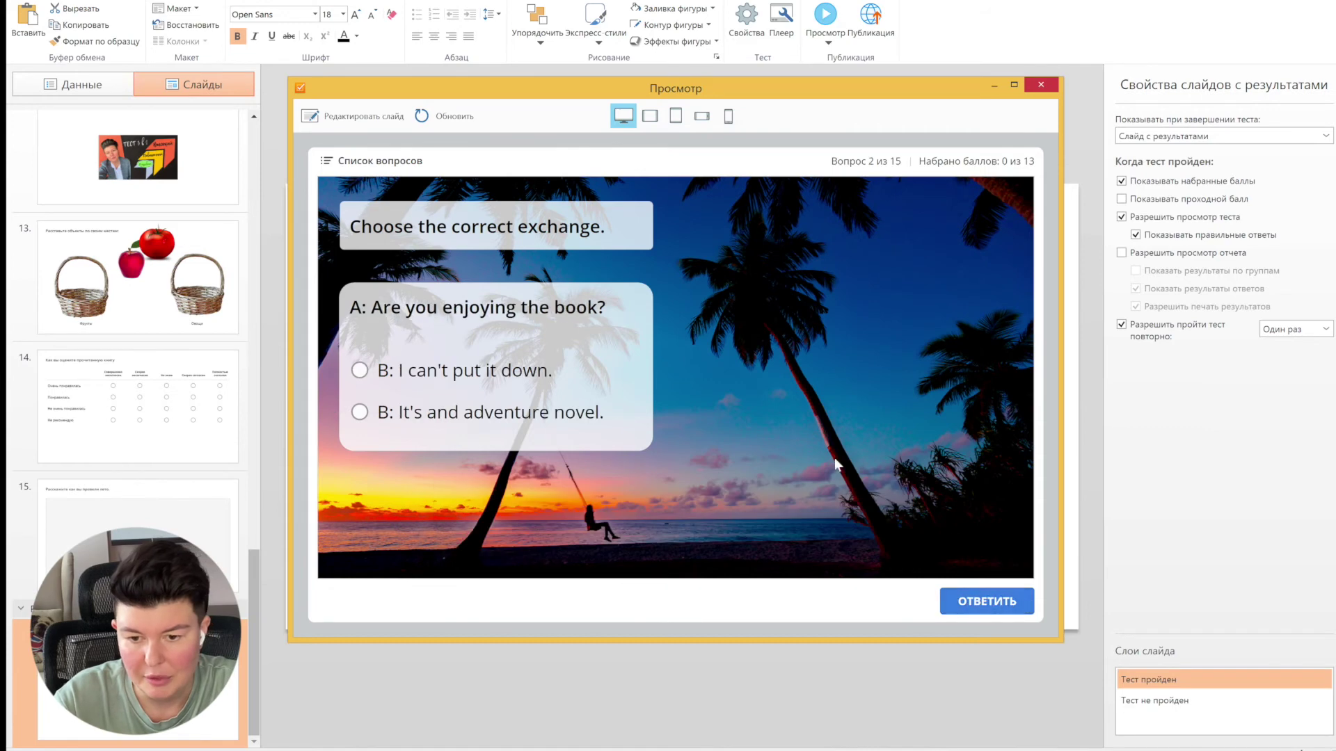
click(476, 378)
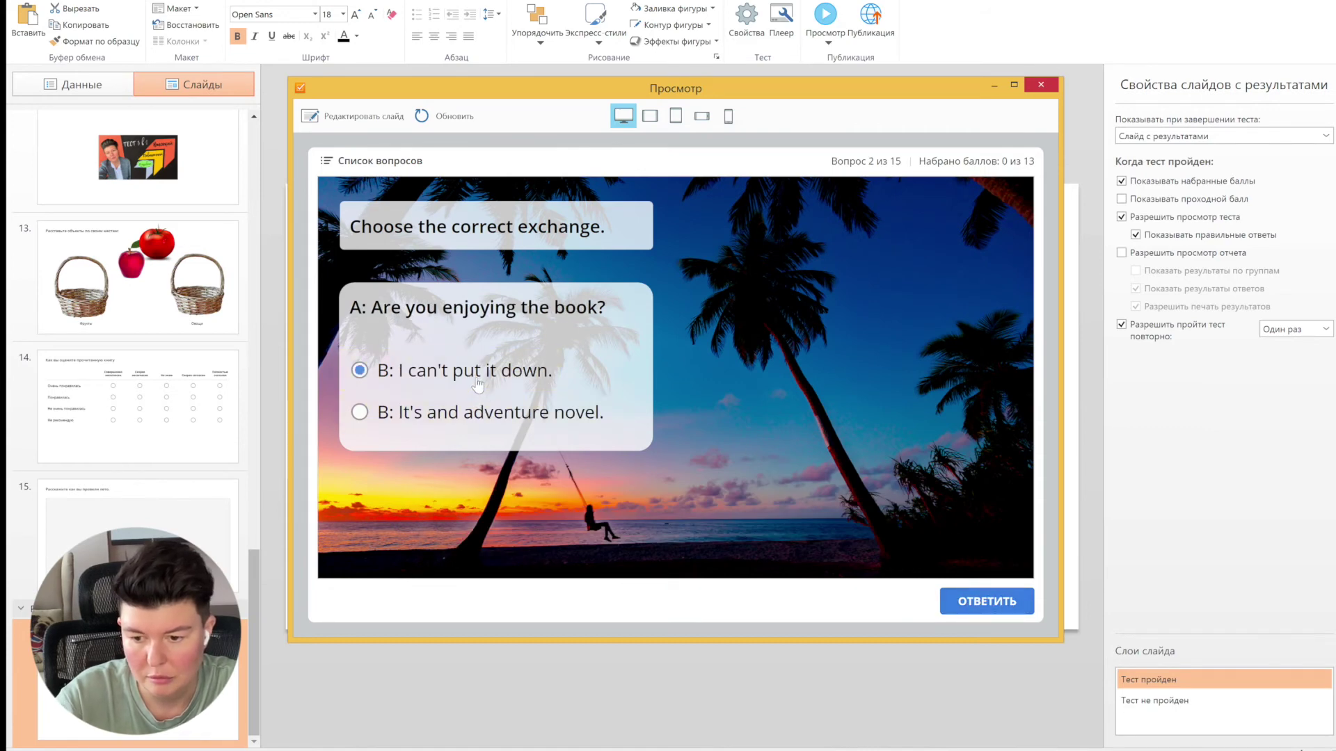
click(947, 601)
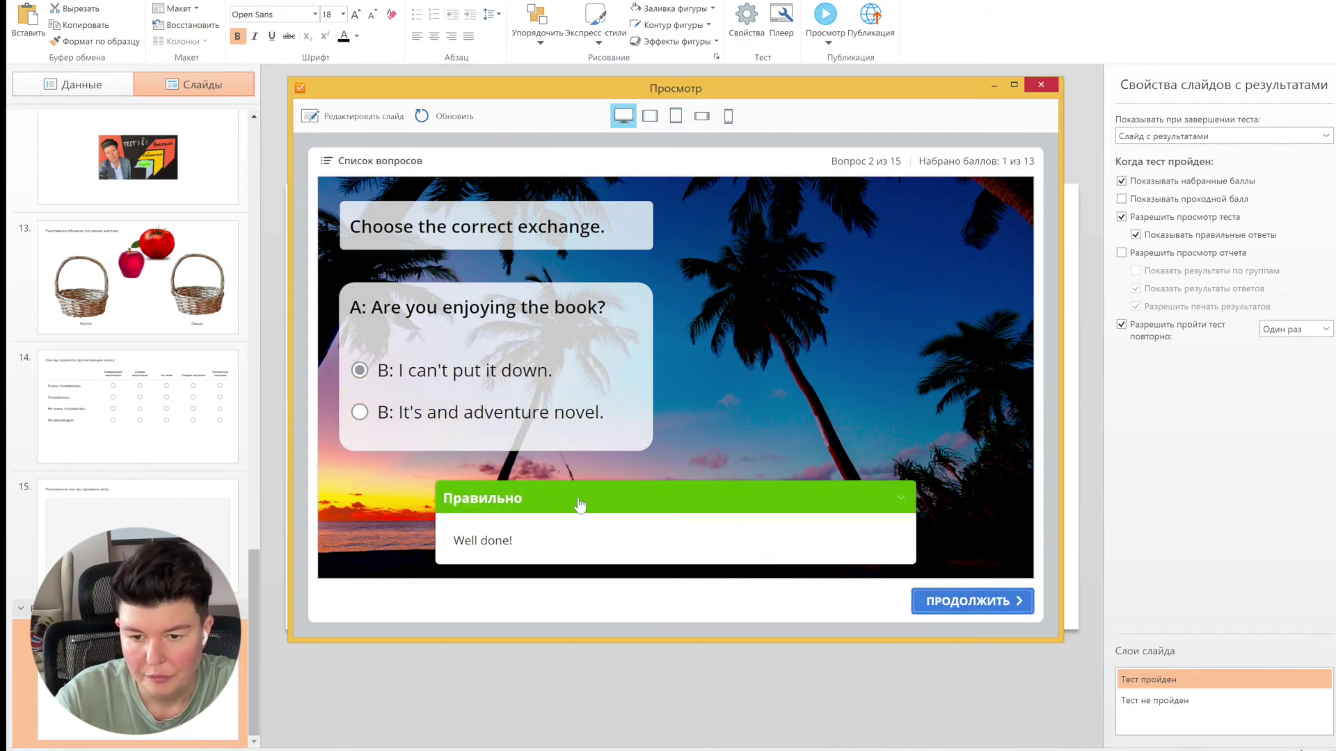
click(974, 602)
Submit "собака" and "кошка" as the mammals, and answer "Неверно" to the statement "Собака мяукает".
click(378, 315)
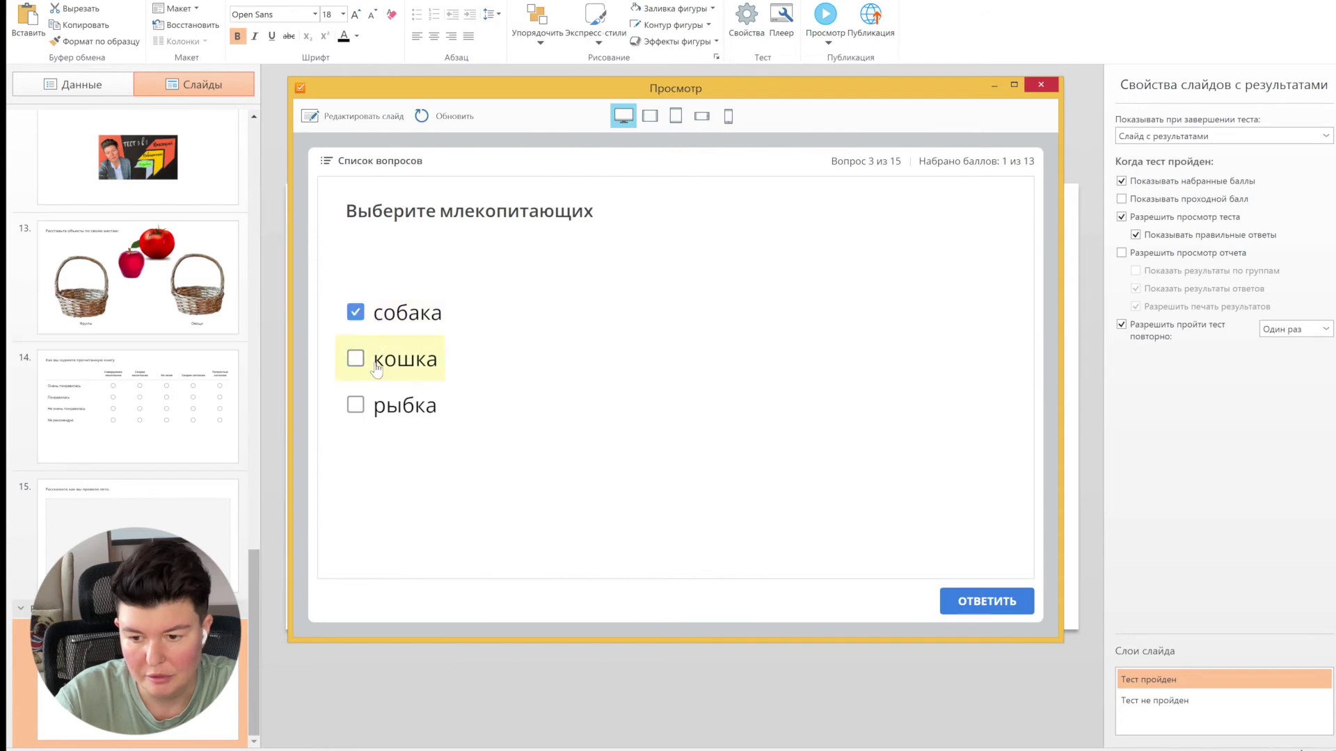
click(374, 358)
click(991, 602)
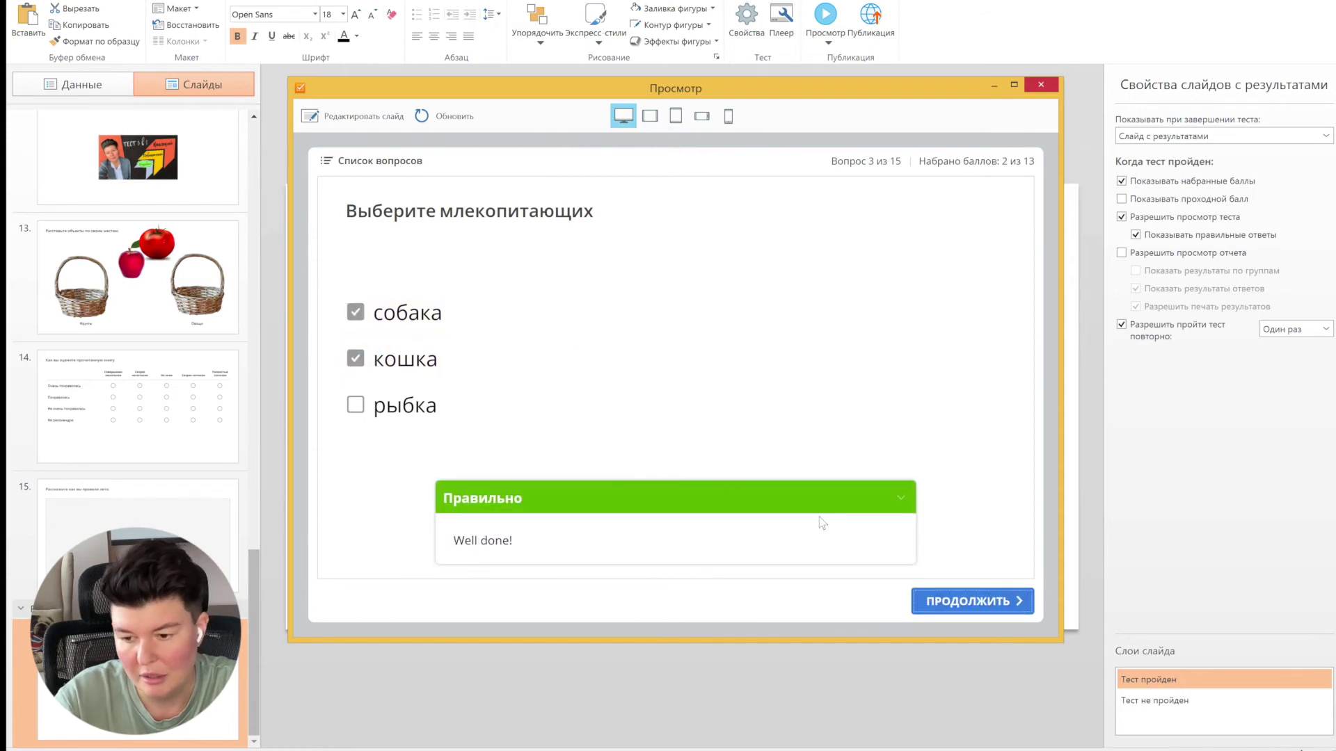
click(974, 601)
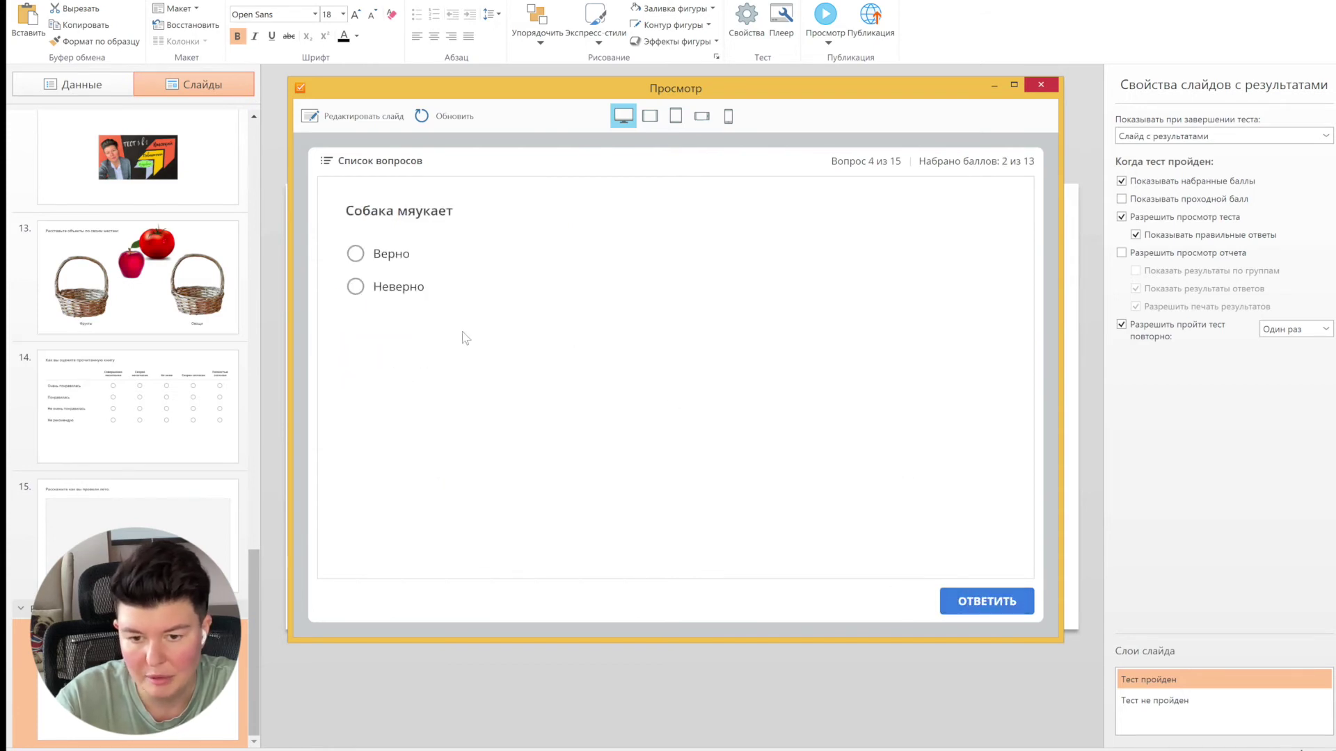
click(393, 287)
click(986, 603)
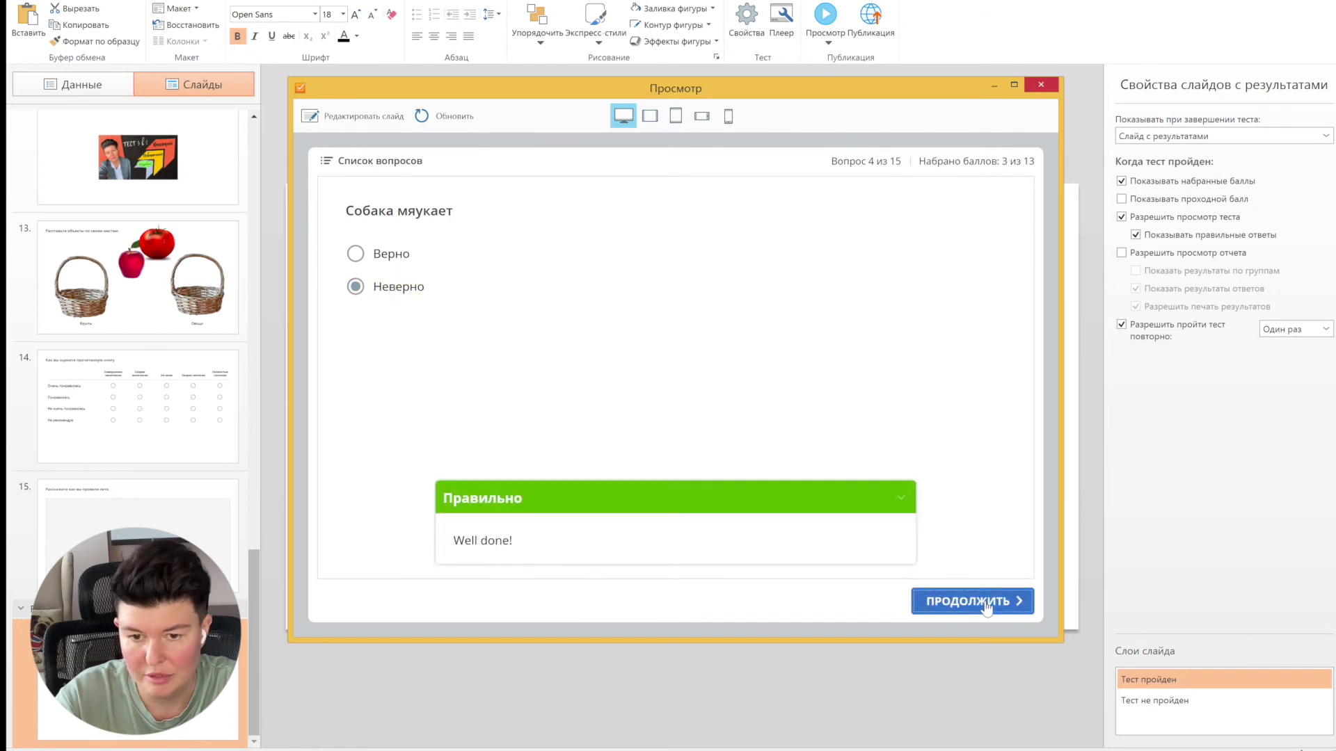
click(985, 603)
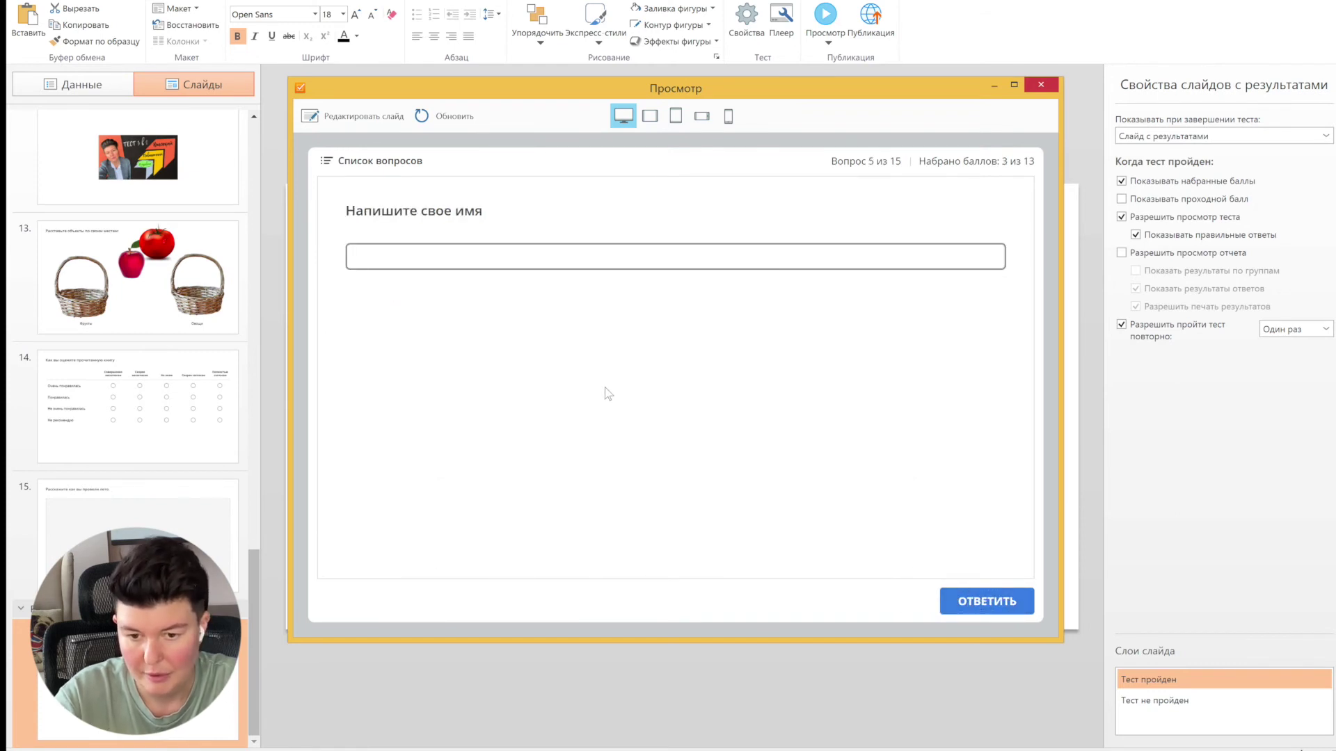
Submit a first name for the question "Напишите свое имя" and 233 for the question "Введите ответ:".
text(Мария)
click(971, 601)
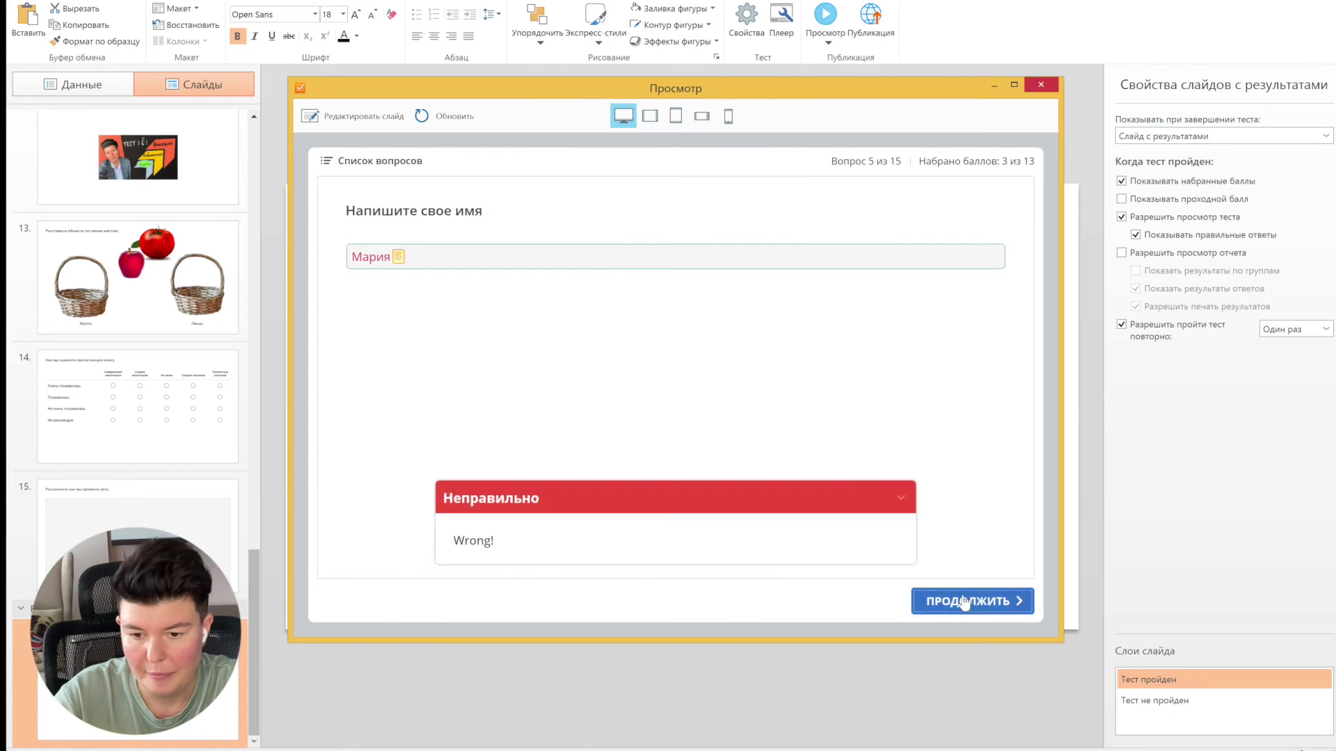
click(965, 602)
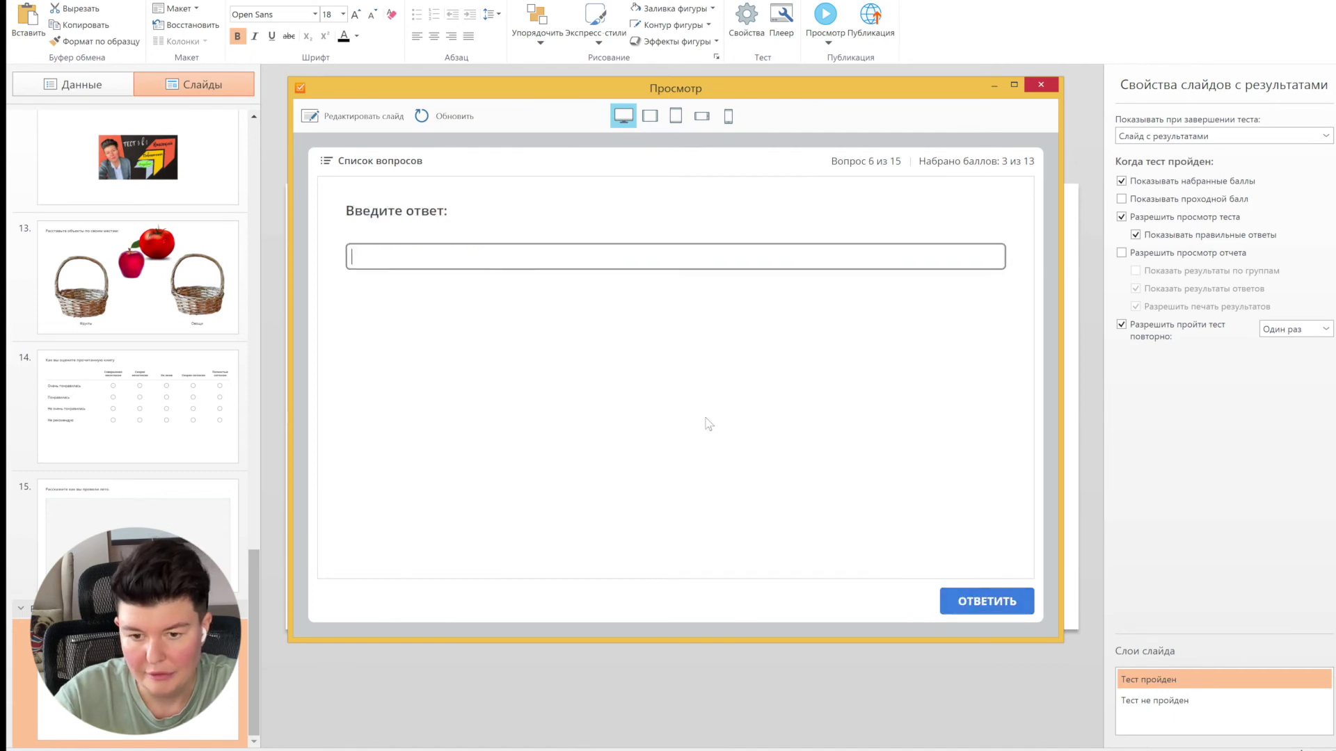
click(648, 256)
text(233)
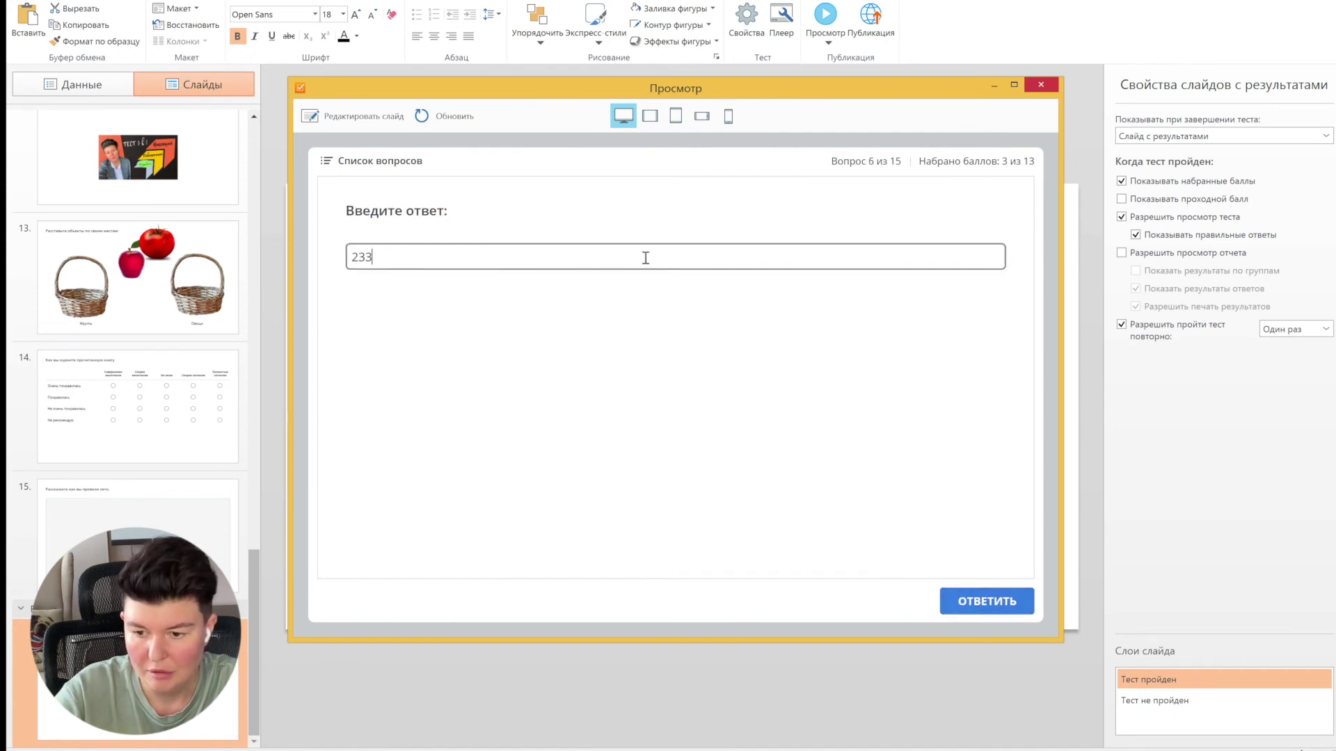
click(987, 604)
click(989, 607)
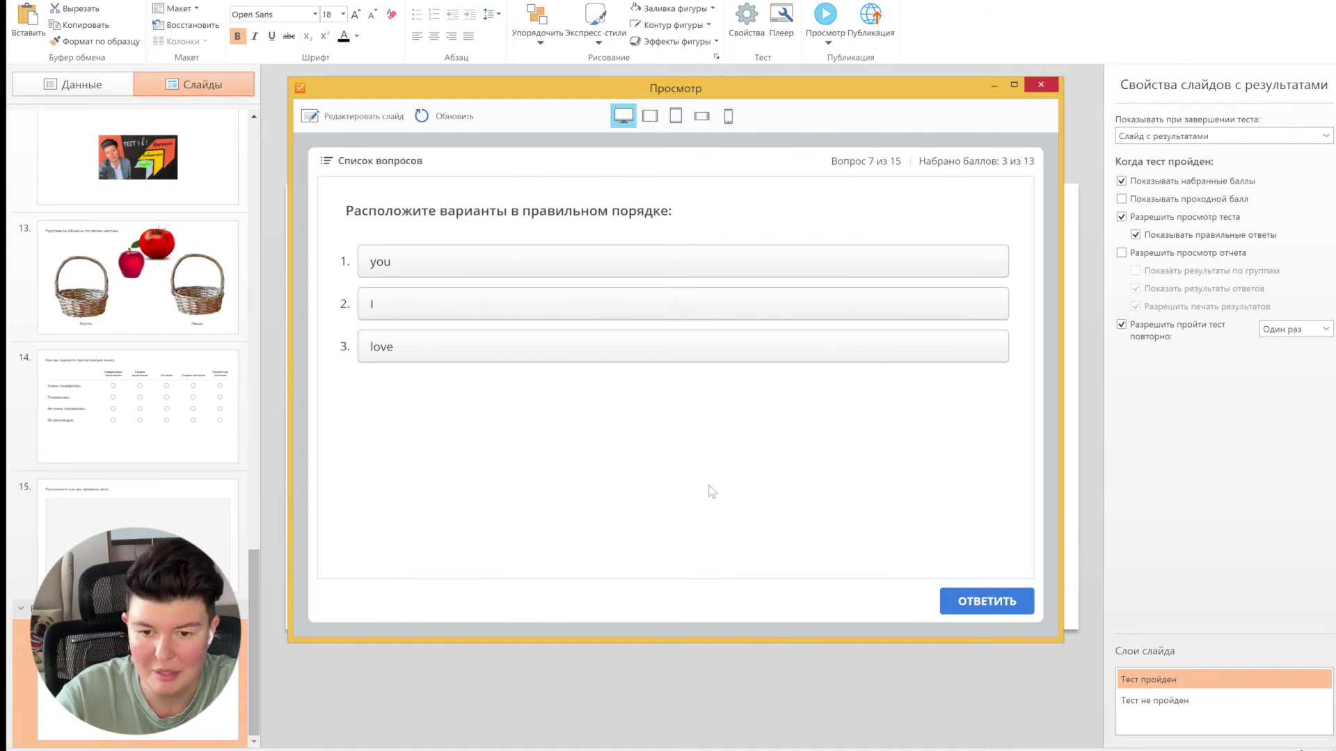
Submit the word order "I", "love", "you", and match "Кошка" with "Муся" and "Собака" with "Тузик".
drag(486, 302, 486, 256)
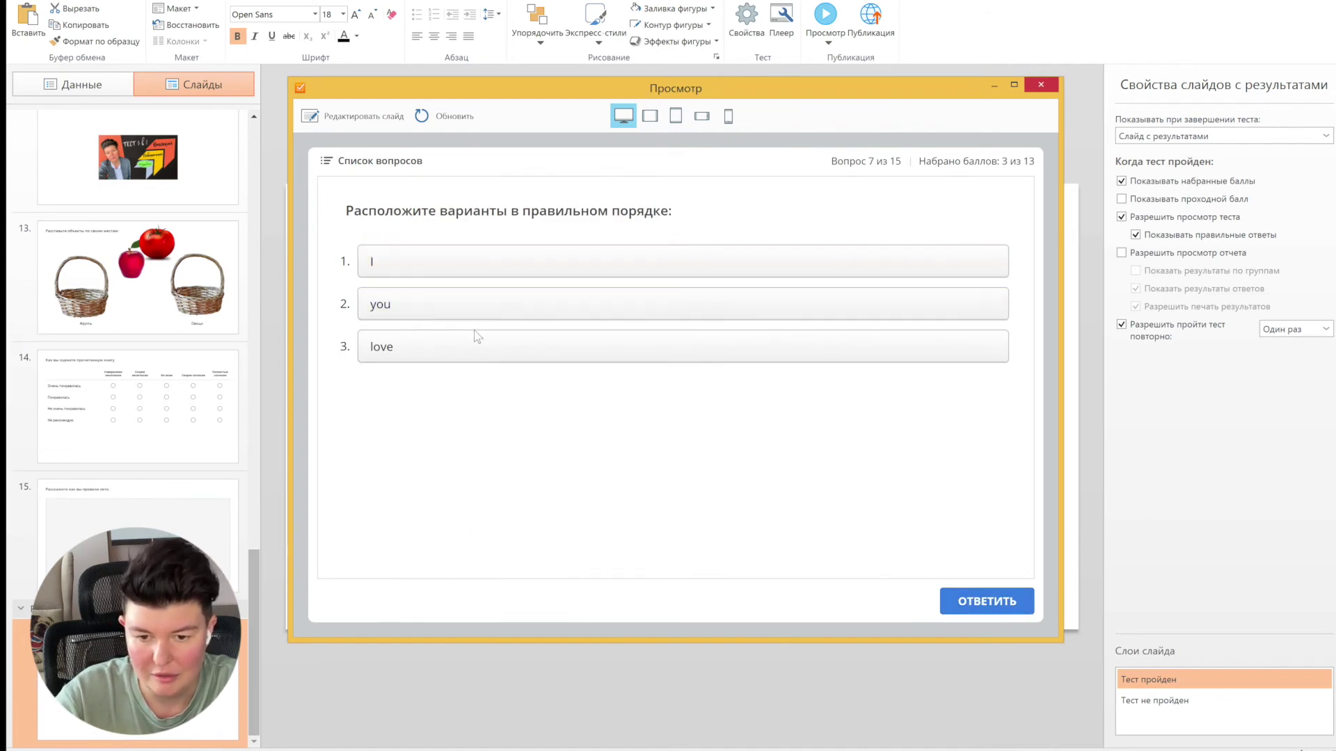
drag(477, 337, 470, 306)
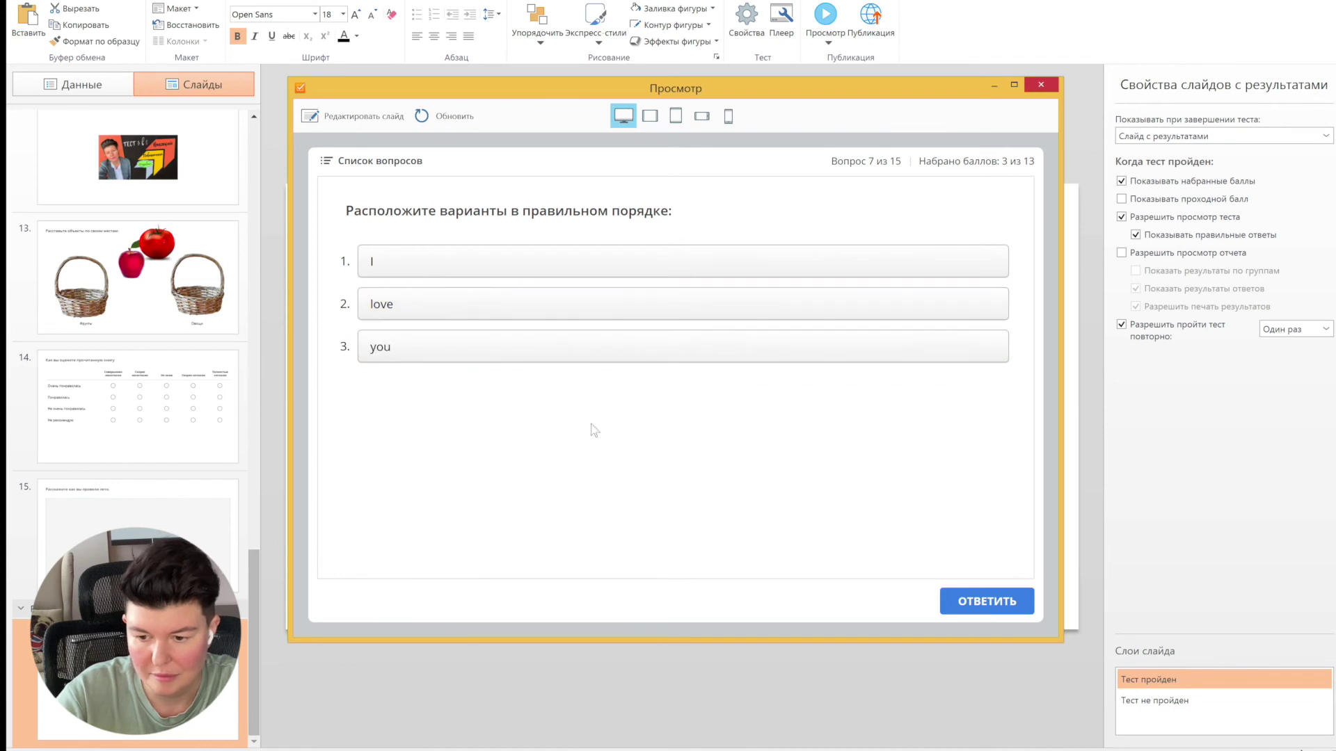
click(977, 602)
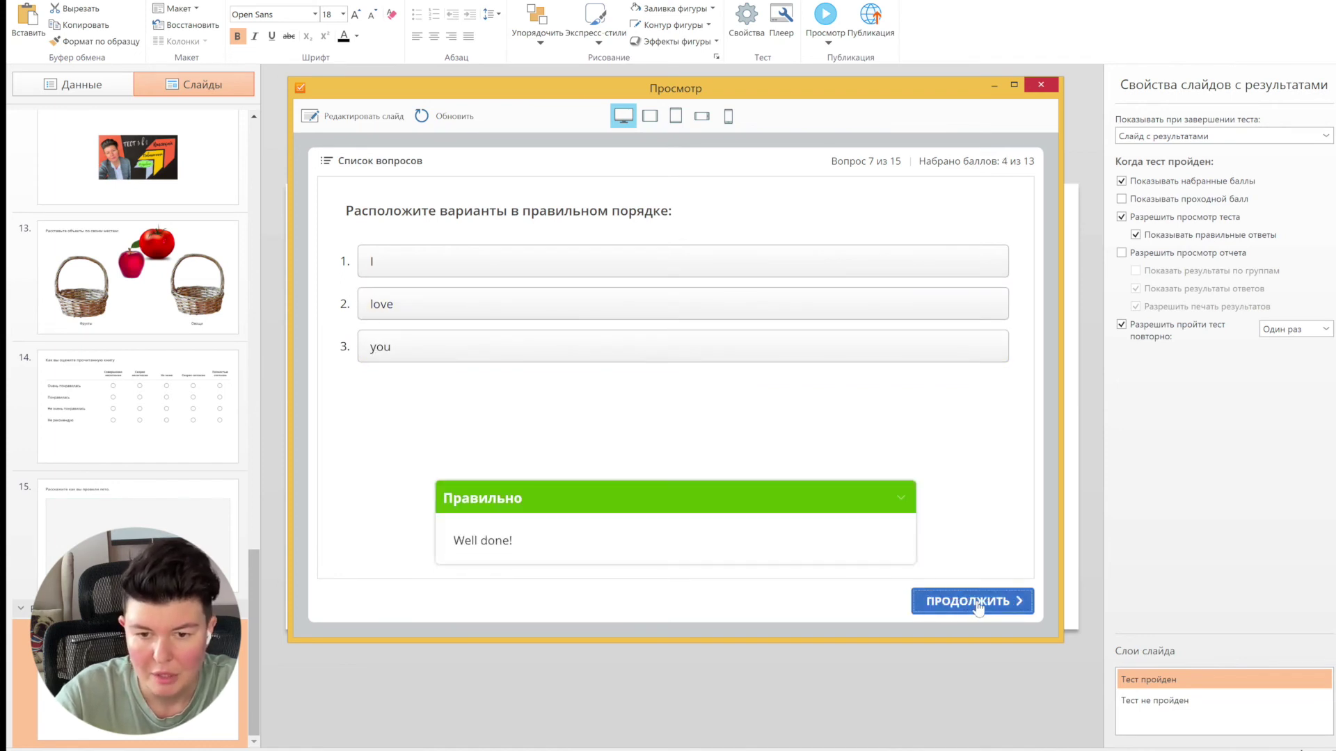
click(977, 602)
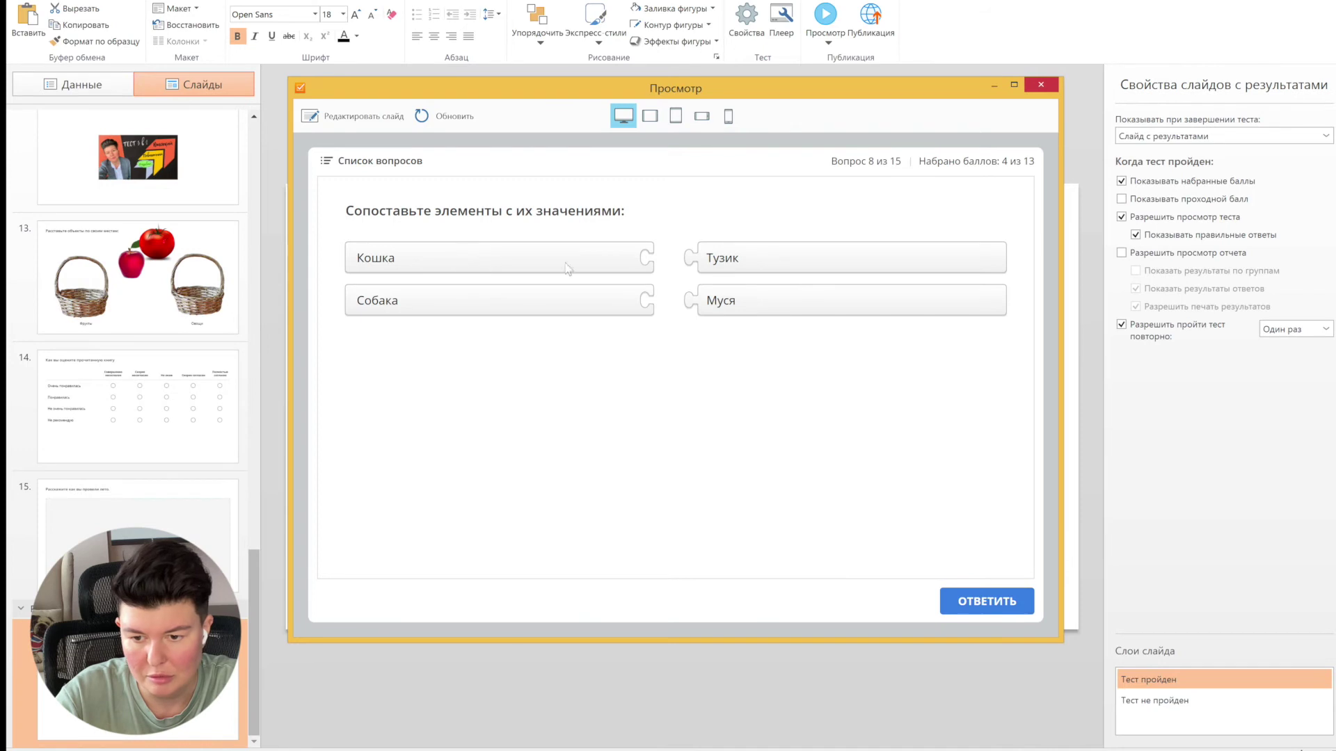
drag(763, 310, 704, 306)
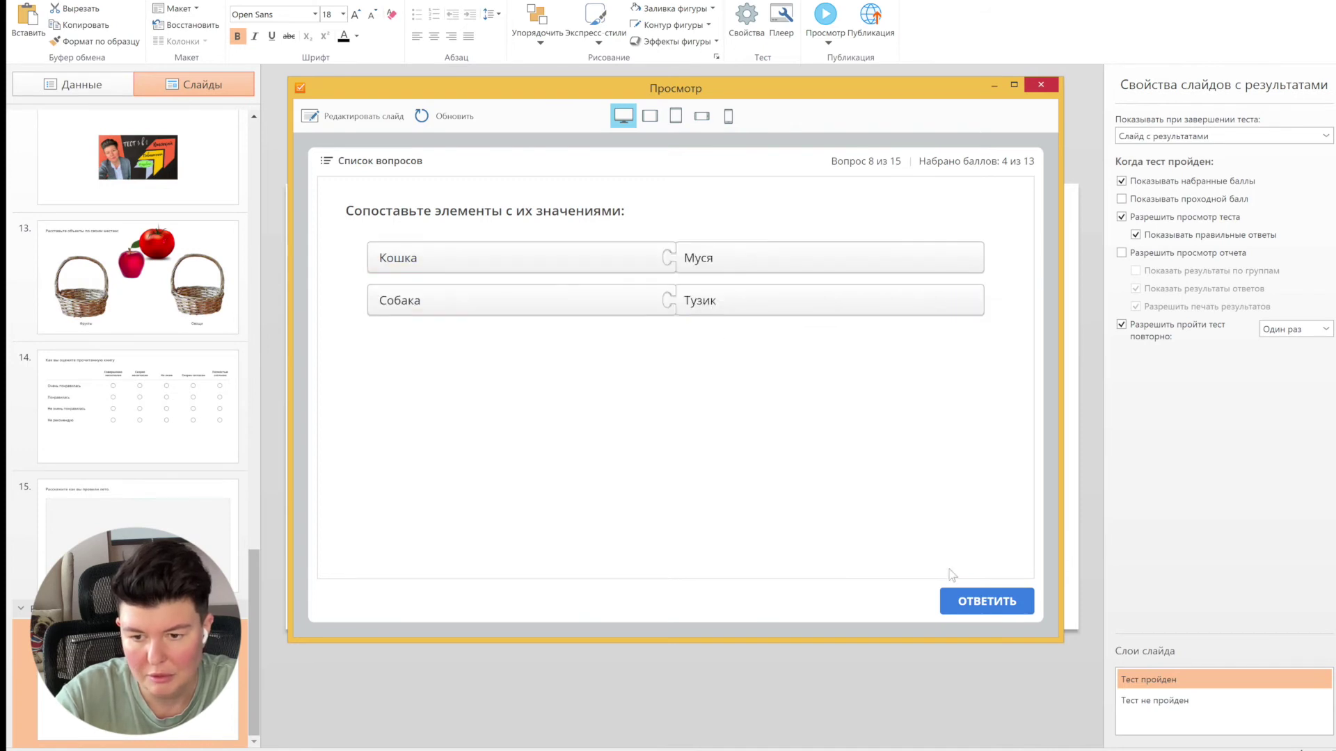
click(972, 607)
click(968, 598)
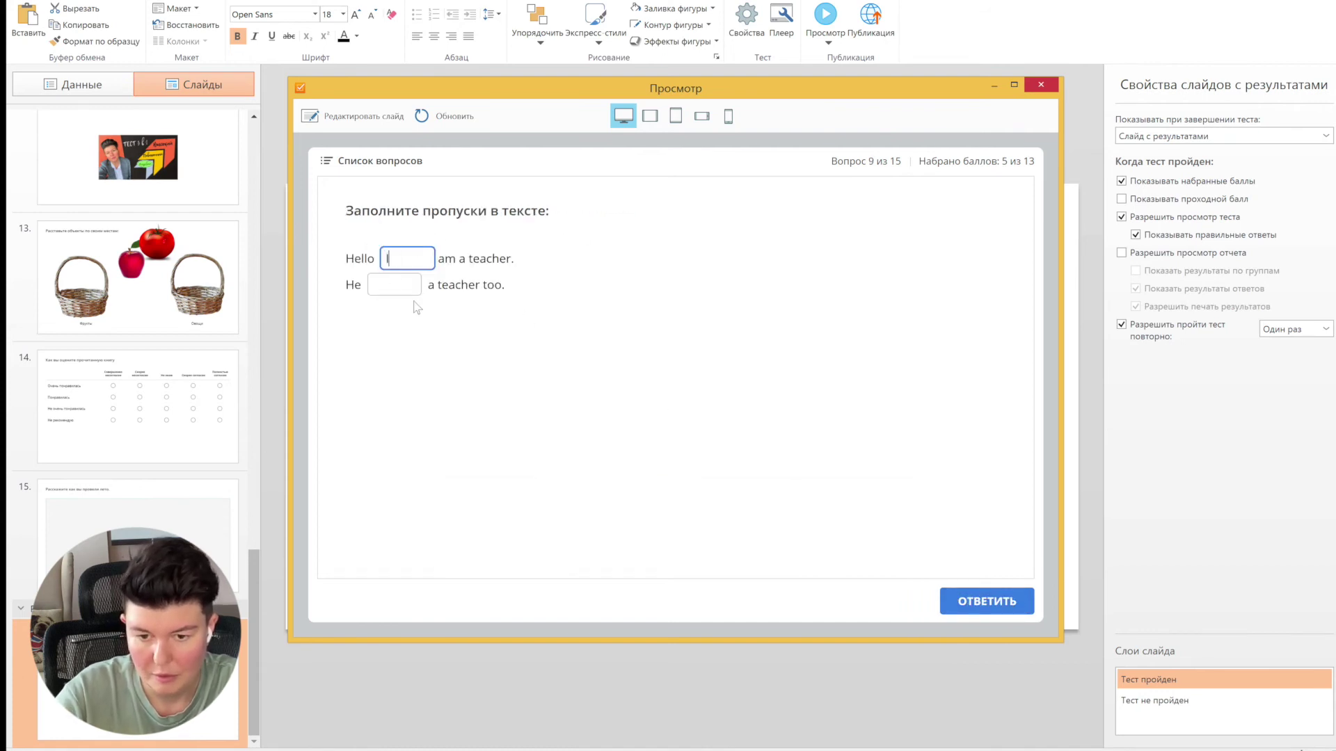
Submit "I" and "is" for the text gaps, and choose "I" for the "Hello ... am a teacher." gap in the list question.
click(399, 284)
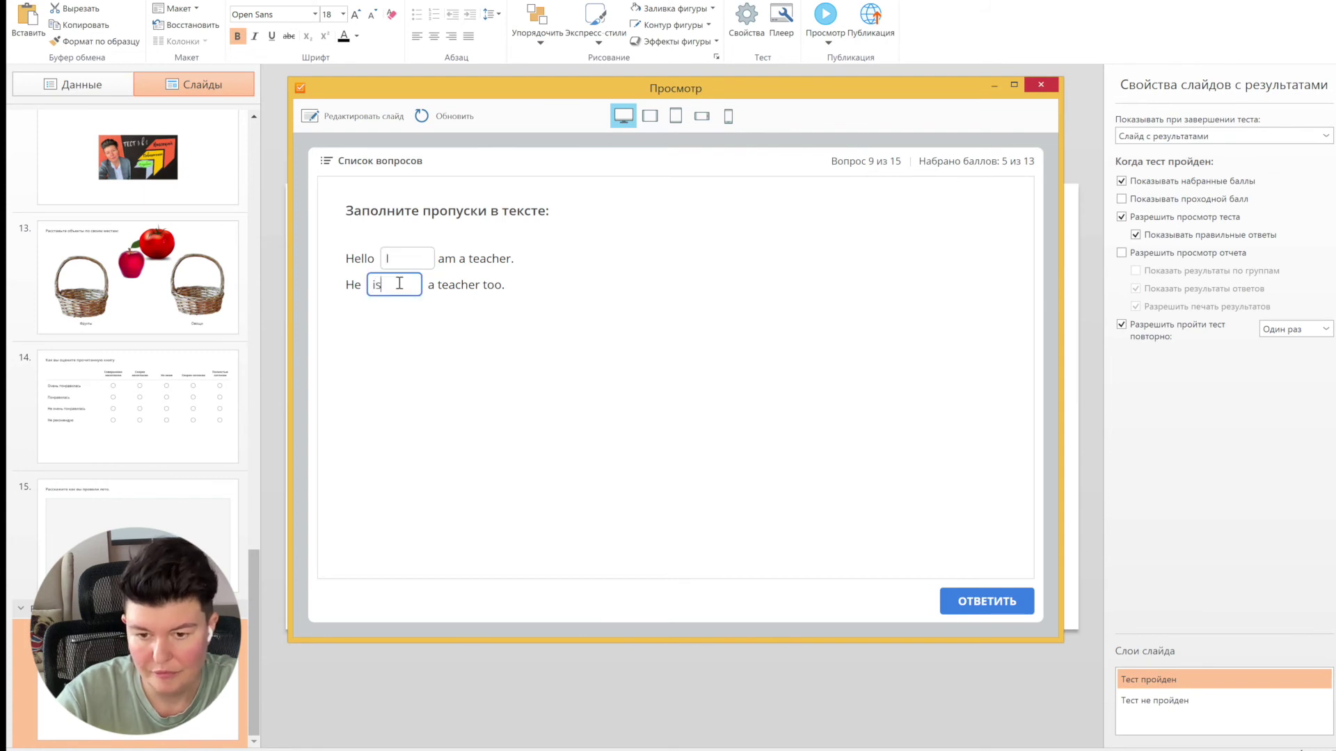
click(1013, 609)
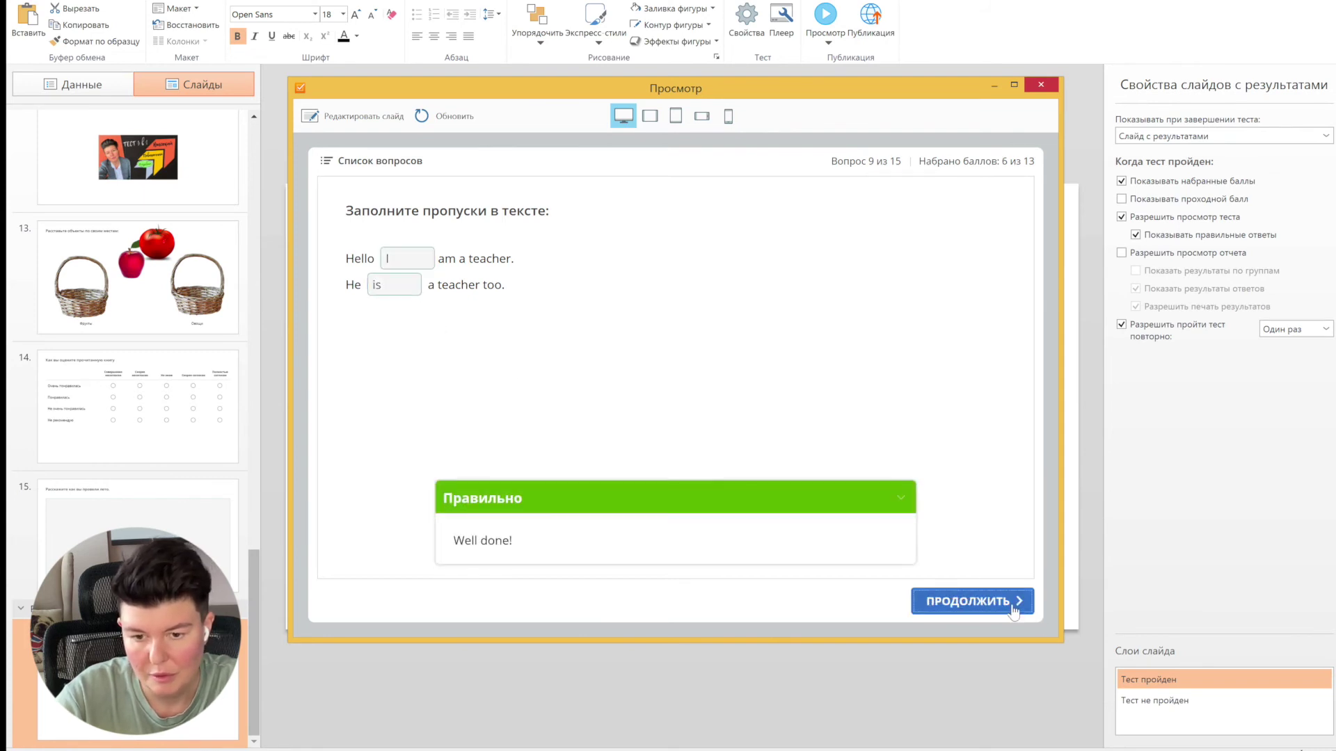
click(1011, 609)
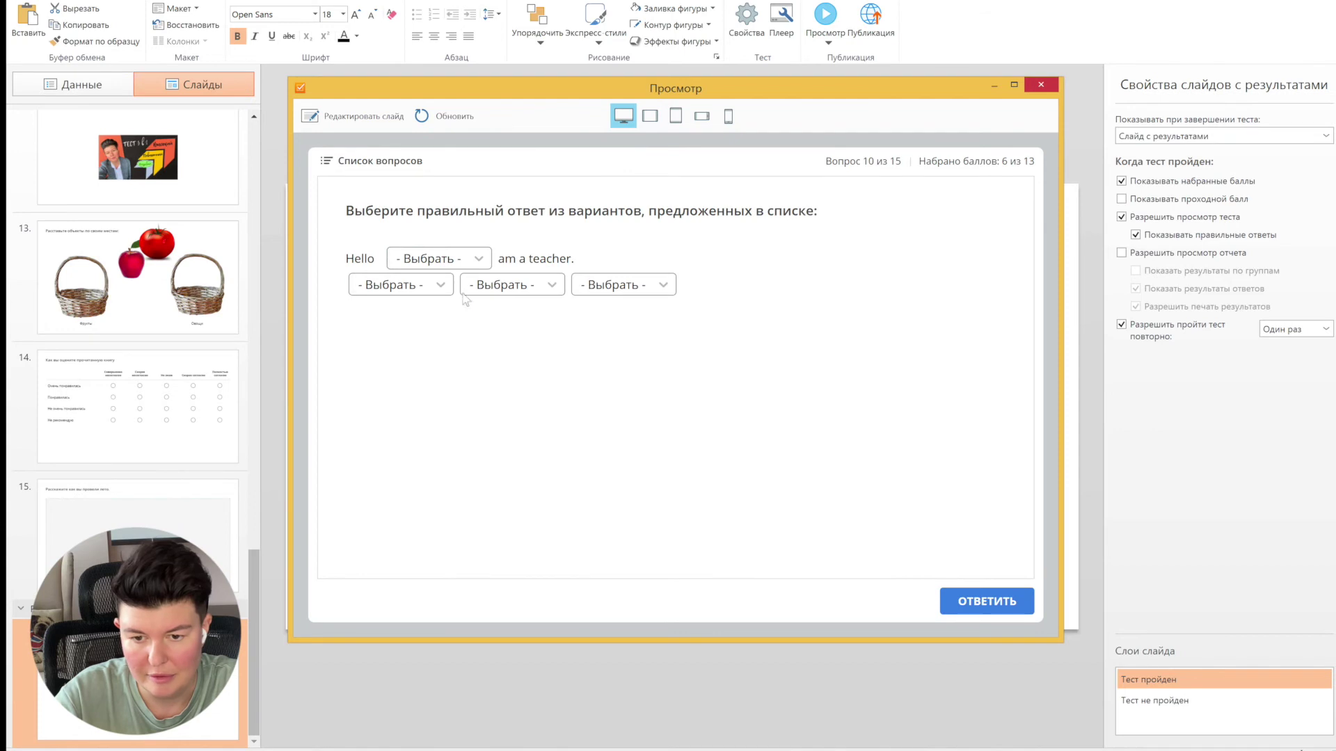
click(474, 259)
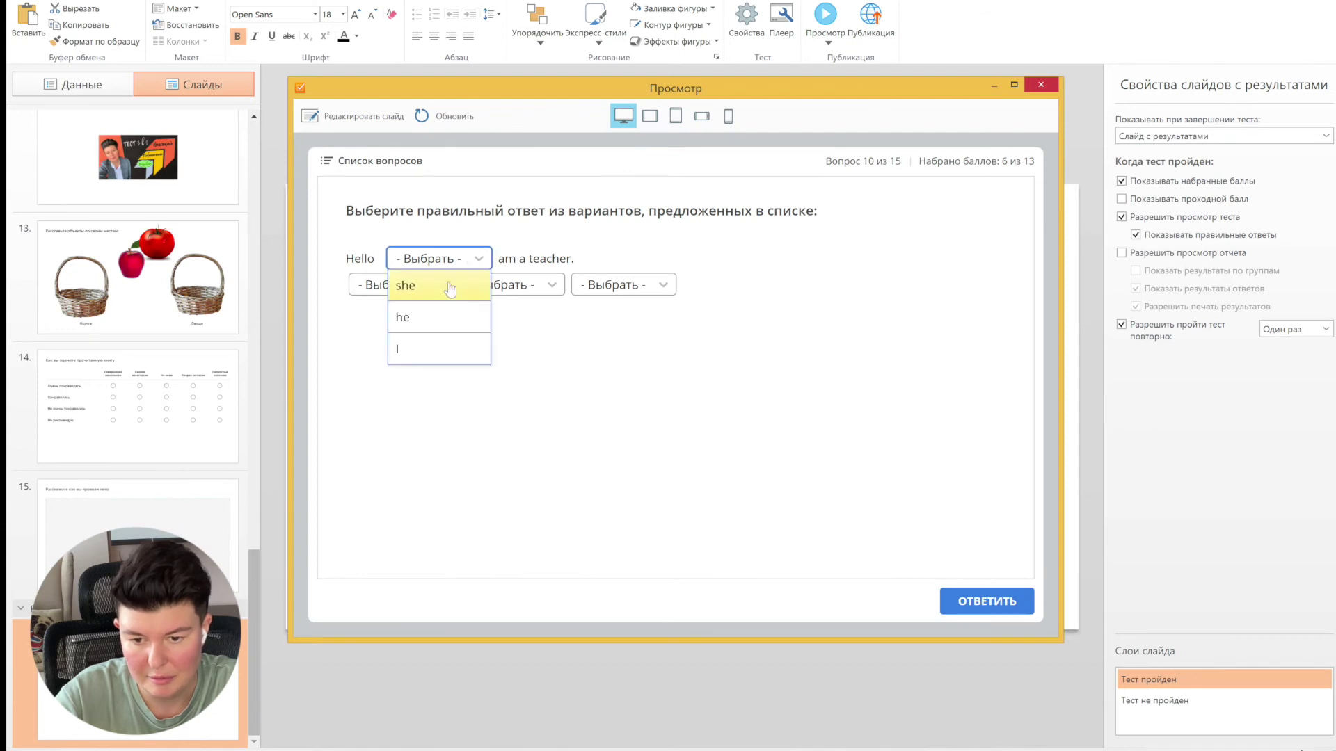
click(444, 351)
click(988, 606)
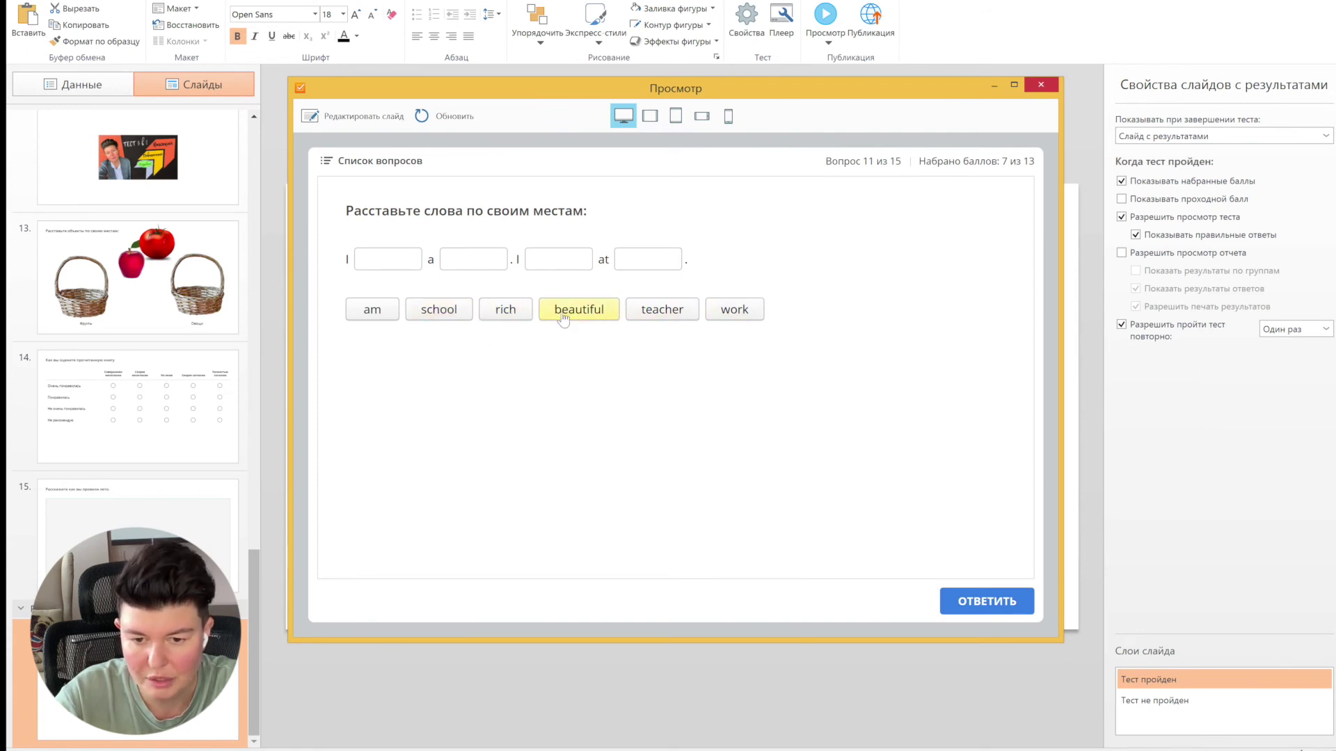
Place the words "am", "teacher", "work" and "school" in the sentence gaps in that order, and submit the answer.
drag(373, 311, 378, 267)
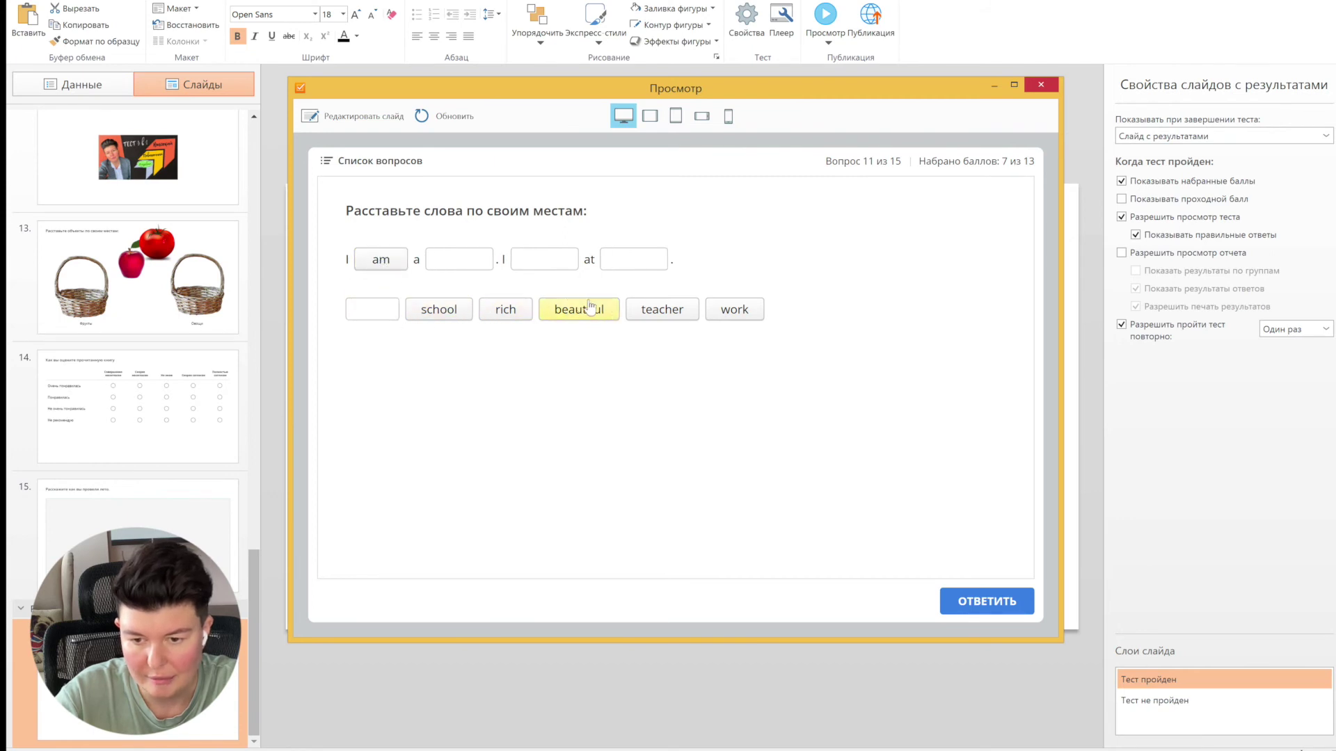
drag(691, 314, 501, 270)
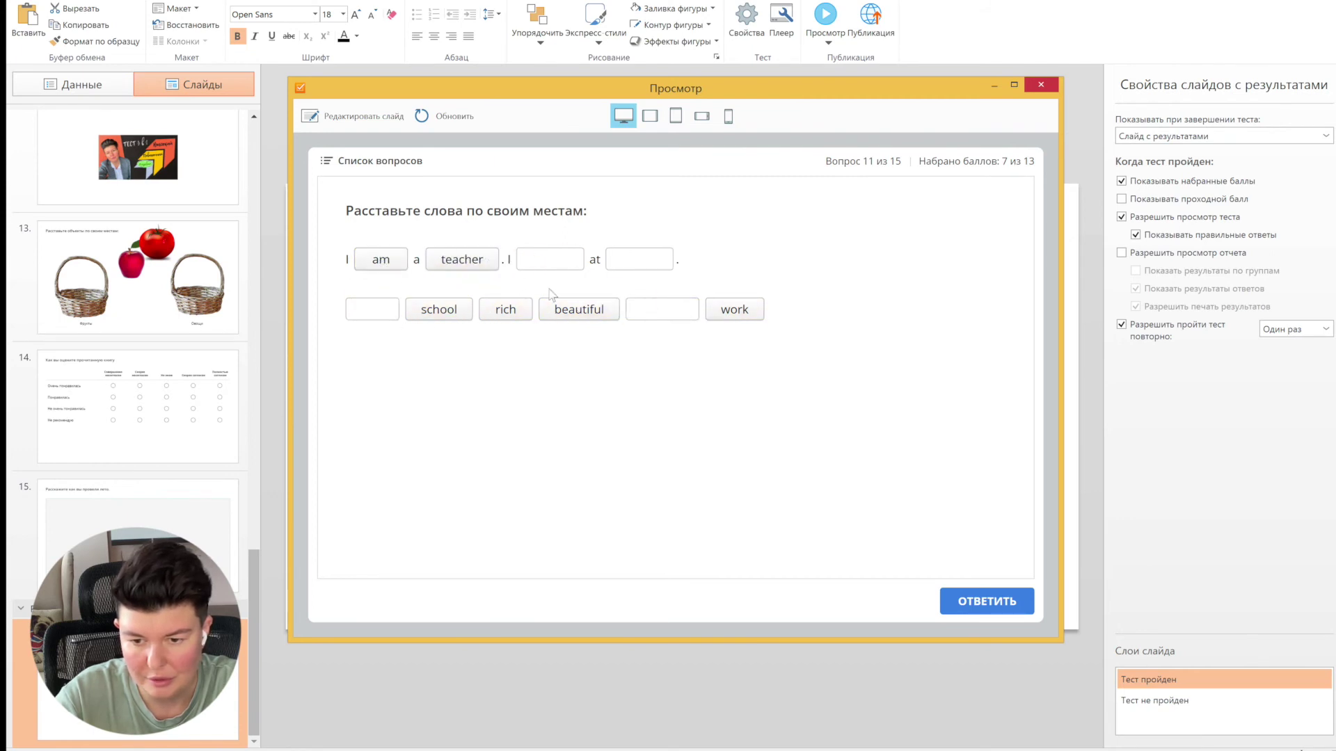
drag(715, 313, 539, 263)
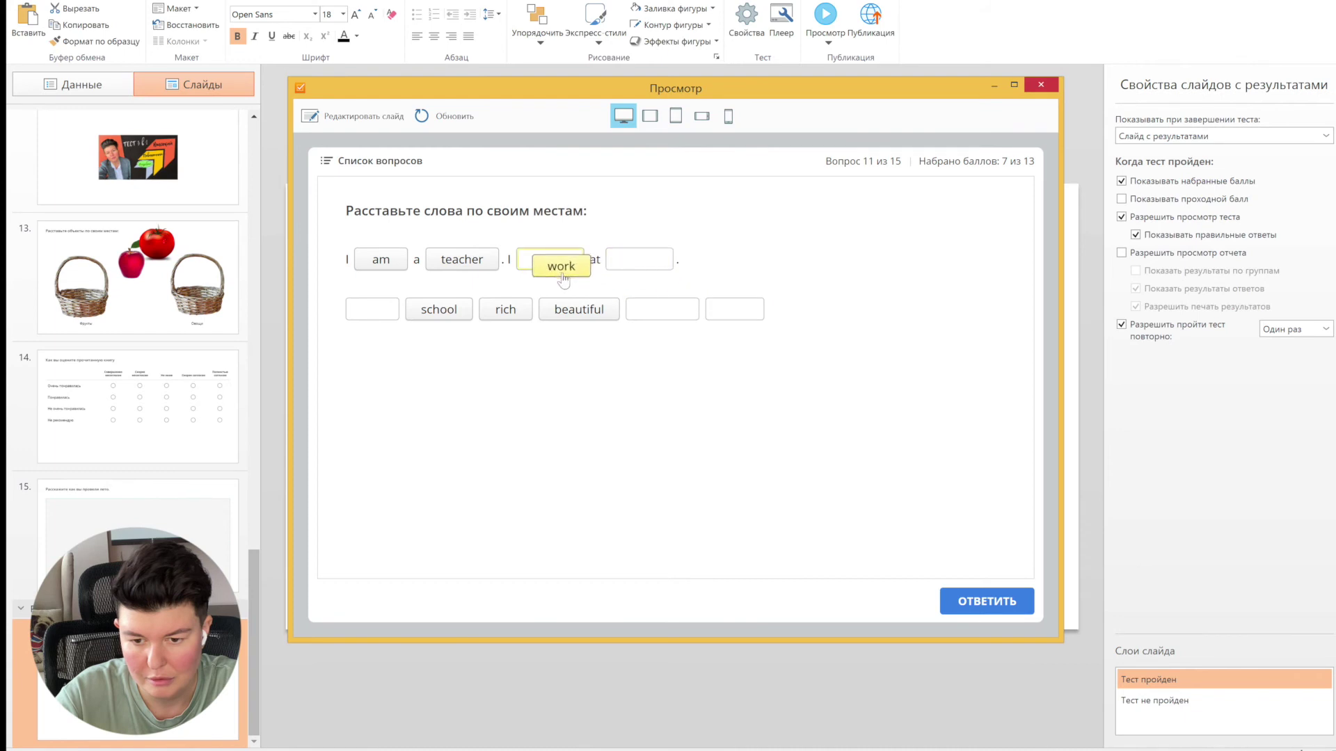
drag(478, 313, 647, 261)
click(1009, 602)
click(1009, 603)
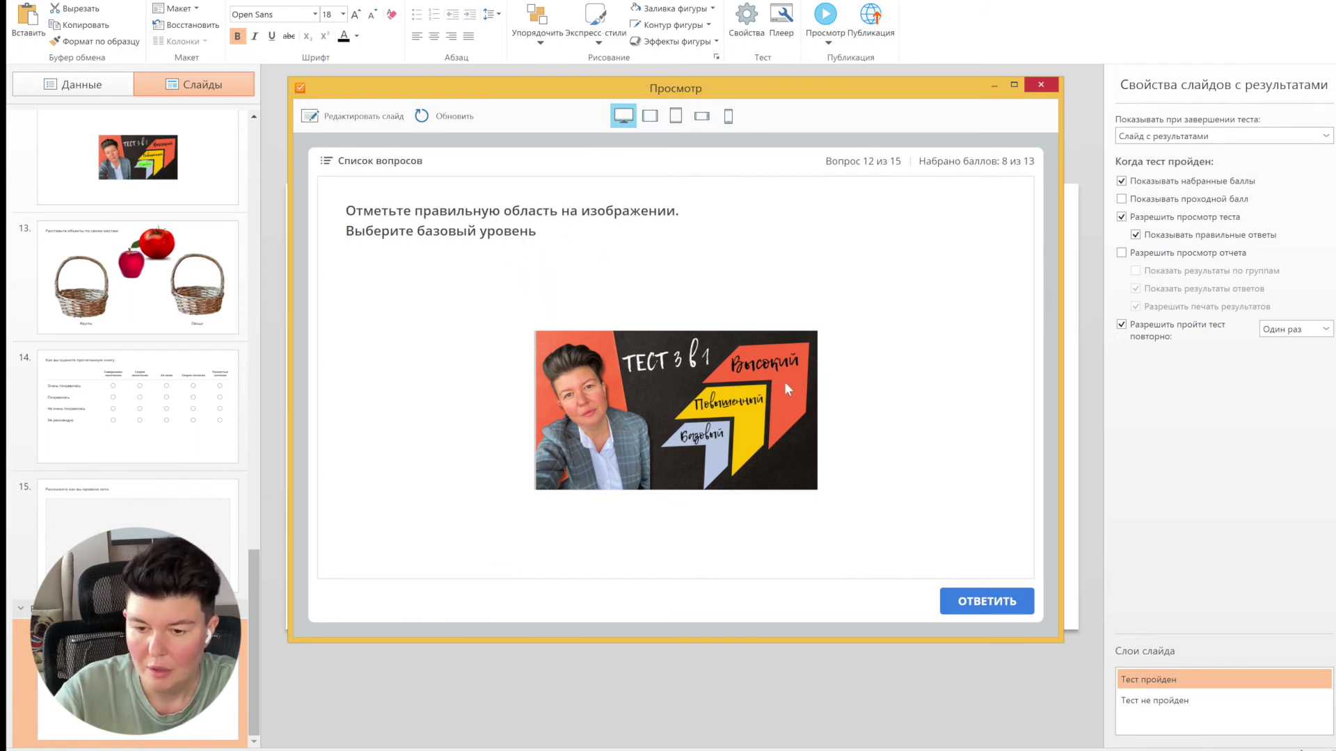
Mark only the "Базовый" area on the image as the basic level, submit the answer and continue.
click(709, 439)
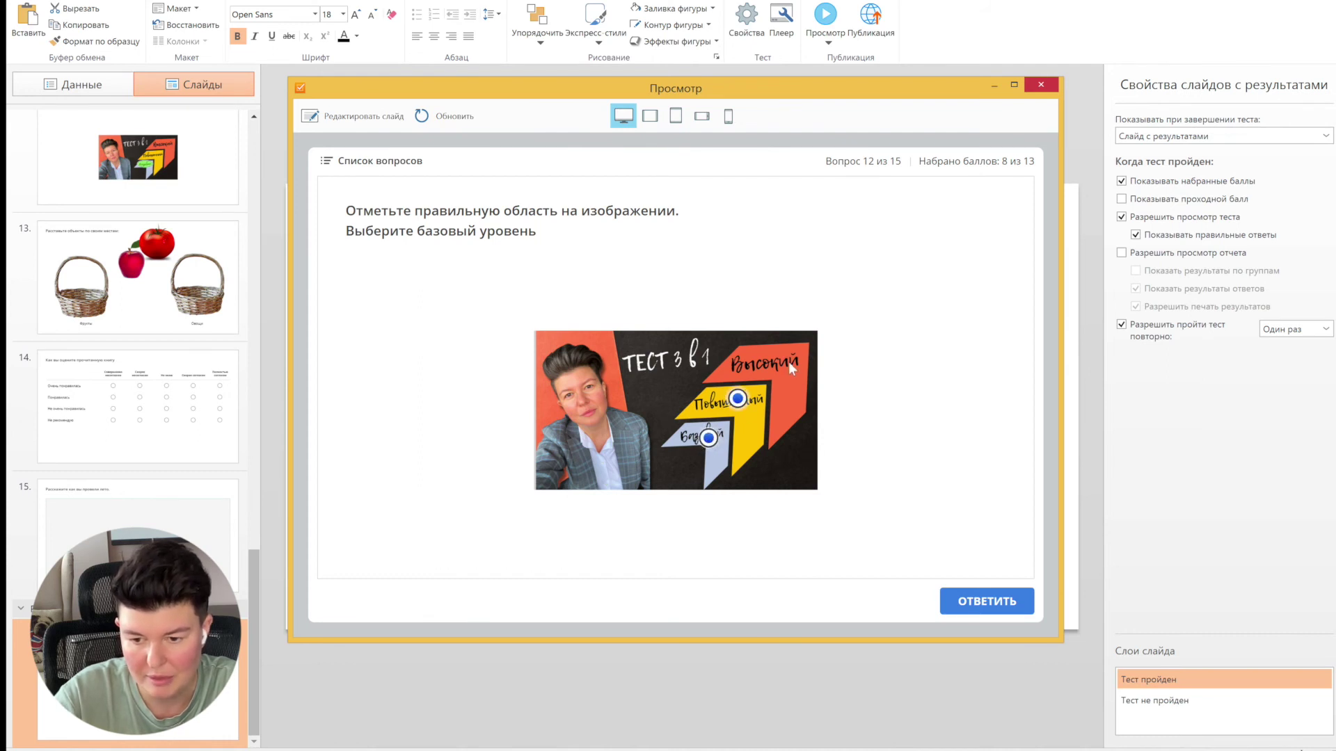
click(698, 437)
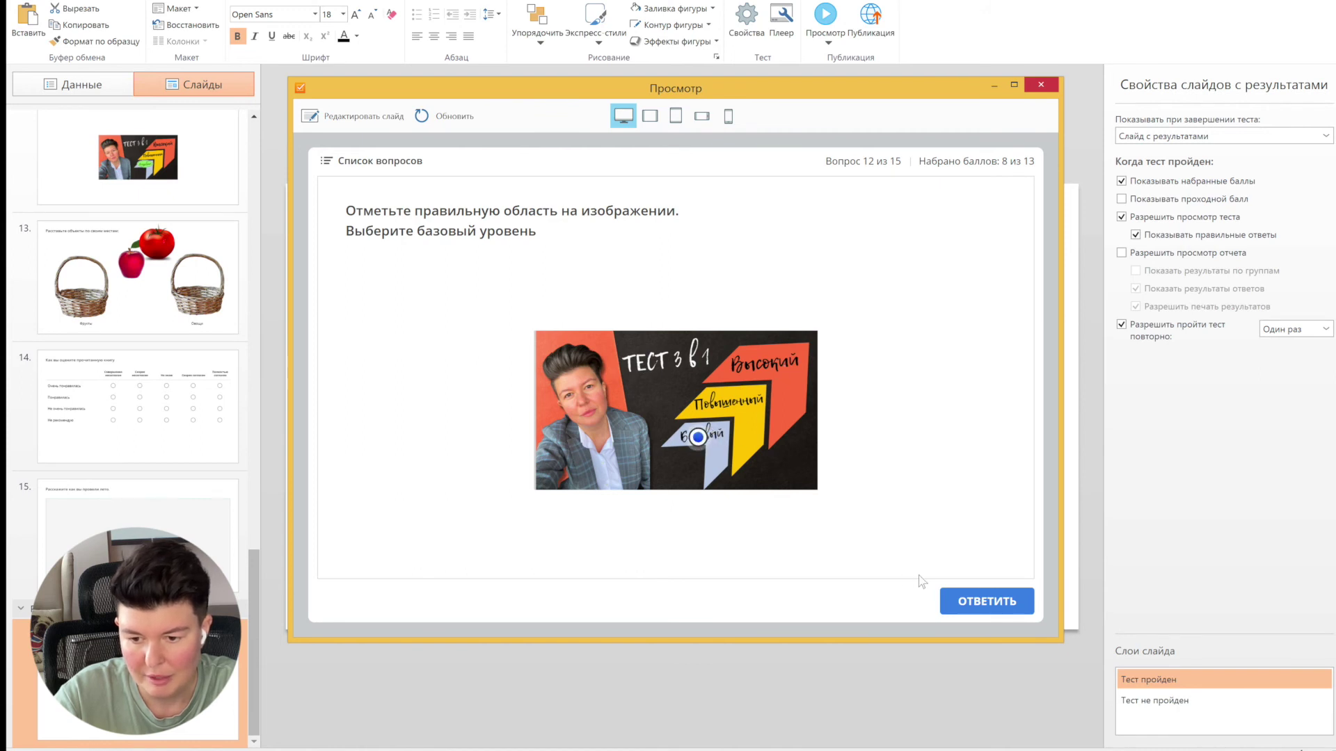
click(981, 600)
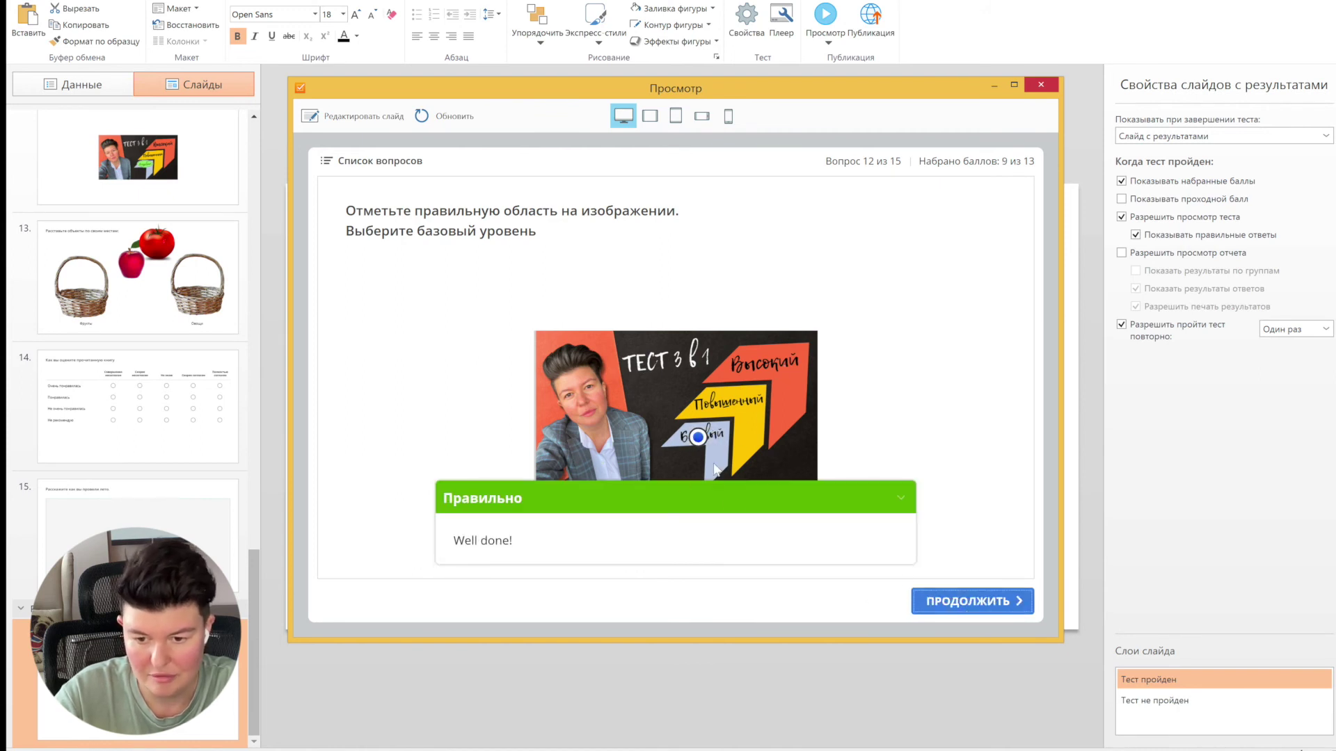
click(941, 593)
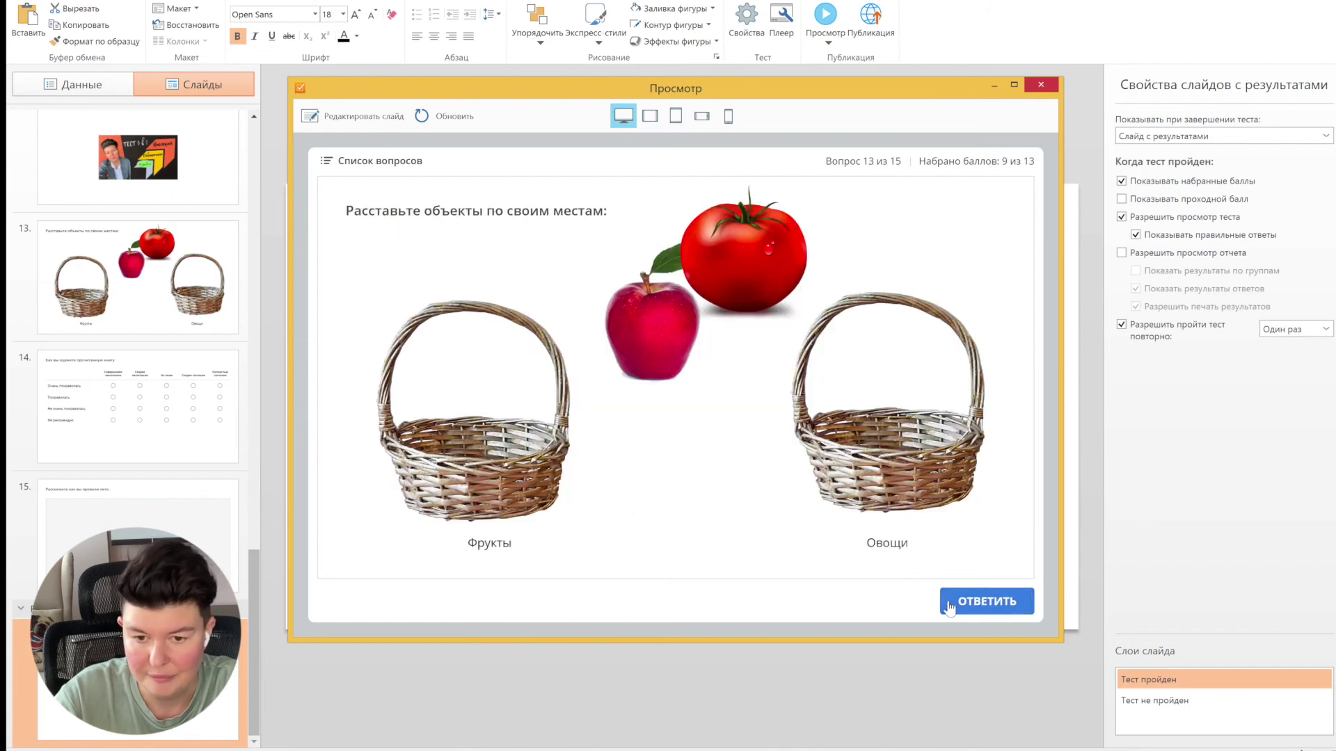
Place the apple in the "Фрукты" basket and the tomato in the "Овощи" basket, submit the answer and continue.
drag(643, 327, 480, 402)
drag(768, 291, 912, 445)
click(988, 604)
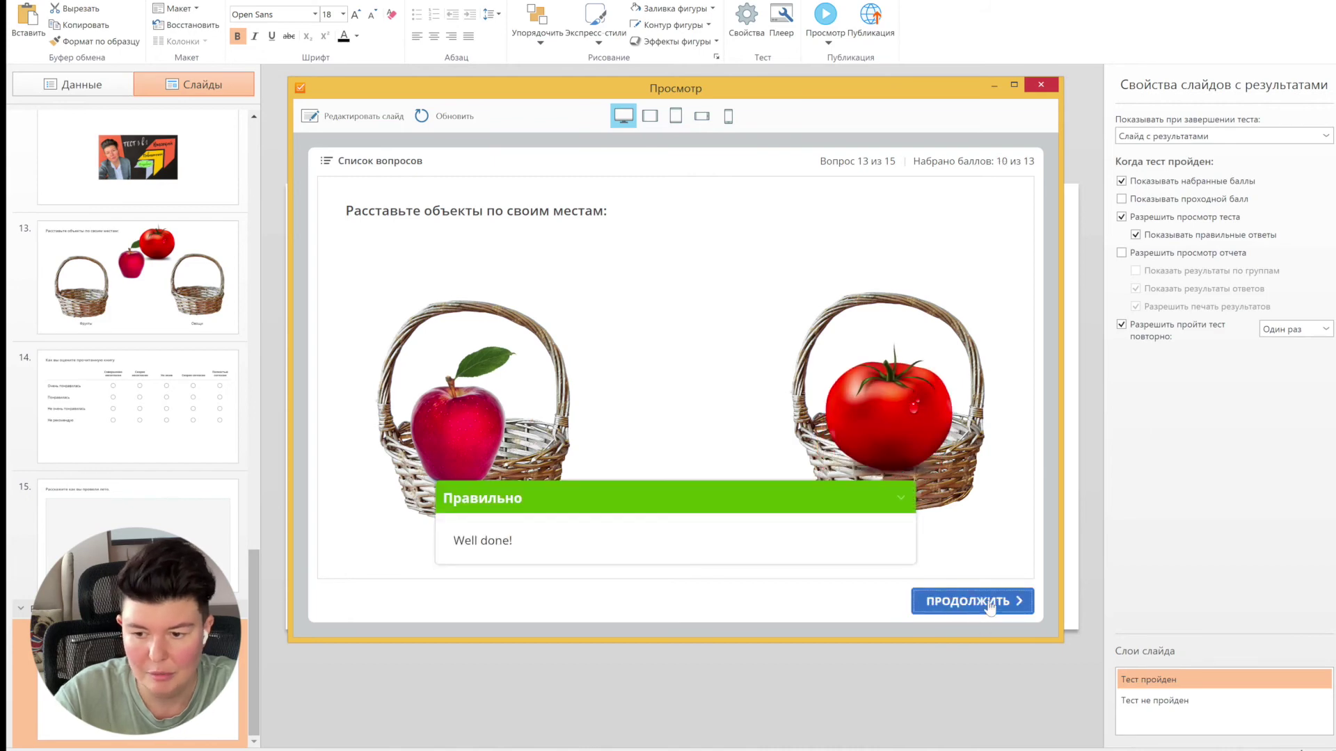
click(990, 604)
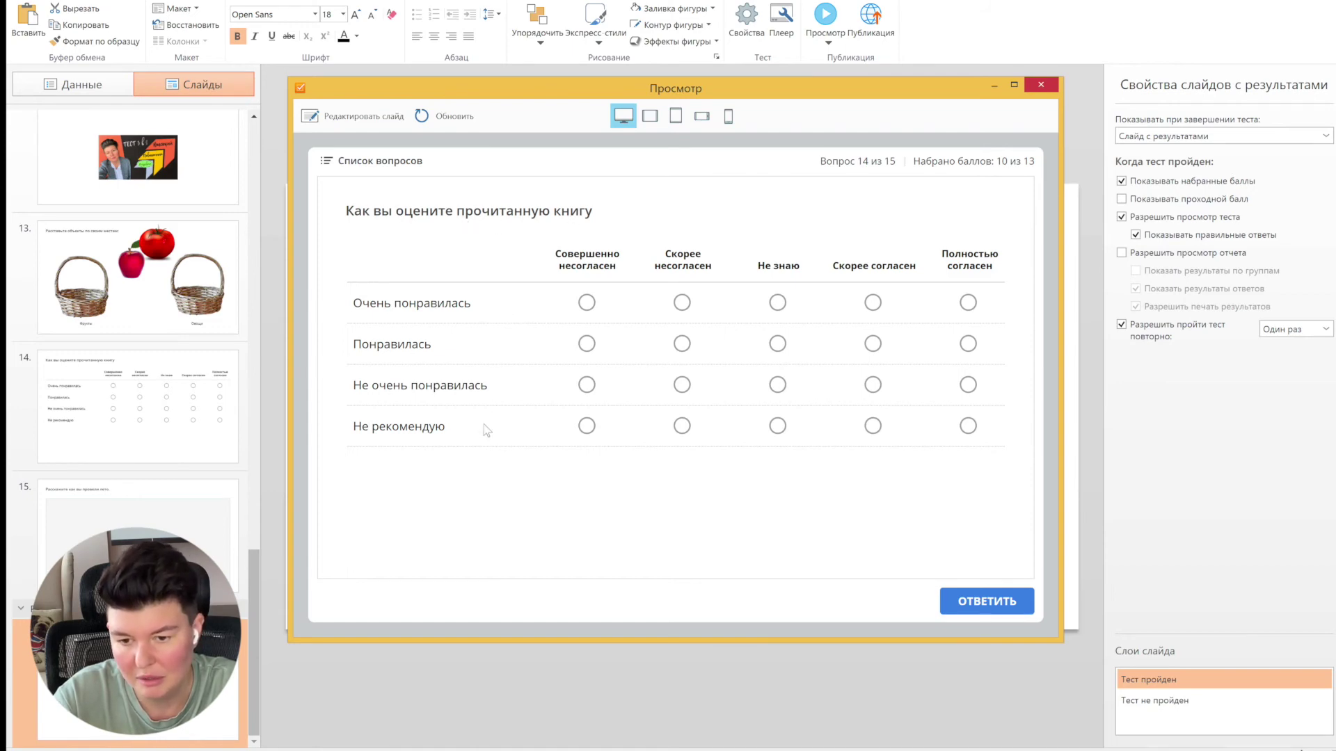
Try out the ratings for "Очень понравилась" in the book survey and settle on "Полностью согласен".
click(587, 304)
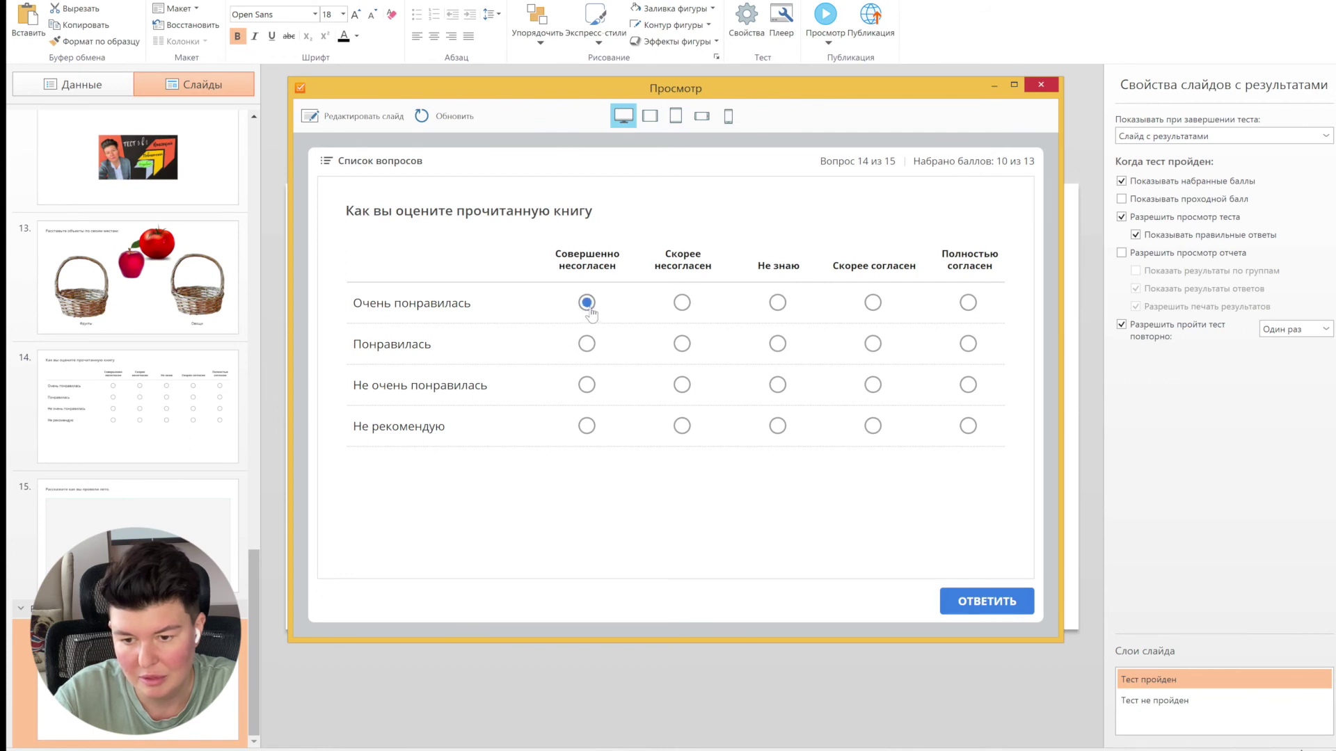
click(682, 304)
click(777, 303)
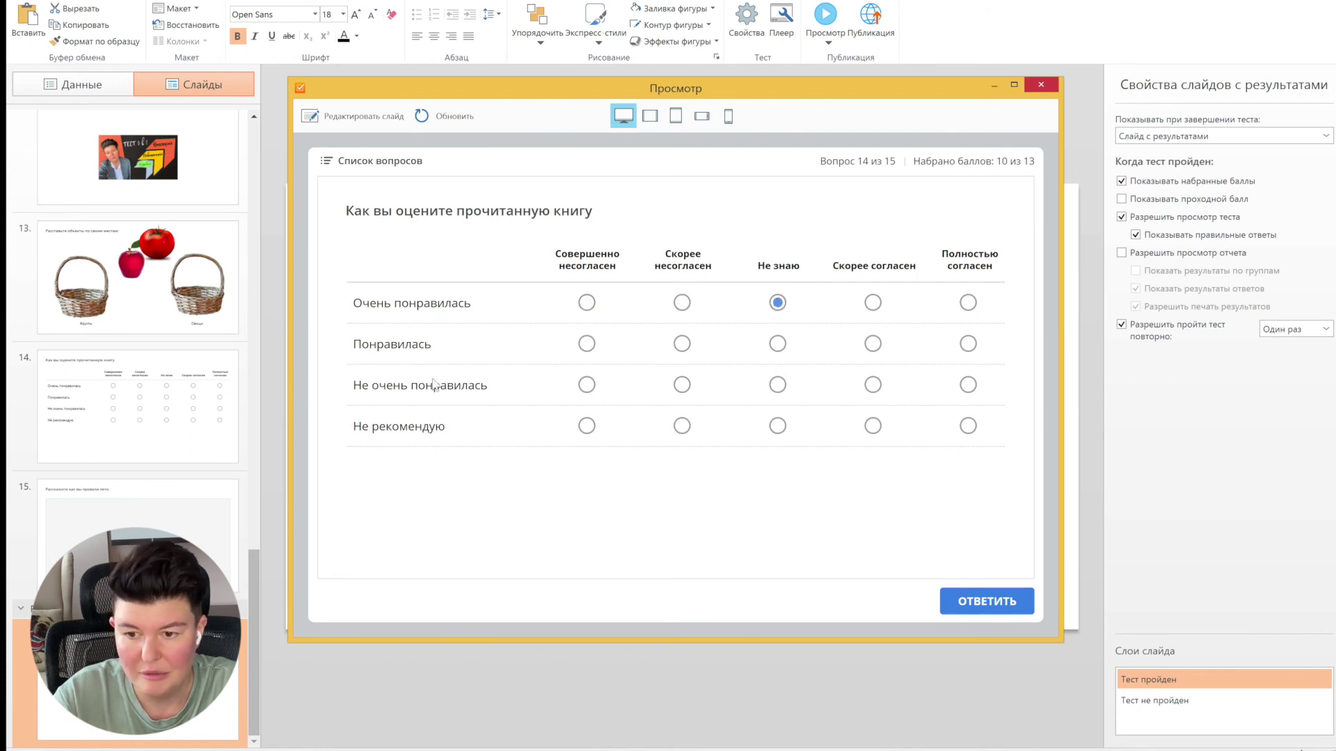
click(872, 303)
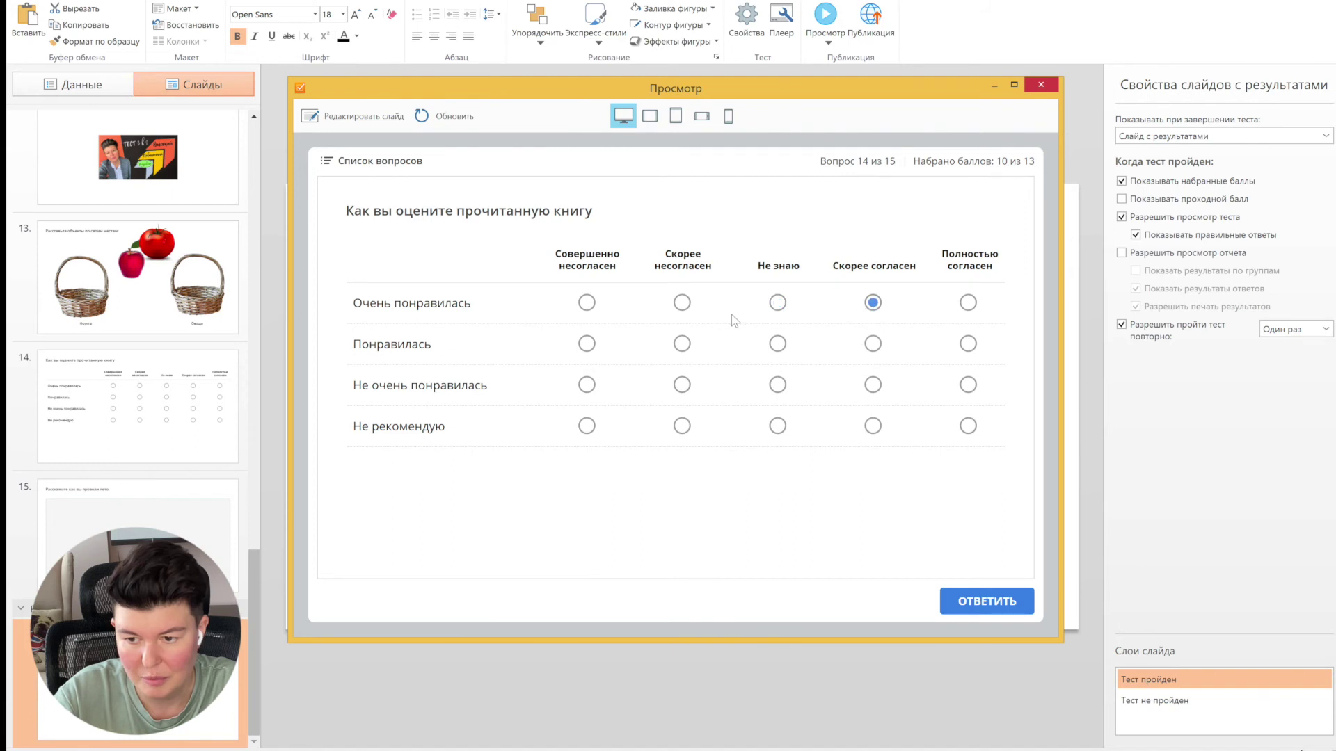
click(967, 303)
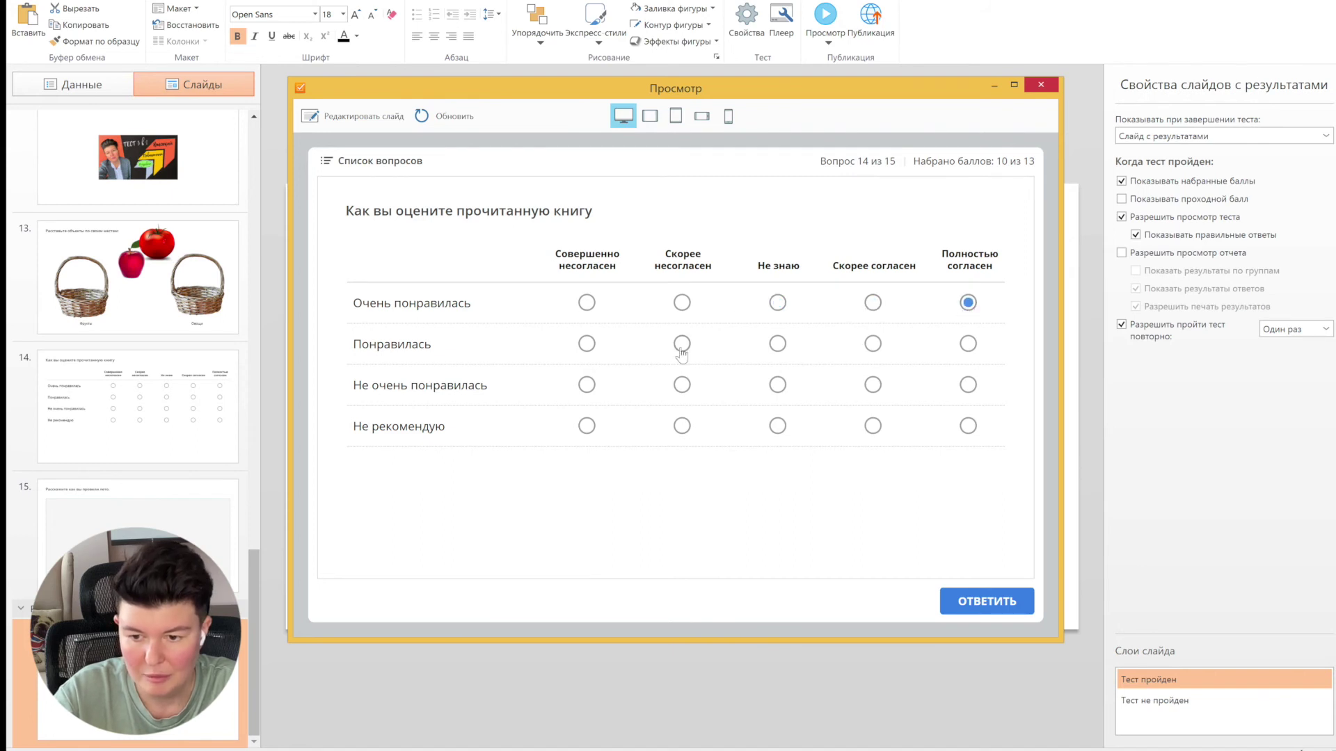
Rate "Понравилась" as "Скорее согласен", "Не очень понравилась" as "Не знаю" and "Не рекомендую" as "Скорее несогласен", and submit the survey.
click(681, 345)
click(777, 343)
click(873, 343)
click(778, 385)
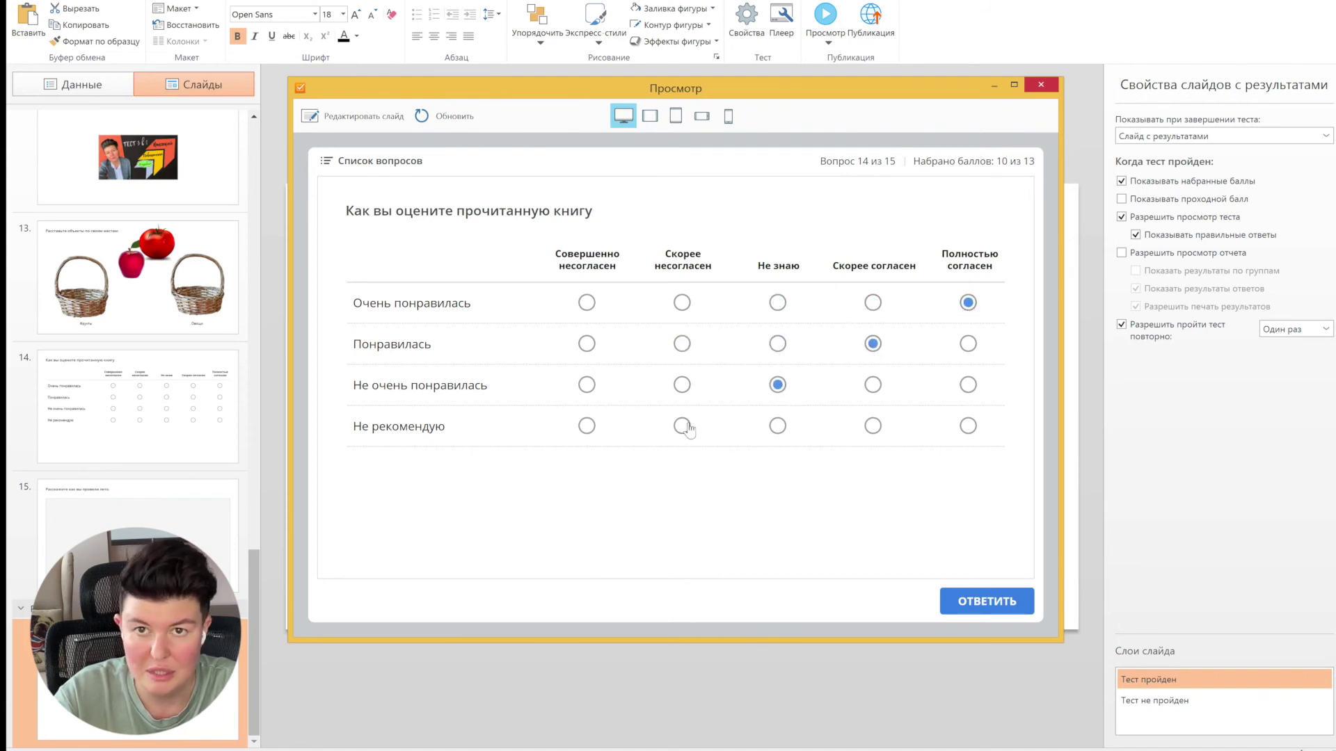
click(683, 426)
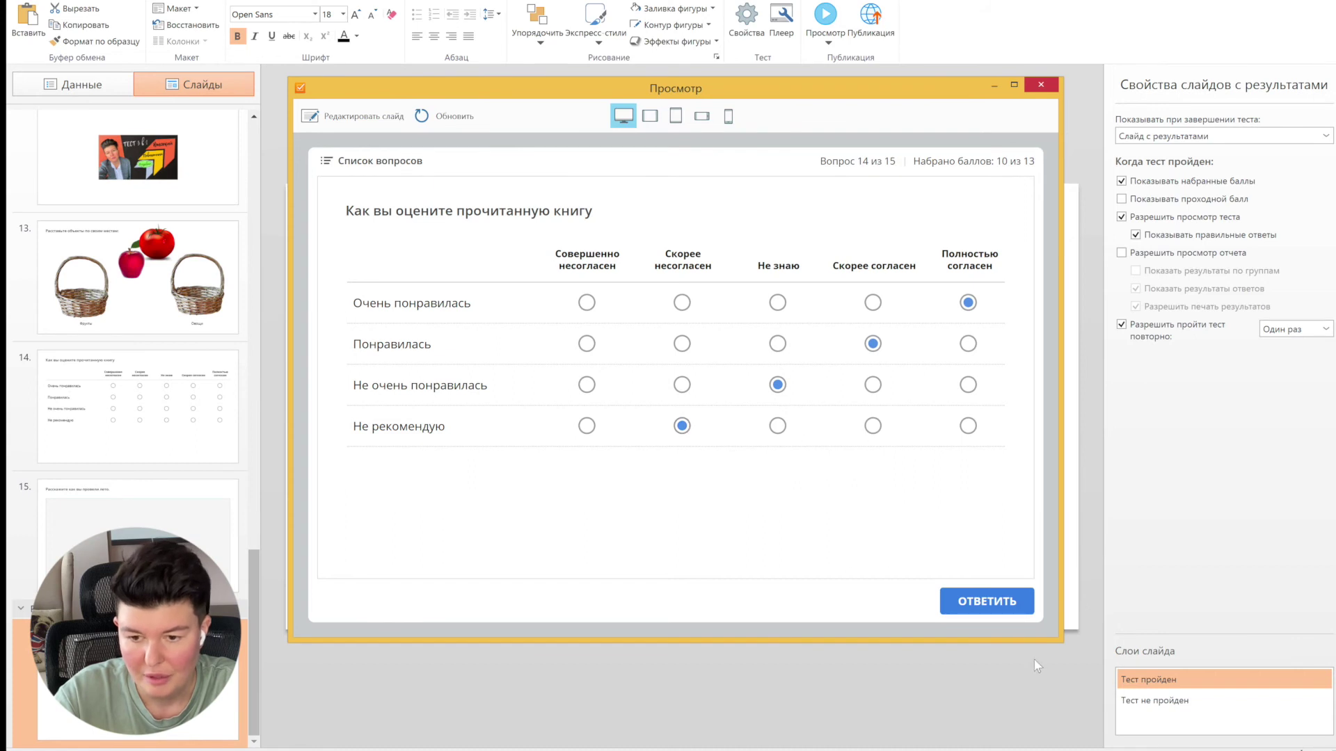
click(1019, 603)
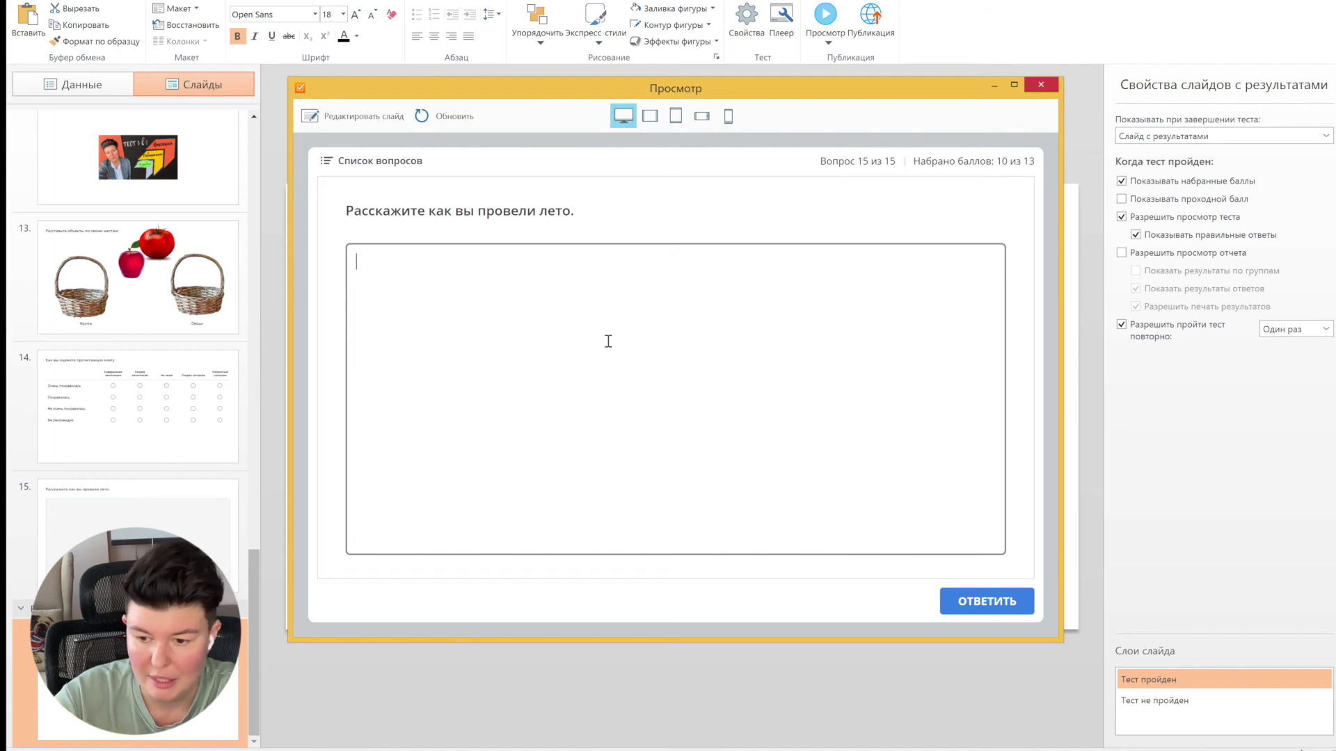
Finish the test with the summer essay left blank, and view the answer review before closing the preview.
click(950, 600)
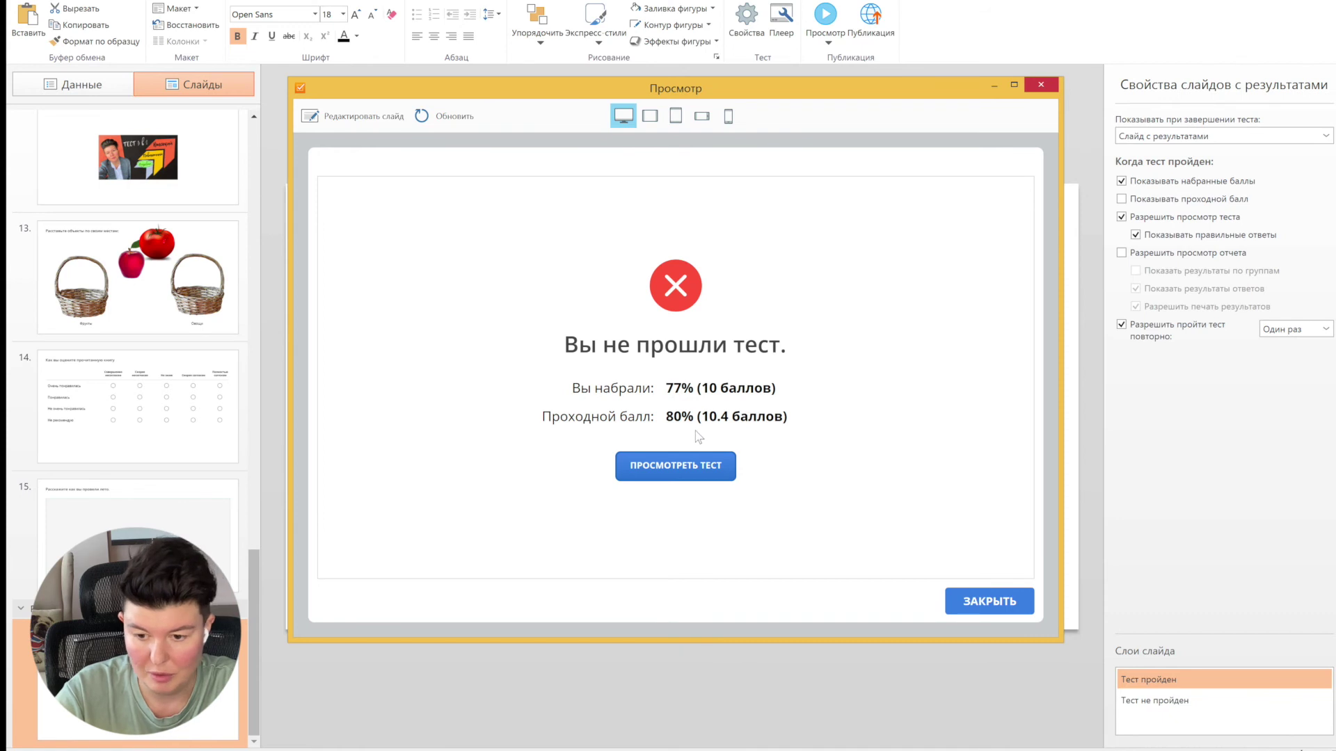
click(681, 475)
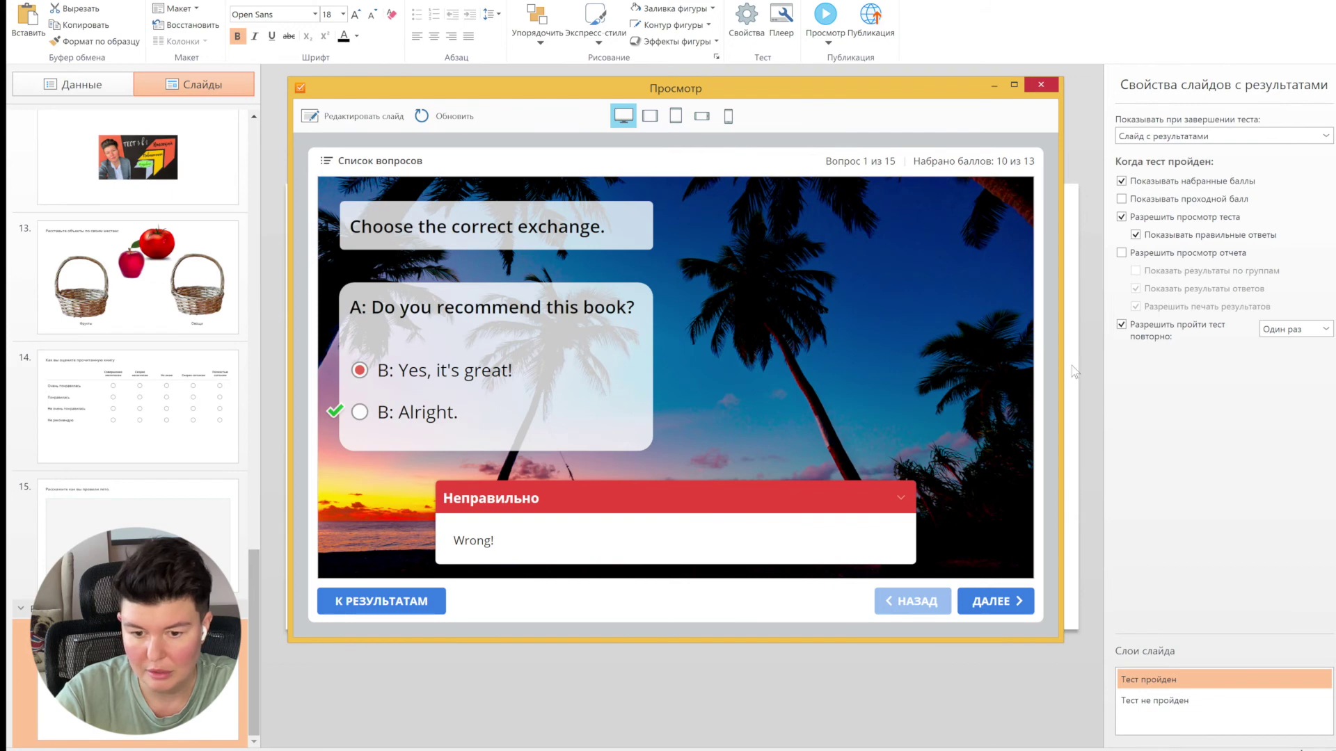
click(387, 603)
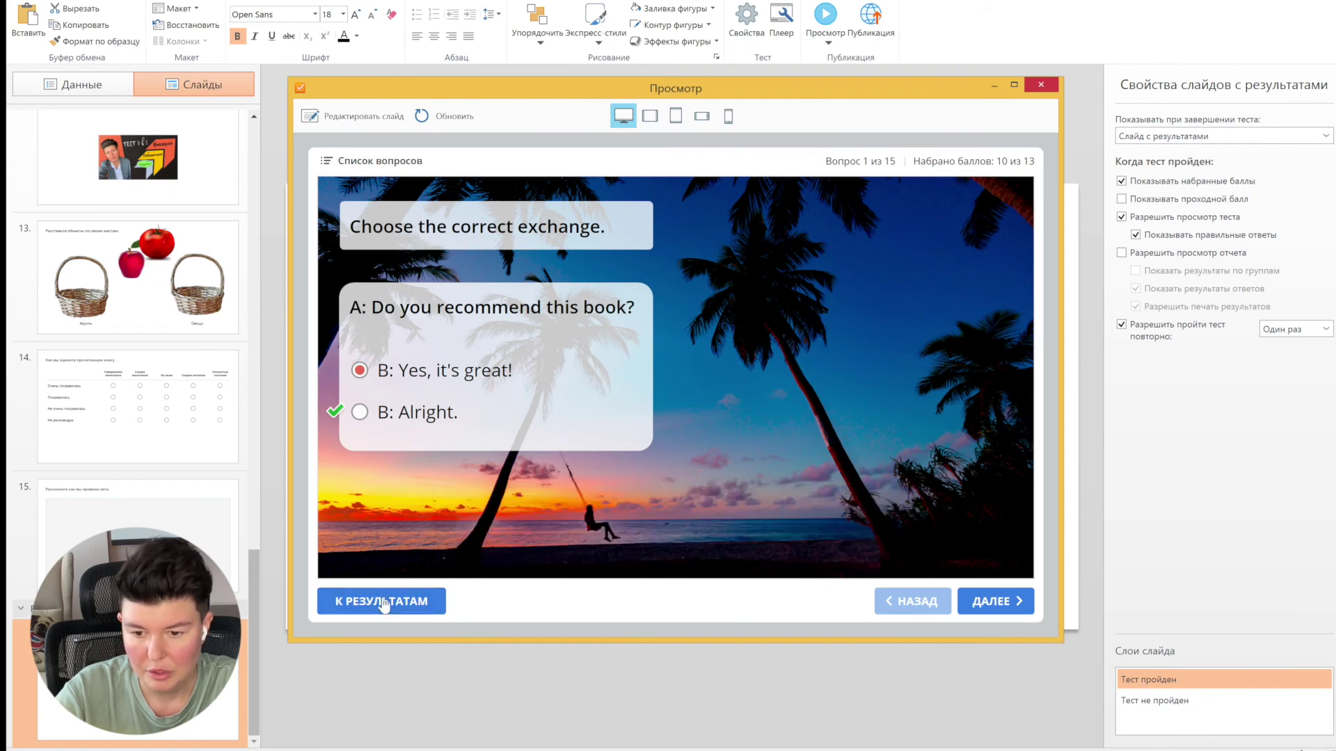
click(976, 601)
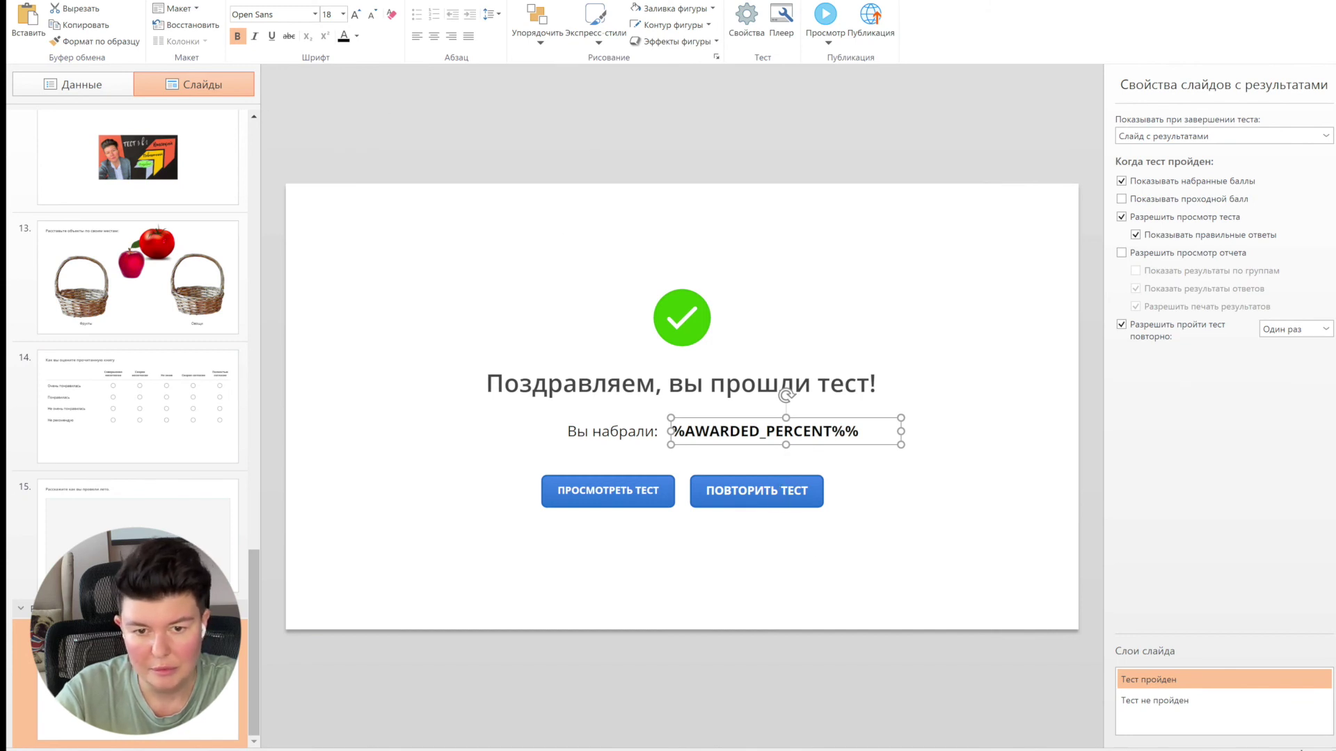
key(ctrl+s)
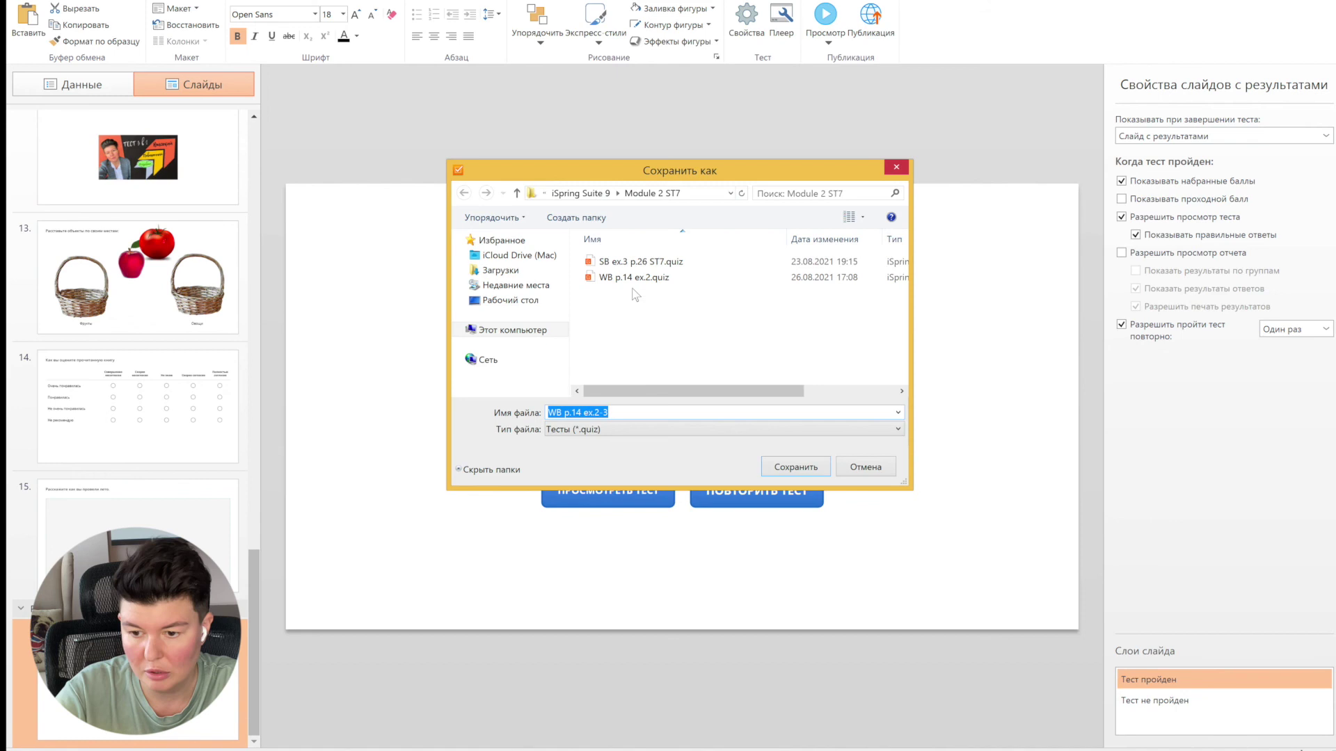
click(881, 471)
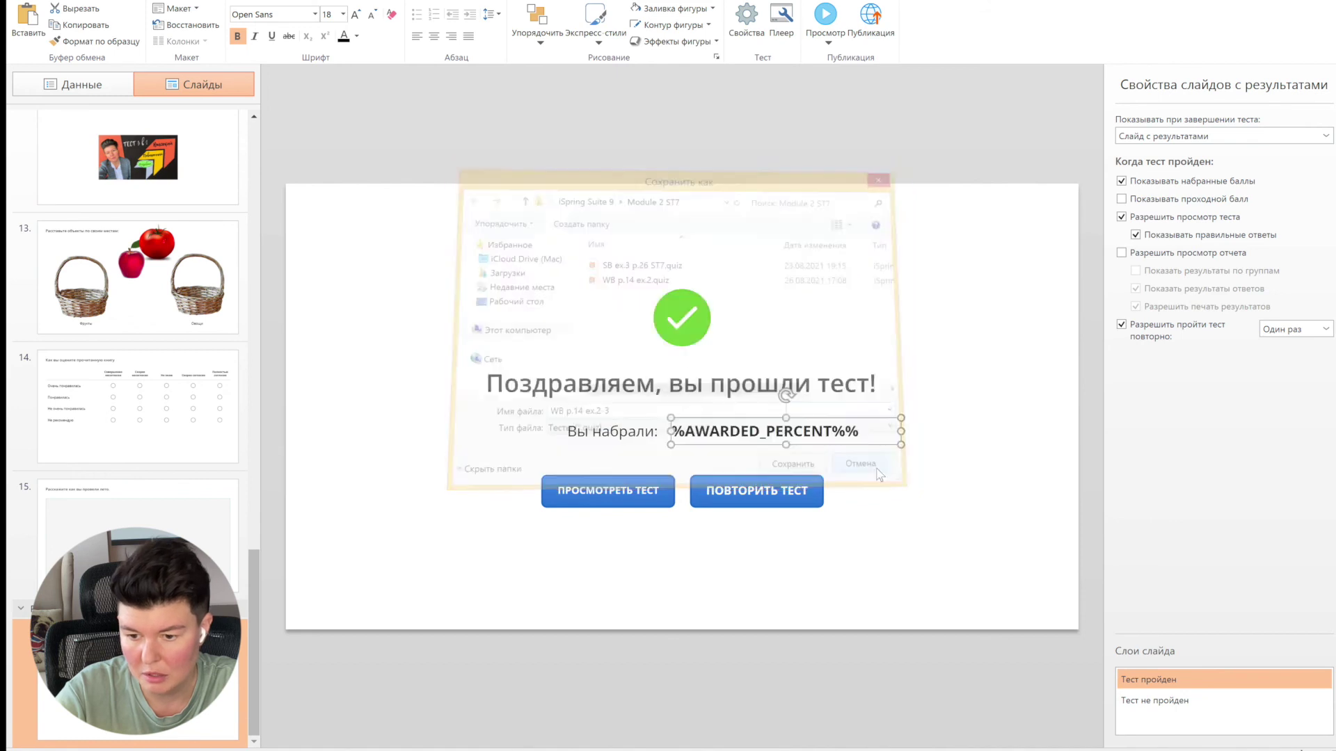
click(827, 502)
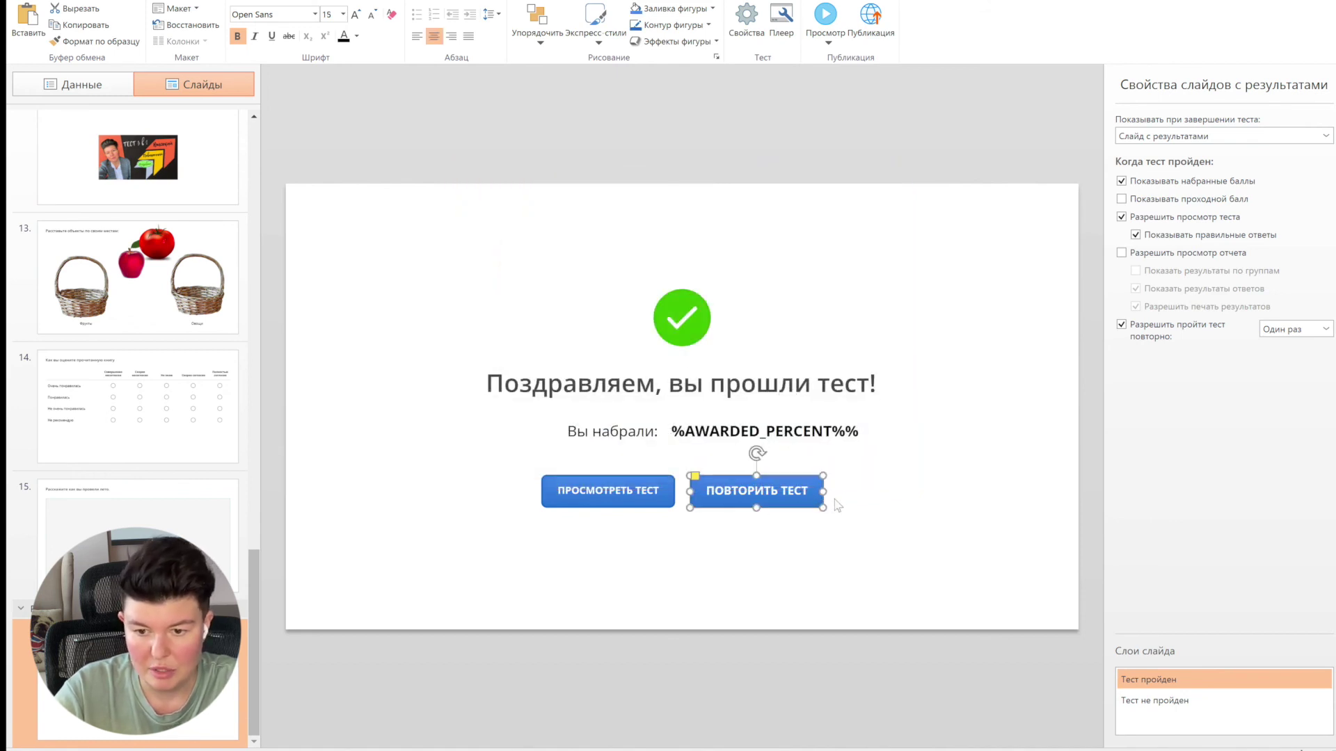
click(493, 283)
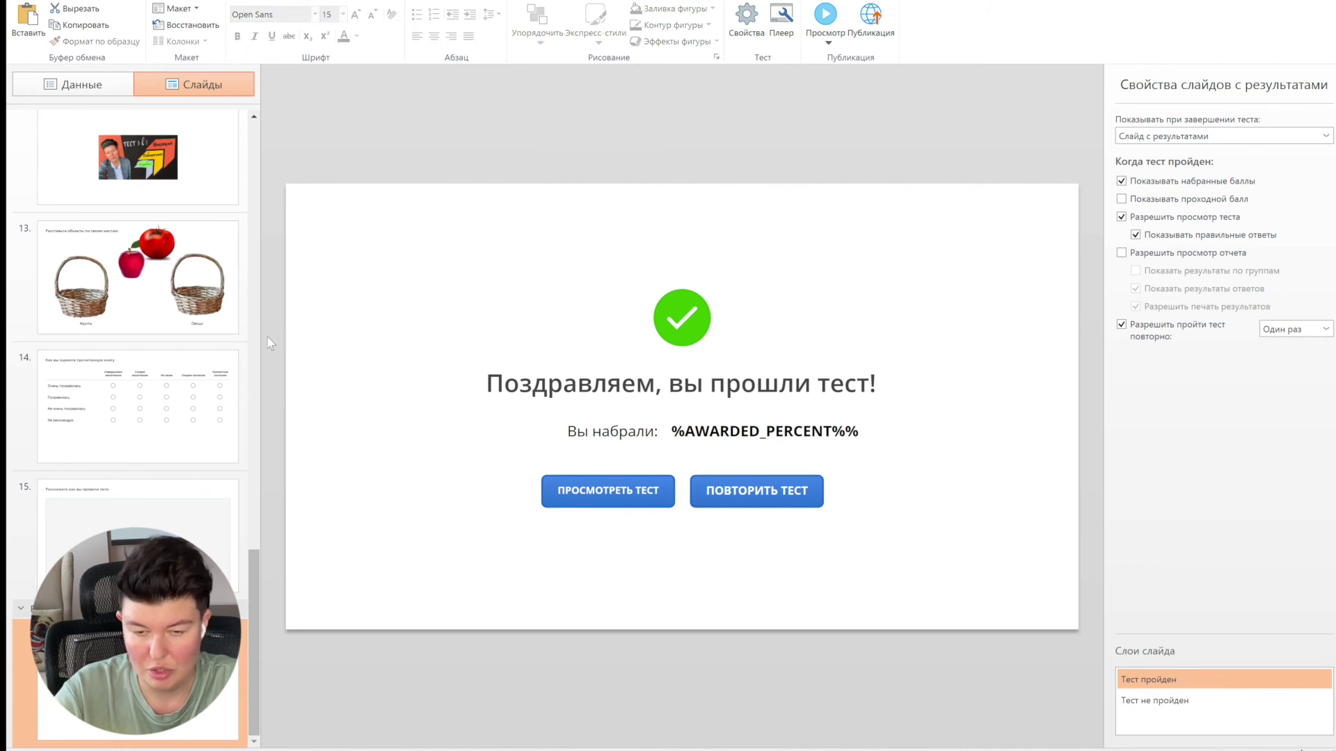
scroll(139, 331, up, 2)
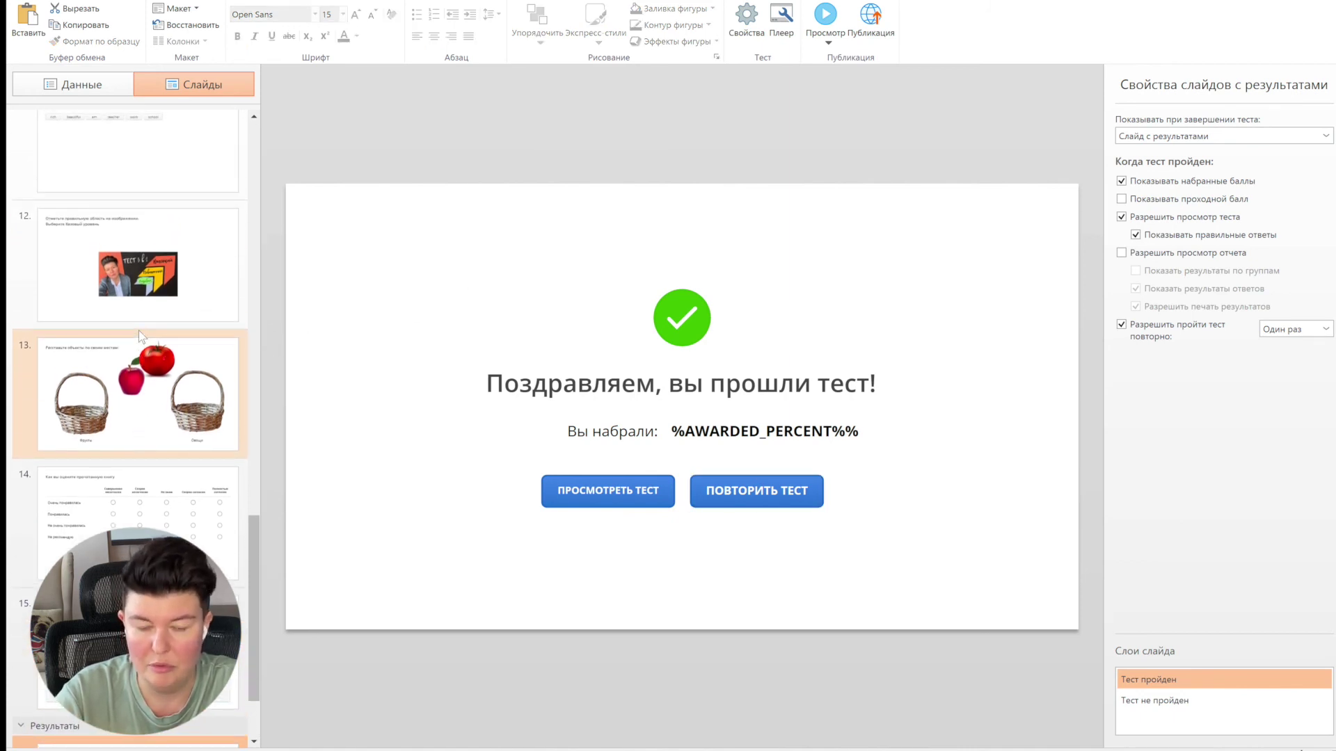
scroll(139, 331, up, 10)
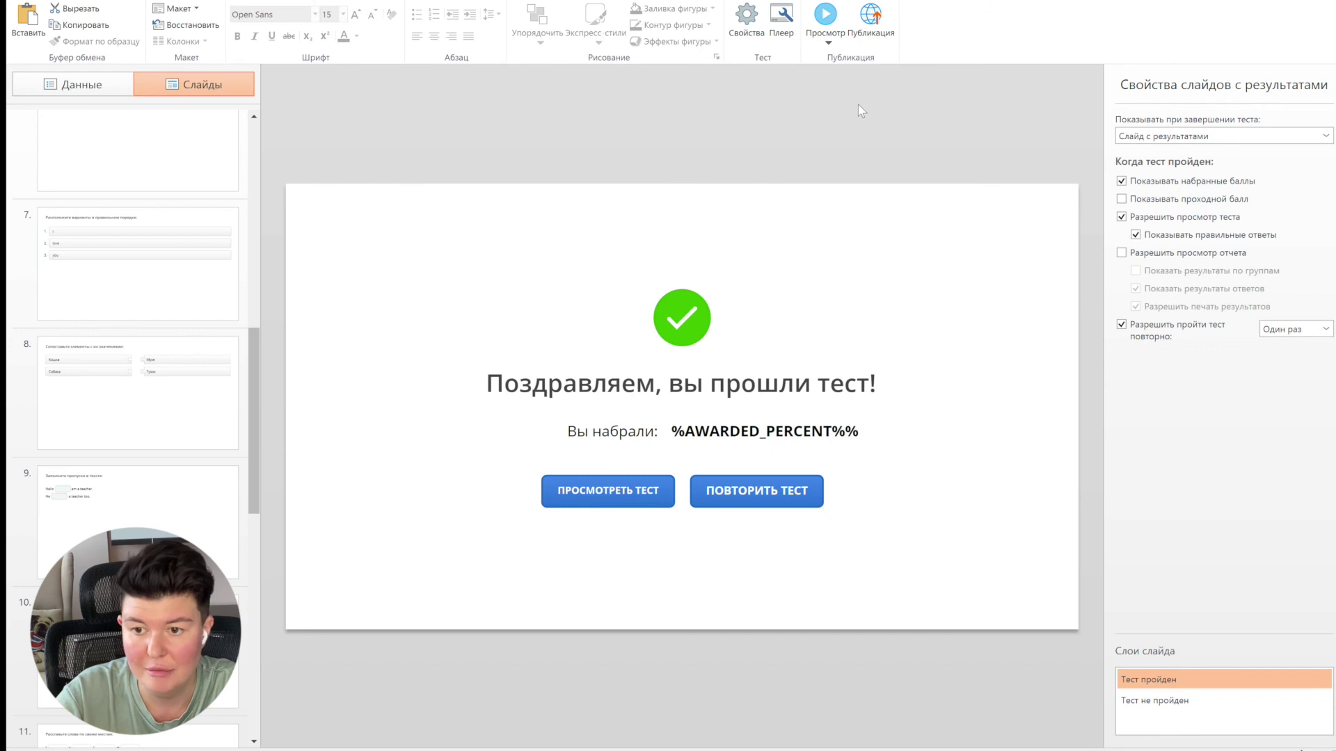
Publish the test for an LMS (СДО) under the project name "Youtube" and dismiss the completion window.
click(870, 20)
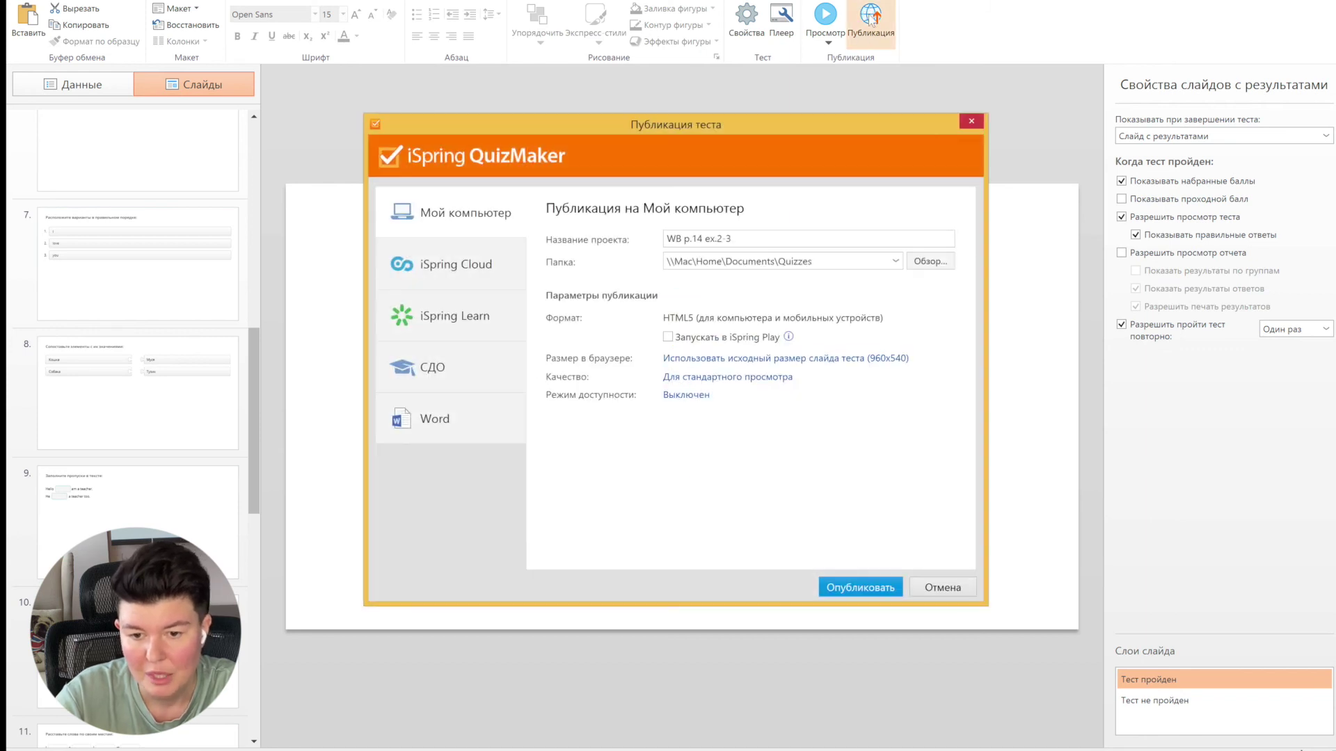
click(437, 378)
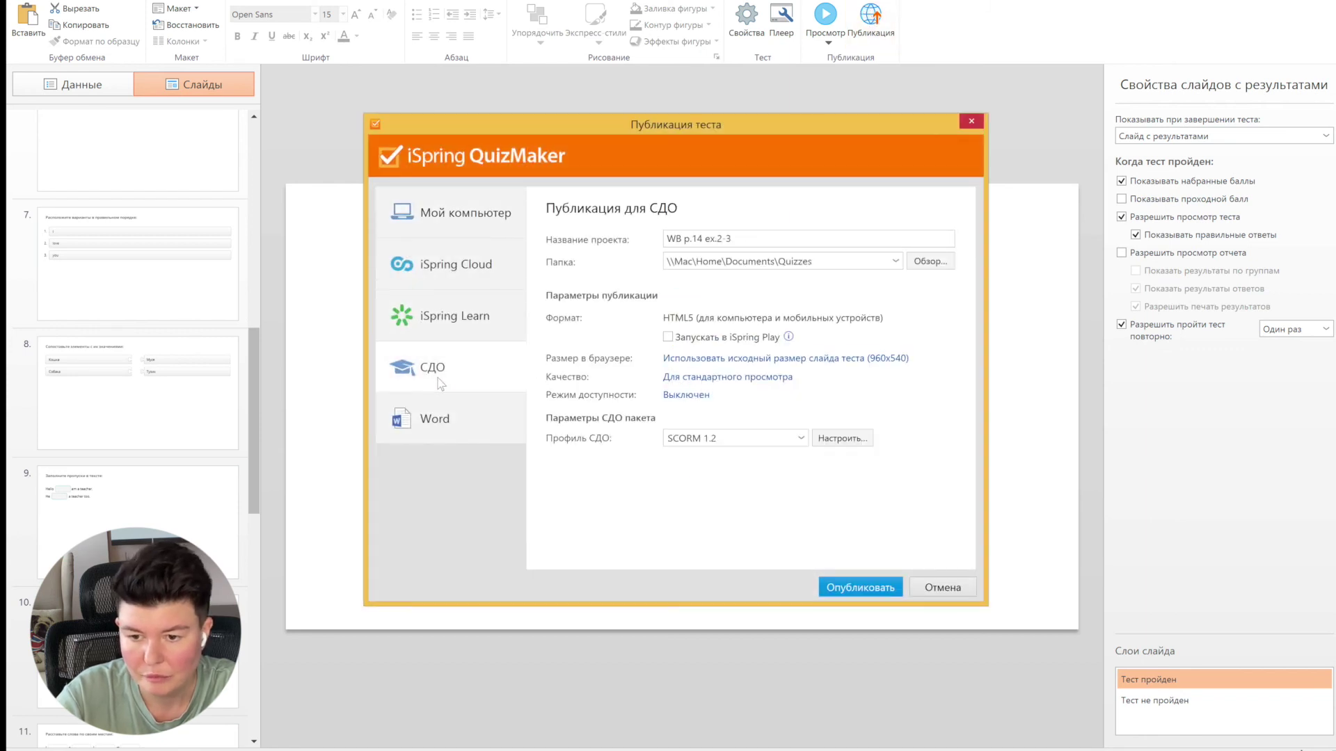
drag(776, 237, 642, 239)
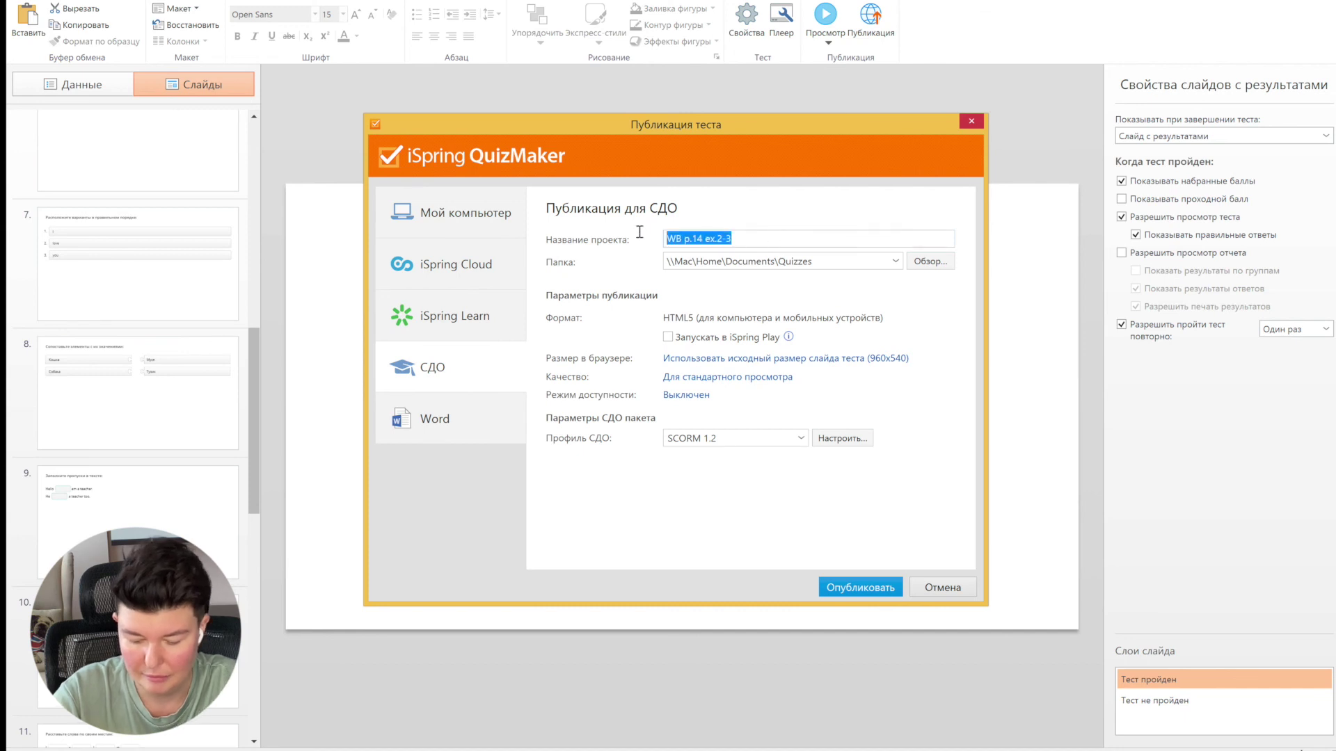
text(Youtube)
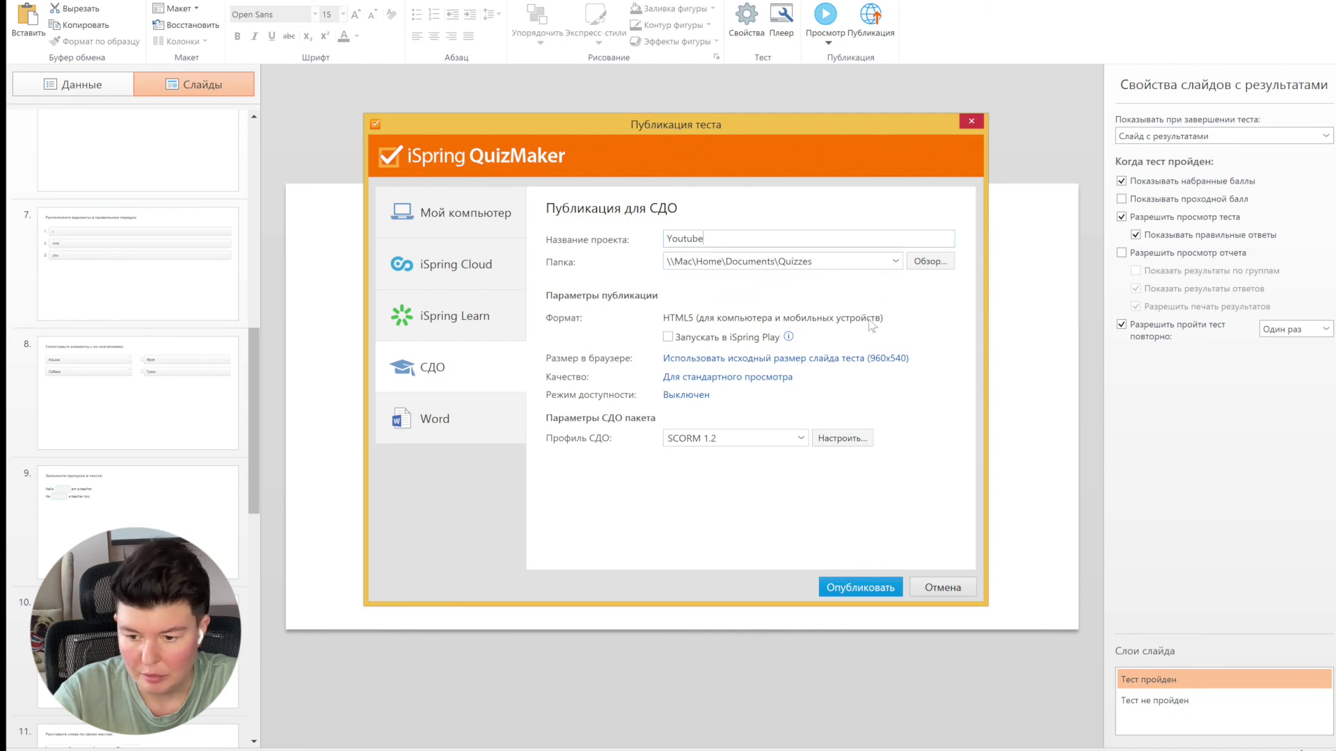
click(844, 587)
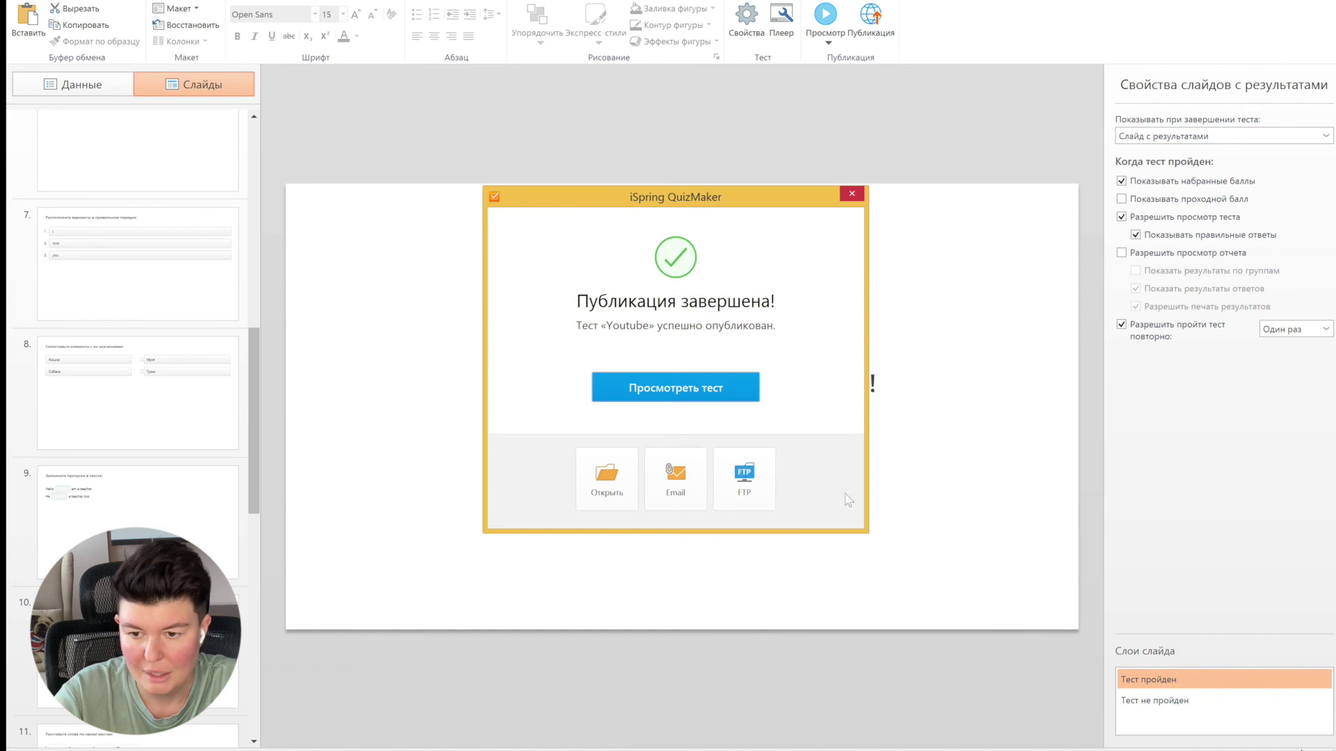
click(851, 195)
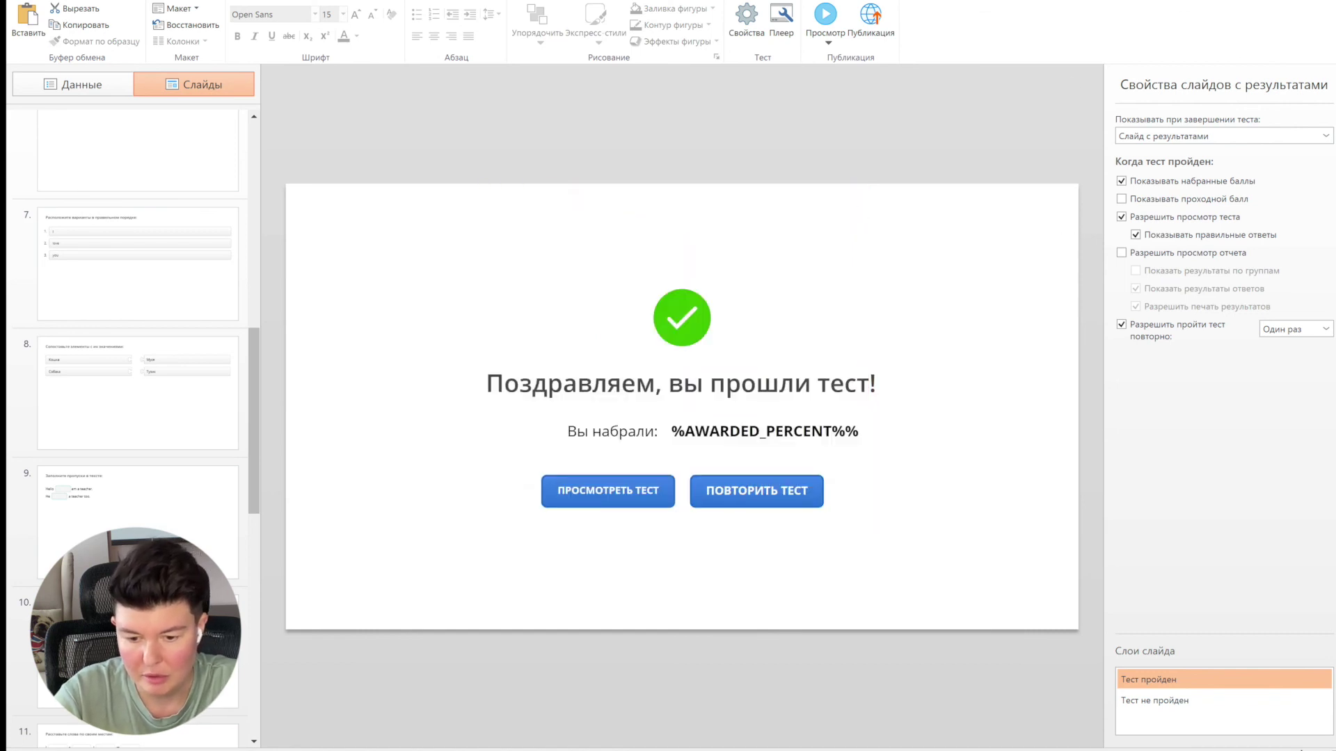
Switch to the МЭШ library in Google Chrome and start adding a new application material.
mouse_move(641, 744)
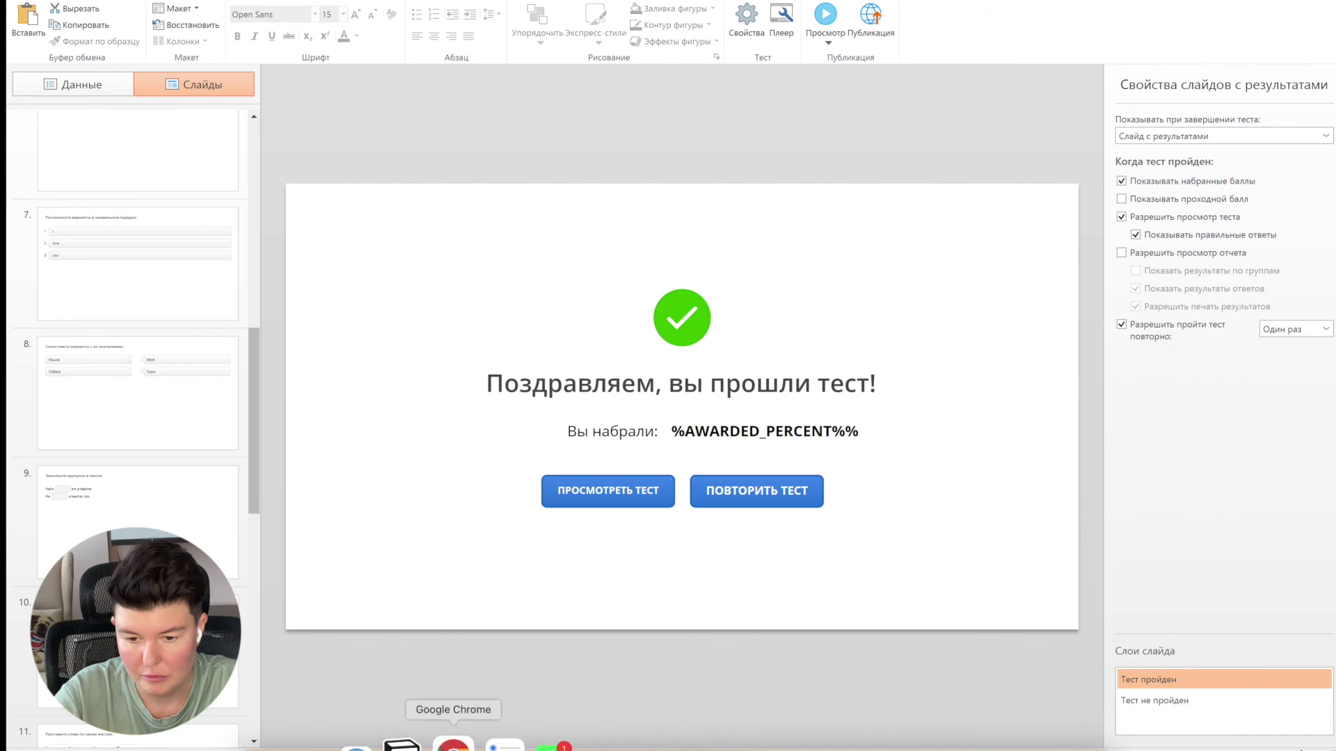
right_click(454, 745)
click(467, 743)
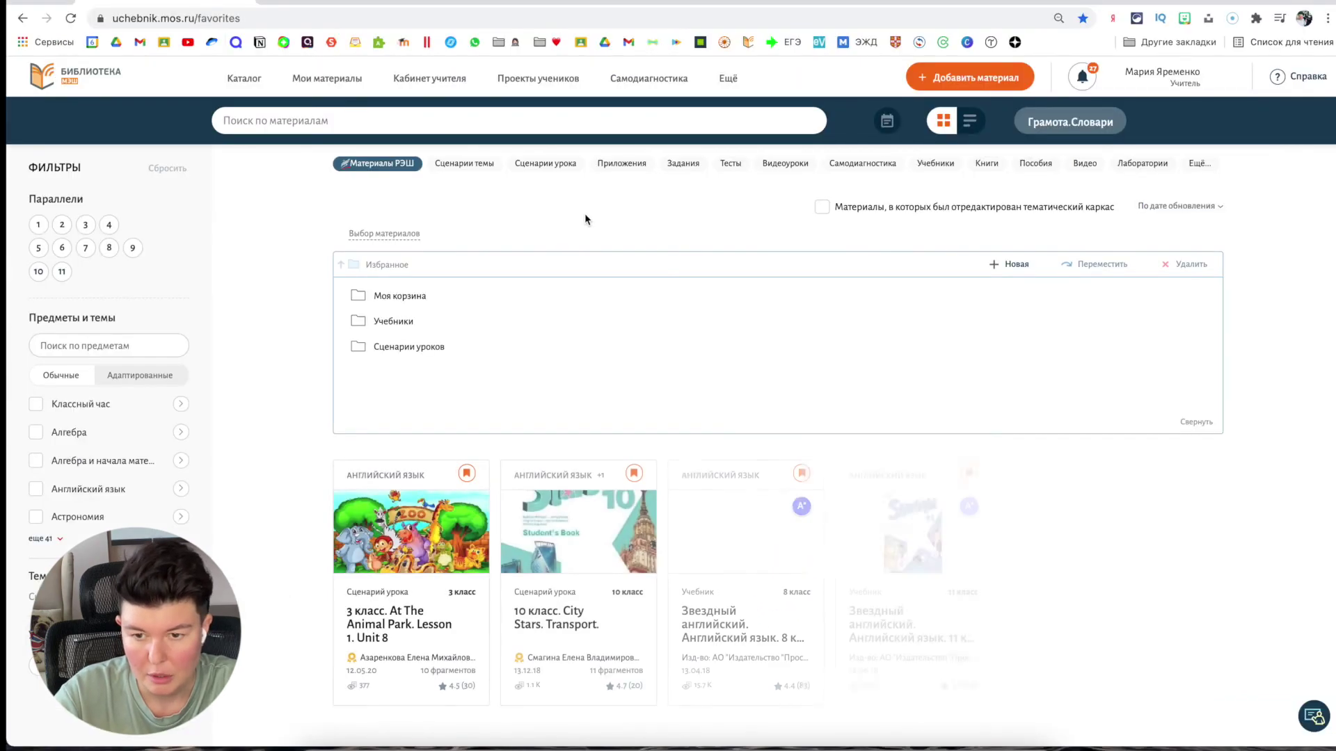
click(964, 80)
click(951, 217)
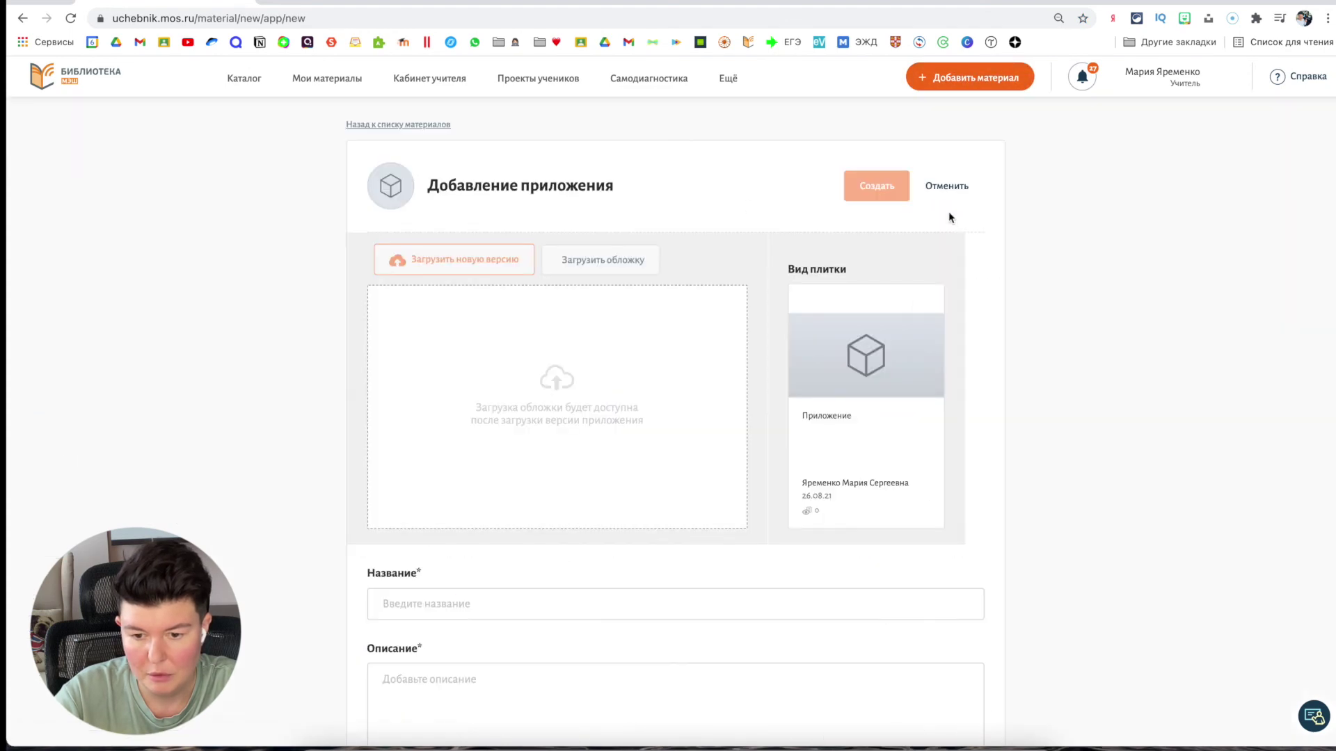
Name the new application "Youtube" and enter "skf;askdjf;s" as its description.
scroll(663, 413, down, 3)
click(640, 364)
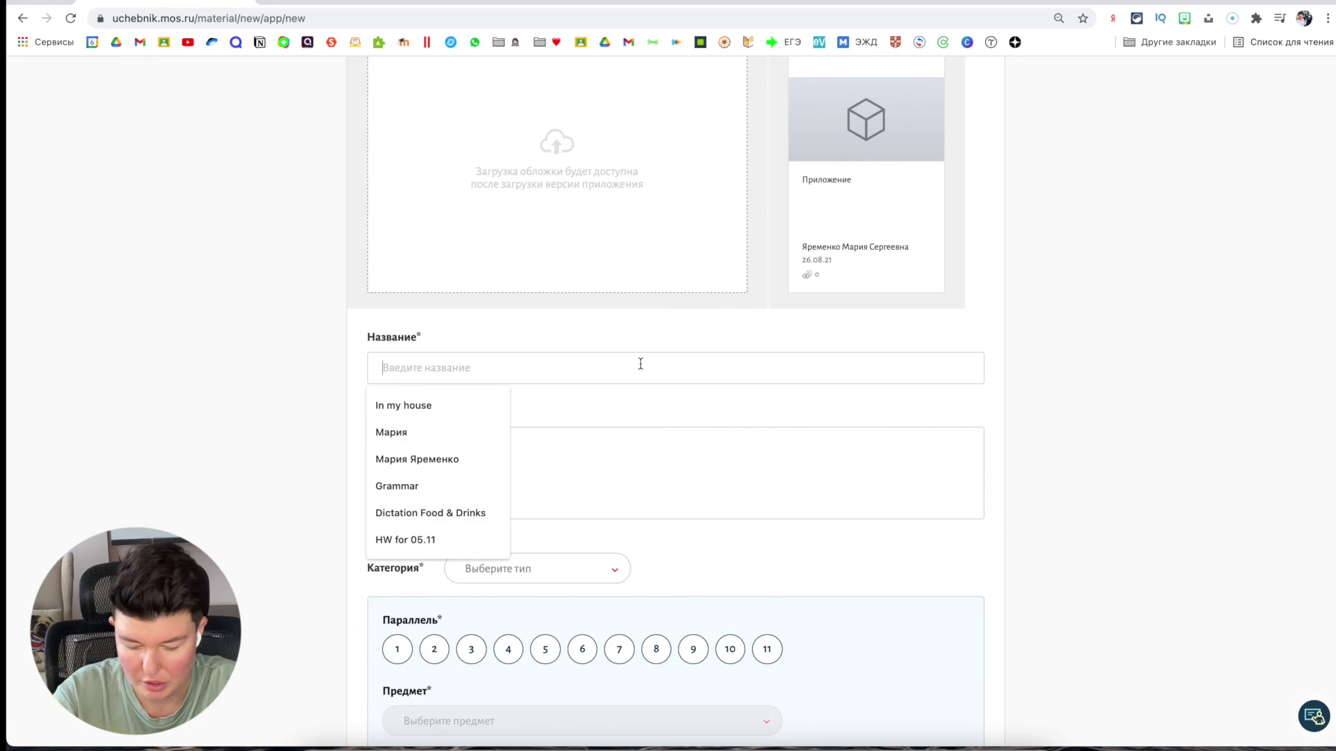
text(T)
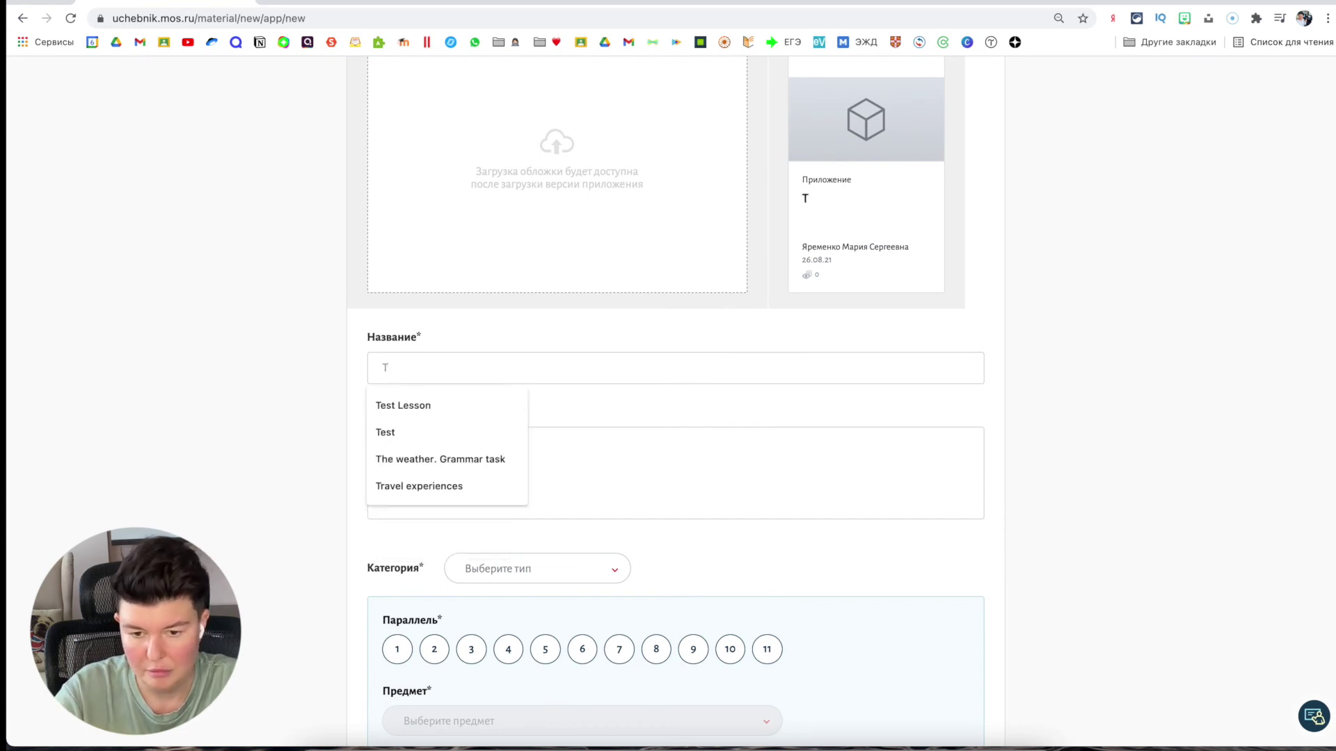
key(BackSpace)
text(Youtube)
key(Tab)
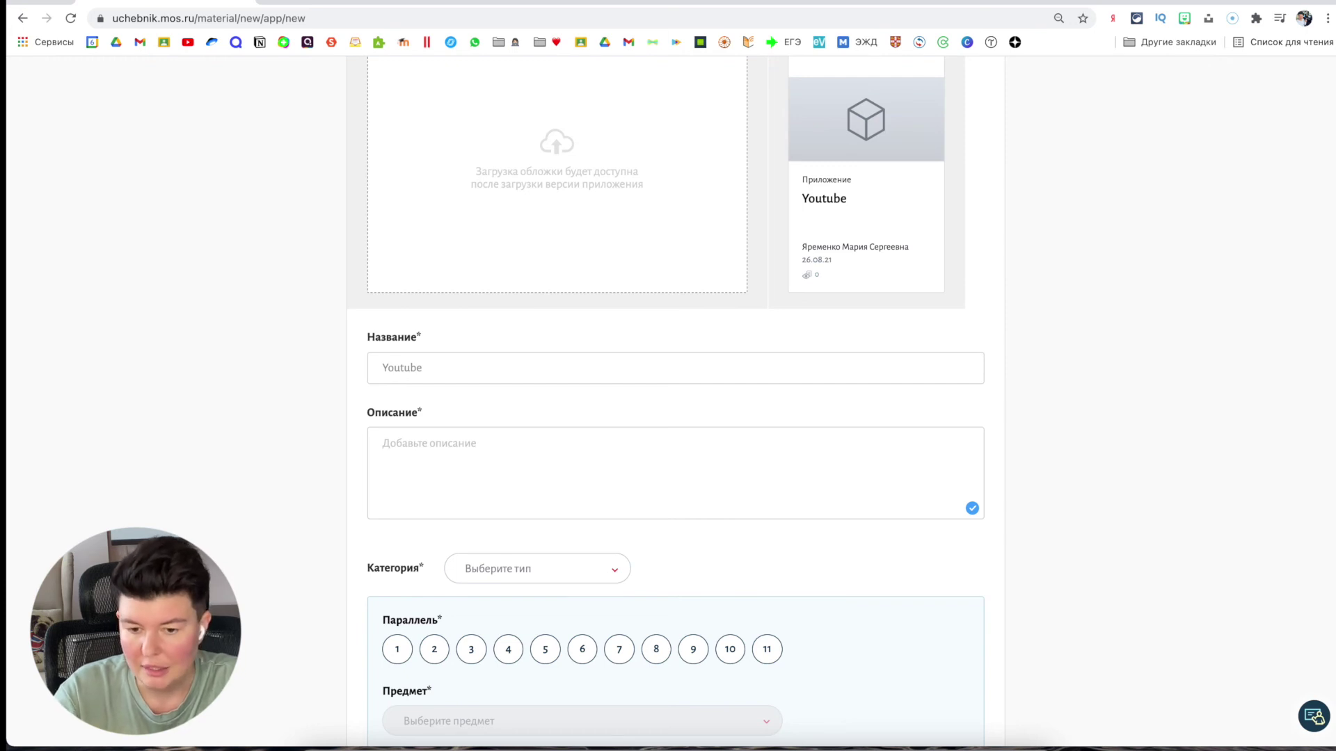
text(skf;askdjf;s)
Set the category to "Тесты/викторины", the grade to 4 and the subject to "Английский язык".
scroll(636, 390, down, 3)
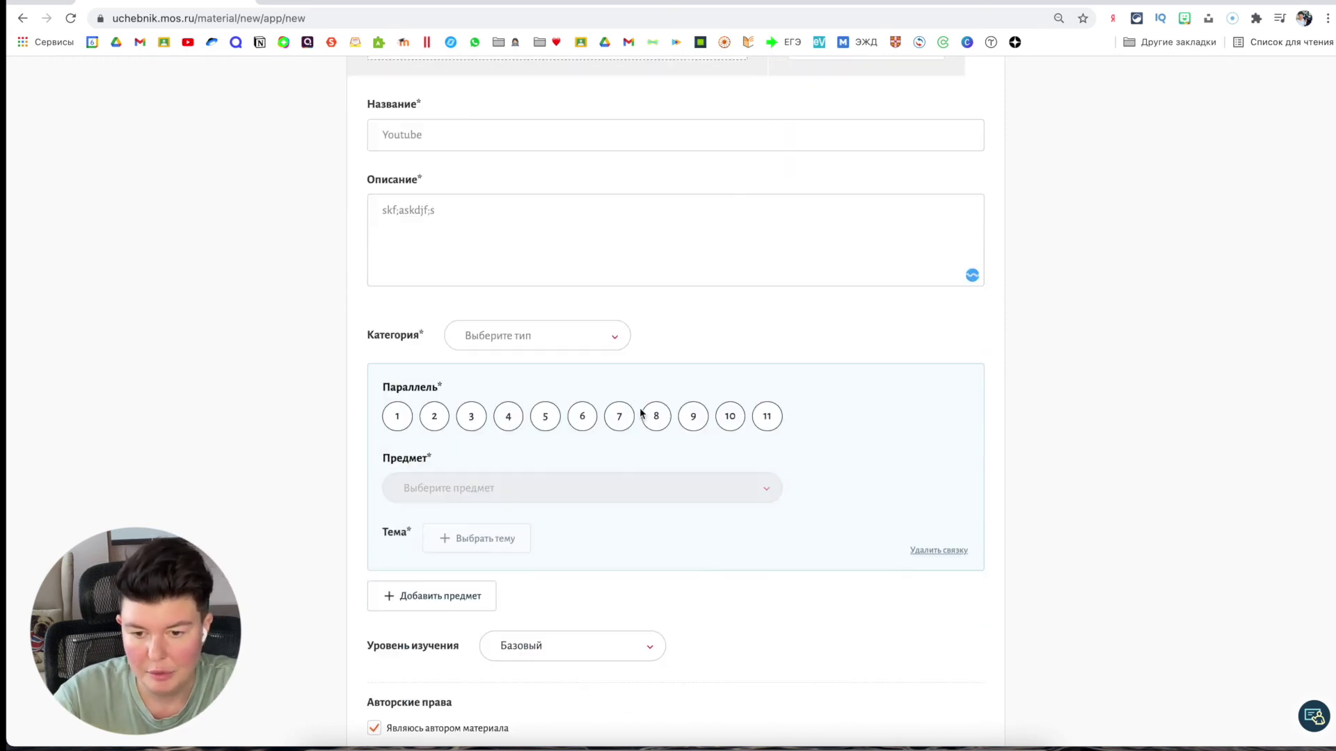
click(613, 343)
click(542, 417)
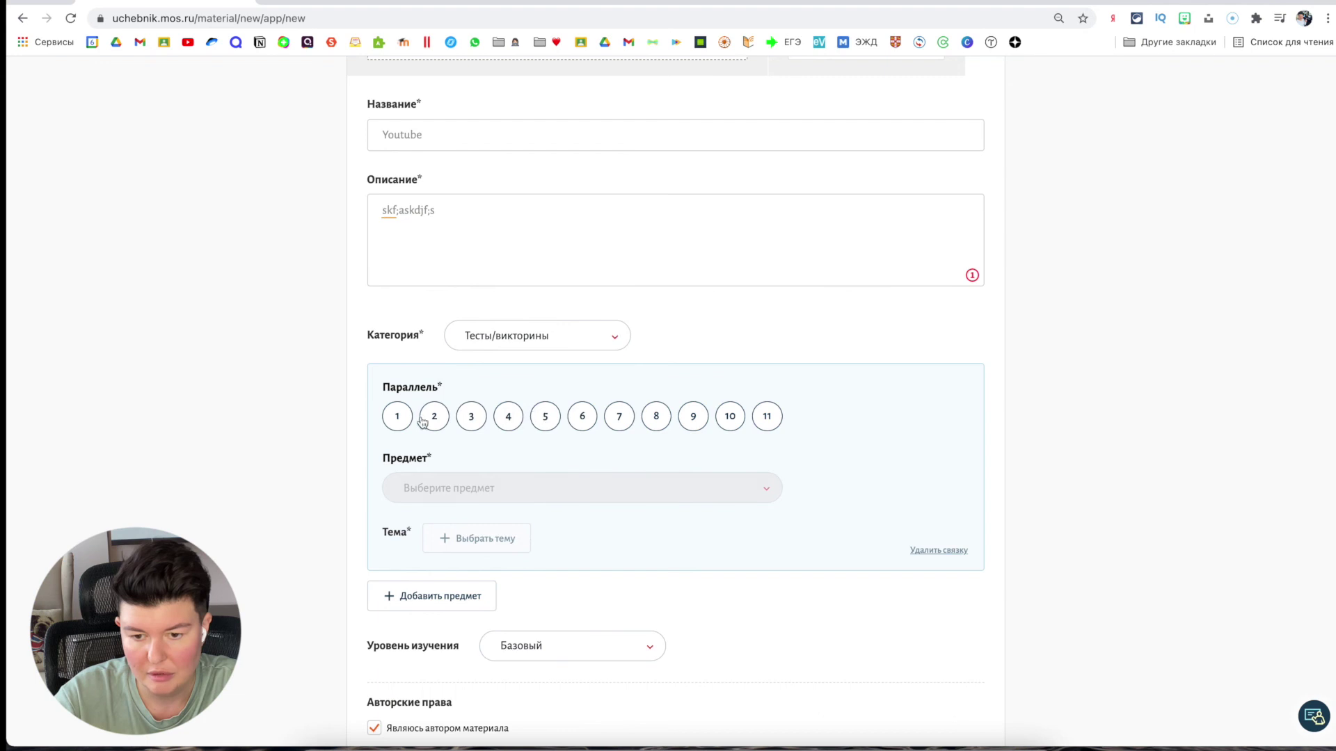
click(508, 416)
click(494, 491)
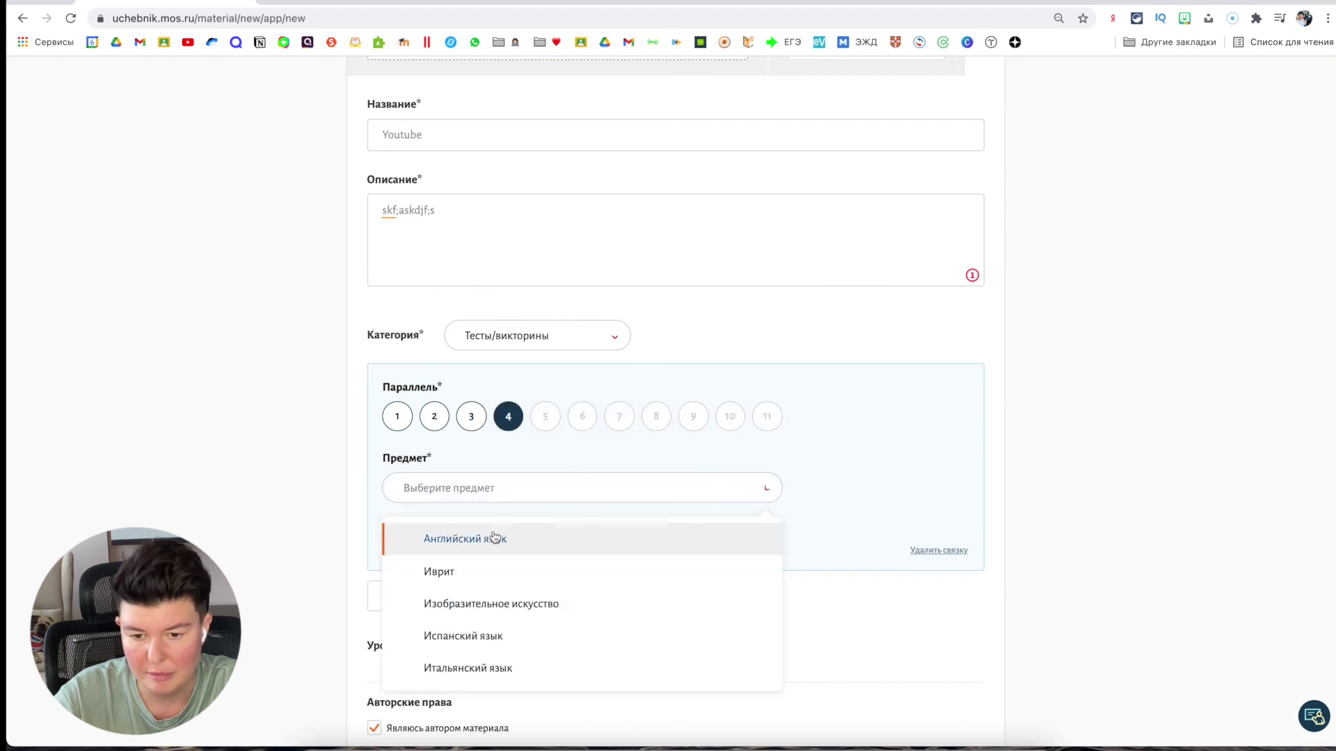
click(494, 539)
Assign the topic "Родная страна и страны изучаемого языка" with the didactic unit "Говорение. Монолог" to the material.
scroll(492, 445, down, 3)
click(492, 379)
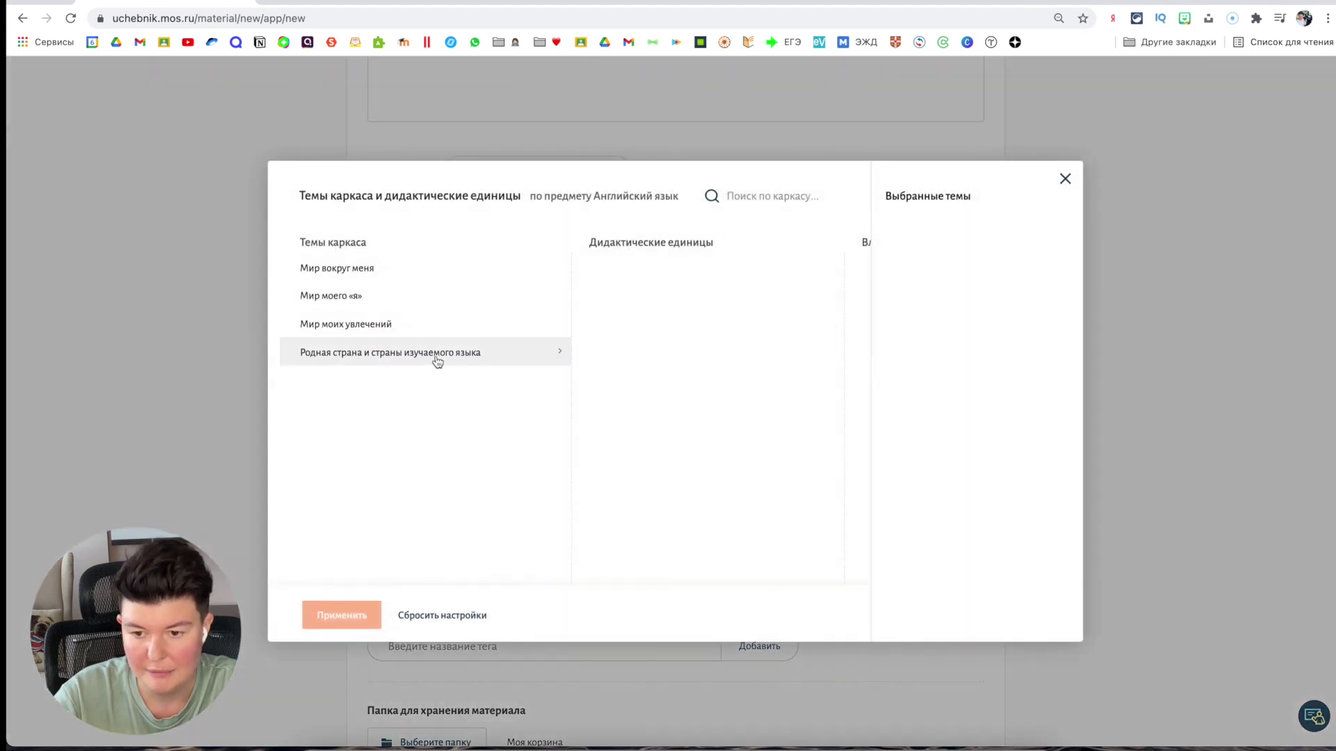
click(437, 356)
click(630, 318)
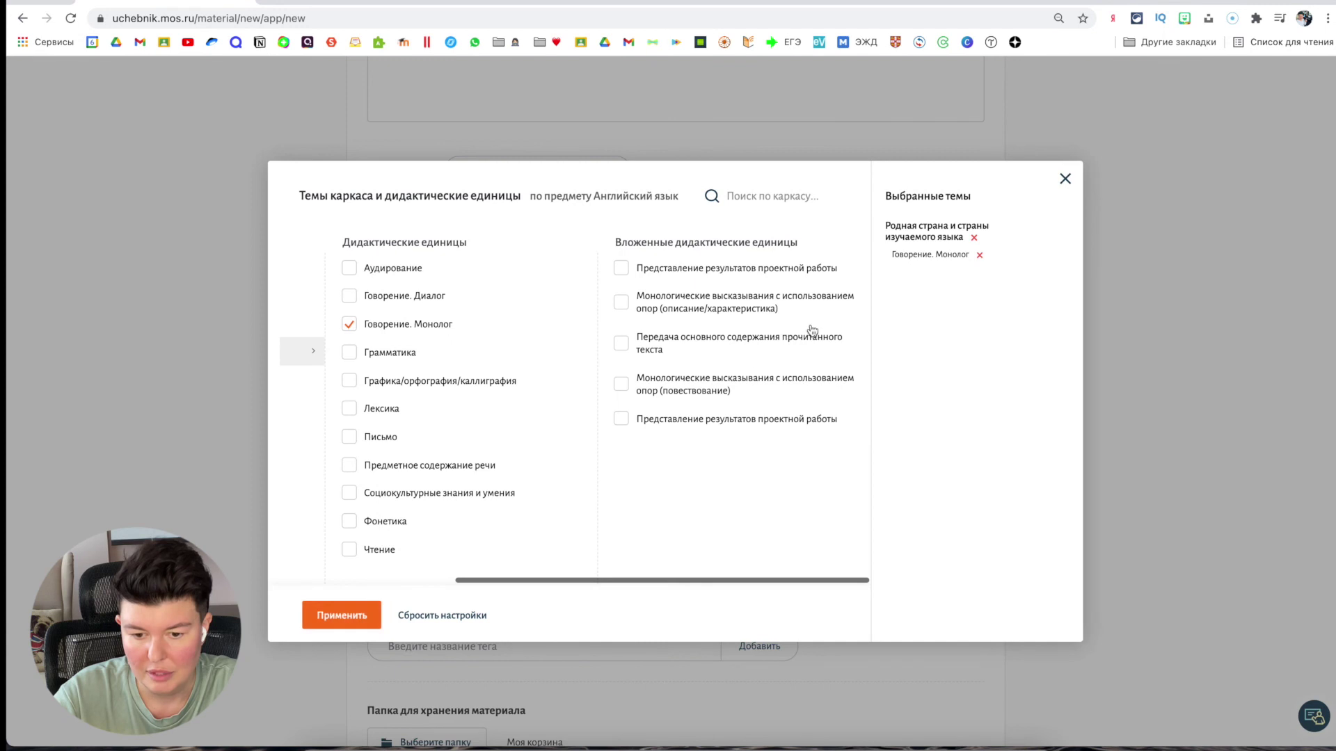
click(372, 616)
scroll(599, 529, down, 5)
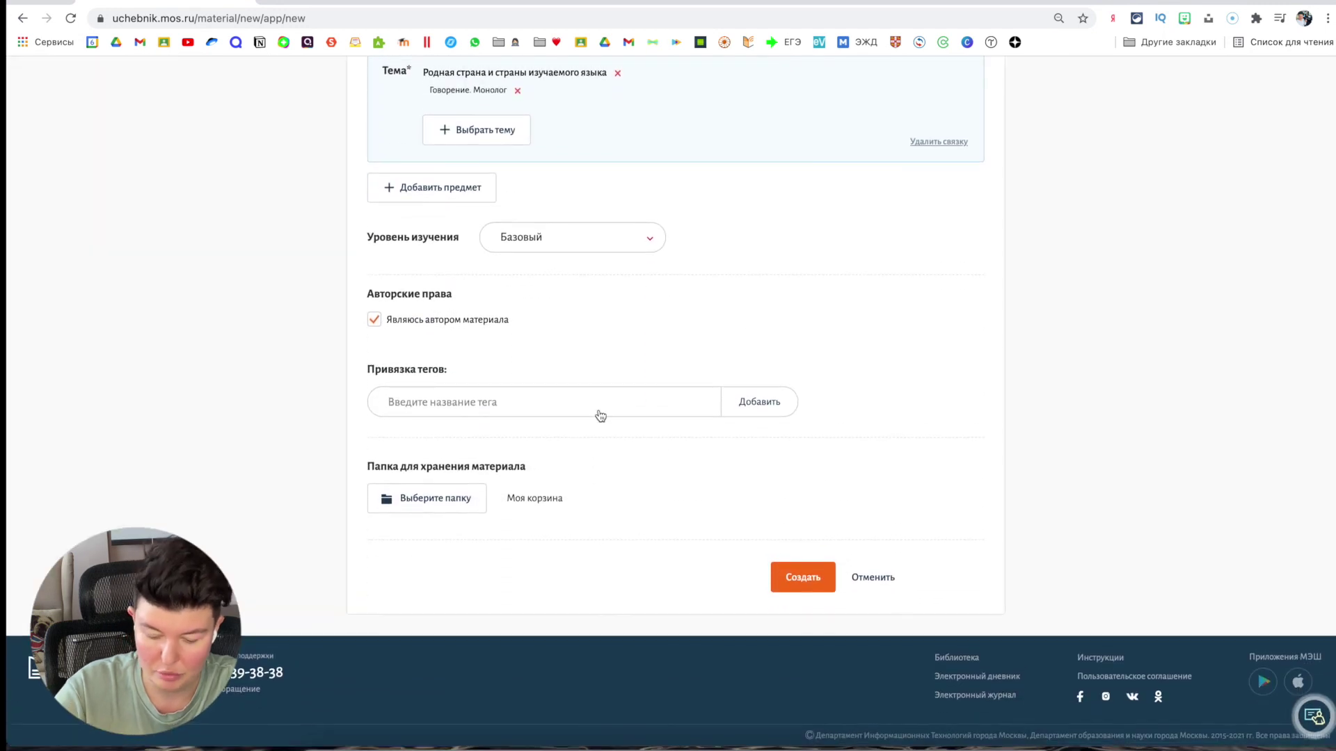
Add the tag "кошка" to the material and create the application.
click(602, 407)
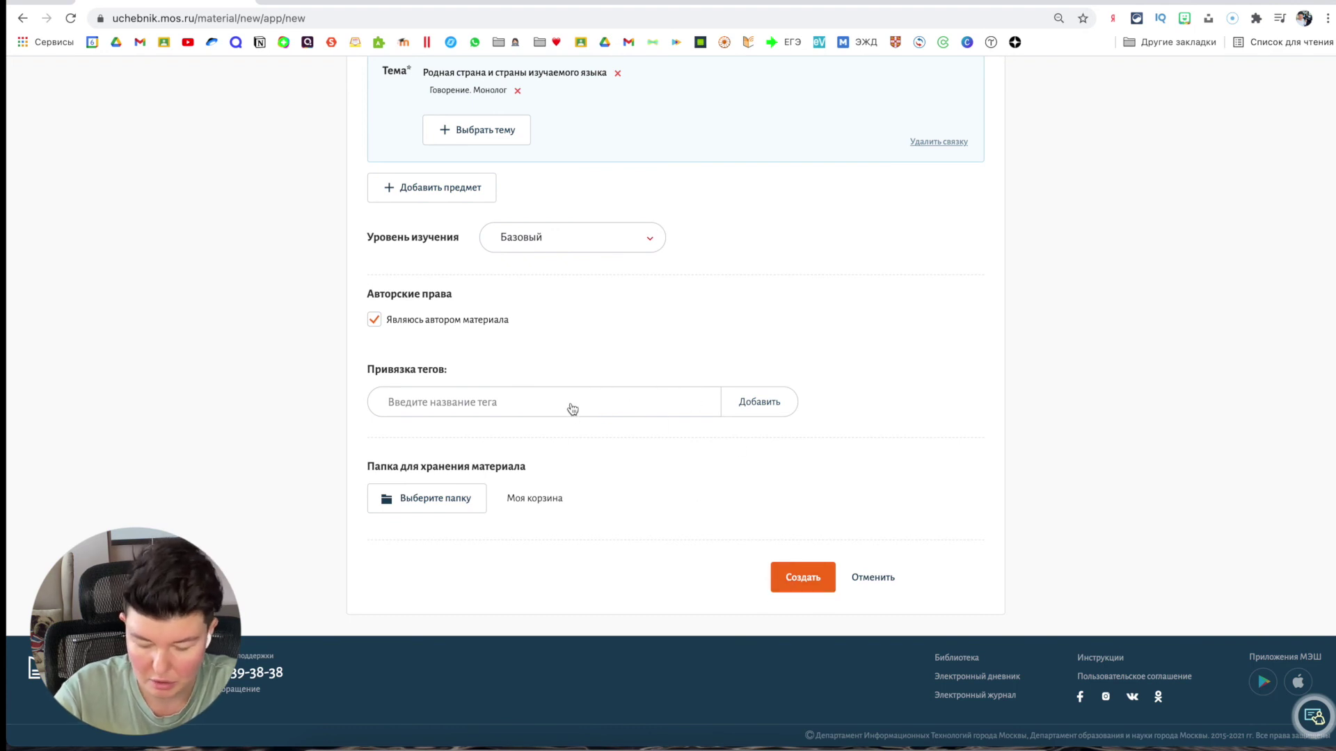
text(фо)
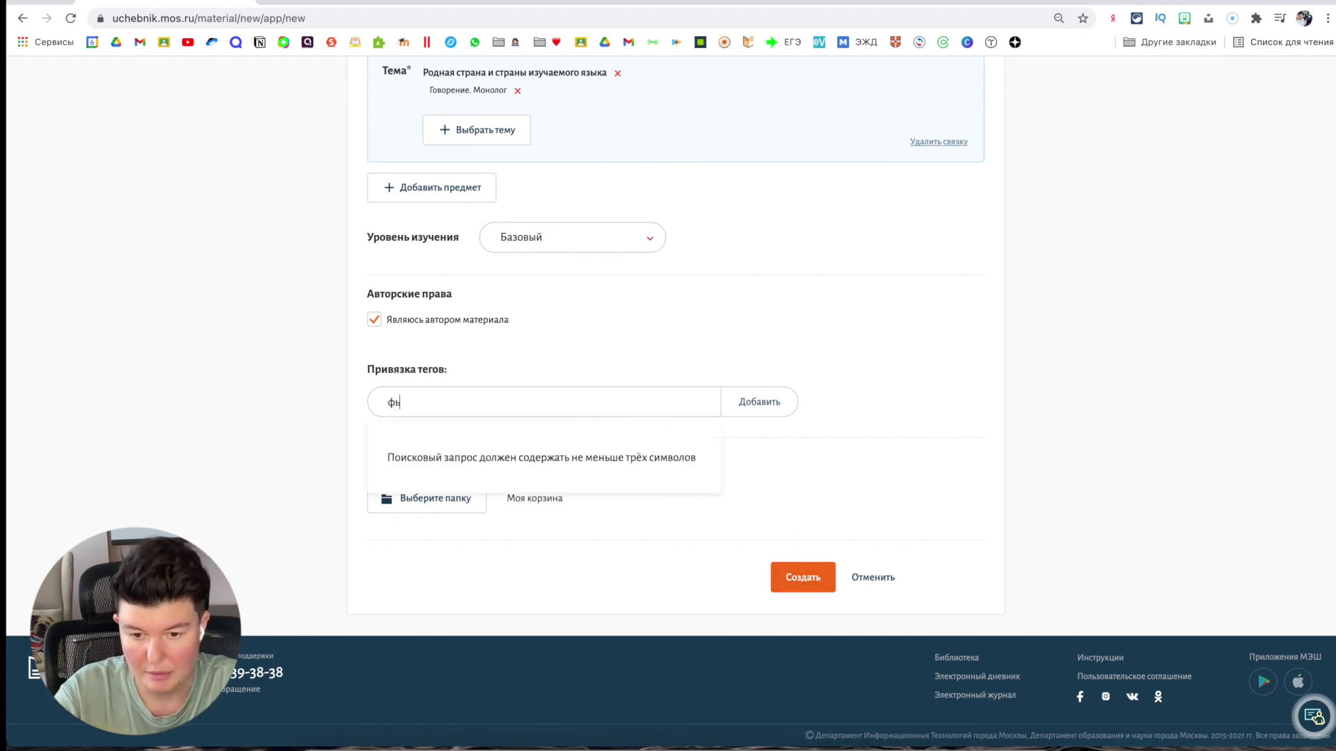
key(BackSpace)
key(BackSpace)
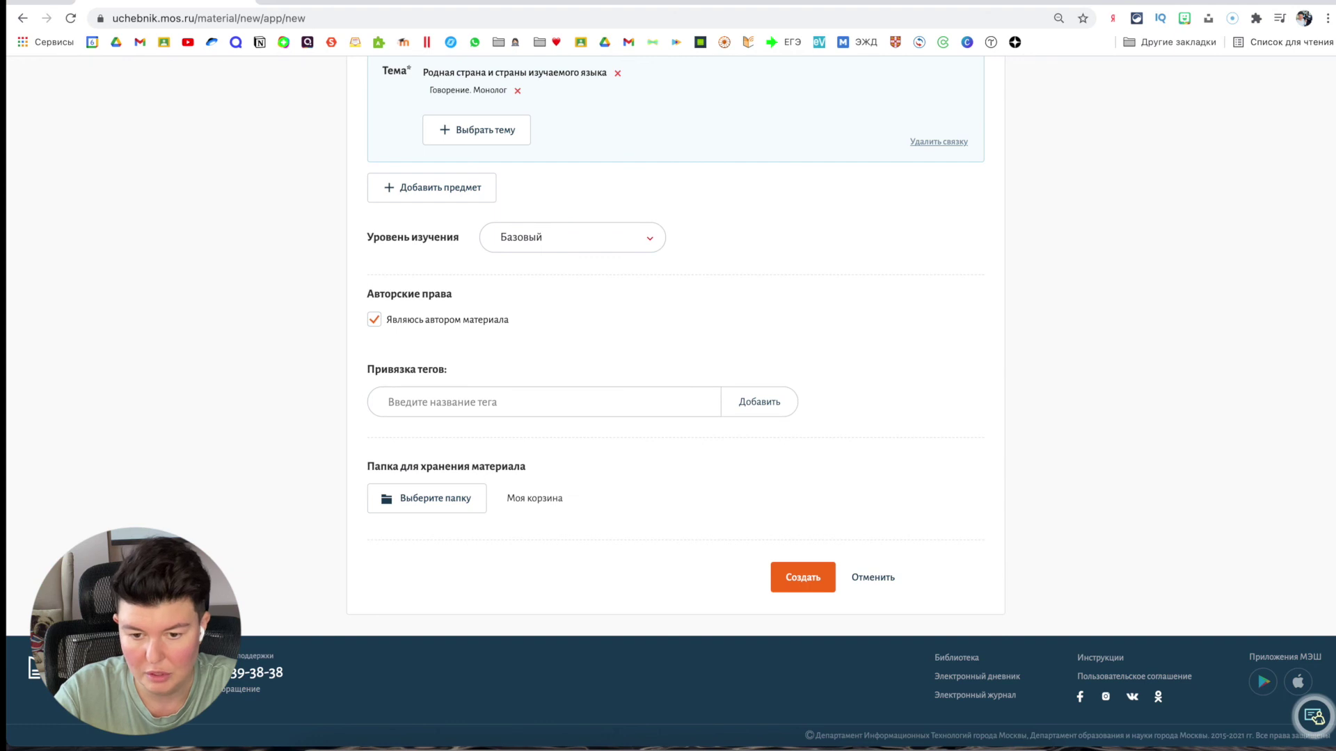
text(в)
key(BackSpace)
text(кошка)
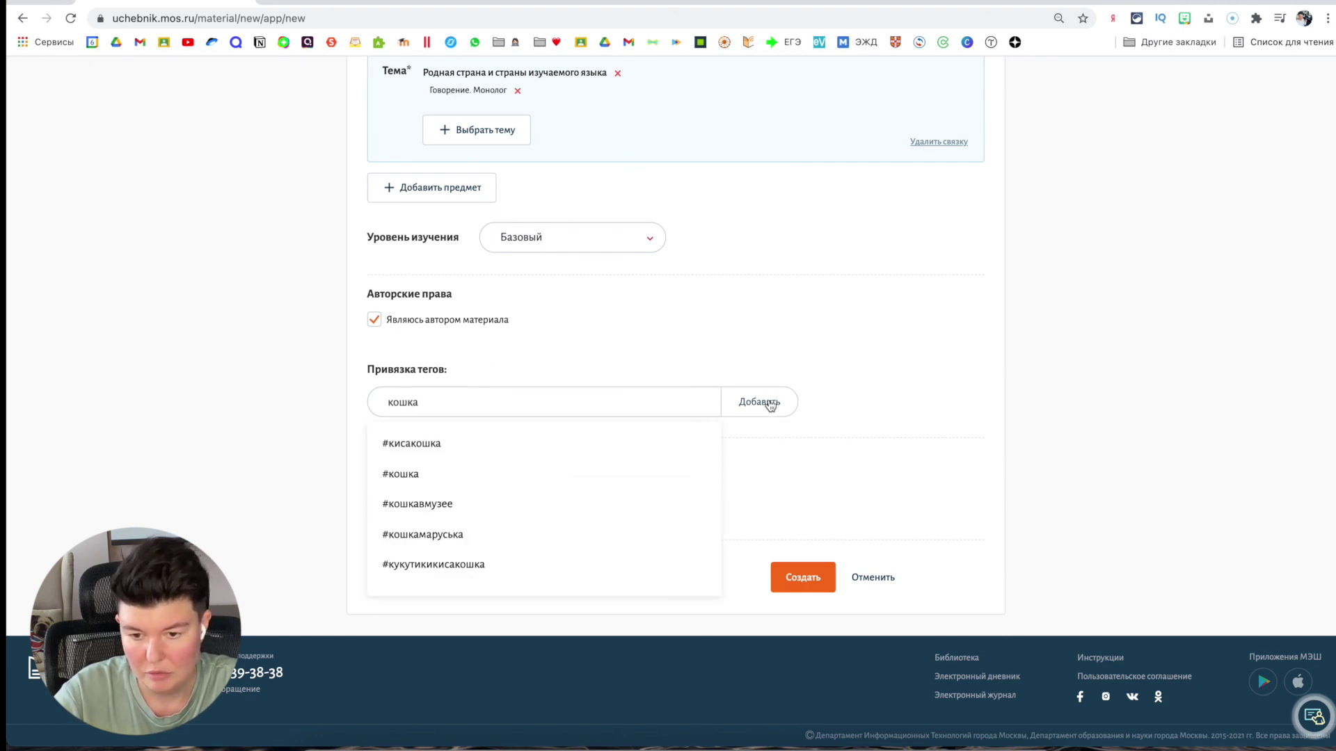
click(757, 404)
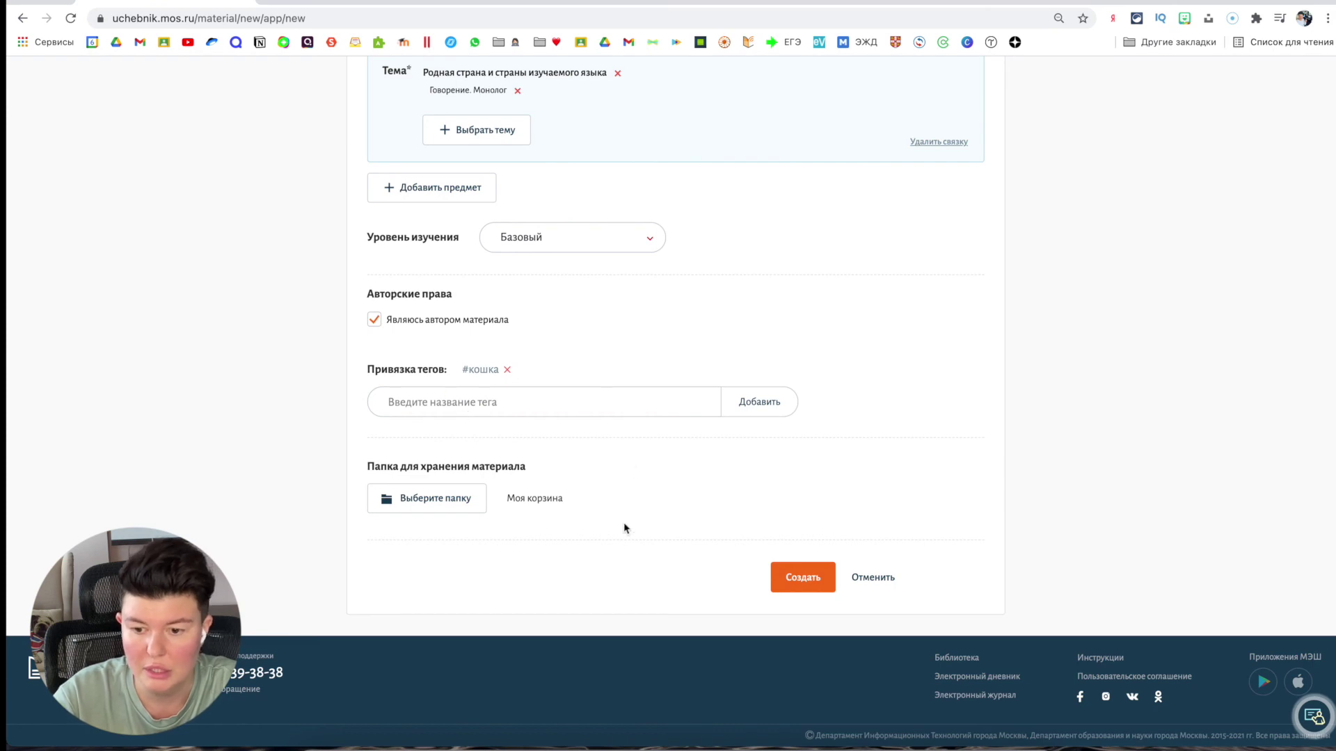
click(806, 578)
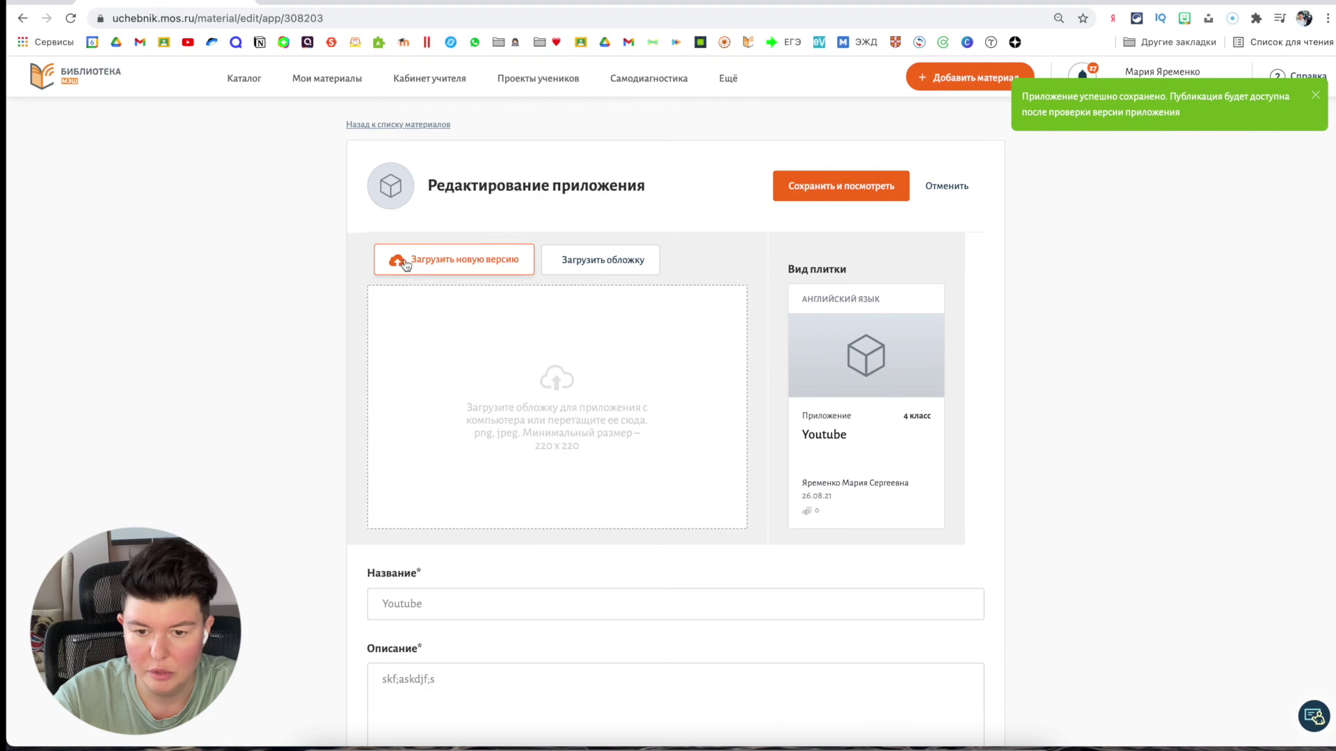
Upload Youtube.zip from the Quizzes folder in Documents as the application's version file and save it.
click(462, 265)
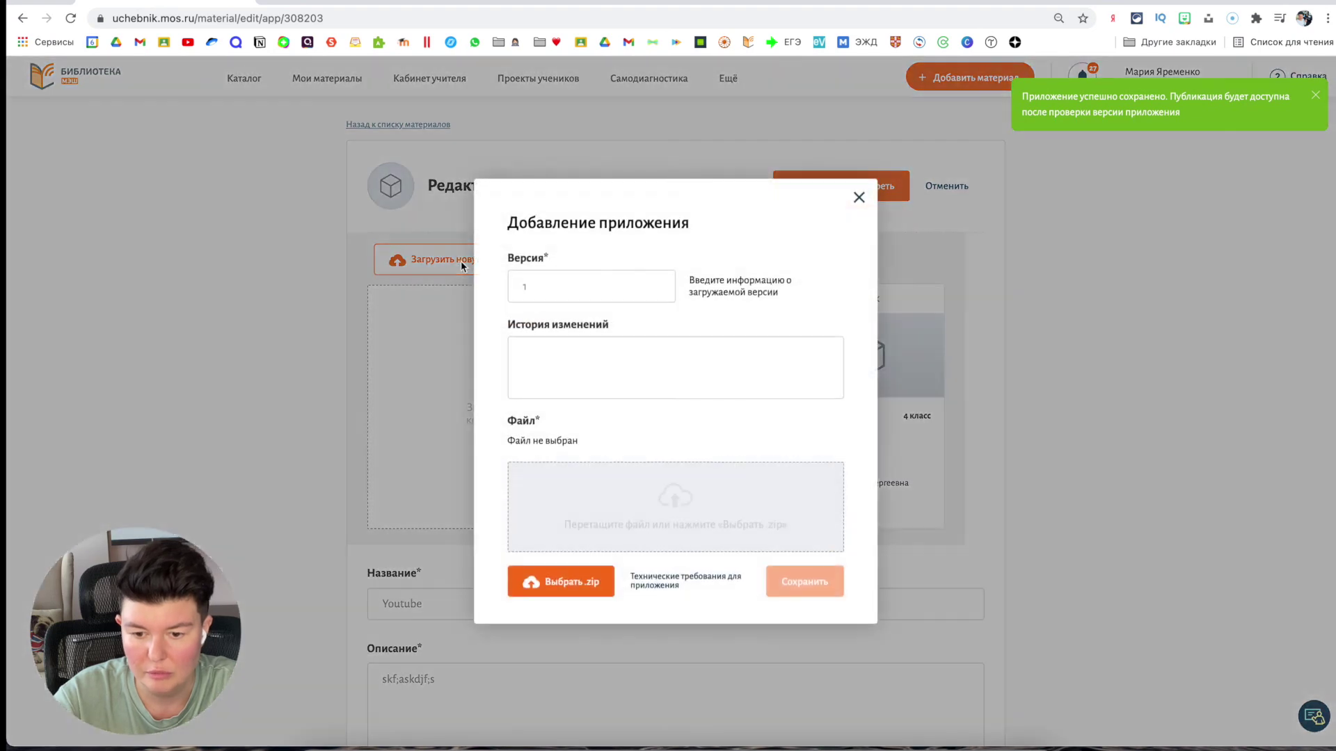
click(576, 591)
click(294, 176)
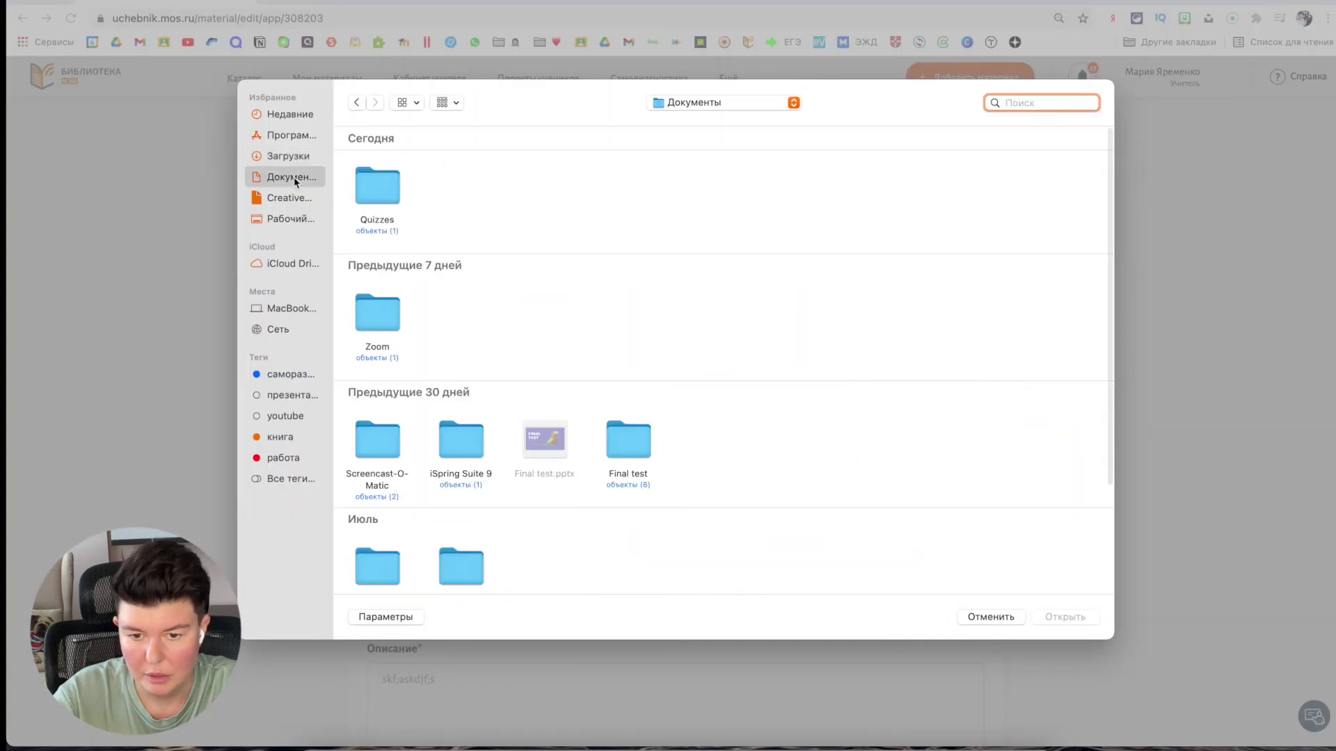
double_click(379, 191)
click(383, 197)
double_click(383, 197)
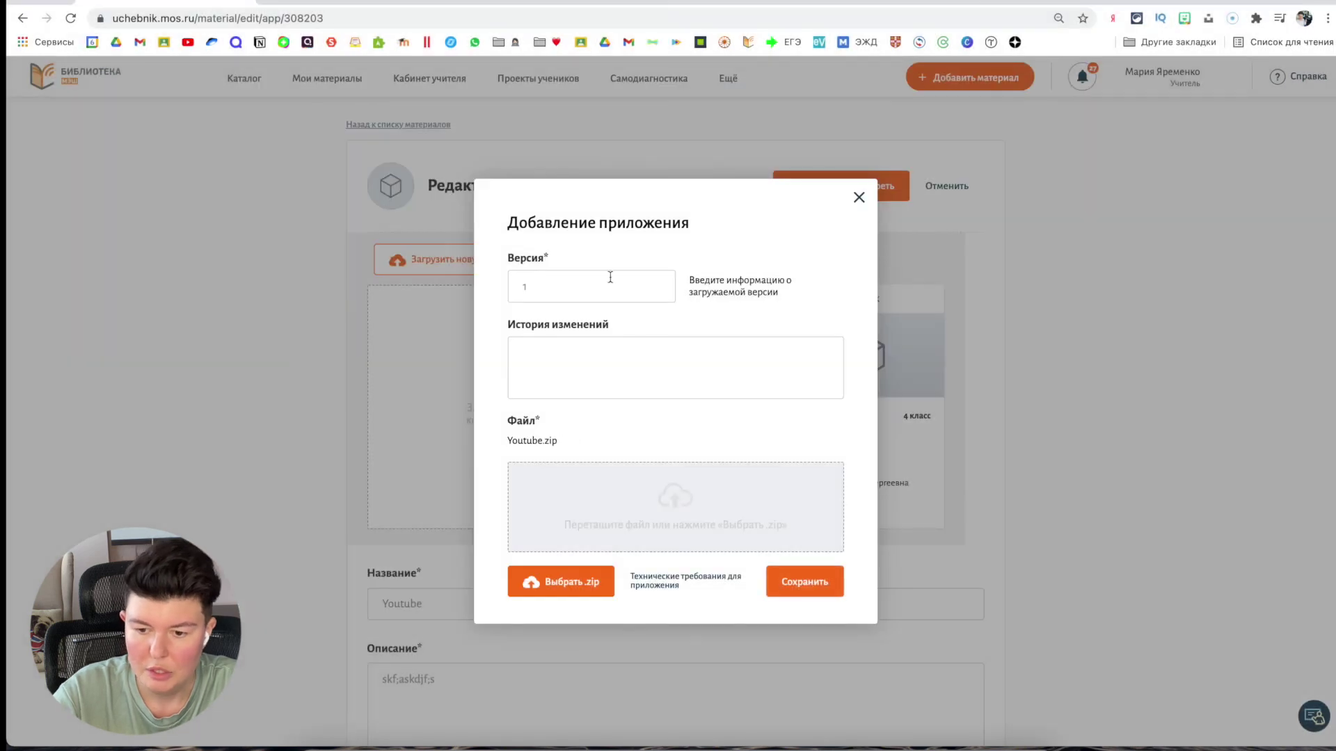
click(810, 585)
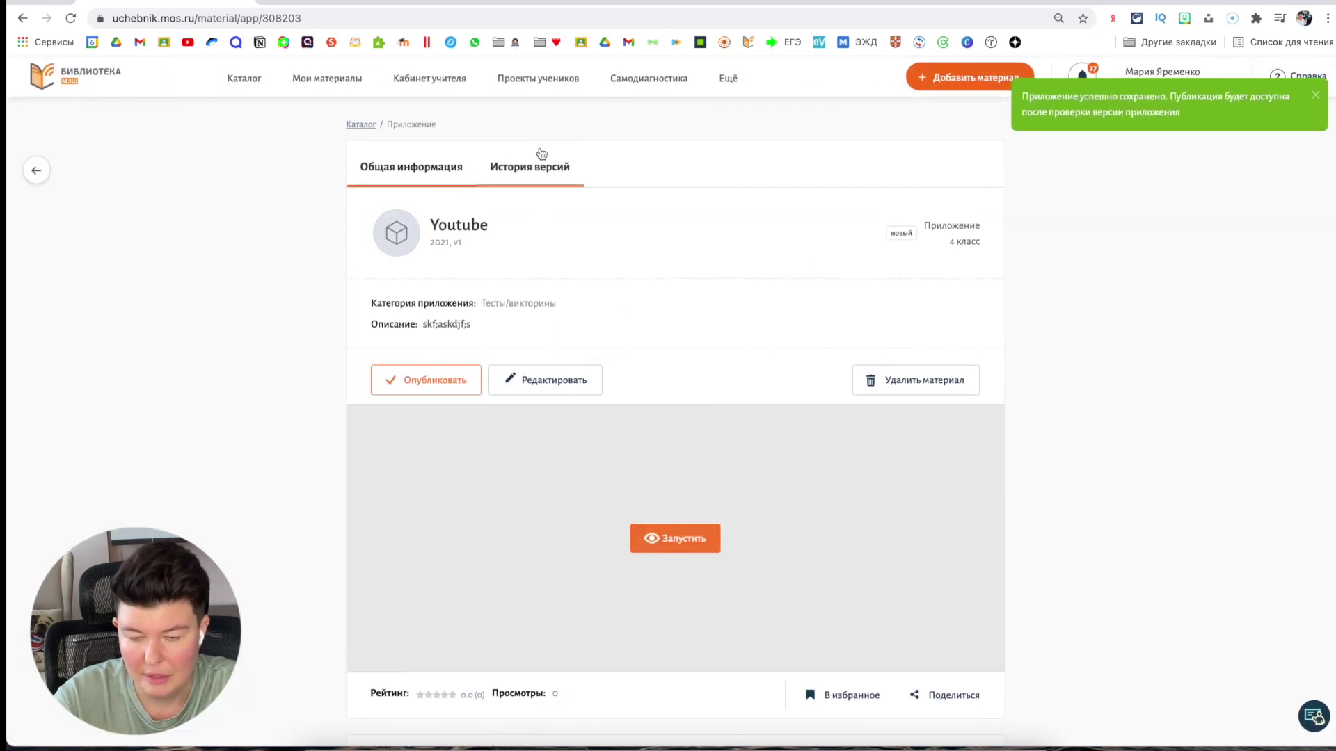
Publish version v1 of the Youtube application from its version history.
click(534, 171)
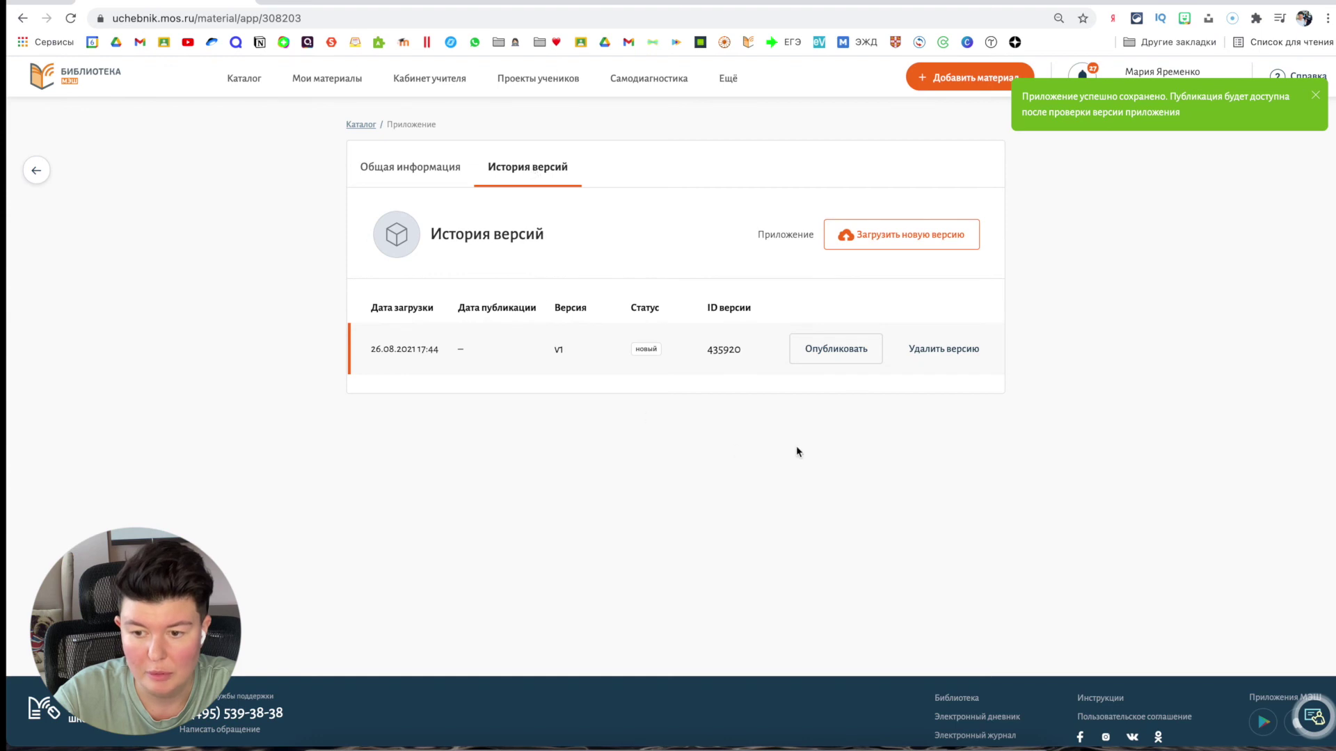
click(417, 168)
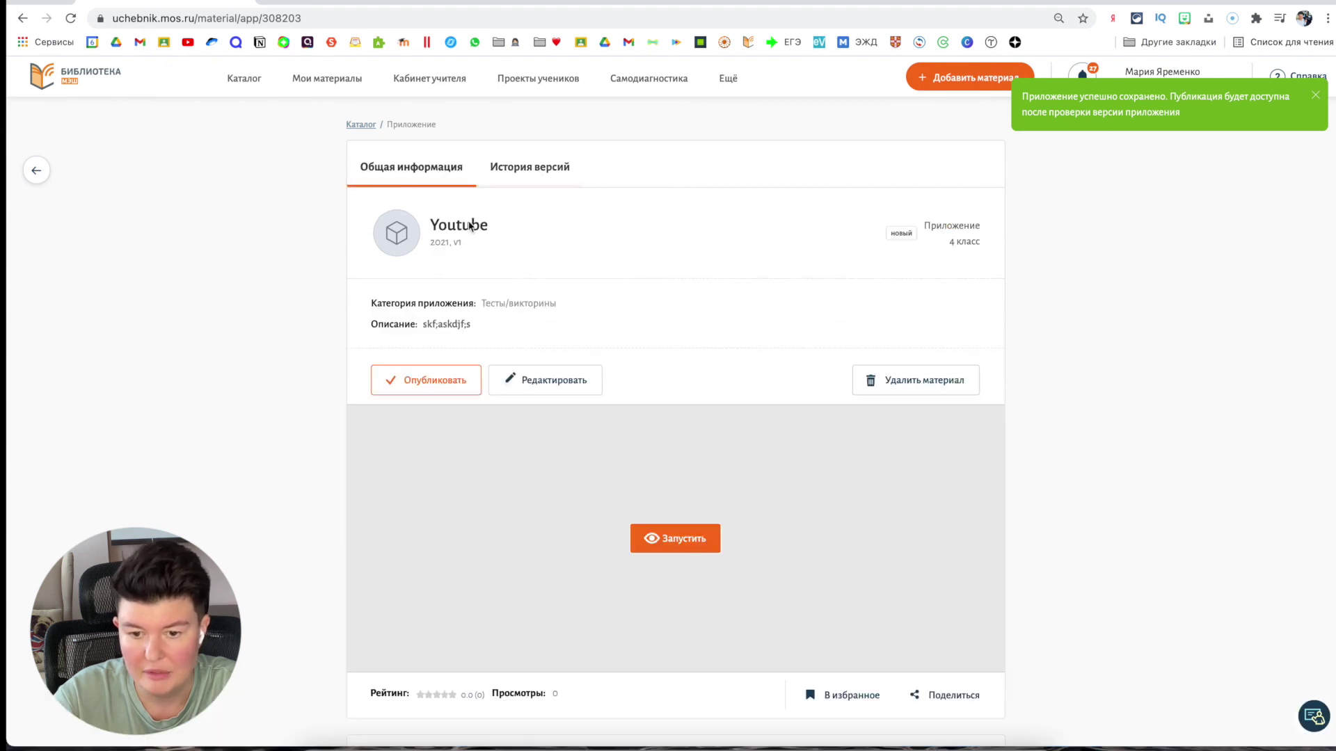
click(532, 168)
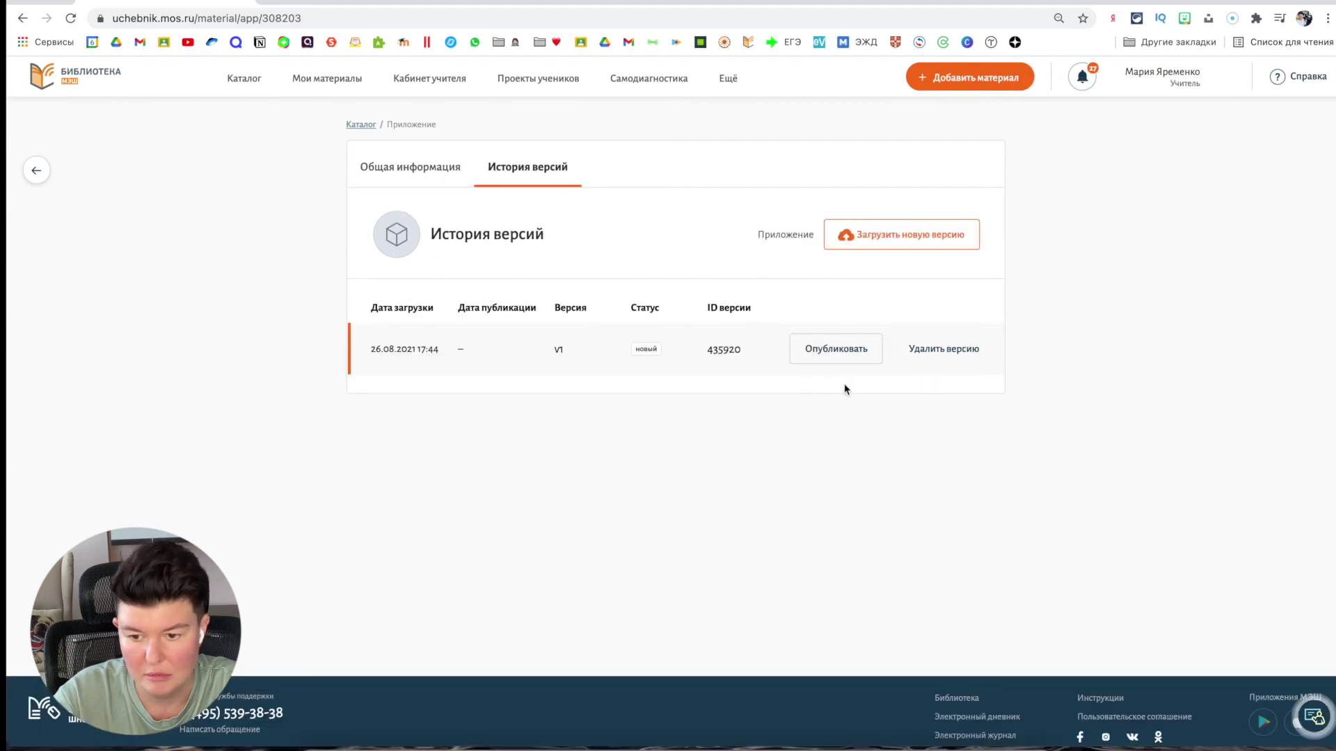
click(844, 359)
click(786, 440)
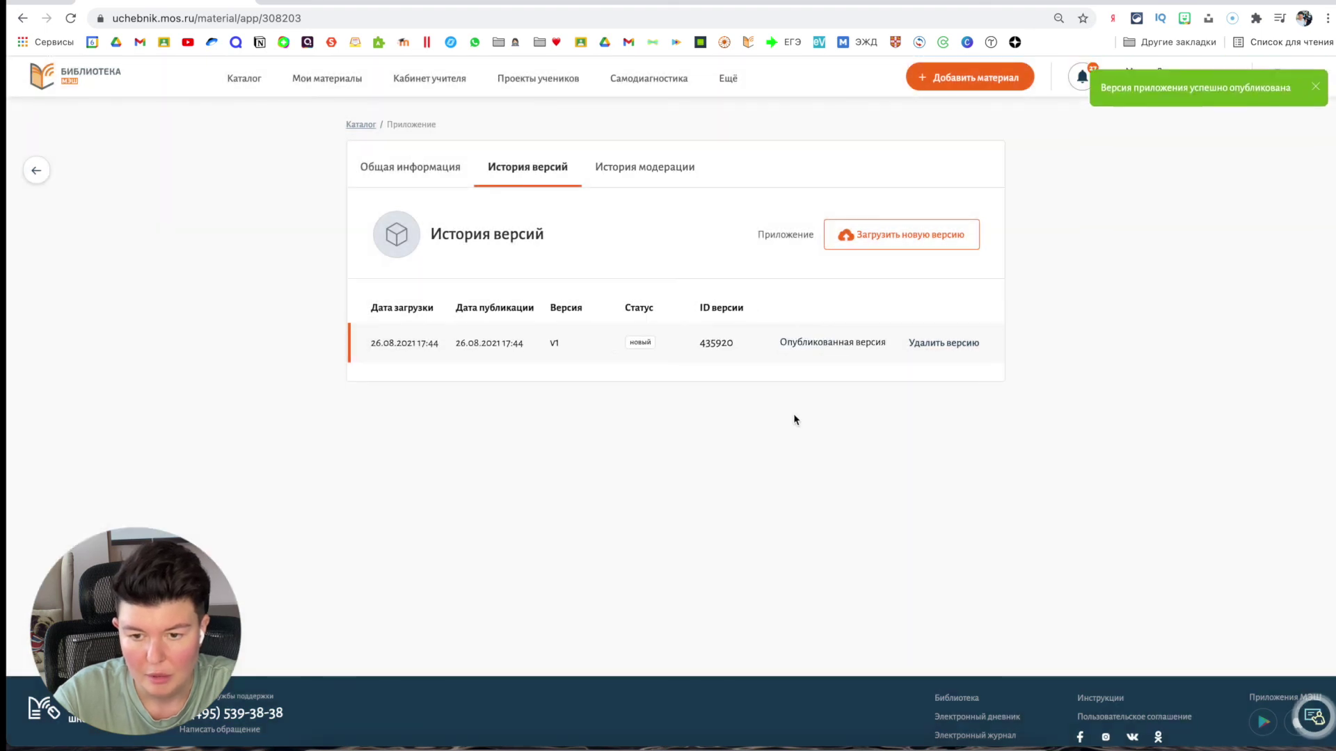
Launch the published application, answer its first two questions with "Alright." and "I can't put it down.", and return to the material page.
click(414, 171)
scroll(701, 320, down, 2)
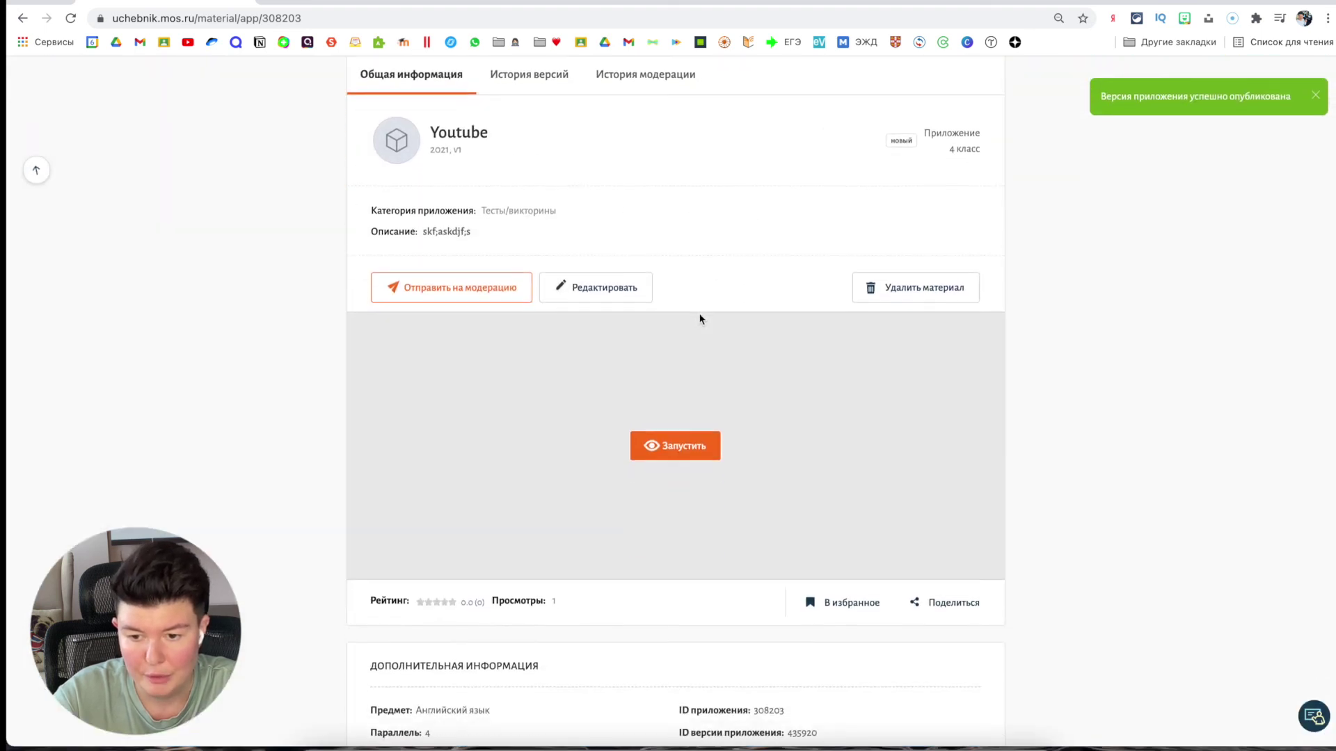
click(679, 446)
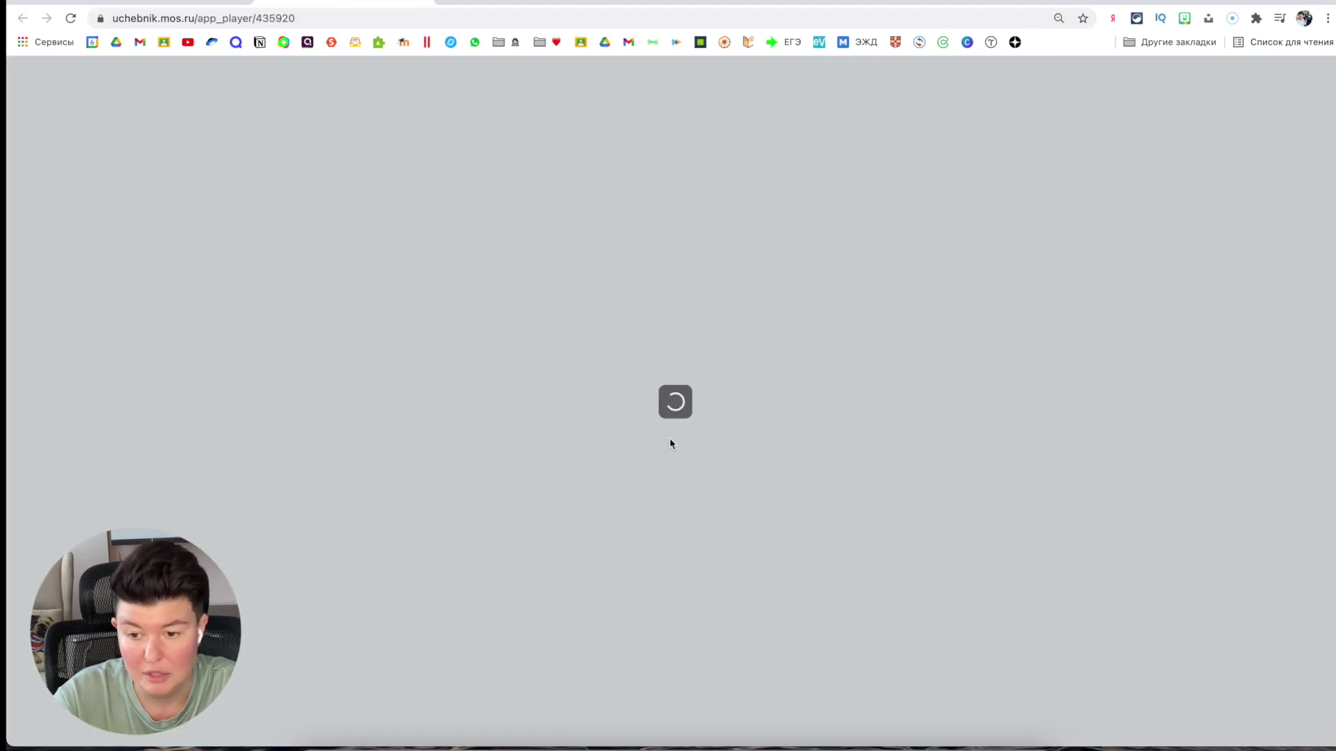
click(391, 388)
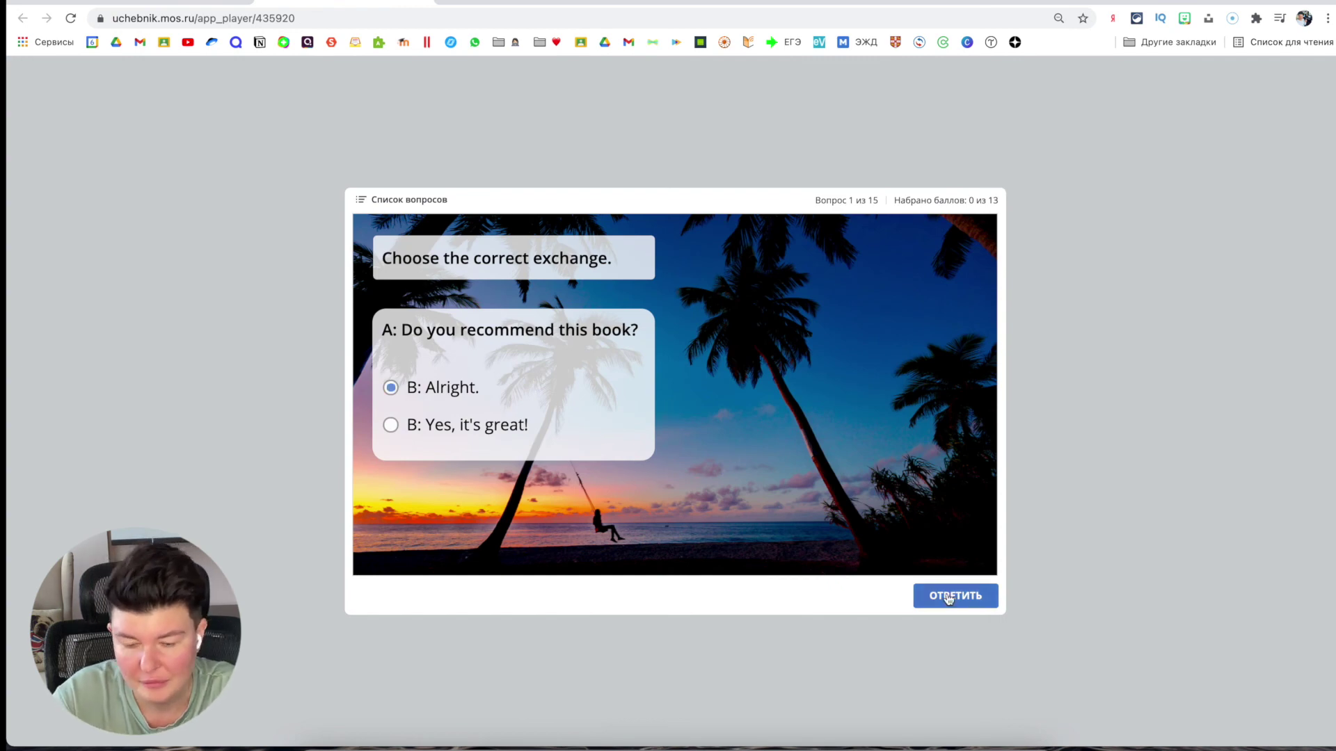
click(950, 597)
click(953, 597)
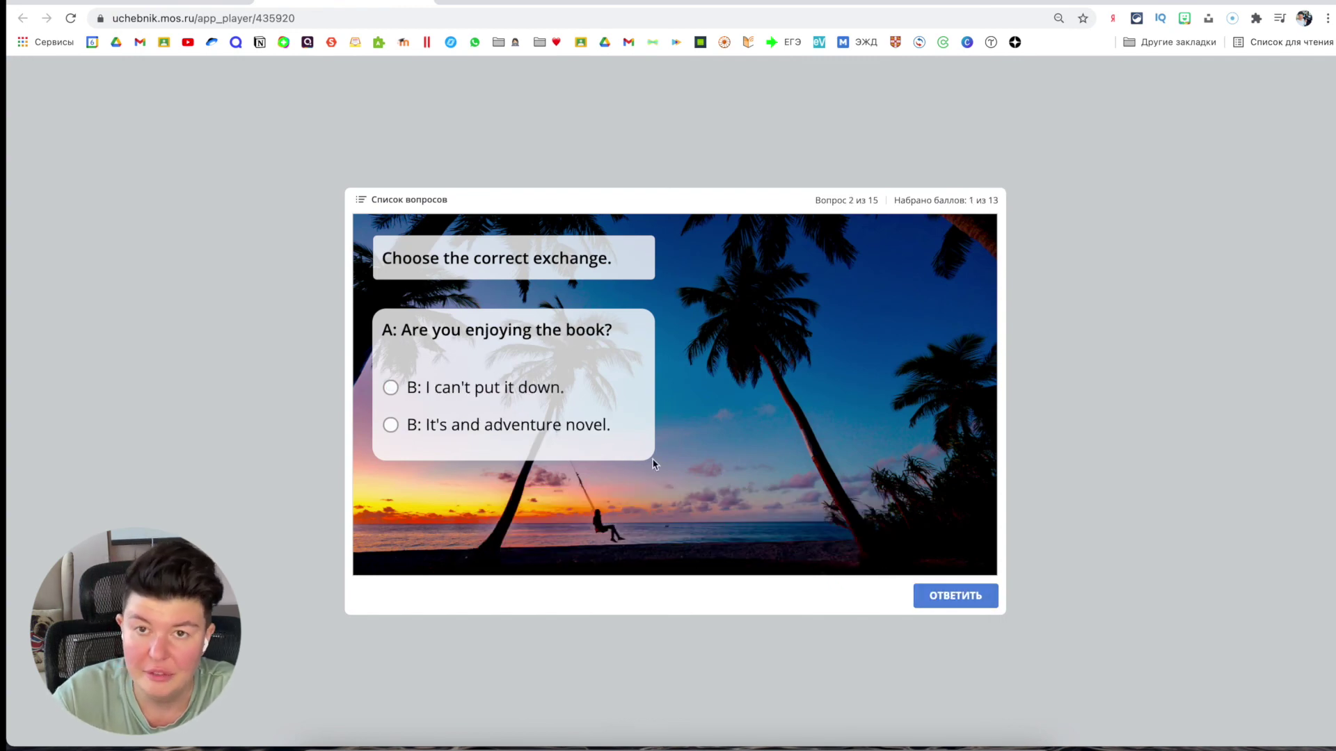
click(509, 387)
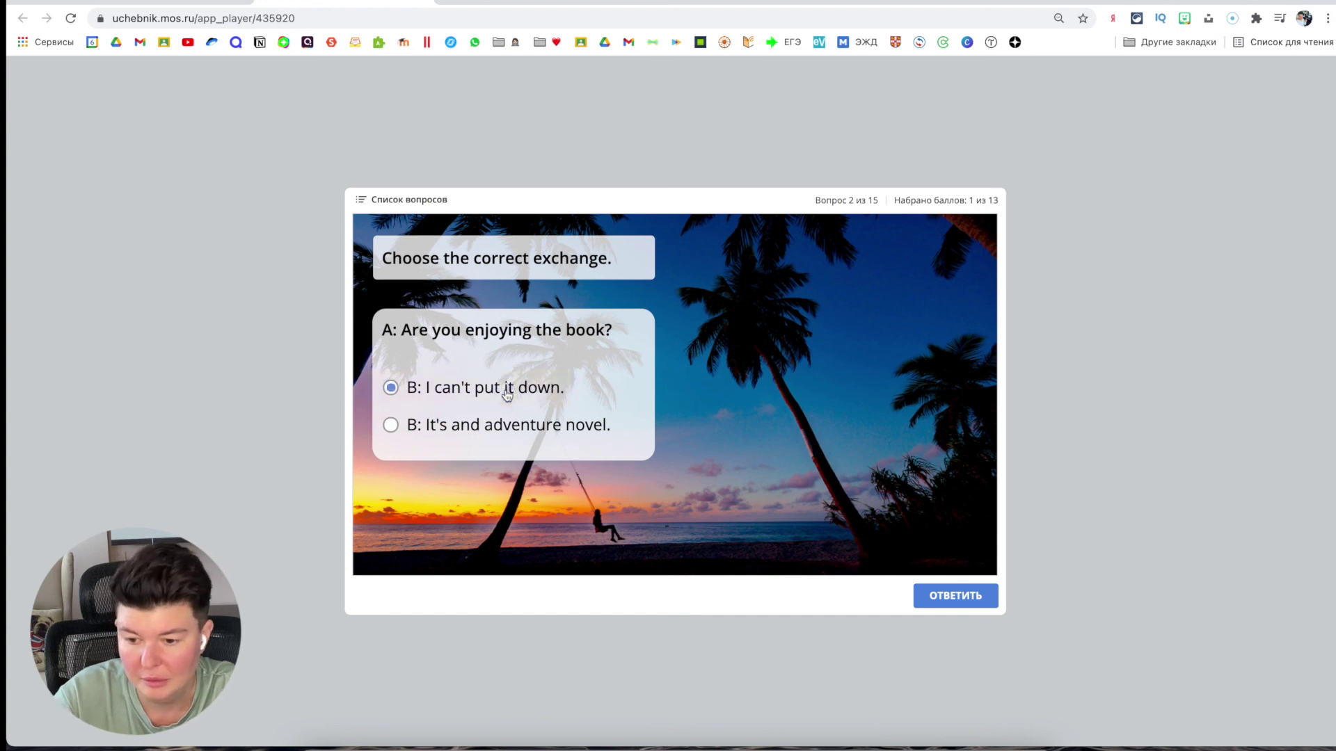
click(944, 601)
click(941, 601)
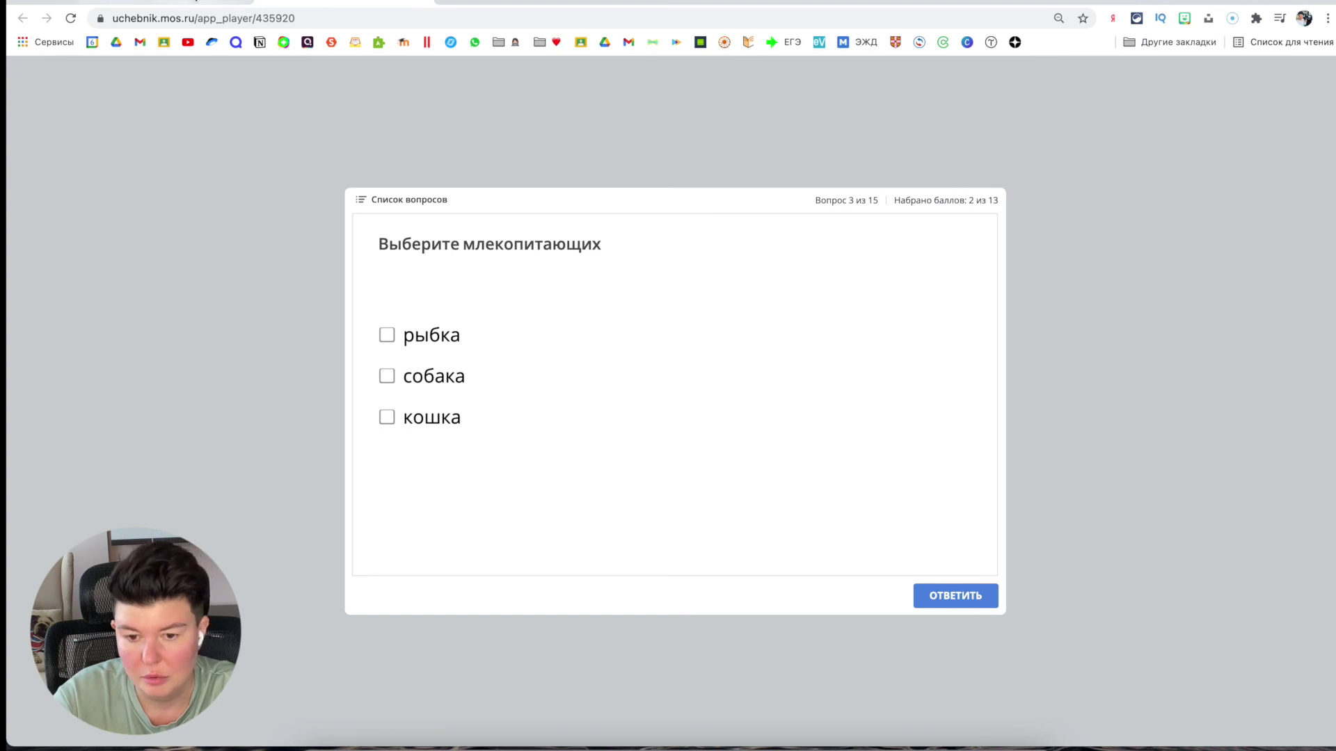
click(195, 2)
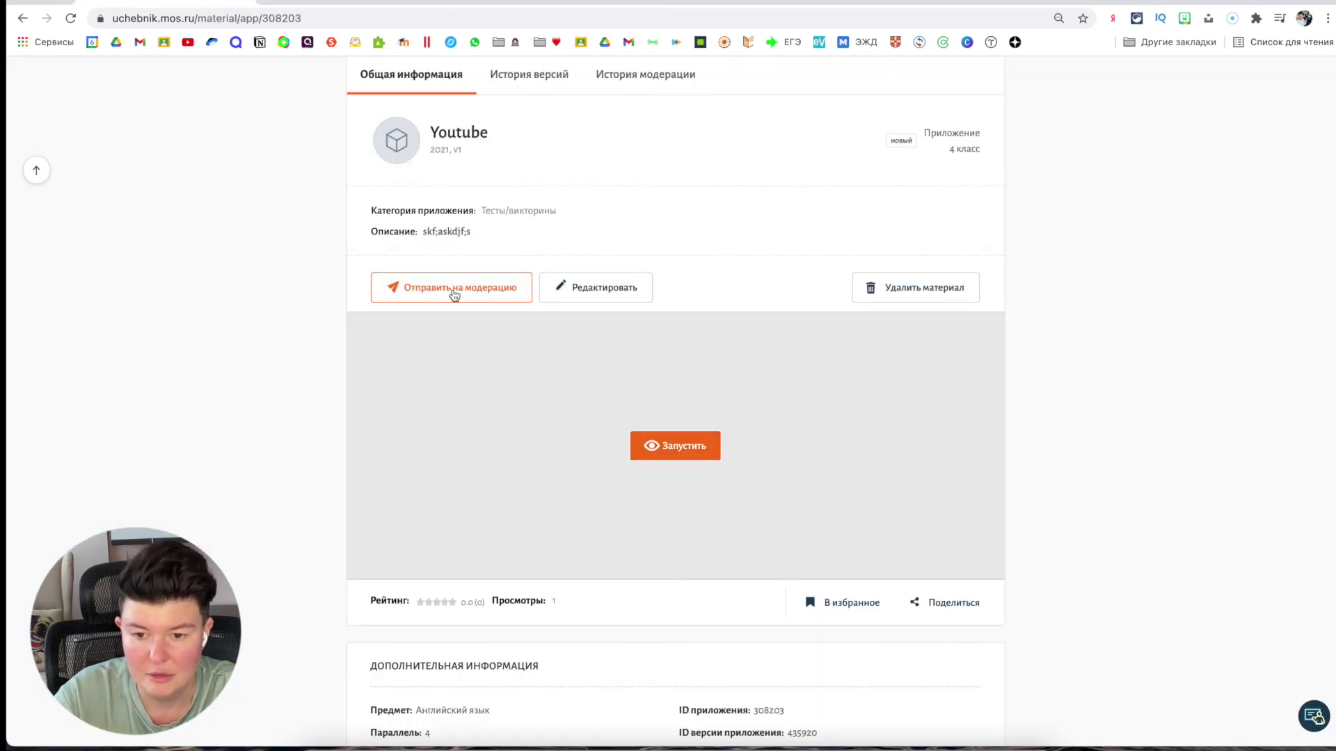
Edit the application to use the tomato picture from the desktop as its cover and save it.
scroll(615, 308, down, 1)
scroll(615, 308, up, 1)
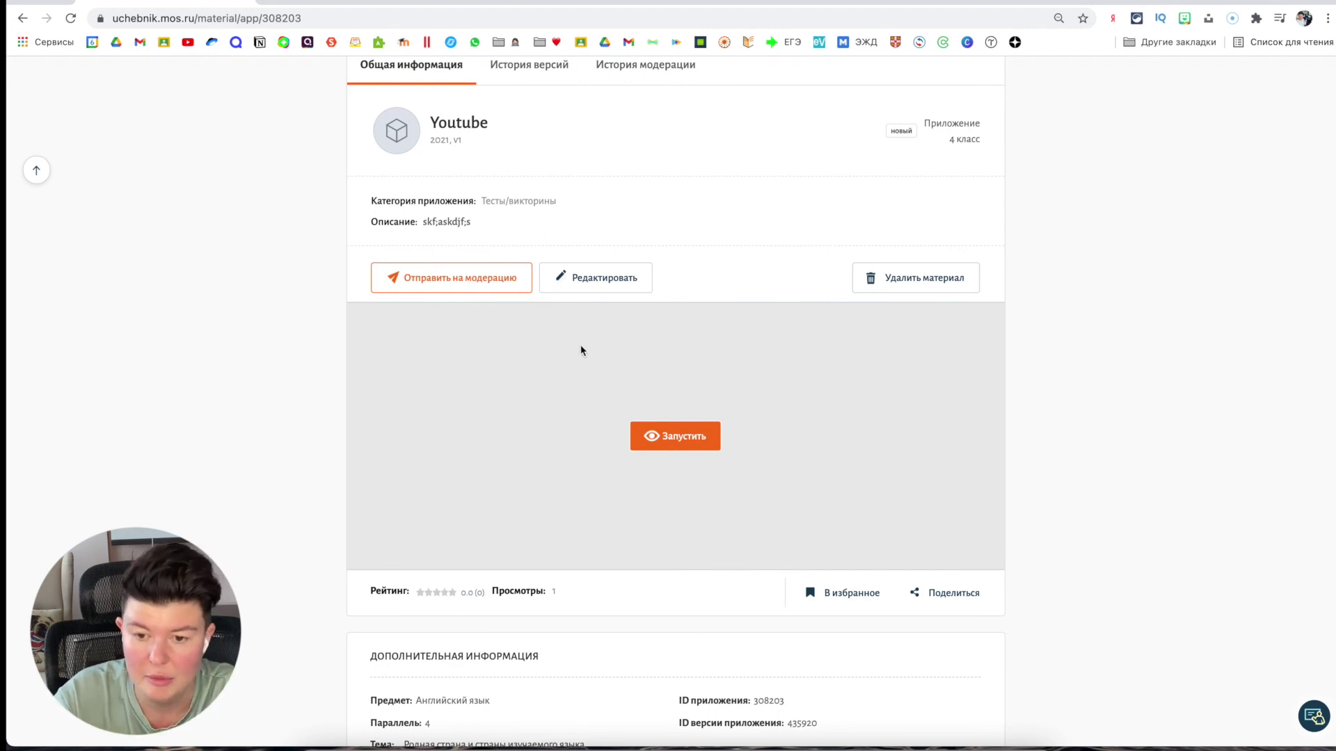
click(601, 274)
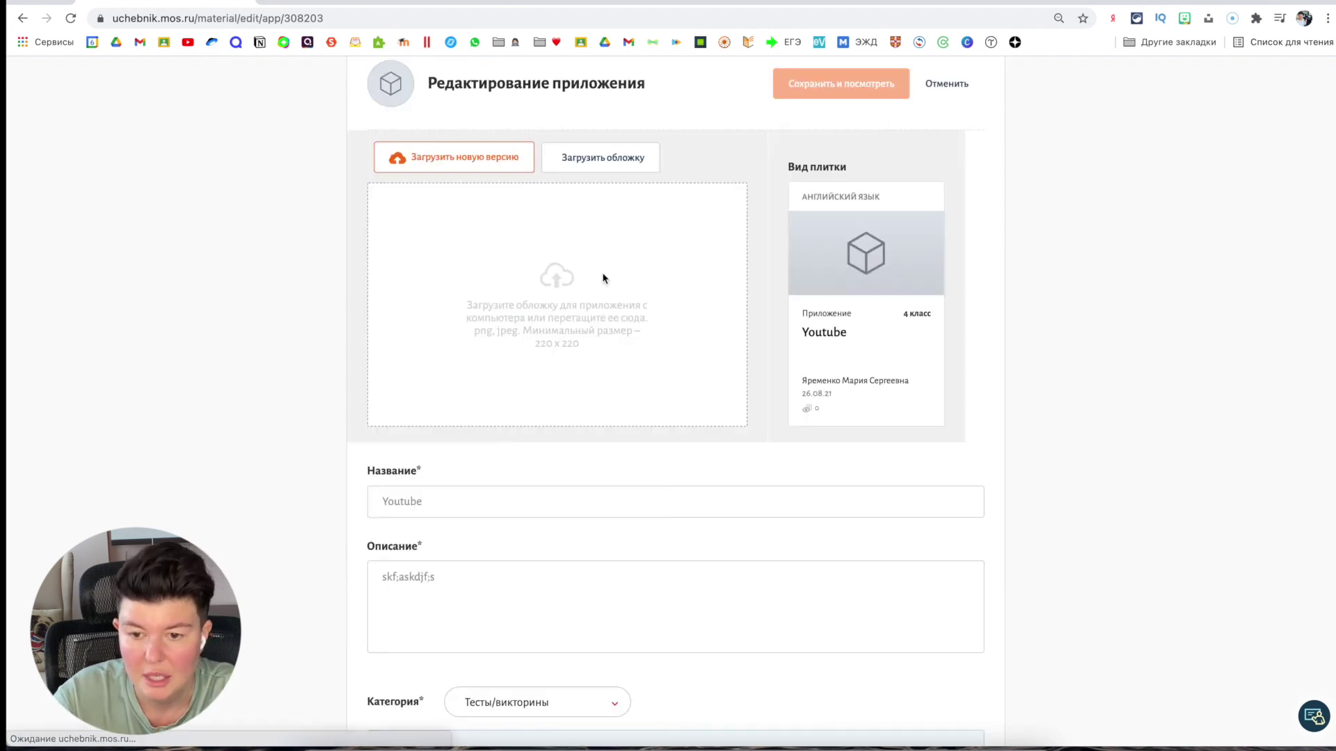
click(634, 167)
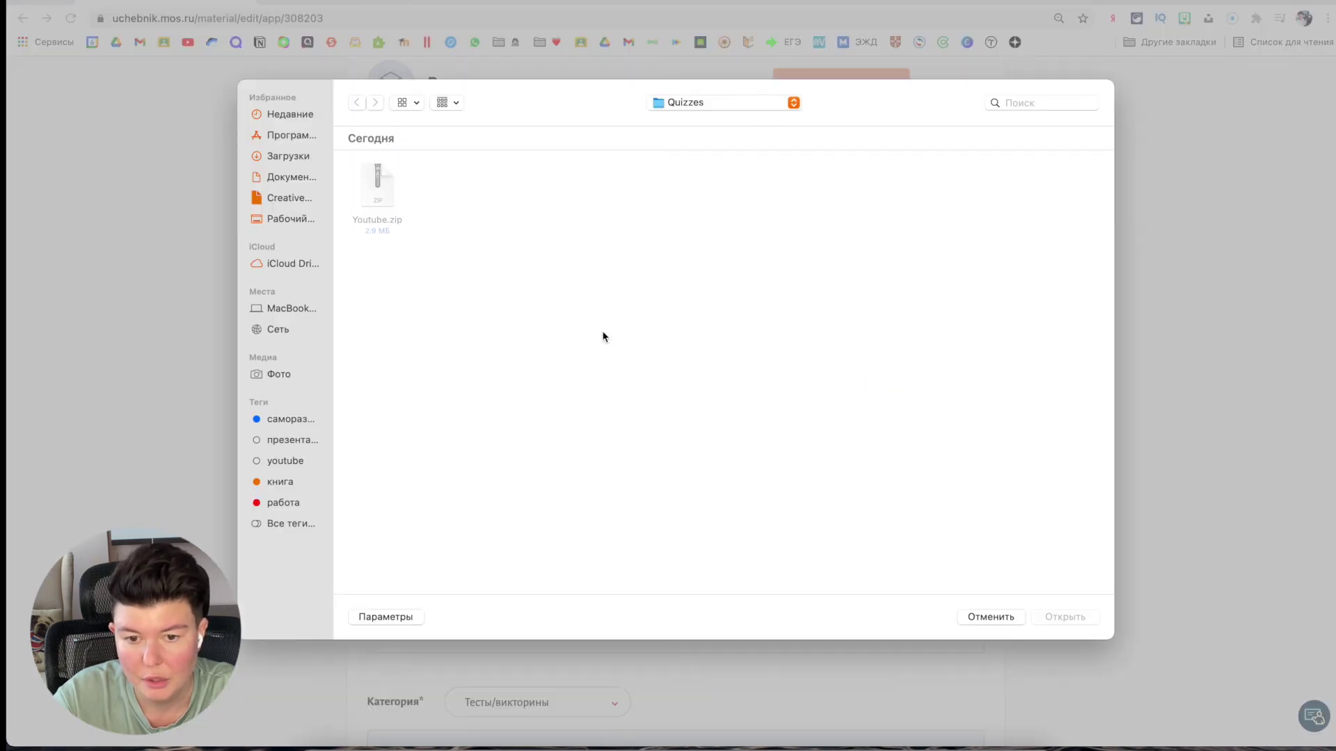
click(291, 218)
double_click(459, 191)
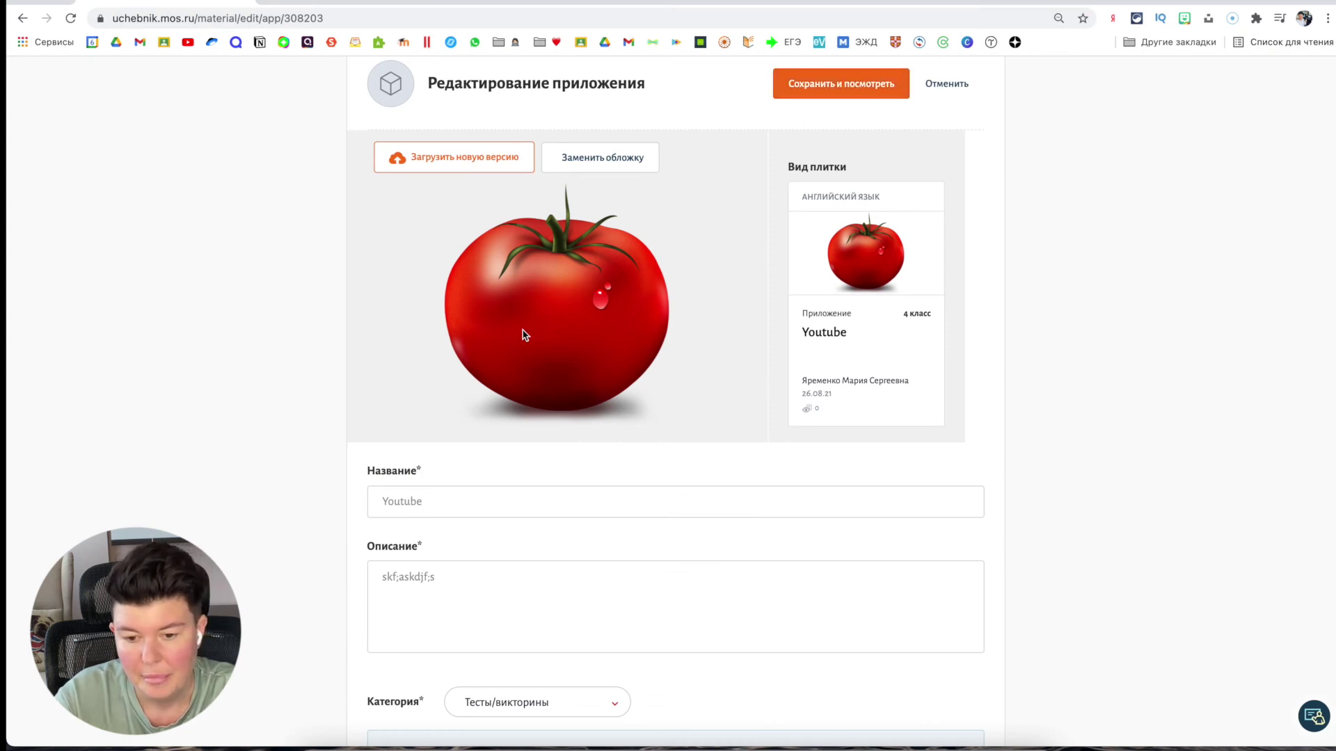
scroll(701, 338, down, 3)
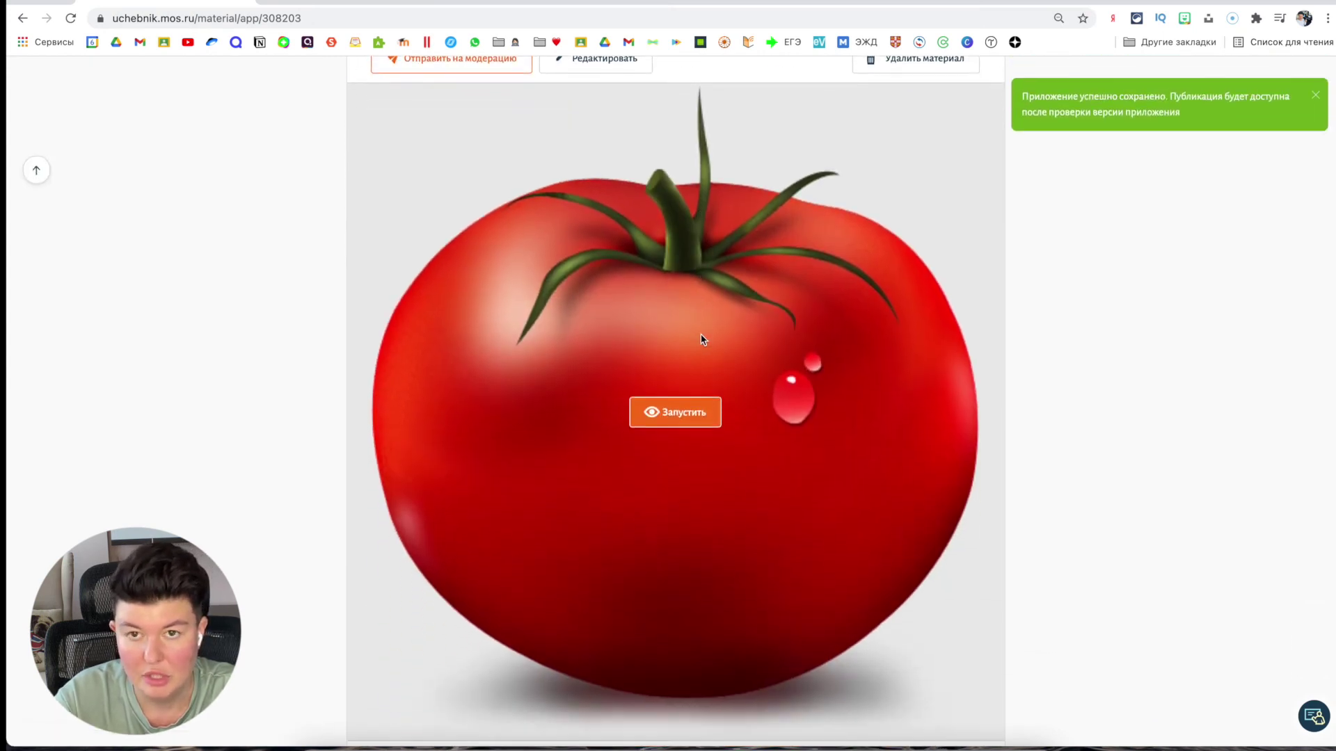
Review the saved application's page and examine the tiles and moderation statuses among your own materials.
scroll(701, 339, up, 2)
scroll(701, 339, down, 5)
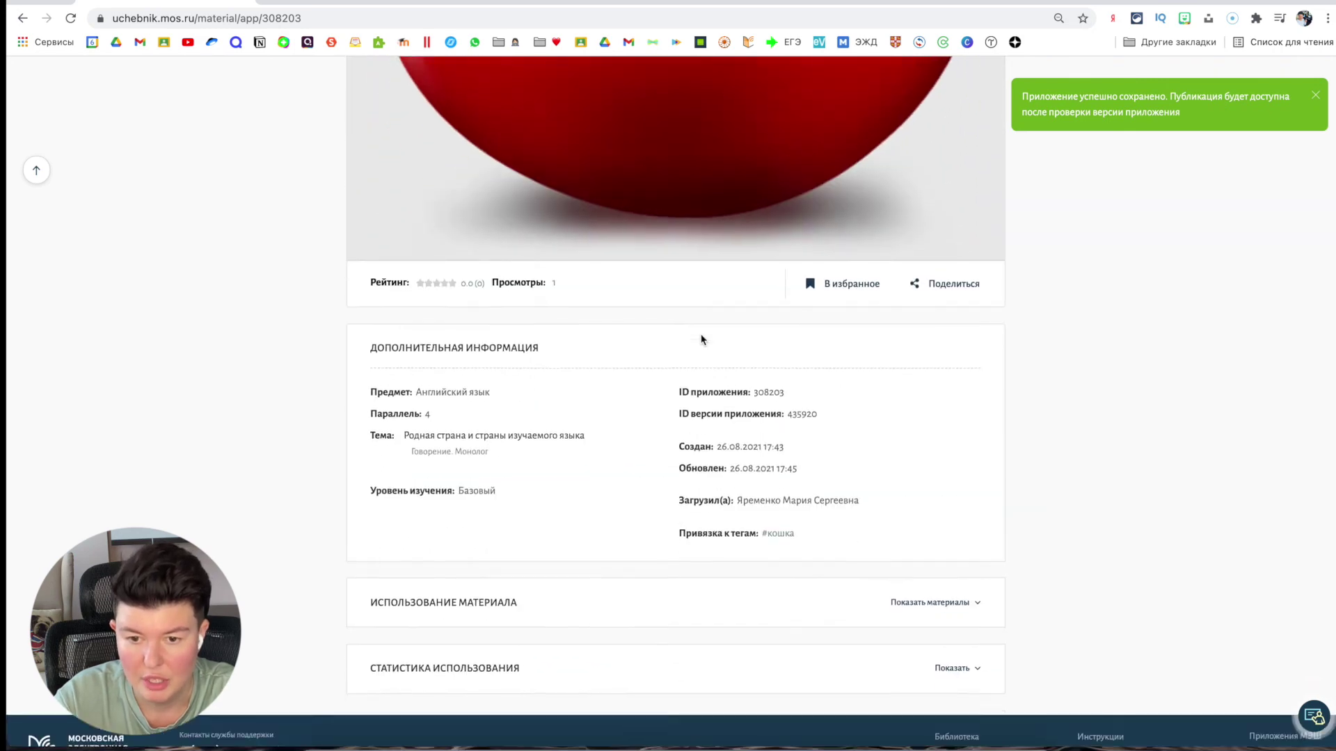
scroll(701, 338, up, 6)
scroll(701, 338, up, 2)
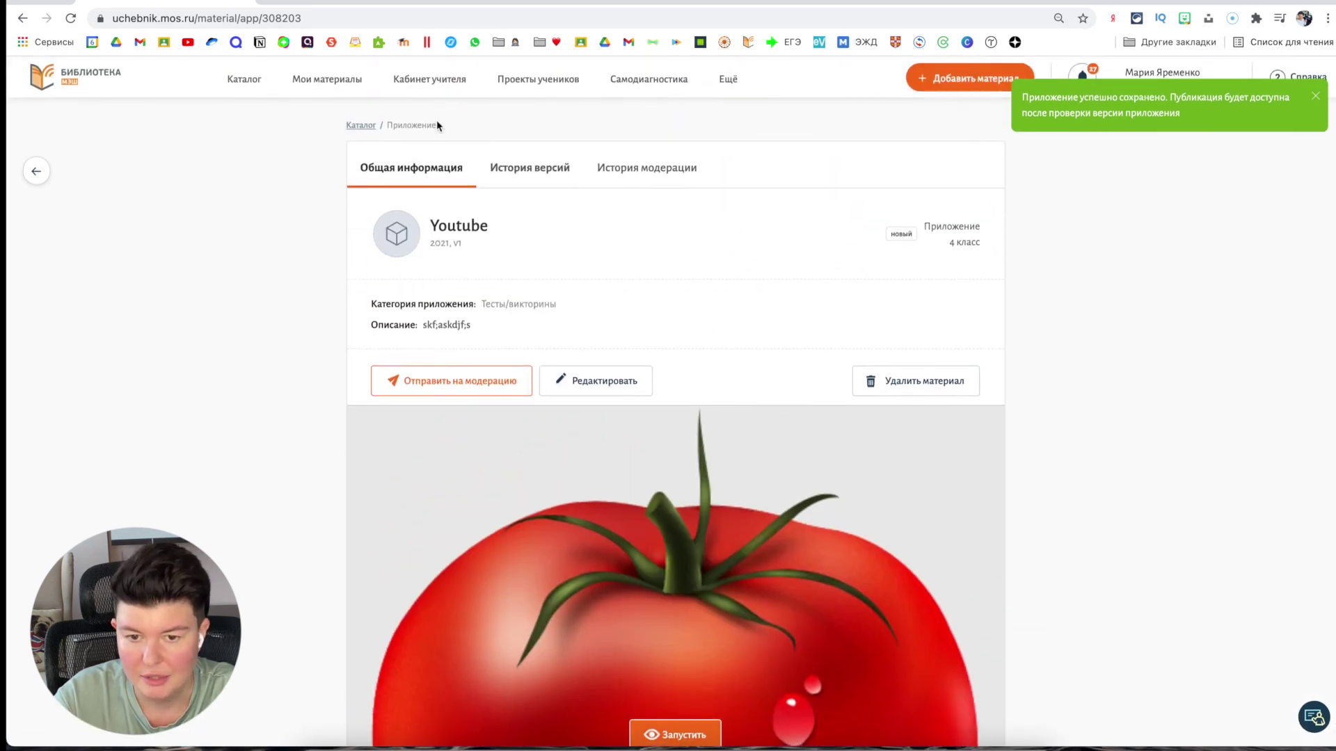
click(326, 78)
scroll(249, 268, down, 3)
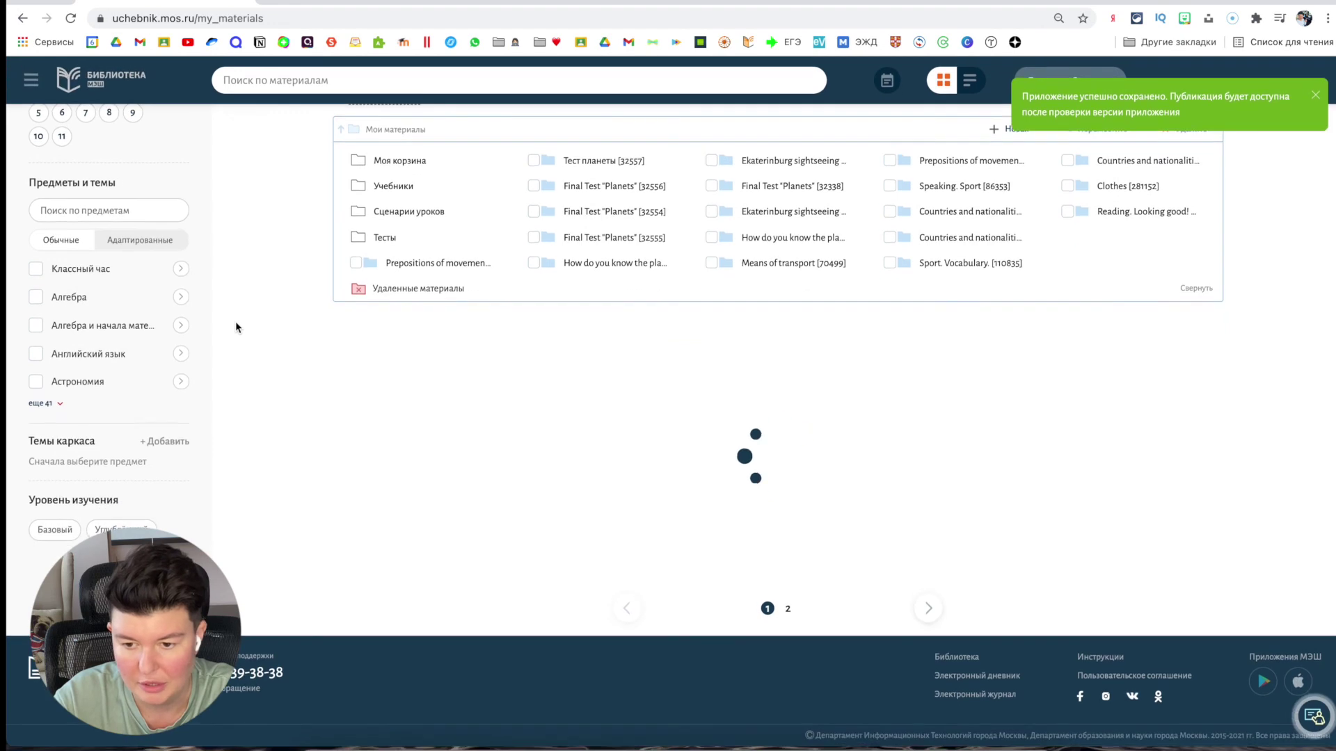
scroll(248, 316, down, 2)
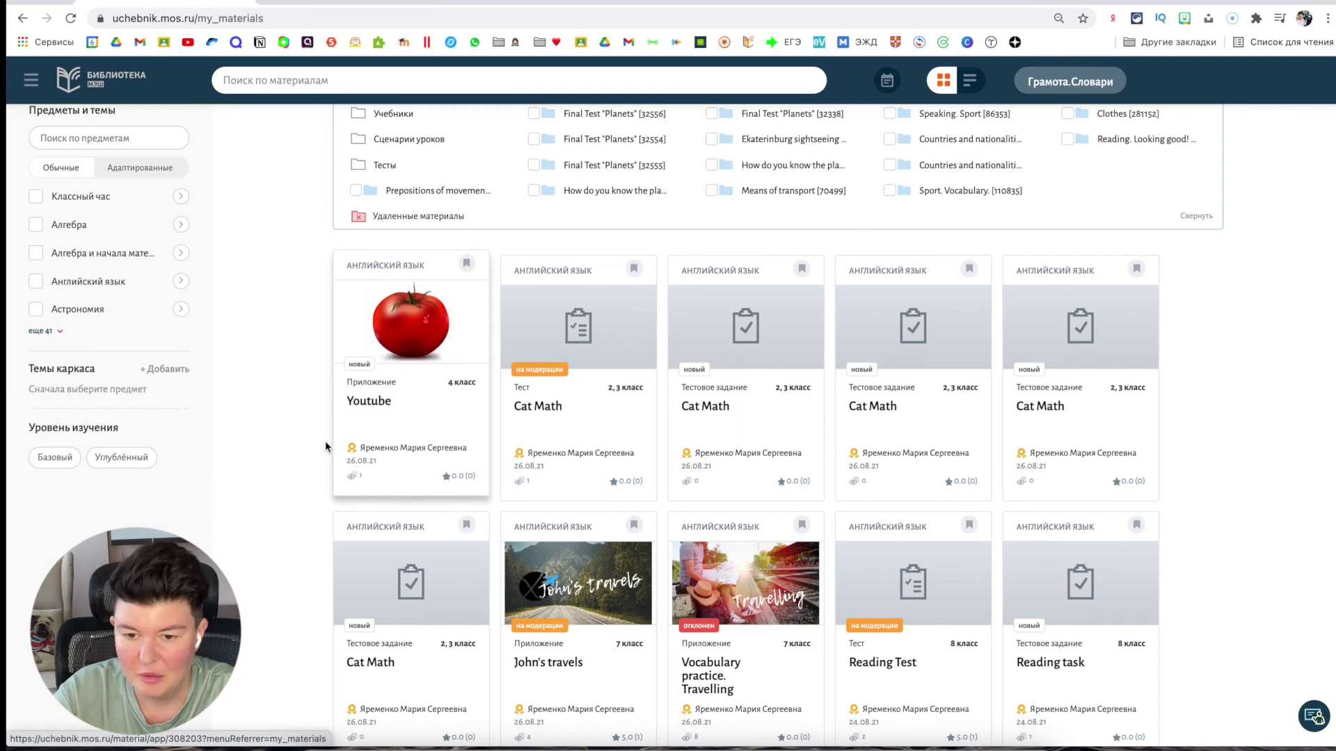
scroll(271, 441, down, 3)
scroll(270, 441, down, 1)
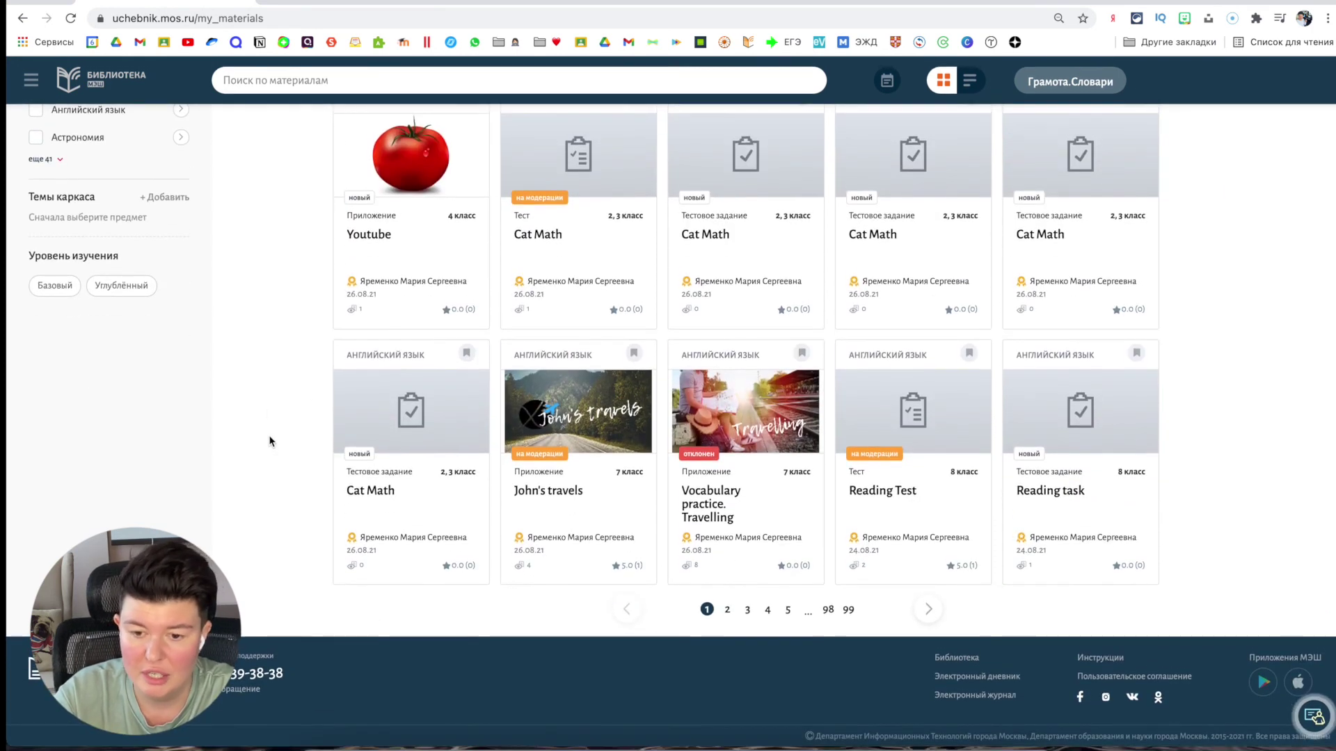
mouse_move(579, 450)
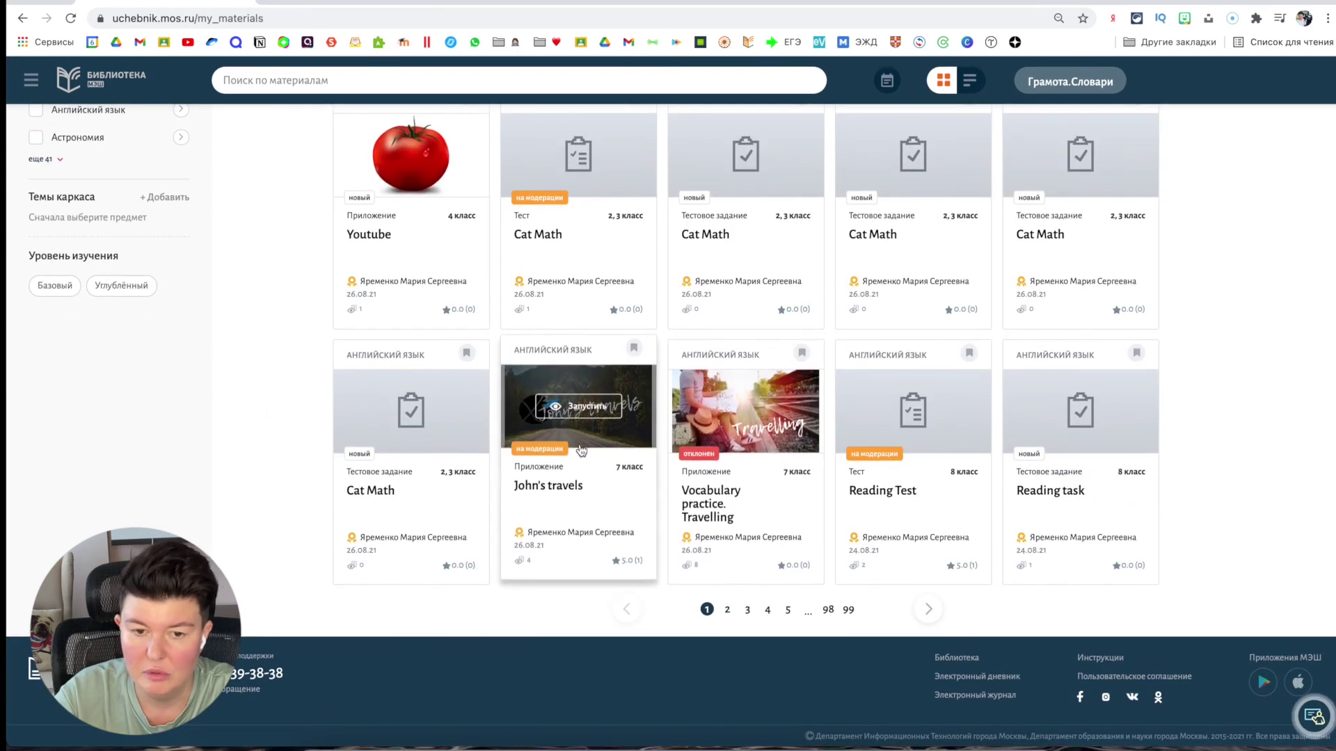
scroll(260, 351, up, 10)
Filter the library catalogue to applications (Приложения) and browse the listed materials.
click(249, 87)
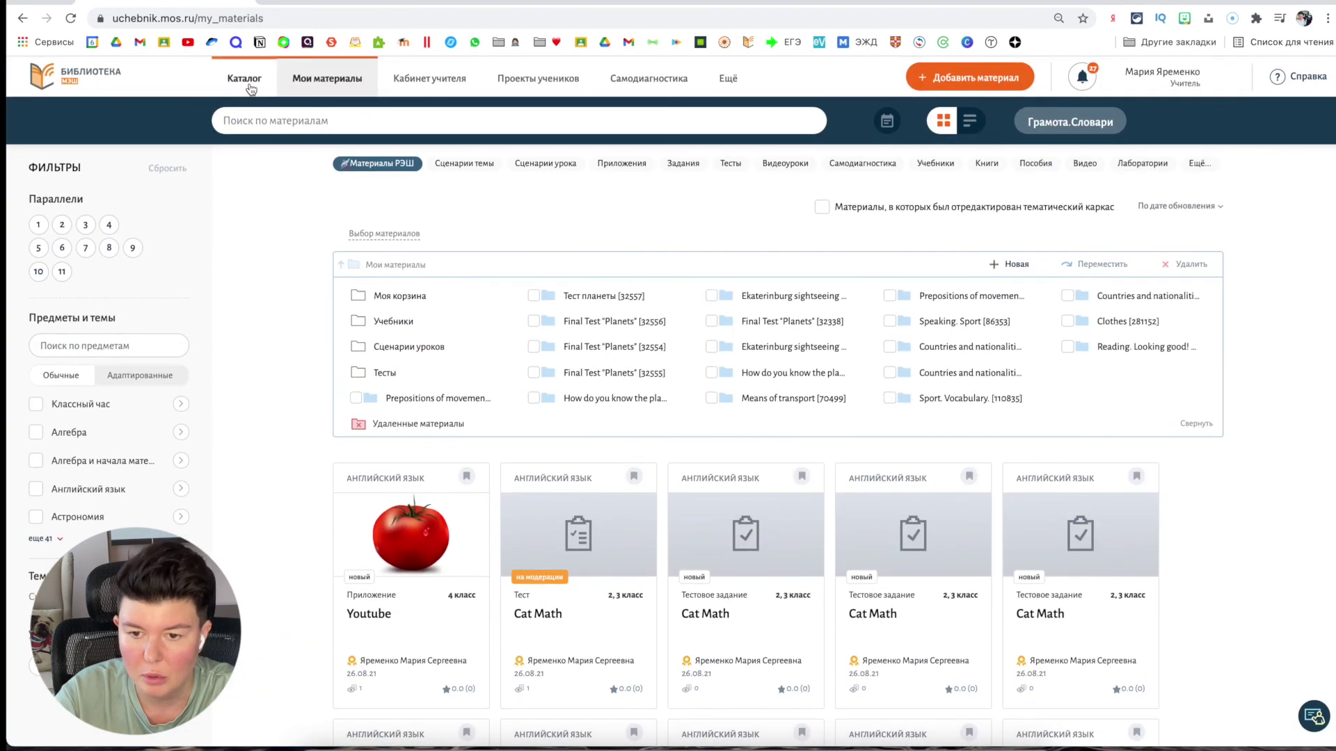
click(622, 165)
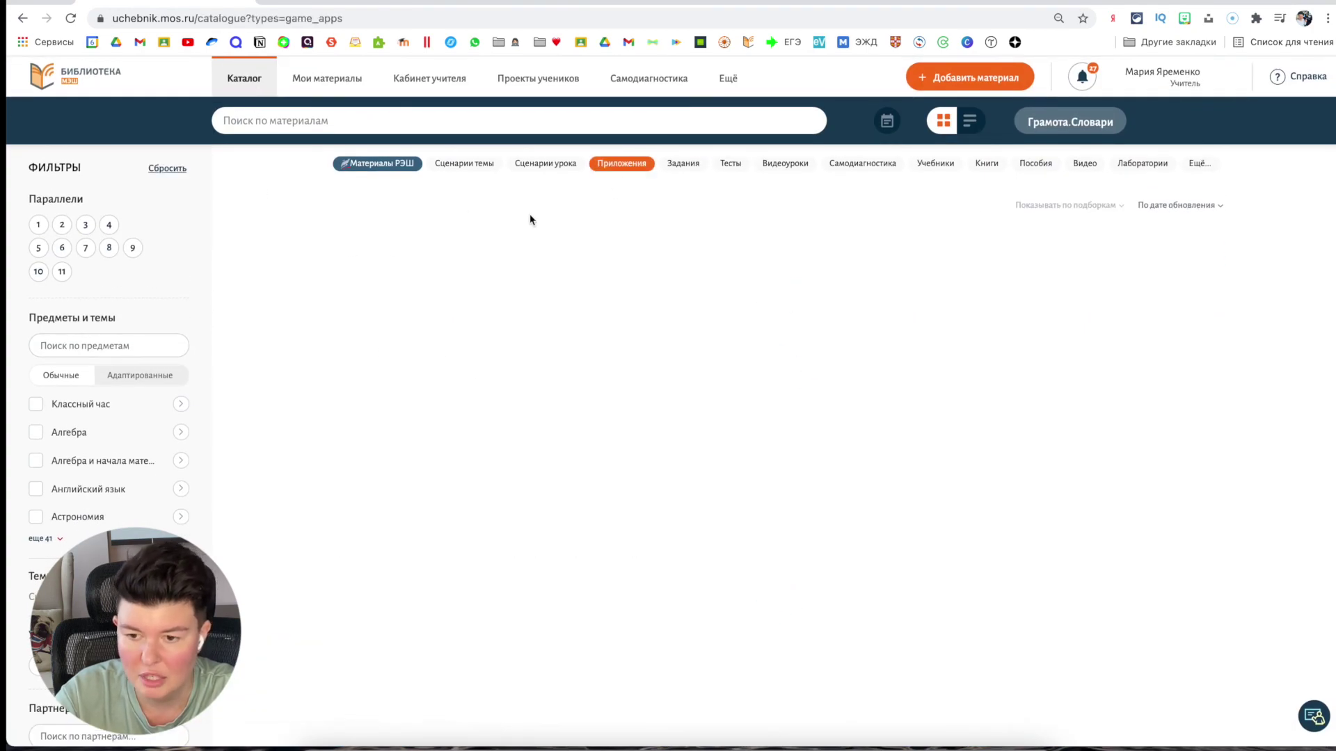
scroll(632, 466, down, 2)
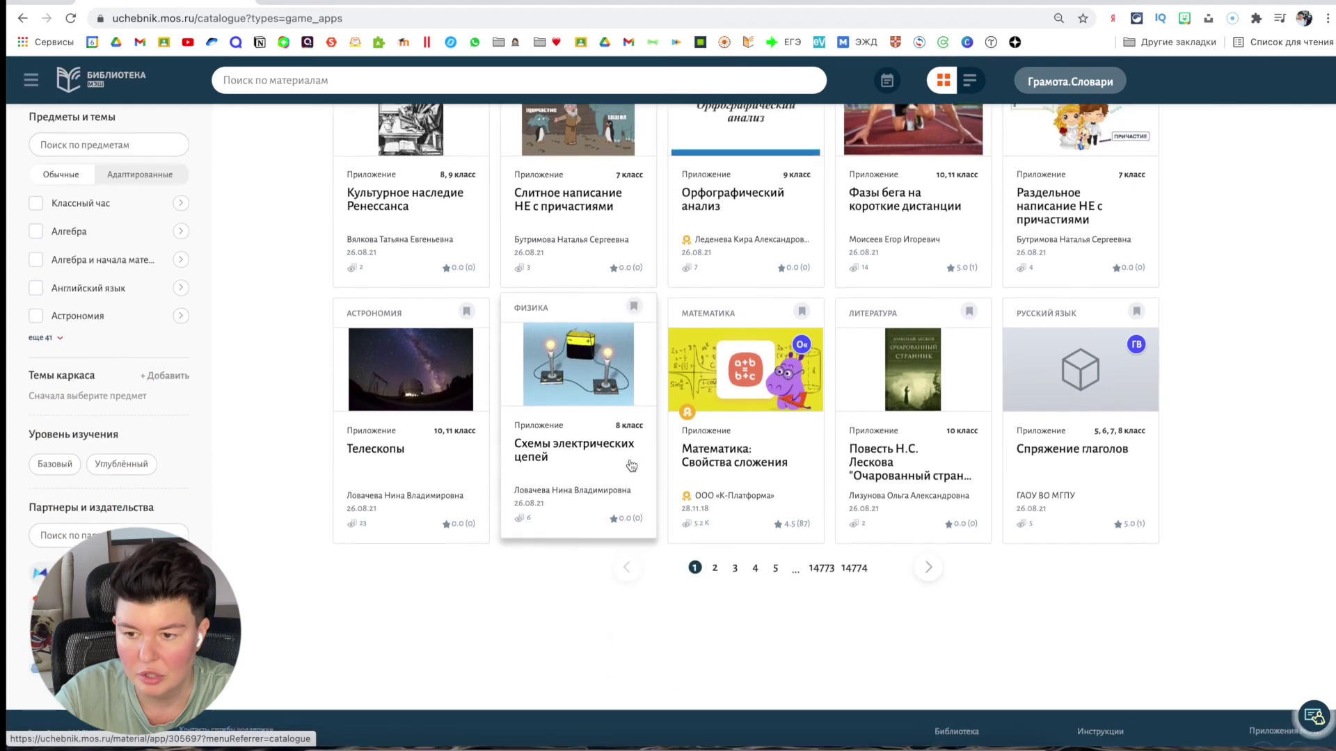
Return from the catalogue to your own materials (Мои материалы) and look over the application tiles there, including the Youtube one.
scroll(631, 466, up, 1)
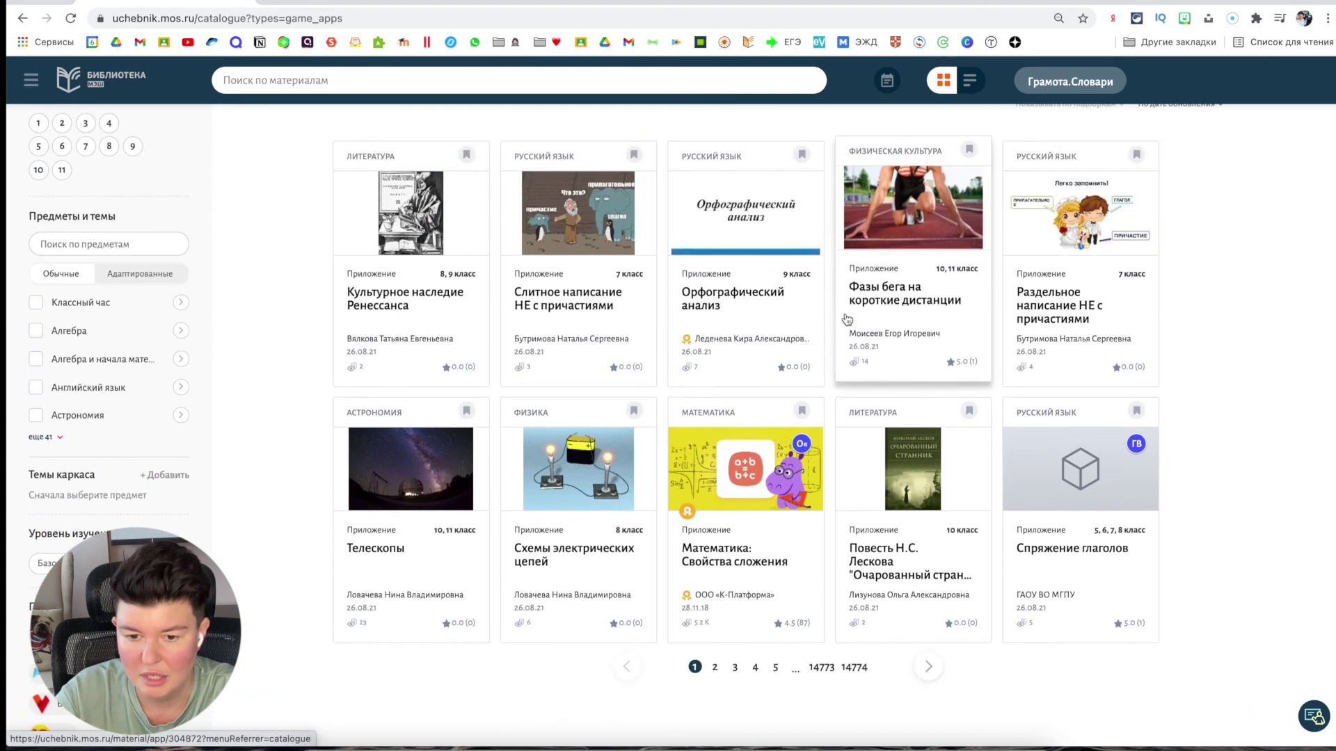
scroll(398, 277, up, 3)
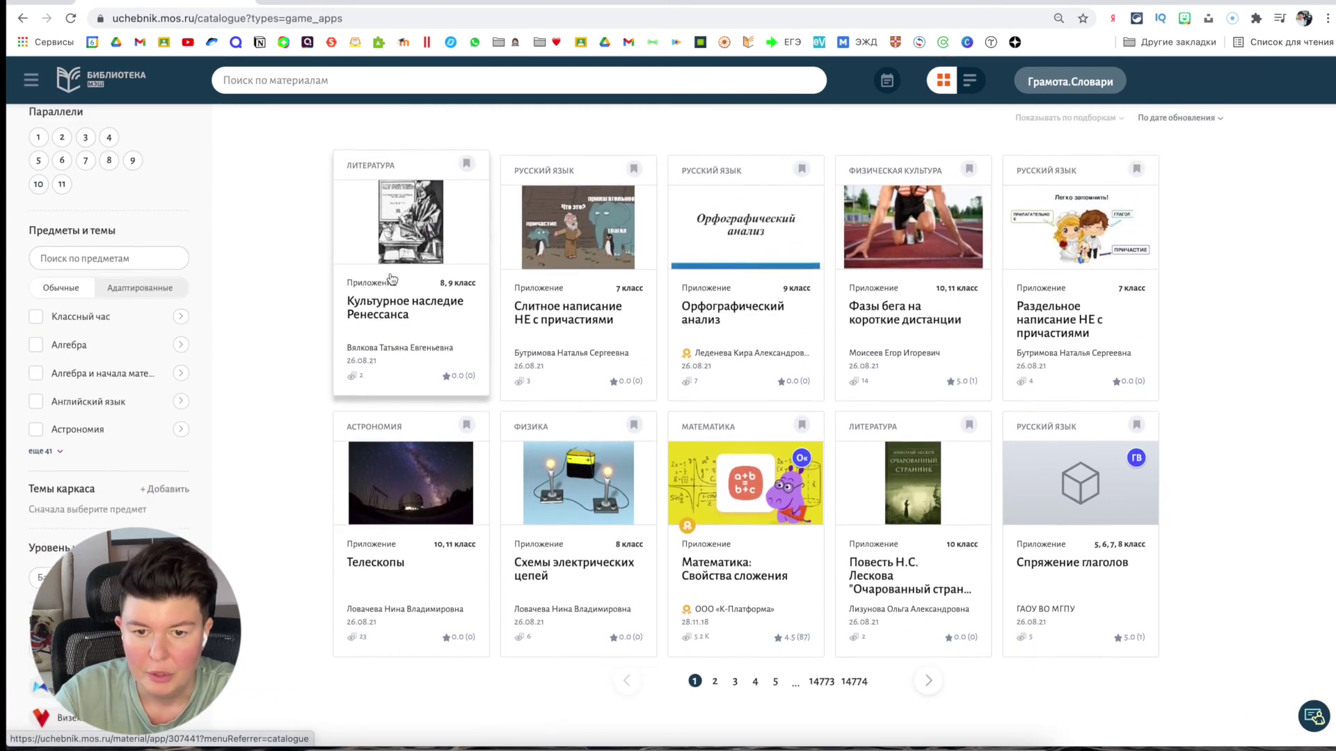
click(327, 78)
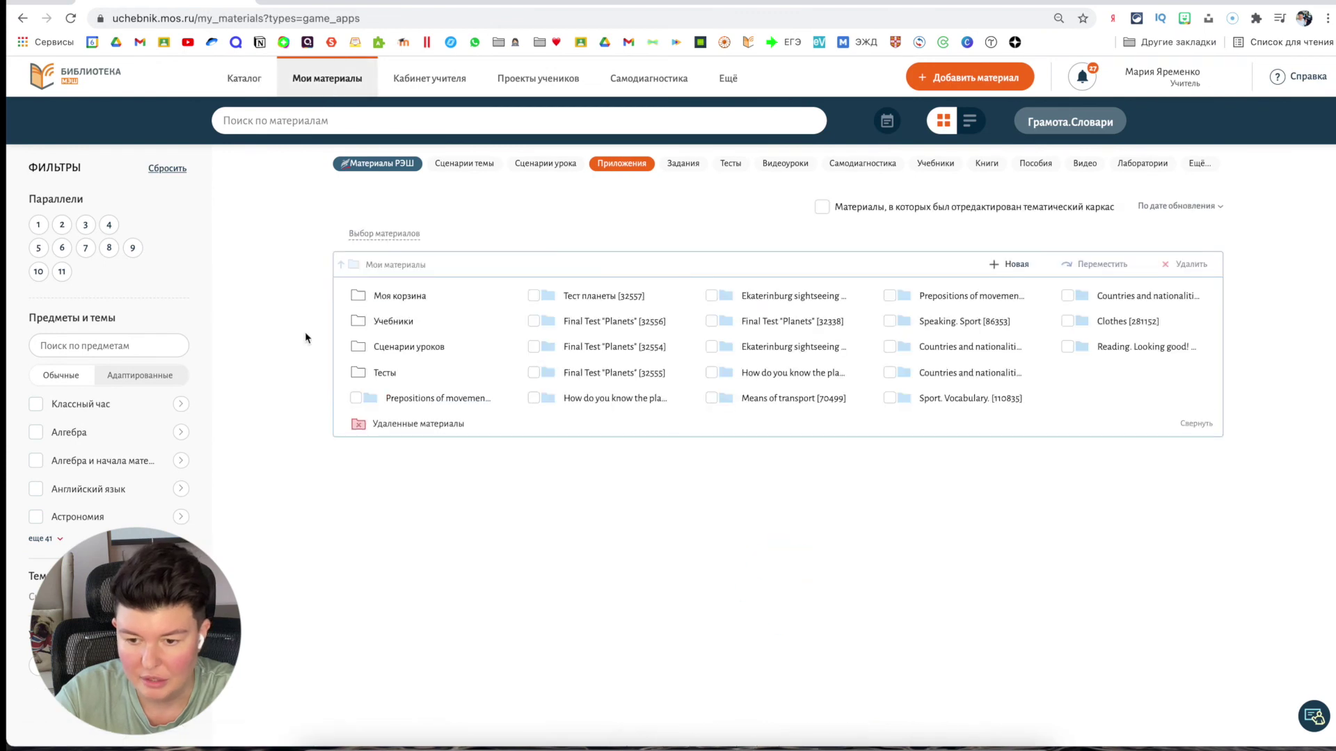
scroll(314, 347, down, 3)
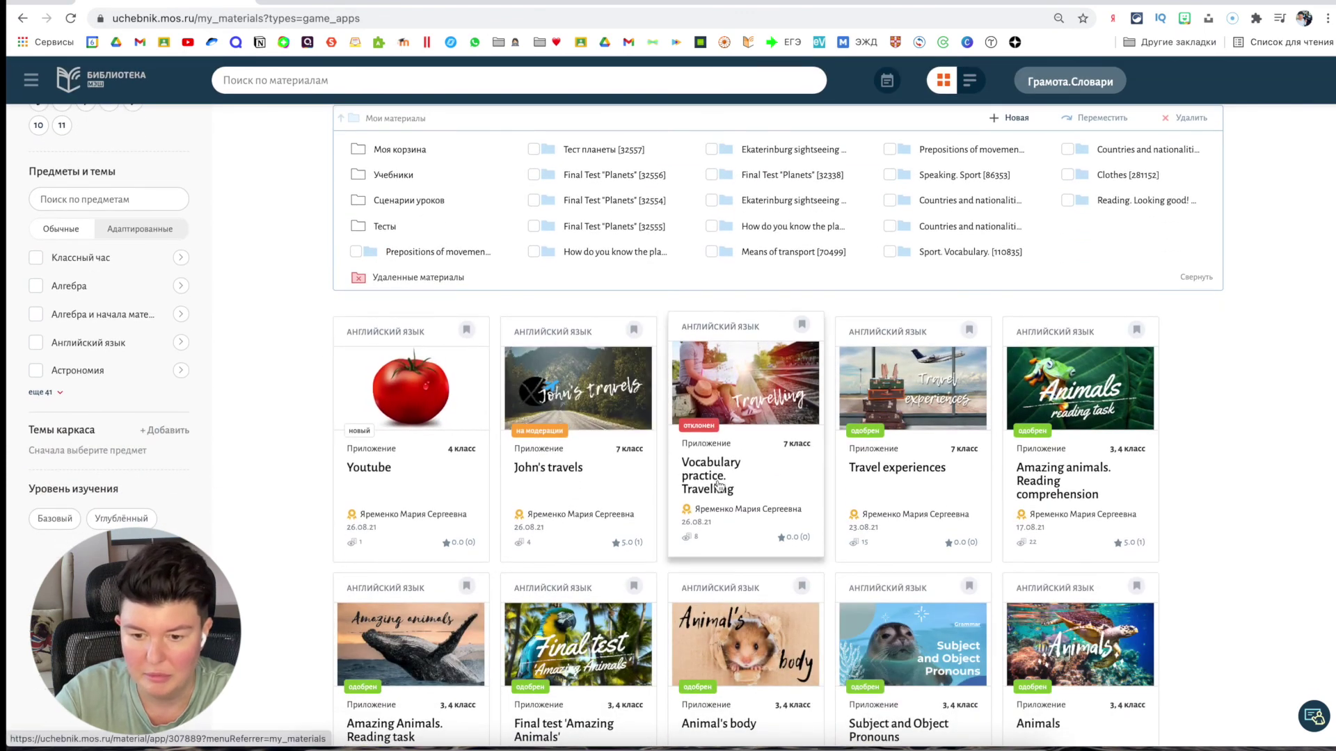
scroll(711, 489, down, 2)
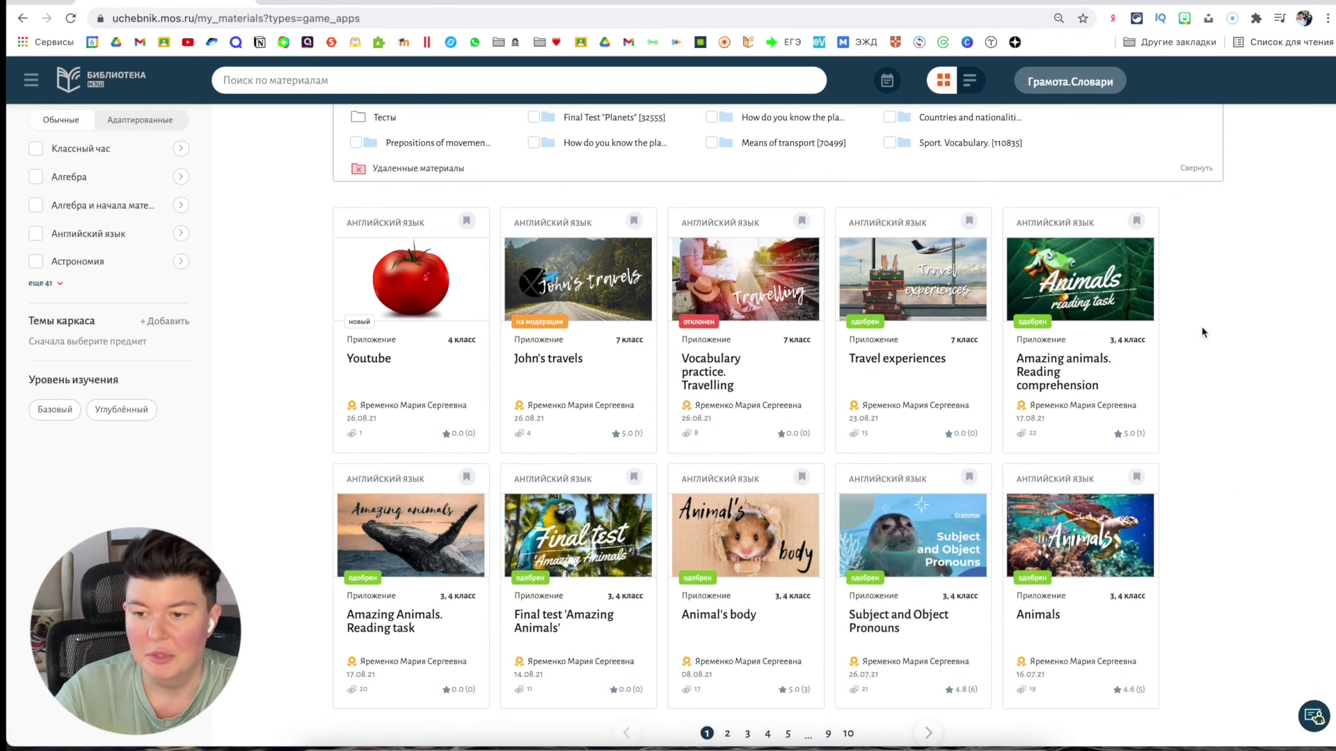
mouse_move(1112, 288)
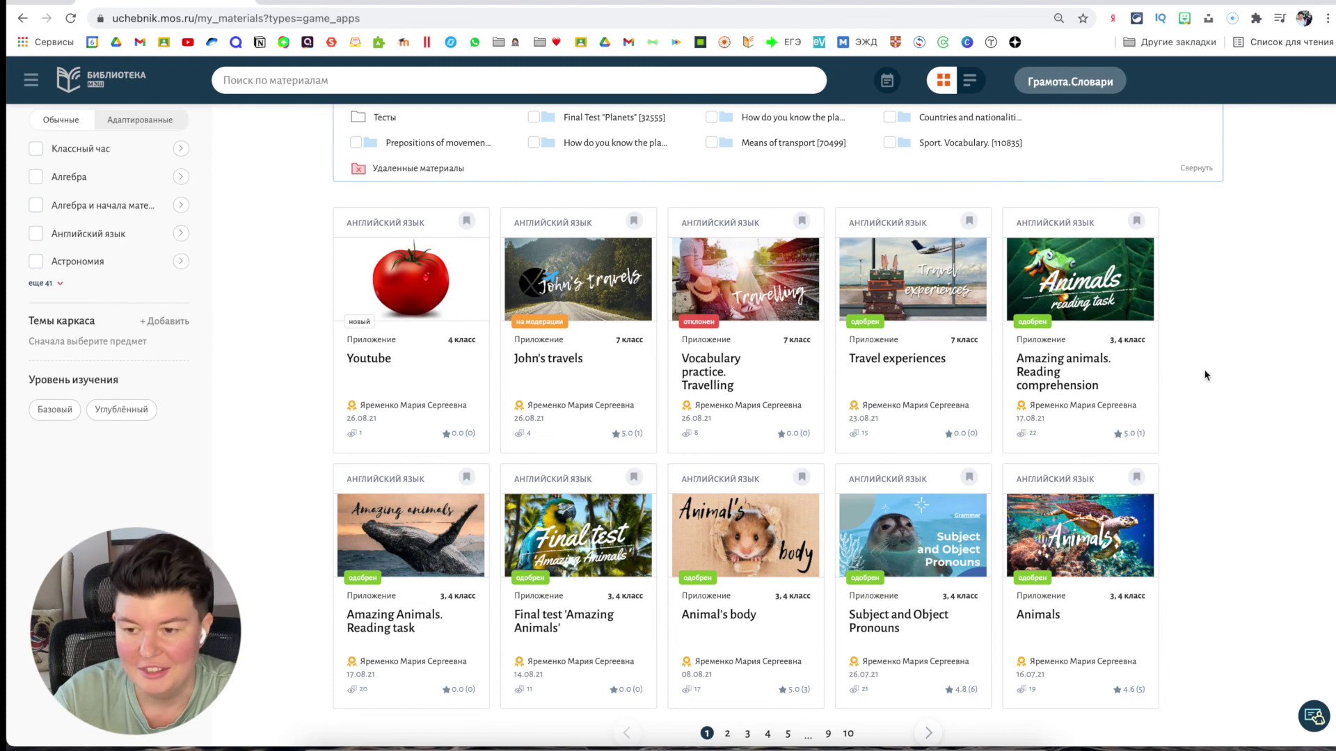